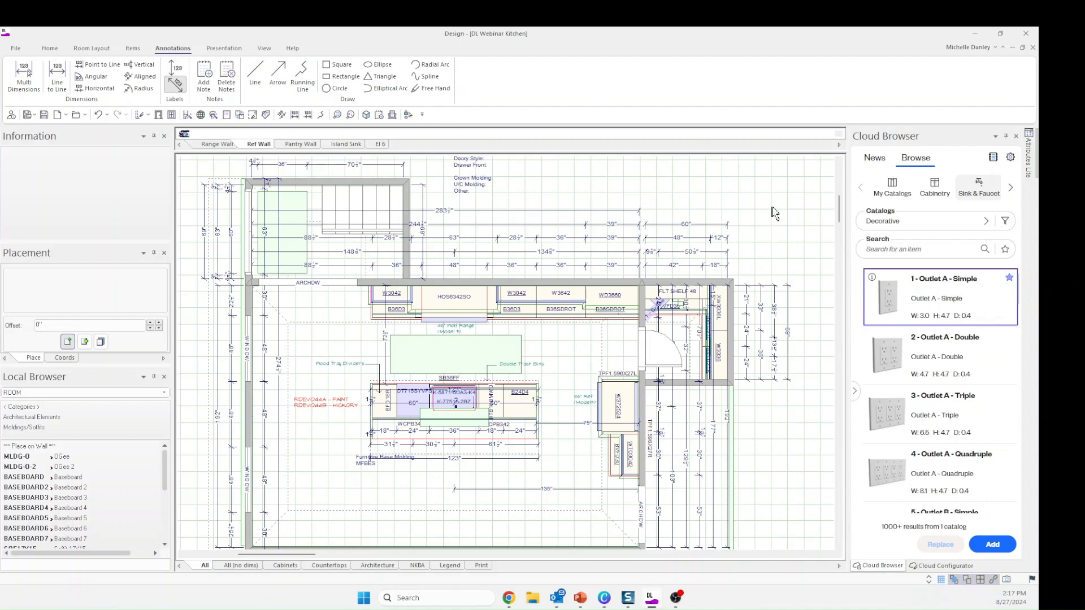
Compare the floor plan of DL Webinar Kitchen Modified with the original DL Webinar Kitchen plan
click(1012, 48)
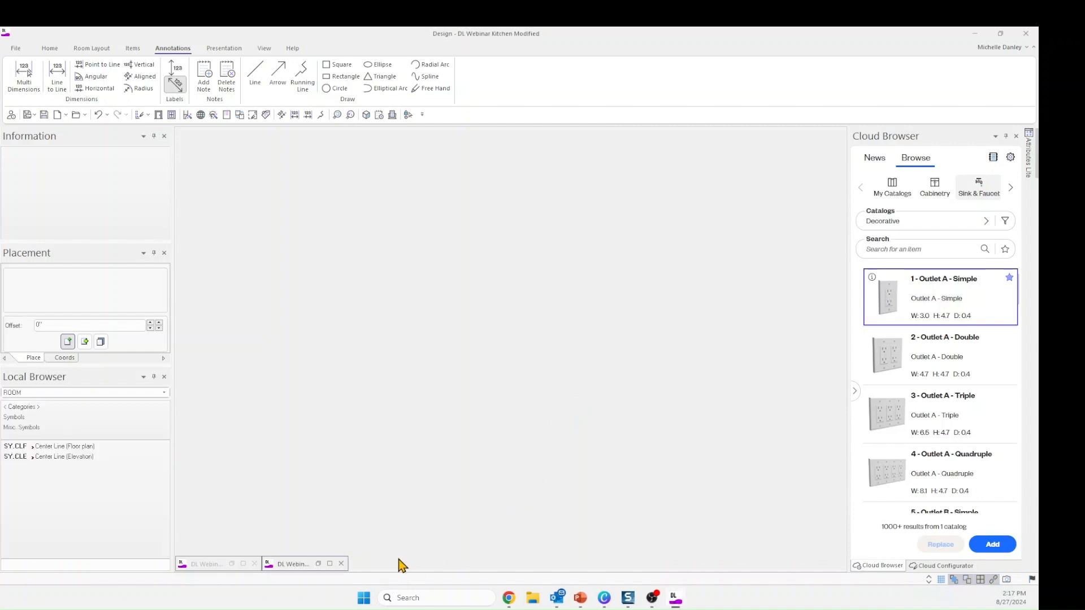
click(330, 564)
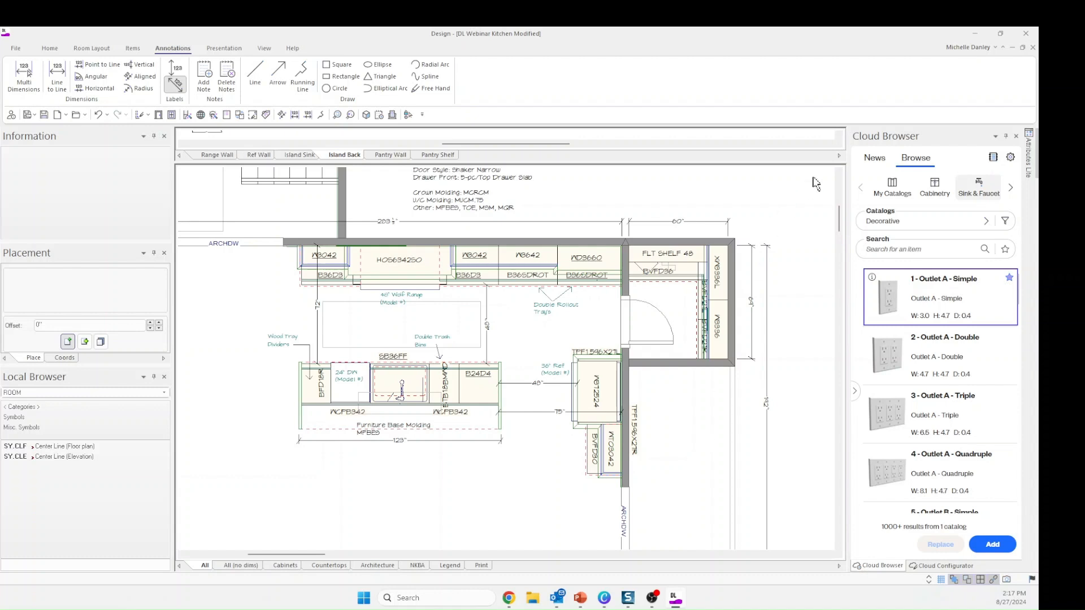
click(1013, 46)
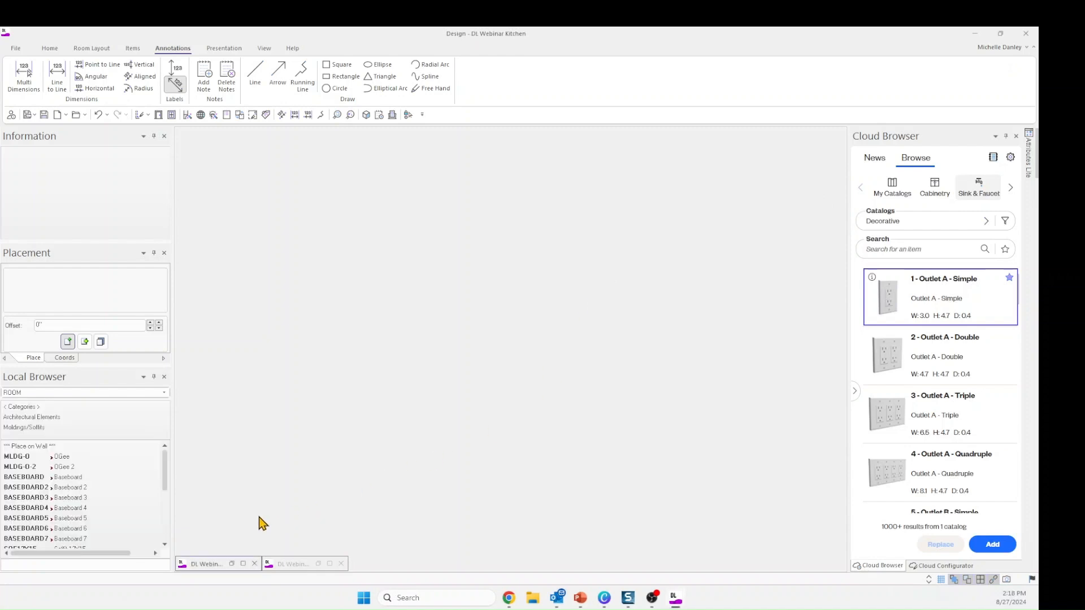
click(243, 564)
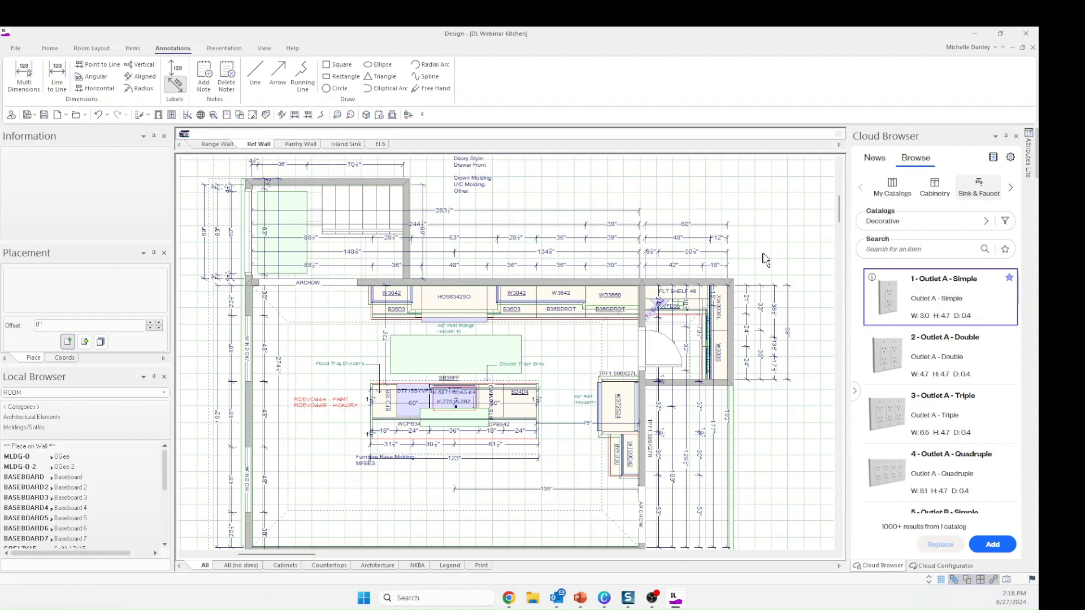
scroll(768, 257, down, 1)
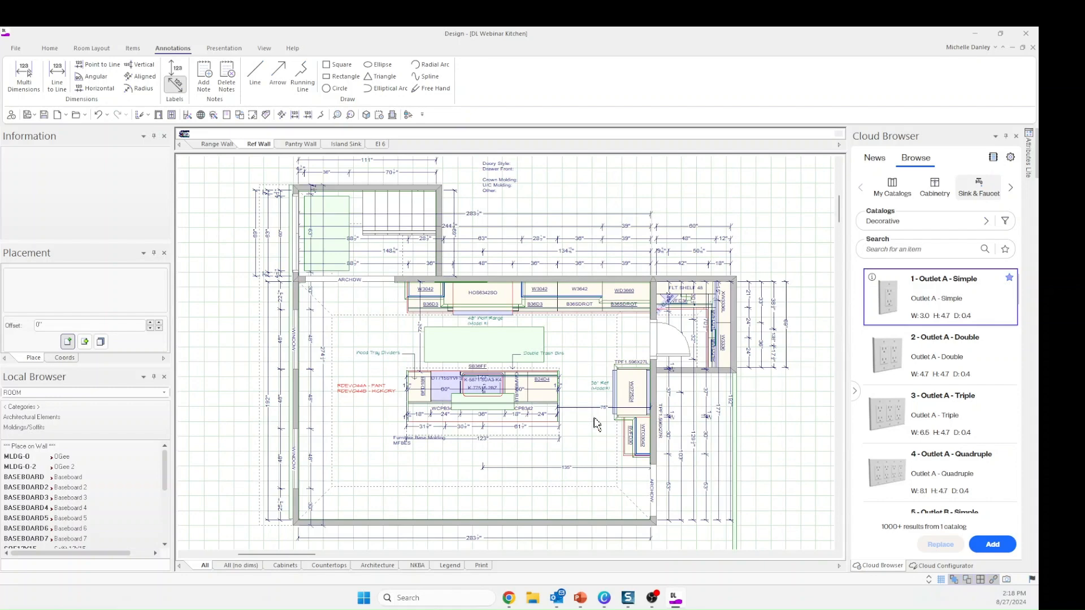
scroll(597, 421, up, 1)
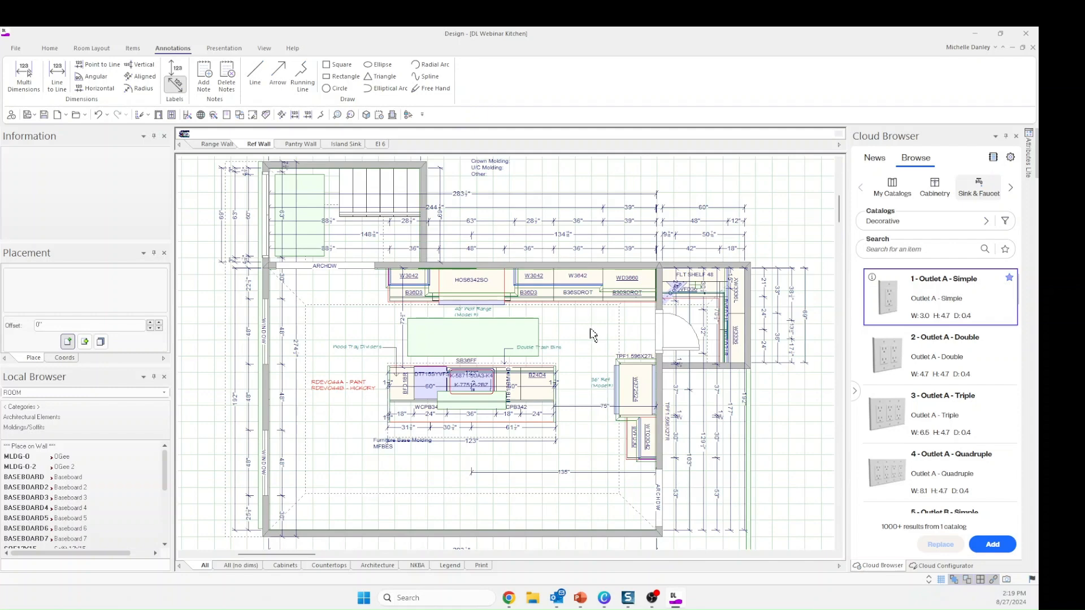
Open the Display Settings for the All view, check the warning patterns, and expand the General group of items
right_click(589, 327)
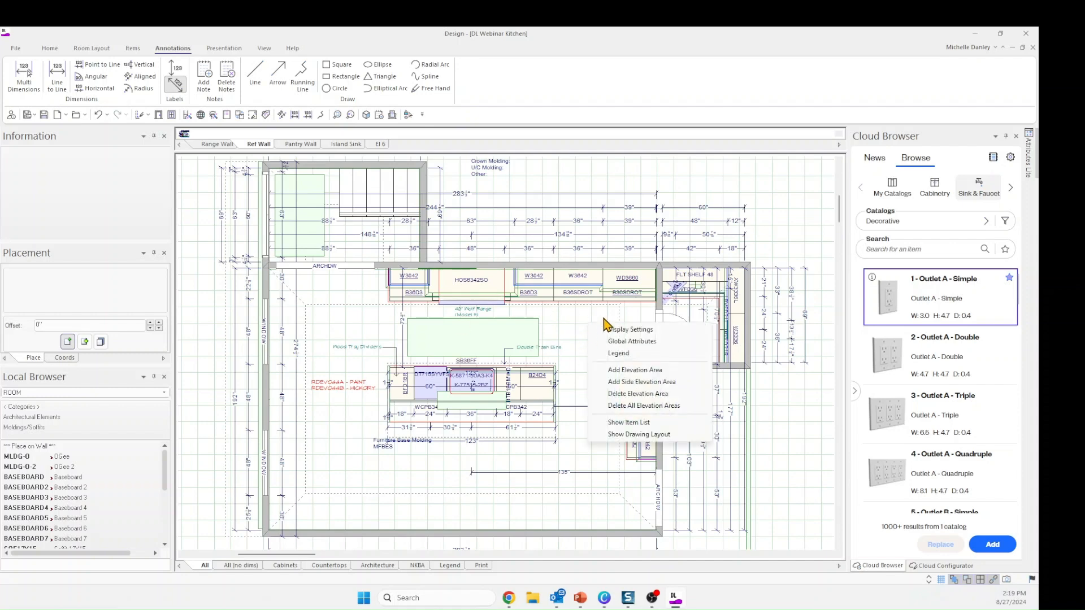
click(633, 329)
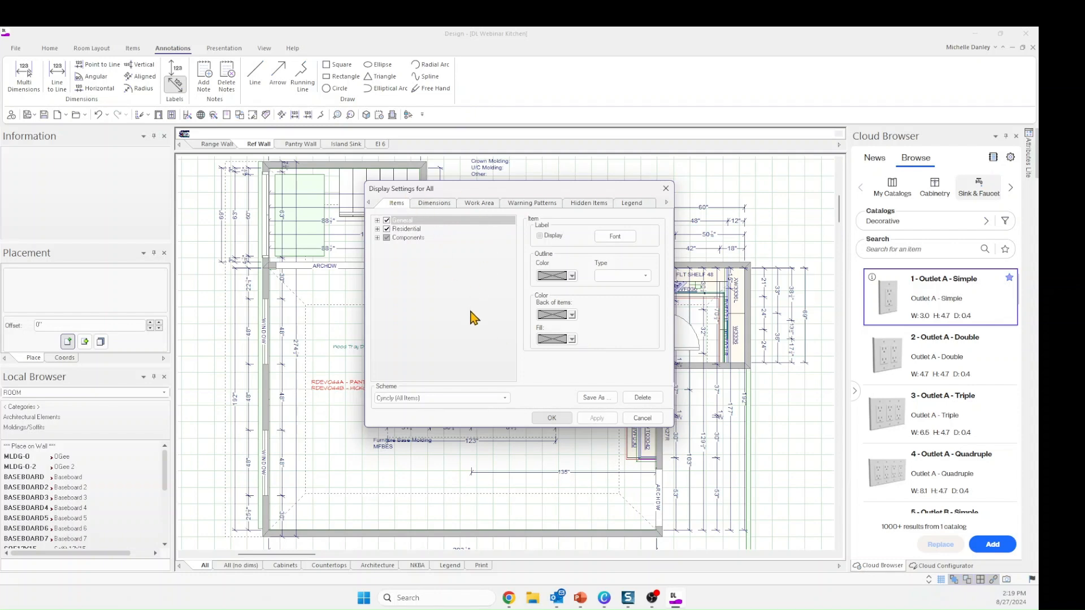
click(541, 204)
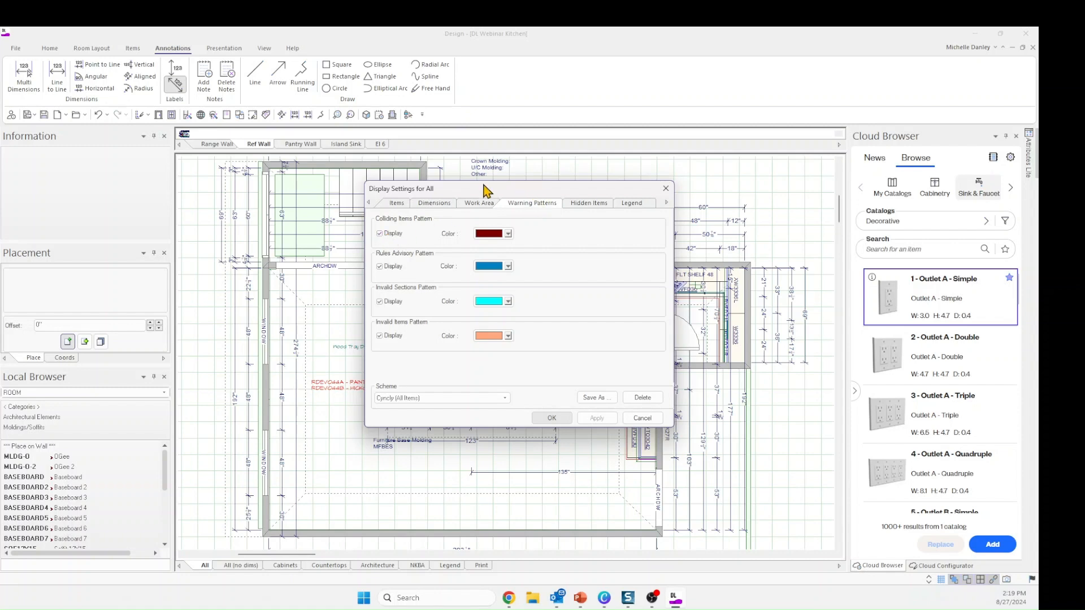
click(398, 204)
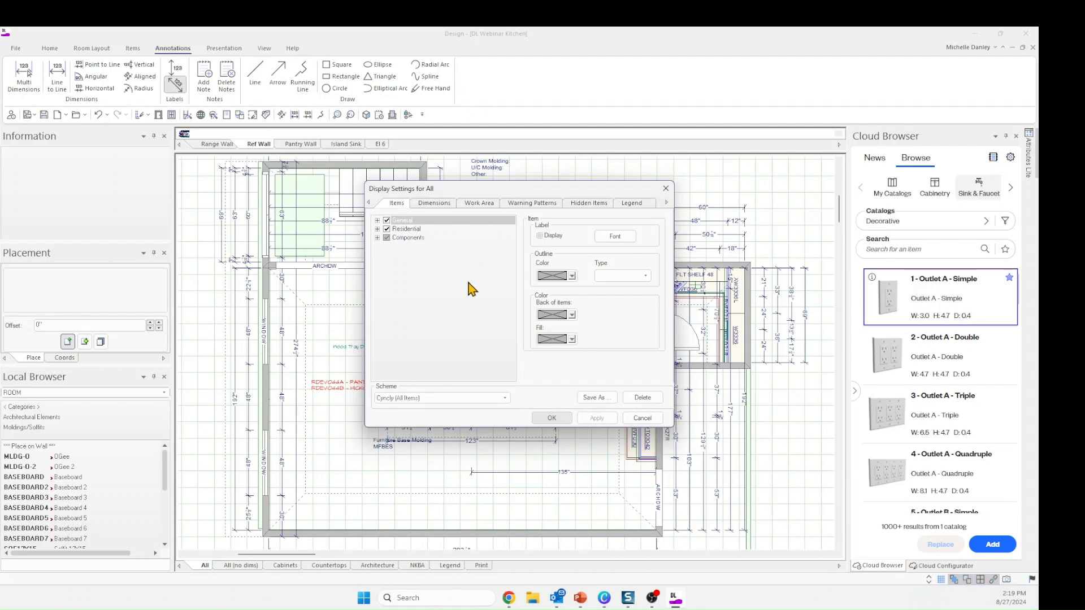
click(378, 221)
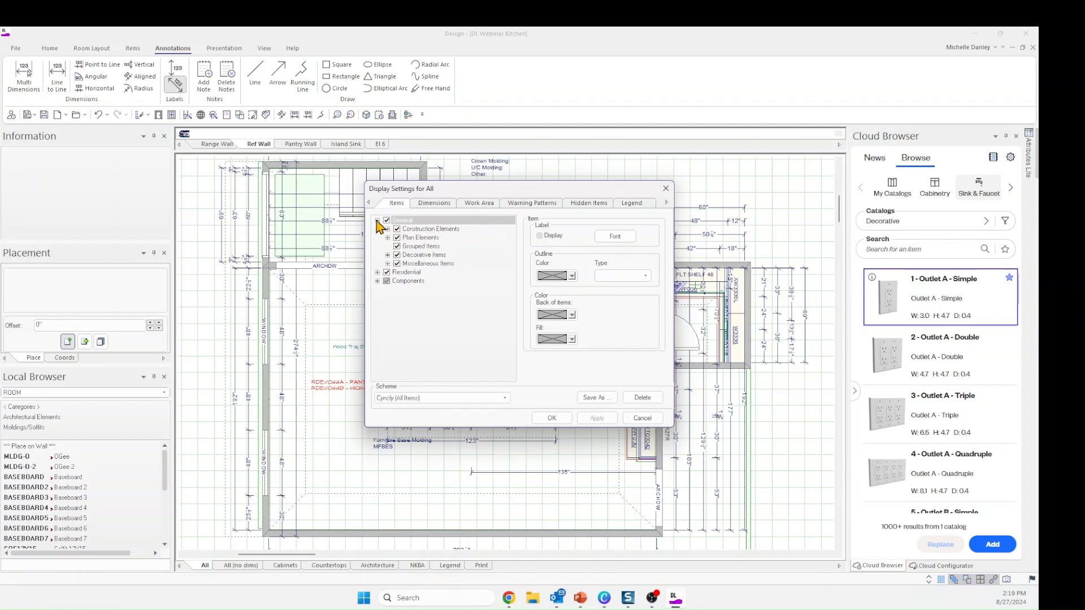
drag(471, 195, 161, 256)
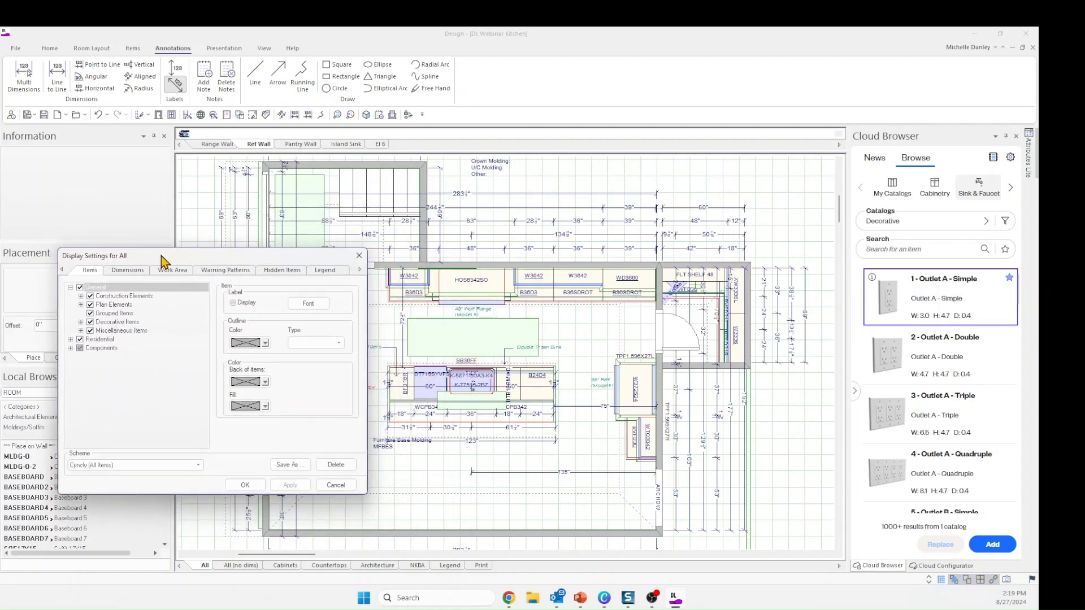
Switch Placement Zones under Construction Elements off and back on, applying each change to the plan
click(81, 296)
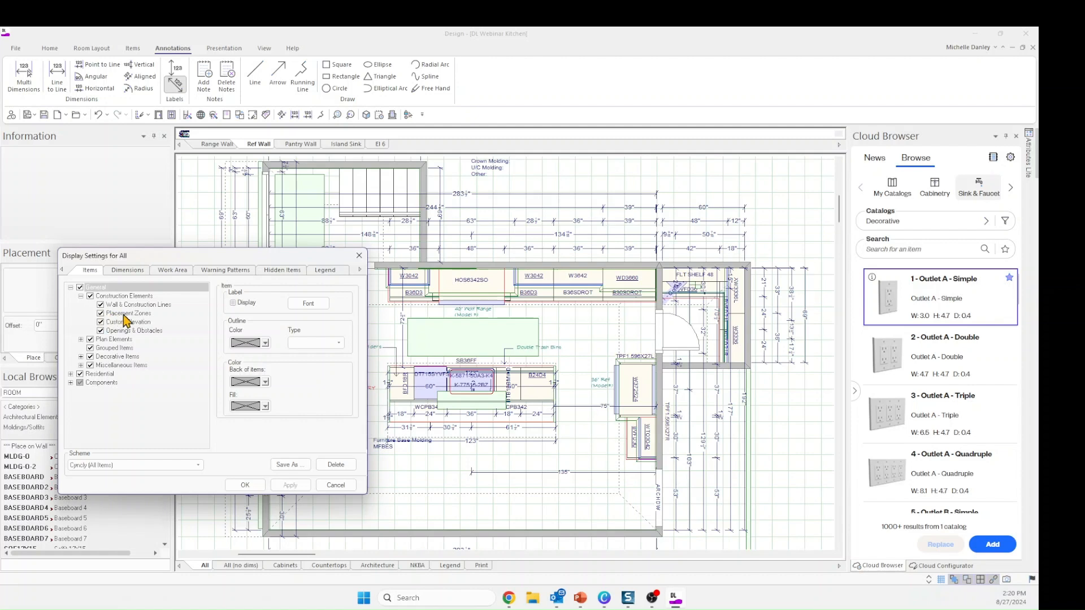
click(101, 313)
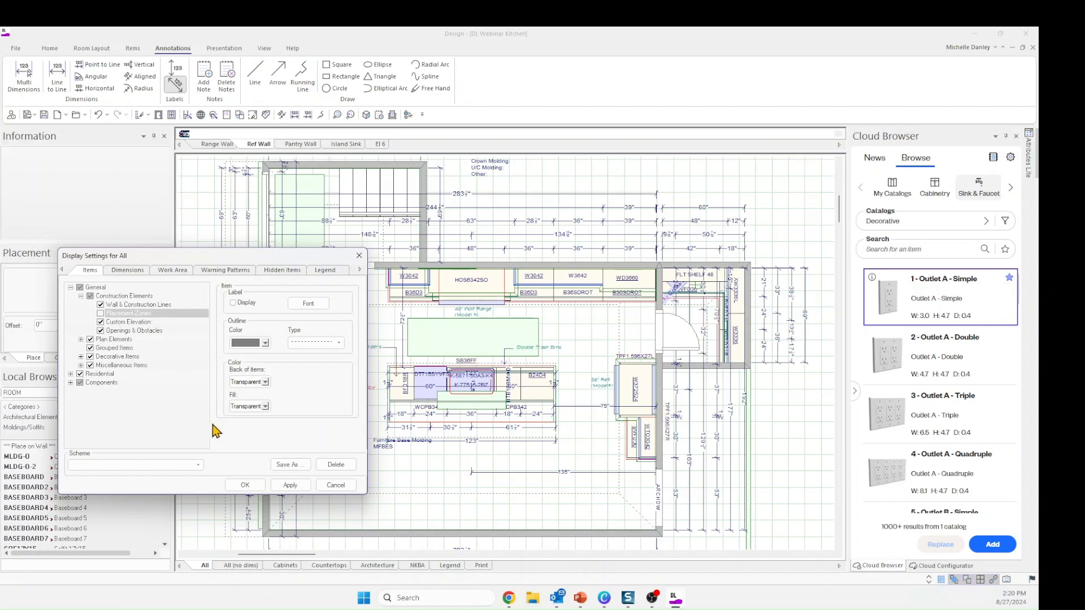
click(290, 485)
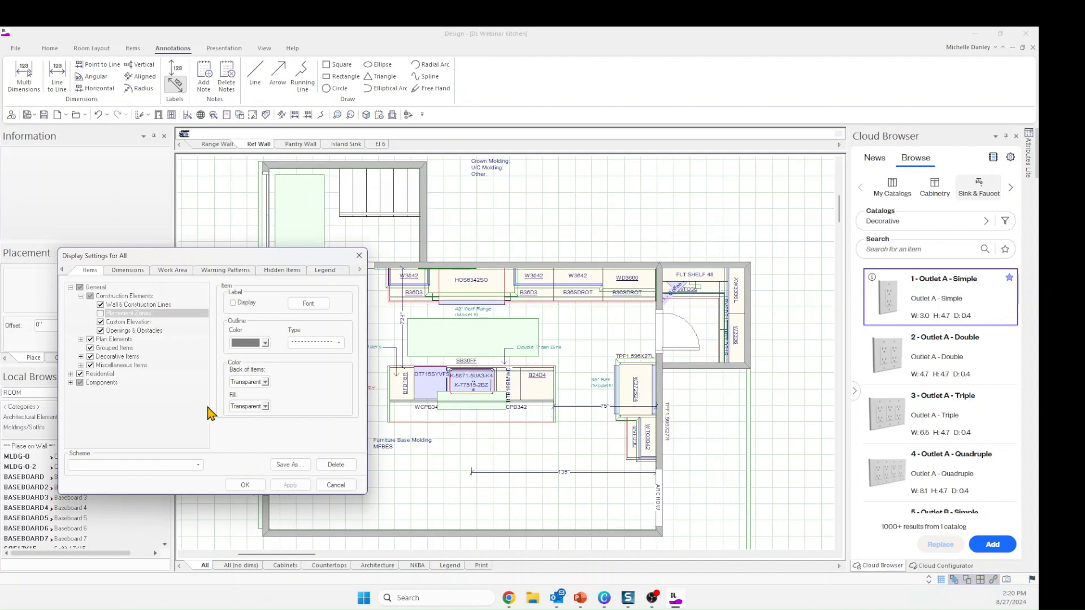
click(100, 314)
click(290, 484)
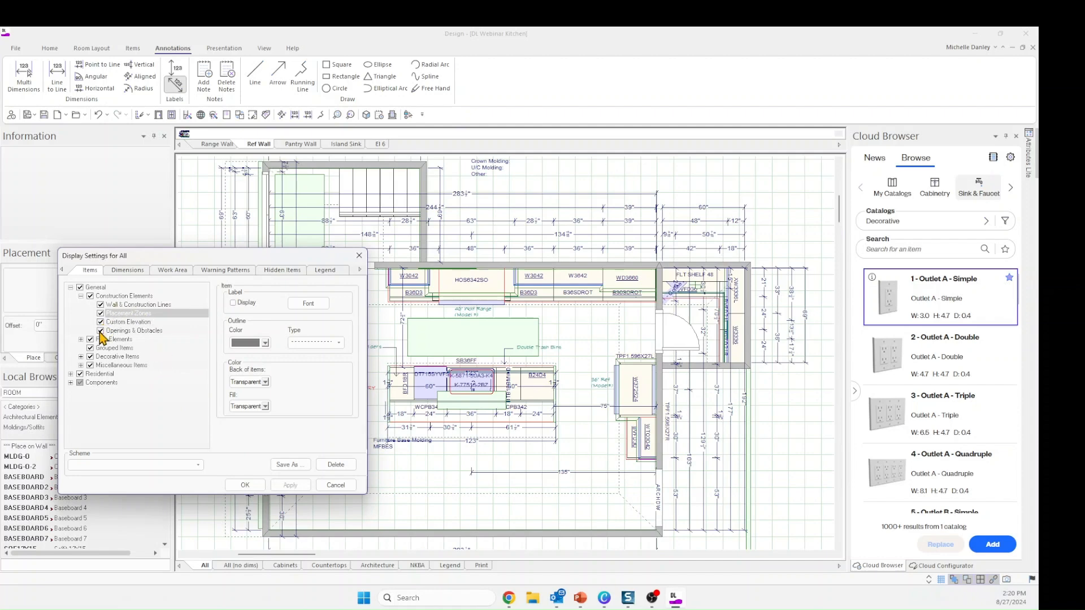
Examine the label font options for Notes under Plan Elements without changing them
click(81, 296)
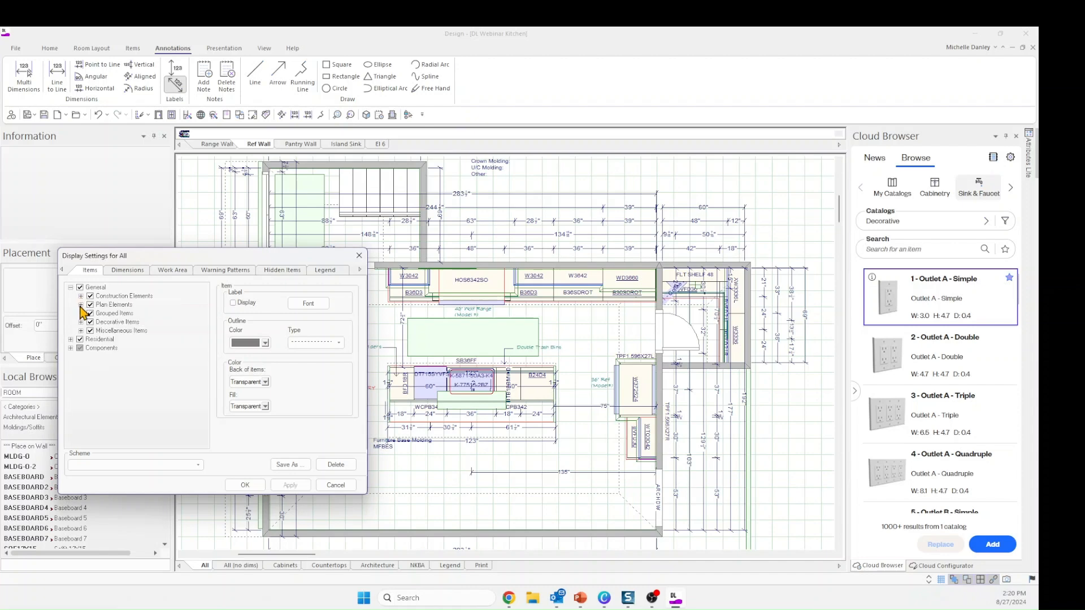
click(81, 305)
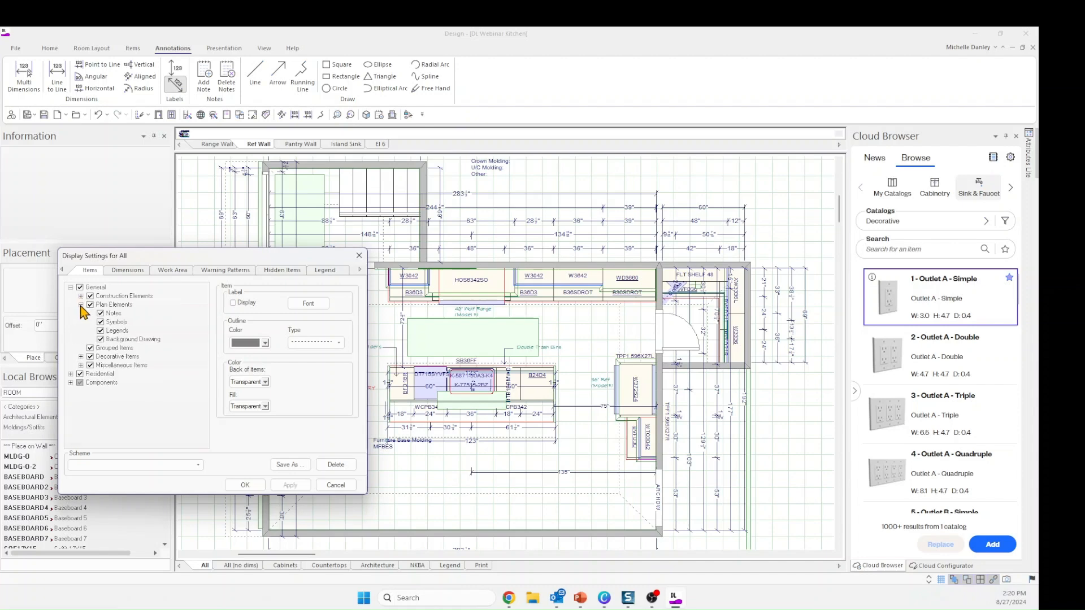
click(114, 314)
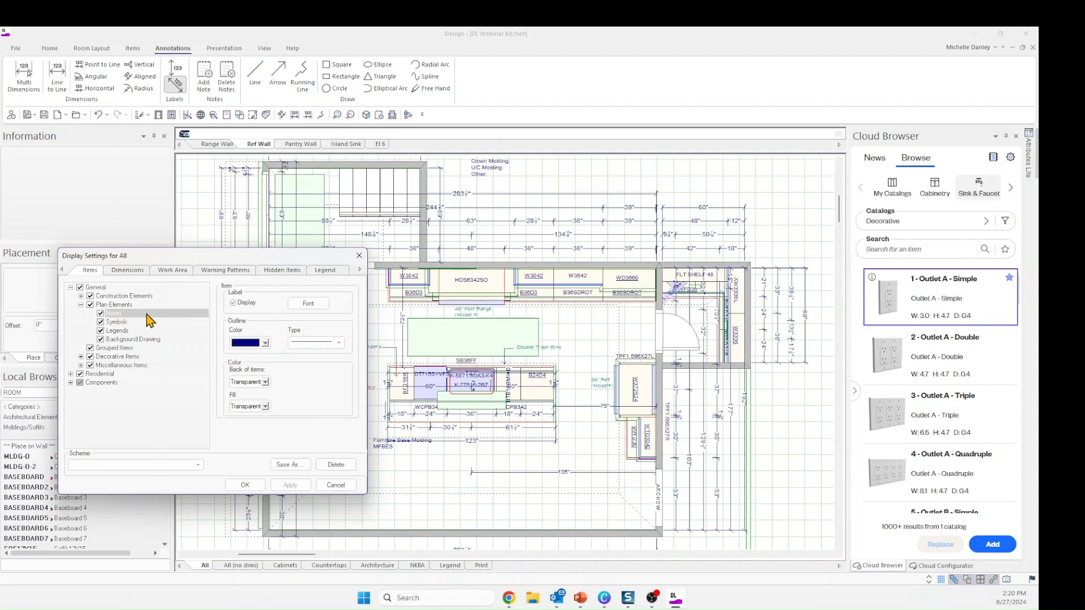
click(312, 303)
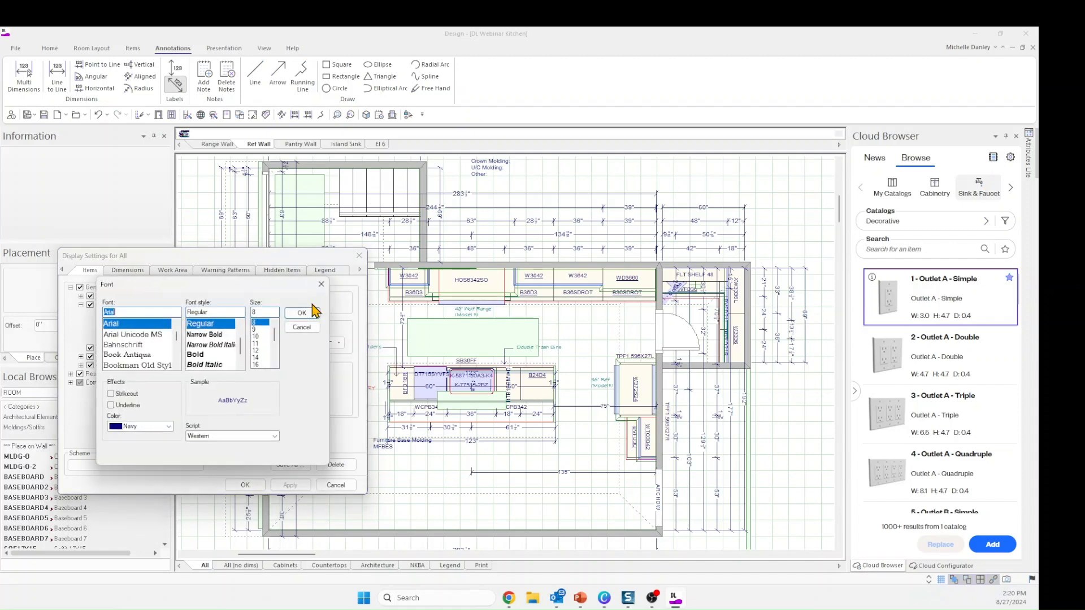
scroll(156, 334, up, 2)
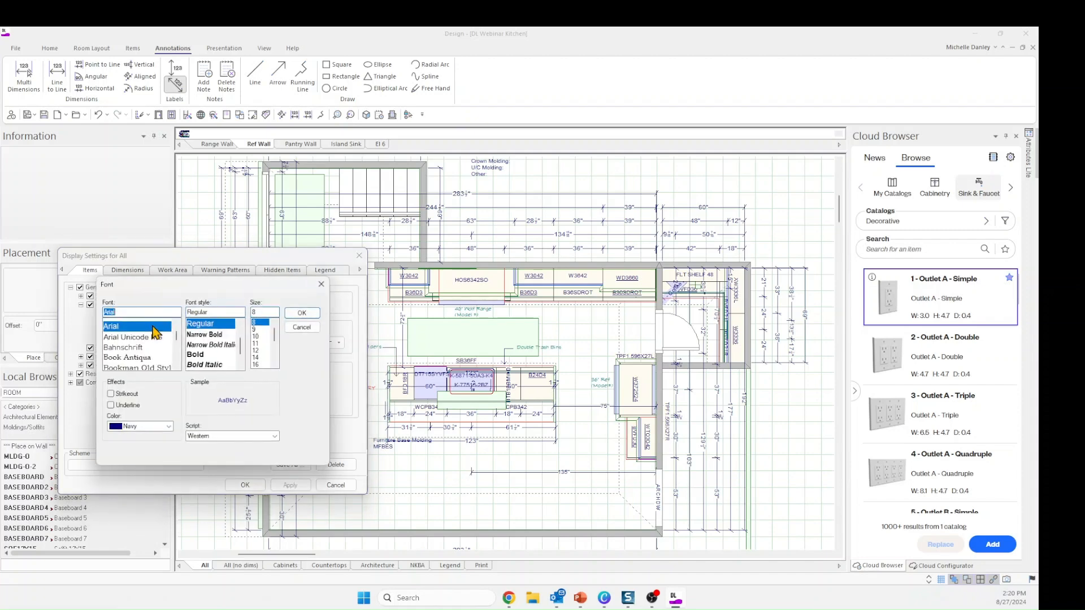
scroll(138, 340, up, 1)
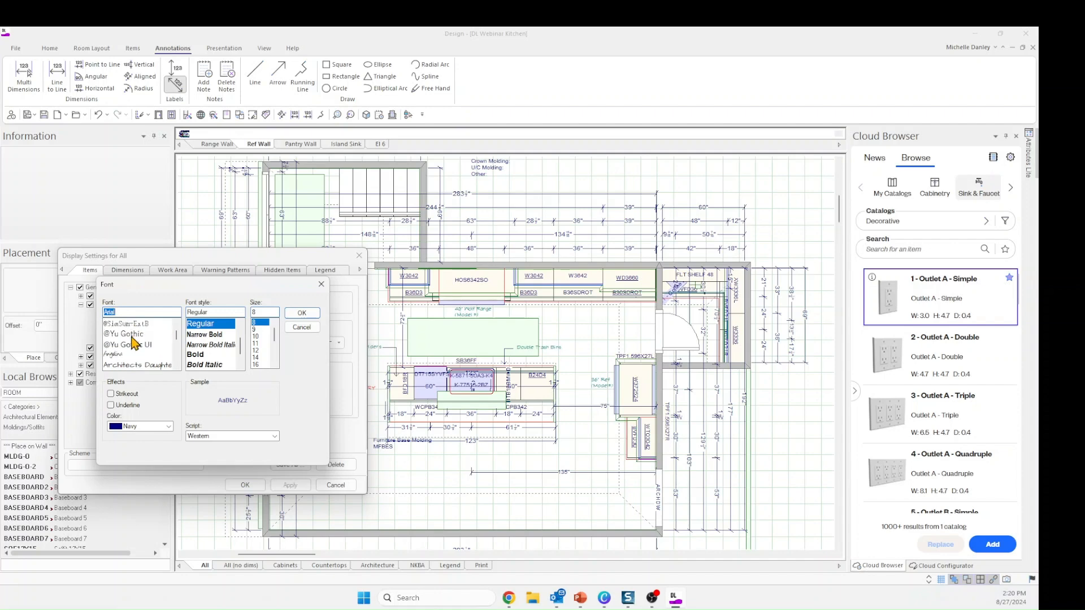
scroll(139, 342, down, 2)
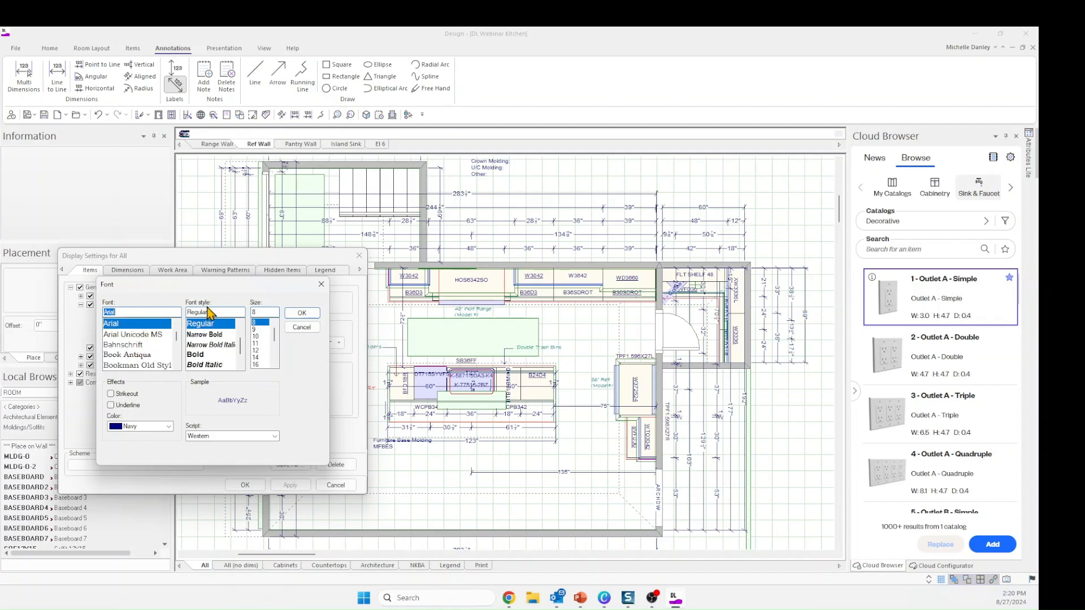
click(308, 329)
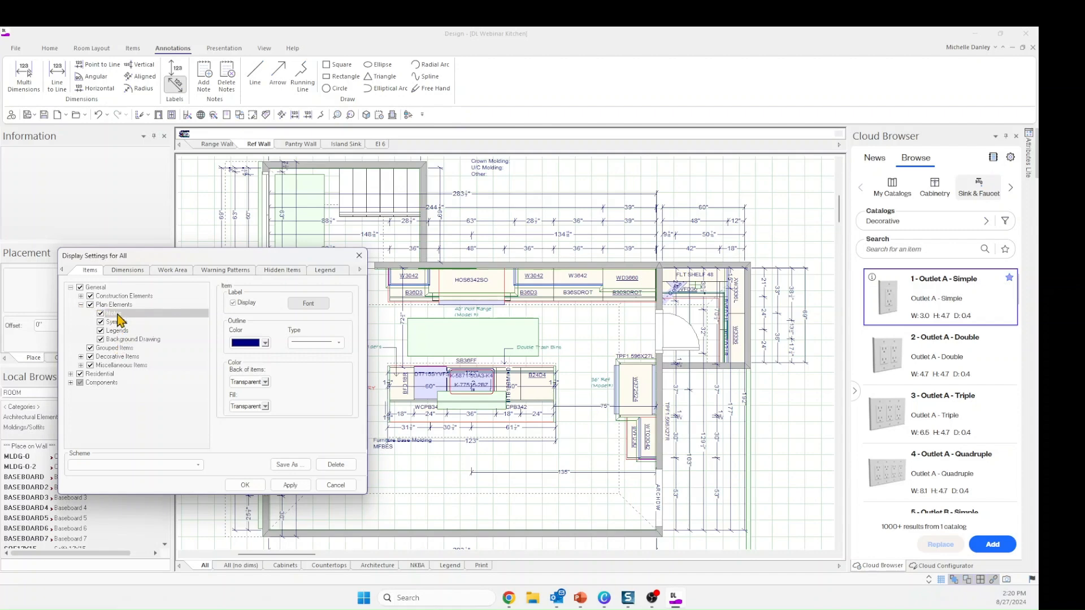
click(81, 305)
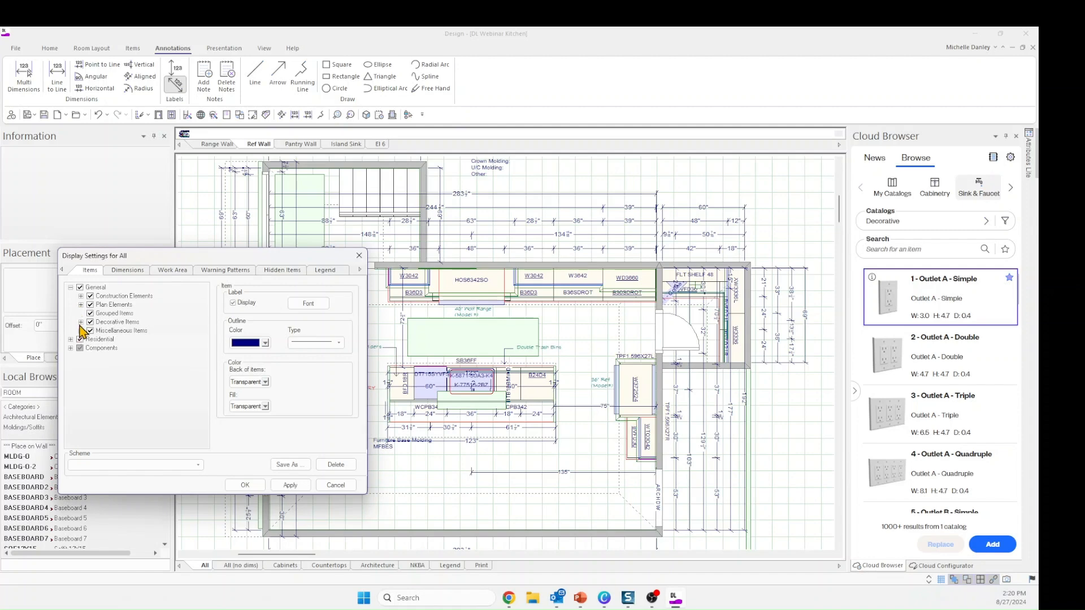
Examine the outline and fill color settings of the floor, wall, ceiling and tile categories under Decorative Items
click(81, 322)
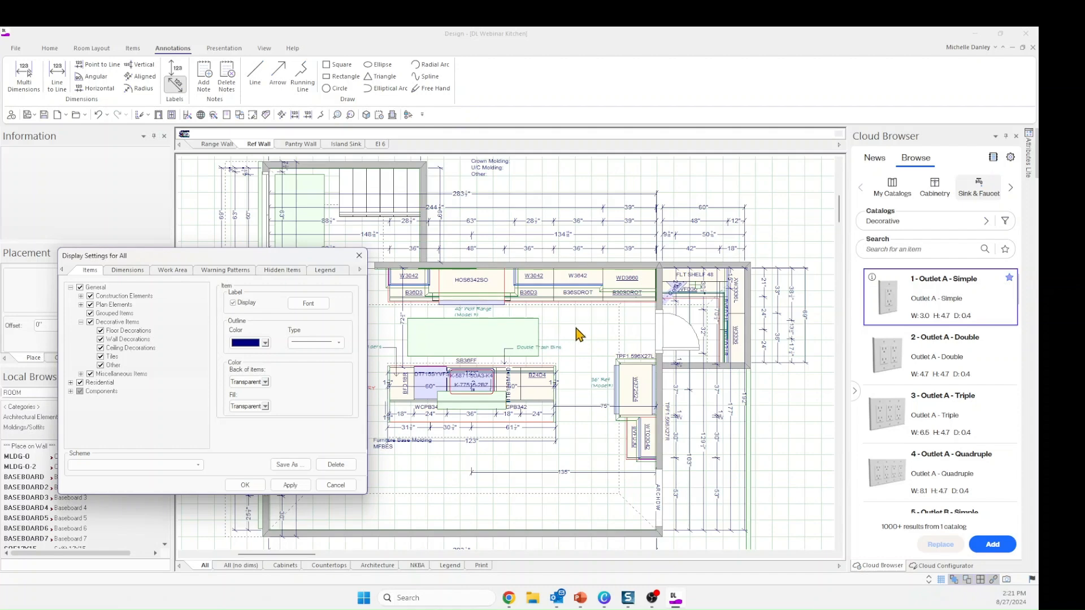
click(106, 321)
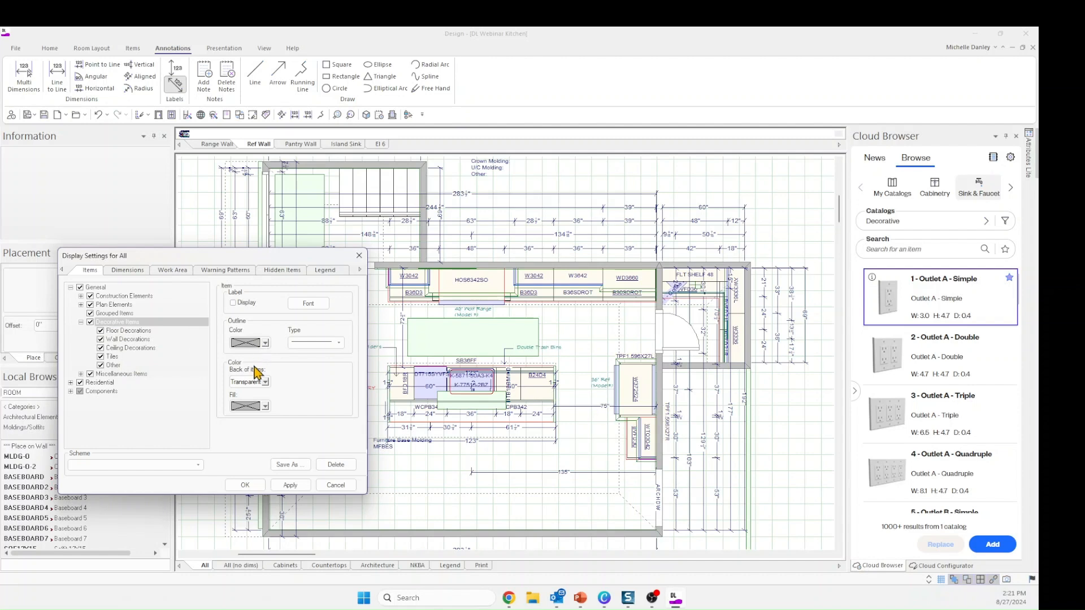
click(115, 332)
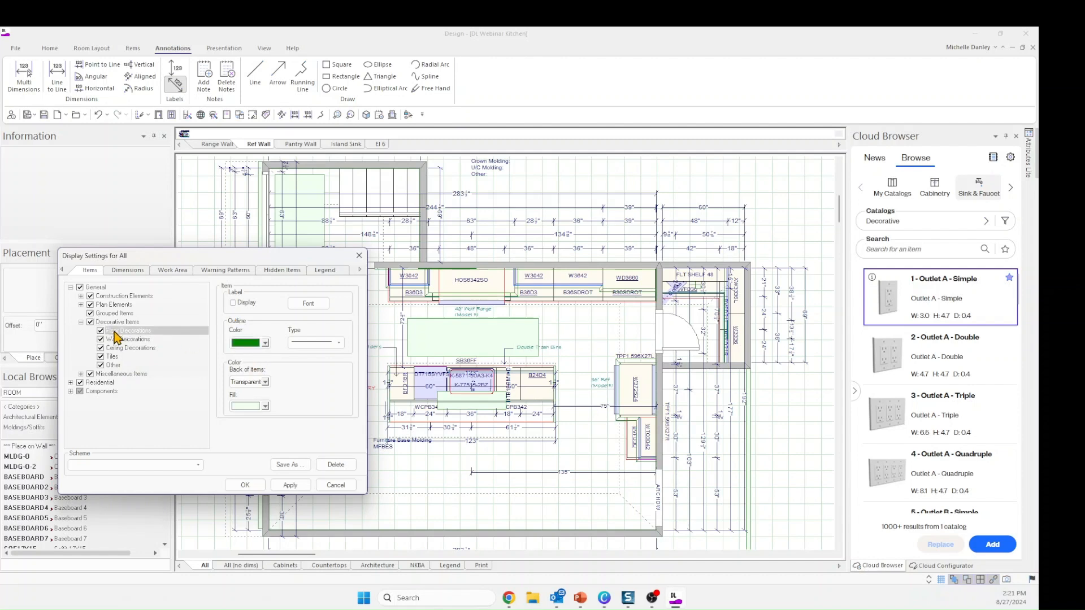
click(123, 339)
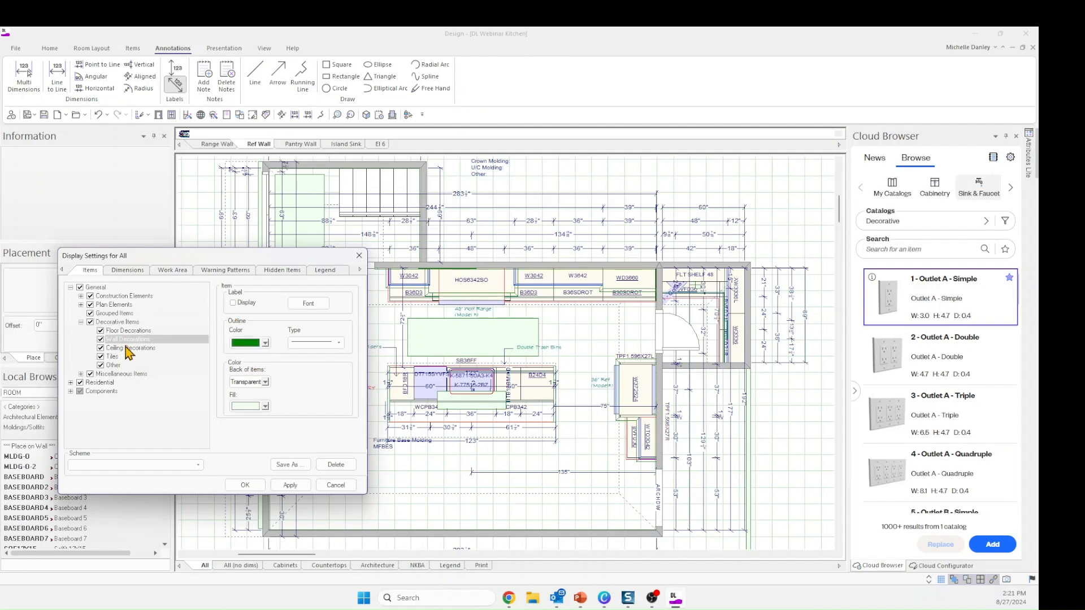
click(127, 348)
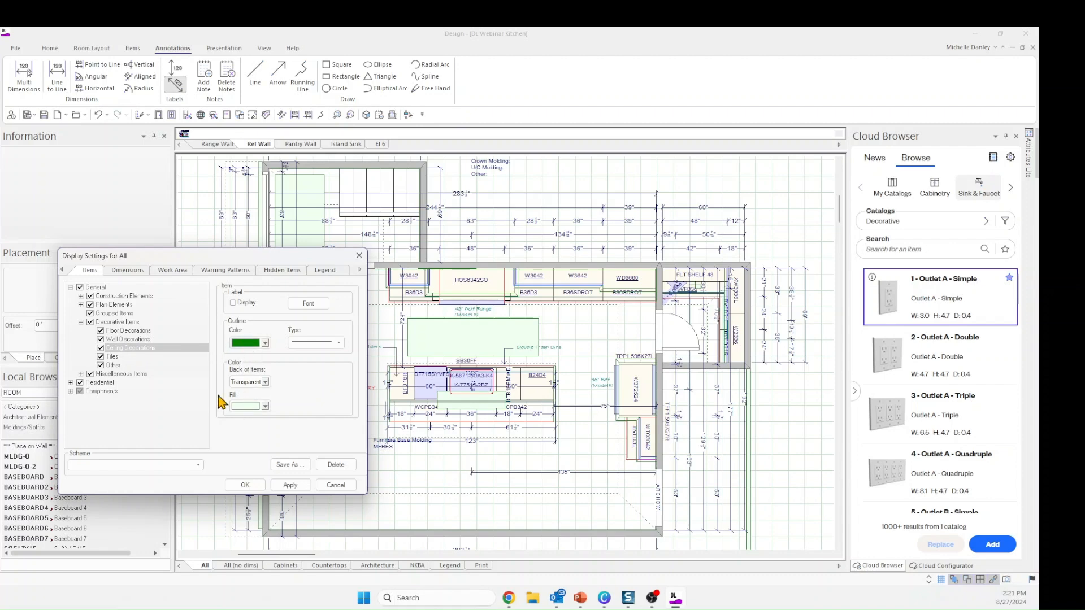
click(113, 357)
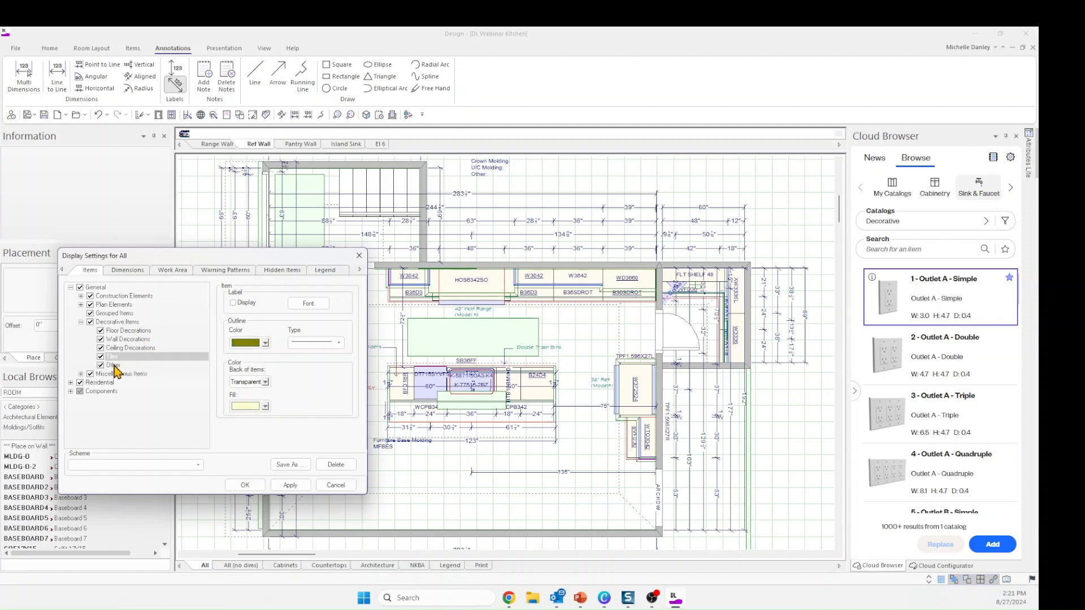
click(114, 332)
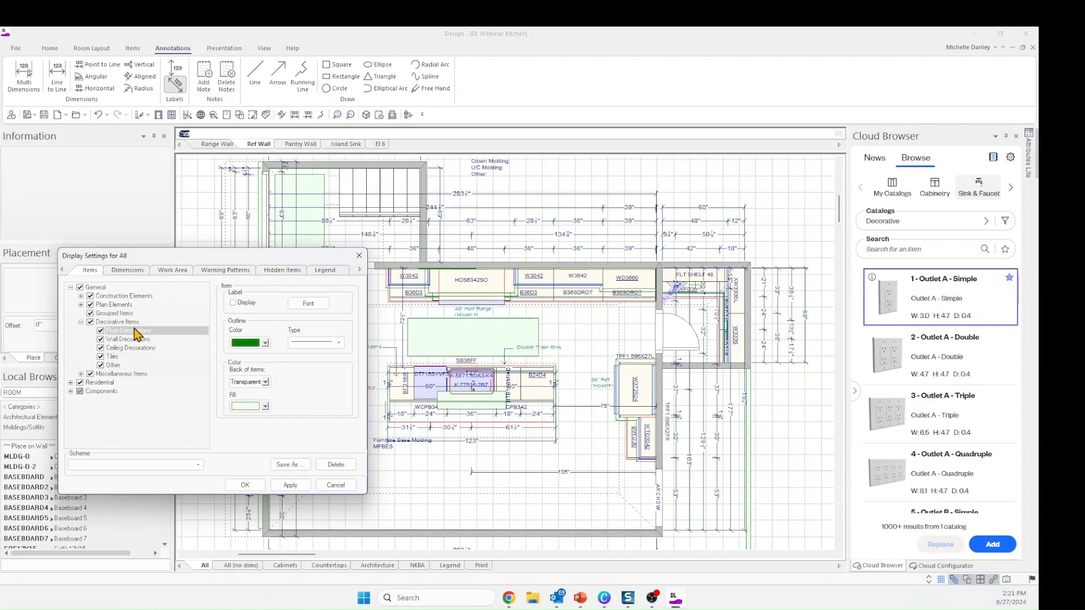
click(266, 343)
Set the outline color of Decorative Items to light gray and their fill to transparent, and apply the changes
click(103, 323)
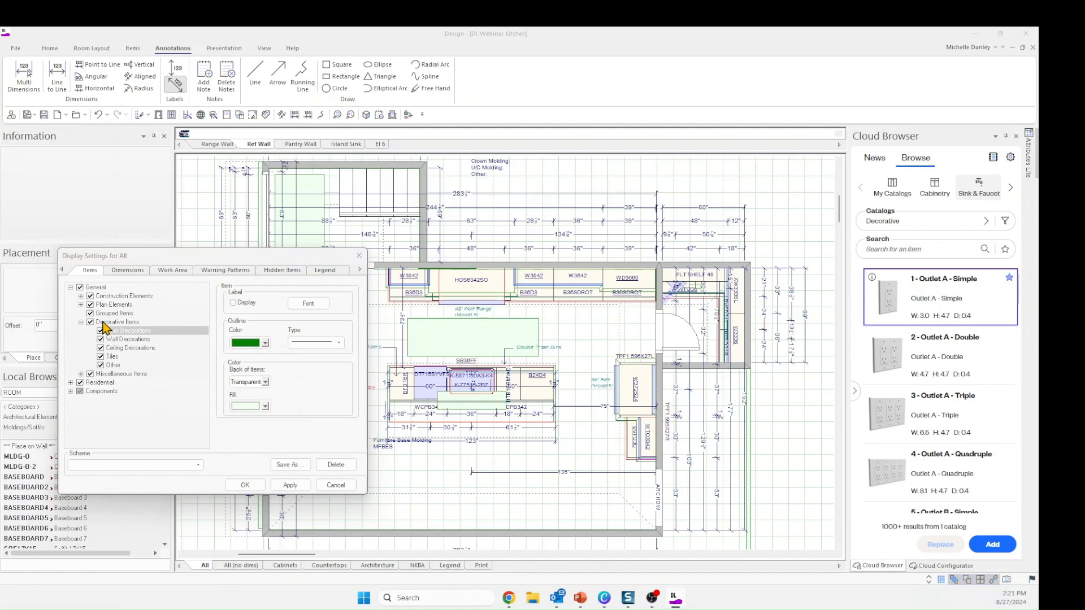
click(143, 323)
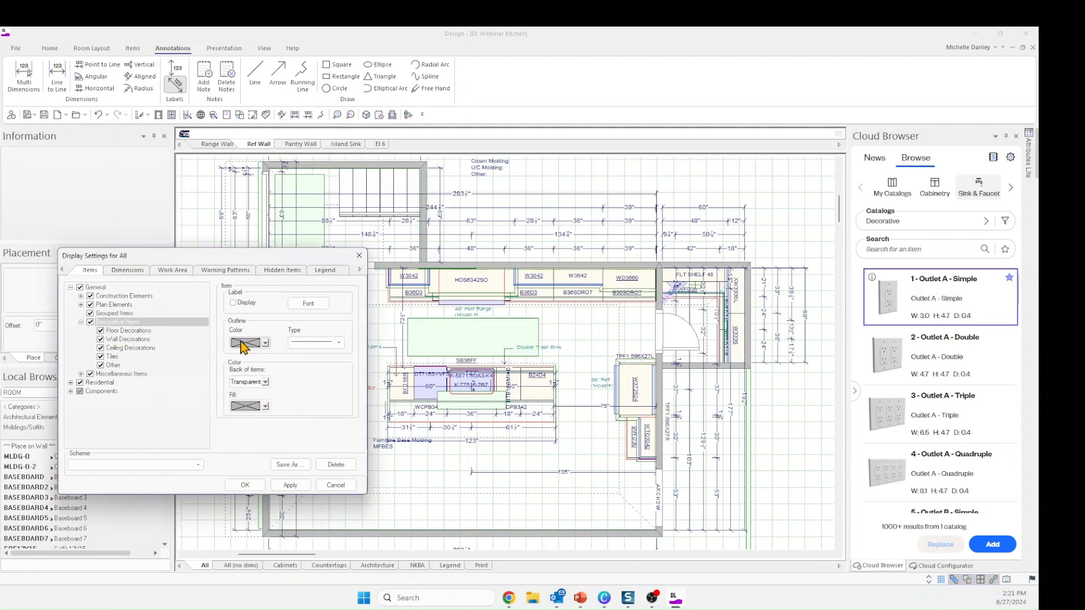
click(265, 343)
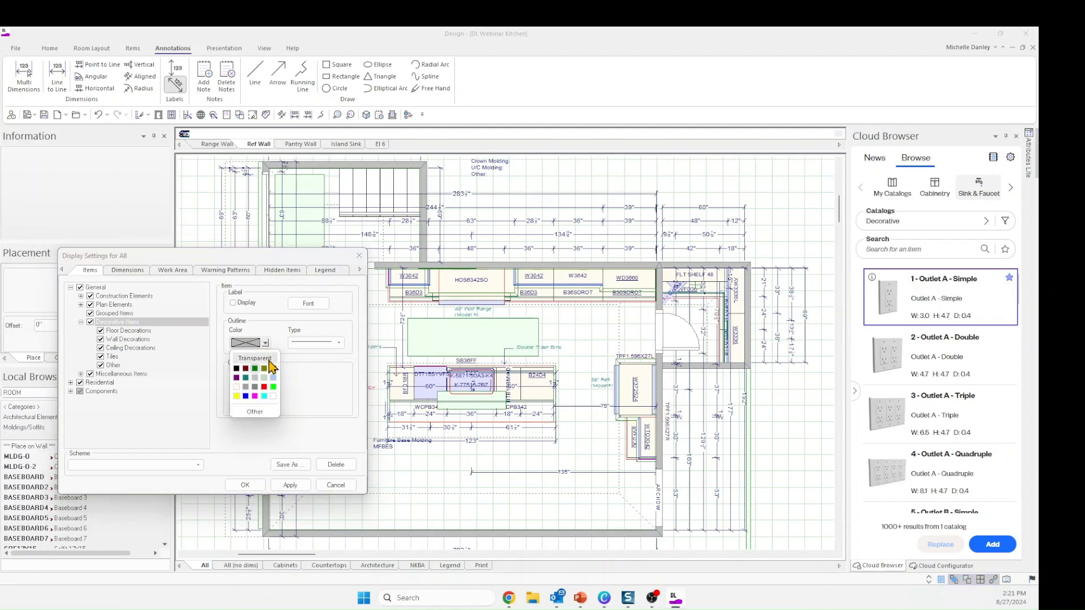
click(255, 379)
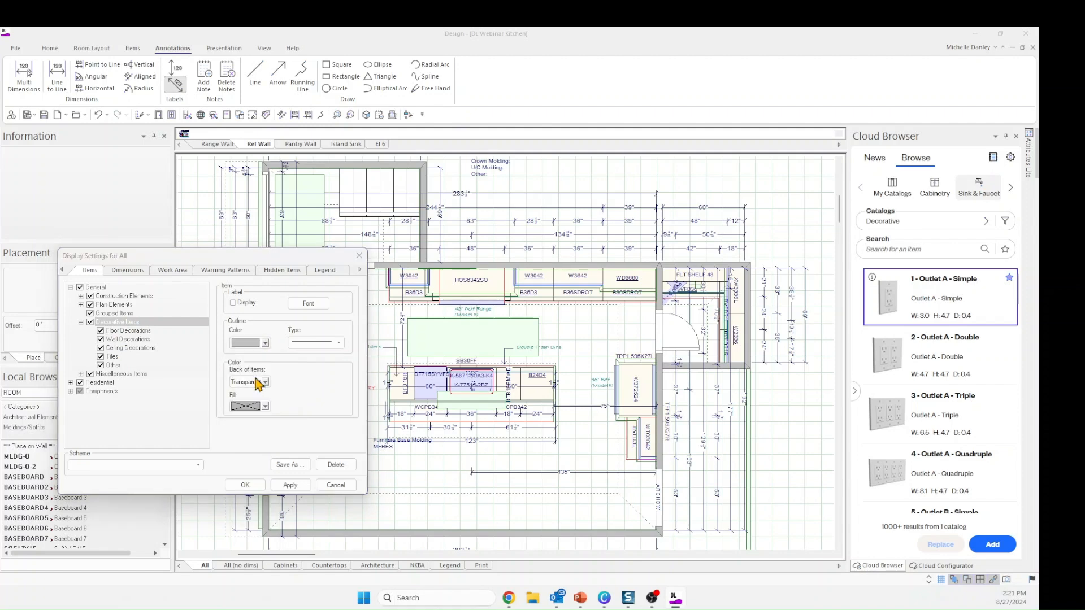
click(265, 406)
click(260, 427)
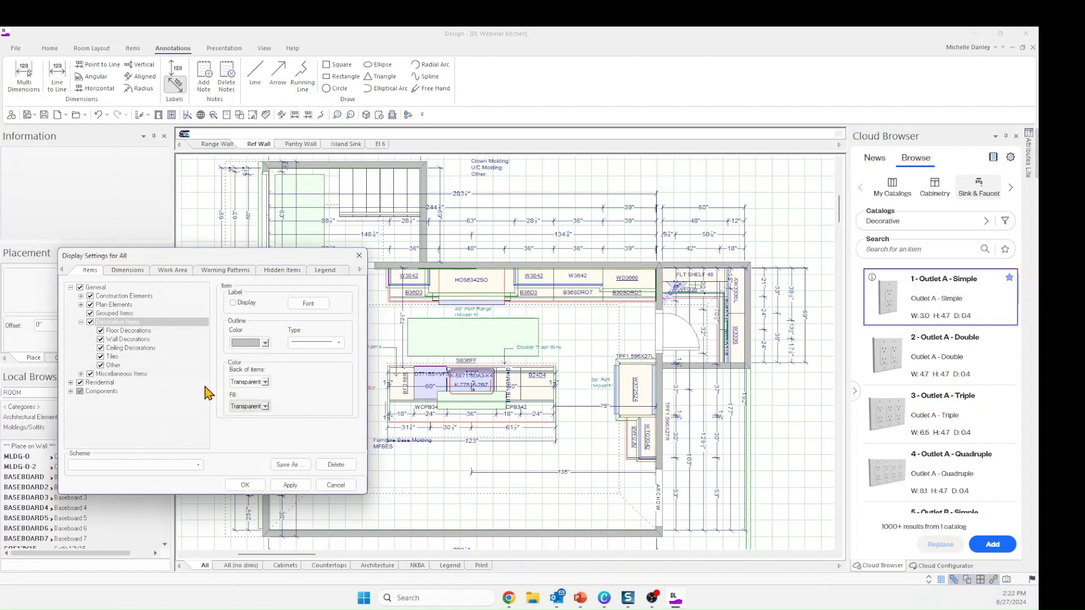
click(290, 485)
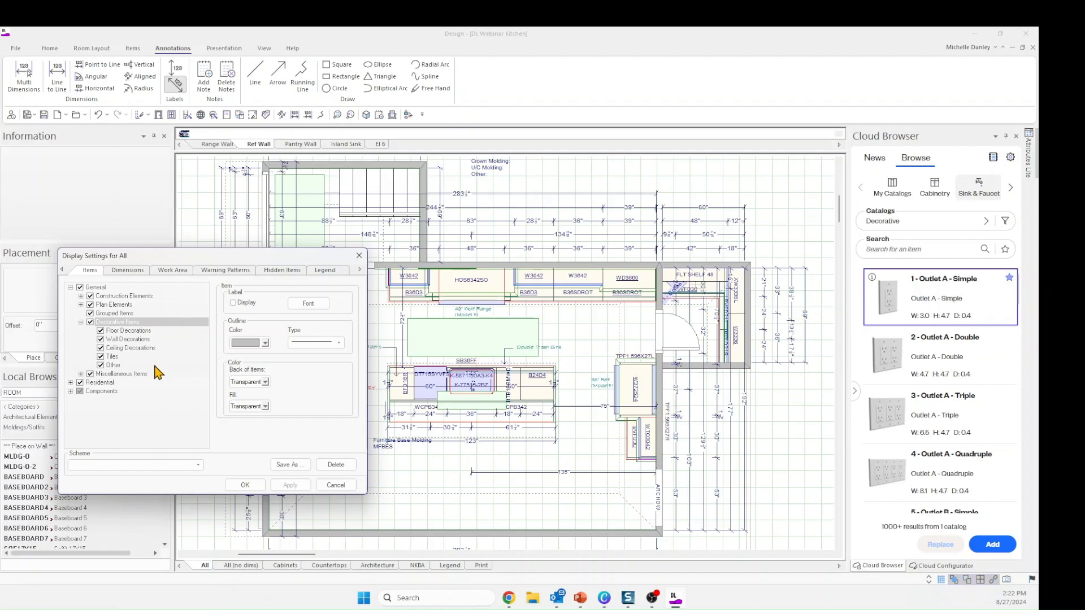
Switch the Floor Decorations outline color to transparent and back to light gray, apply it, and close the display settings
click(120, 330)
click(121, 322)
click(126, 331)
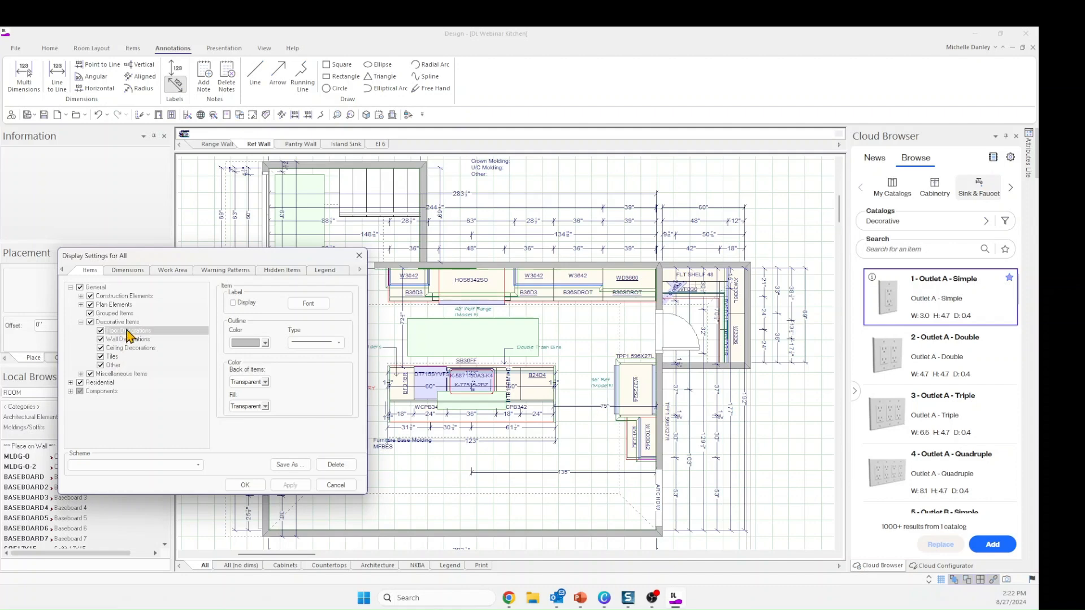
click(265, 343)
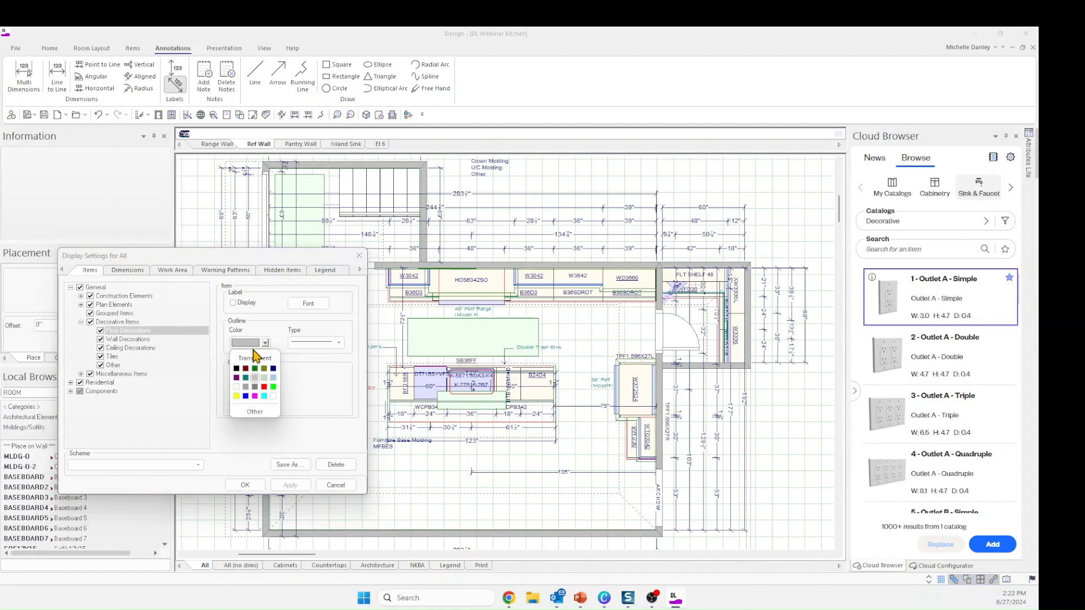
click(256, 361)
click(265, 343)
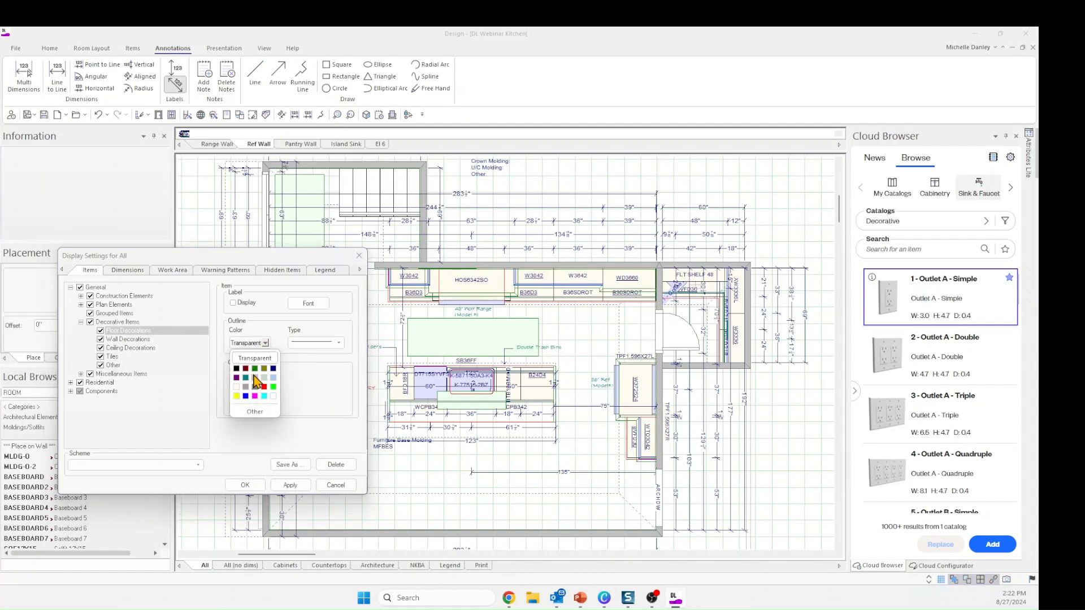
click(254, 378)
click(289, 485)
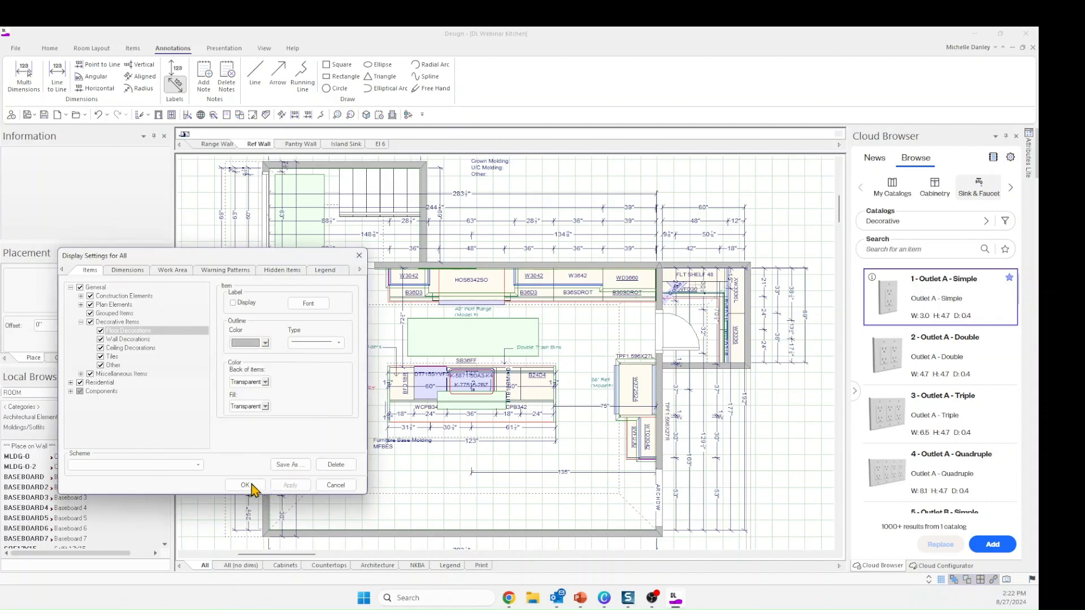
click(247, 486)
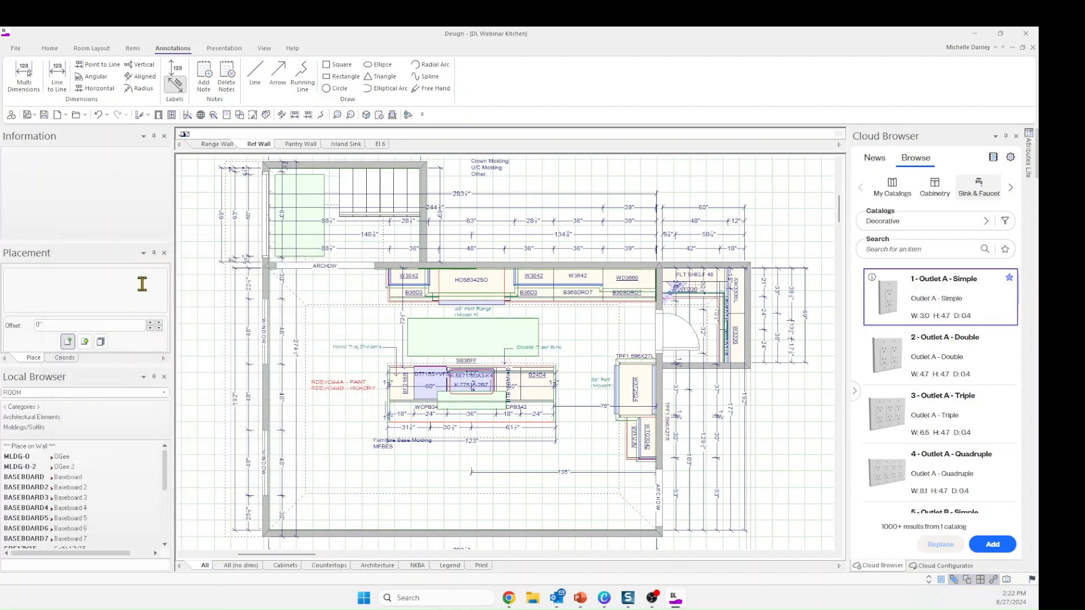
Reopen the Display Settings for the All view and expand the Residential, General and Miscellaneous Items groups
right_click(325, 324)
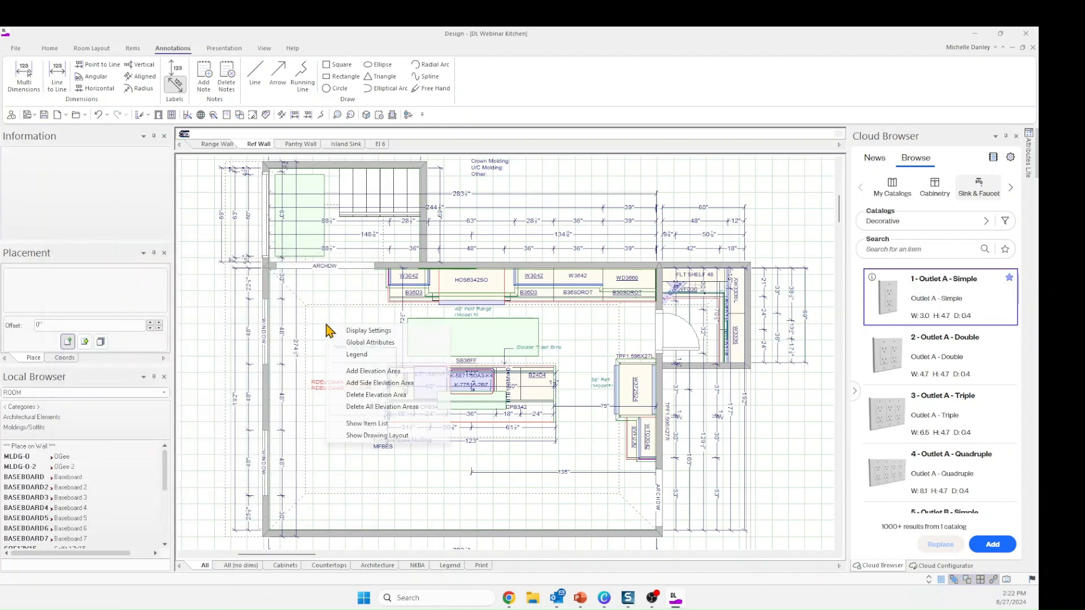
click(359, 332)
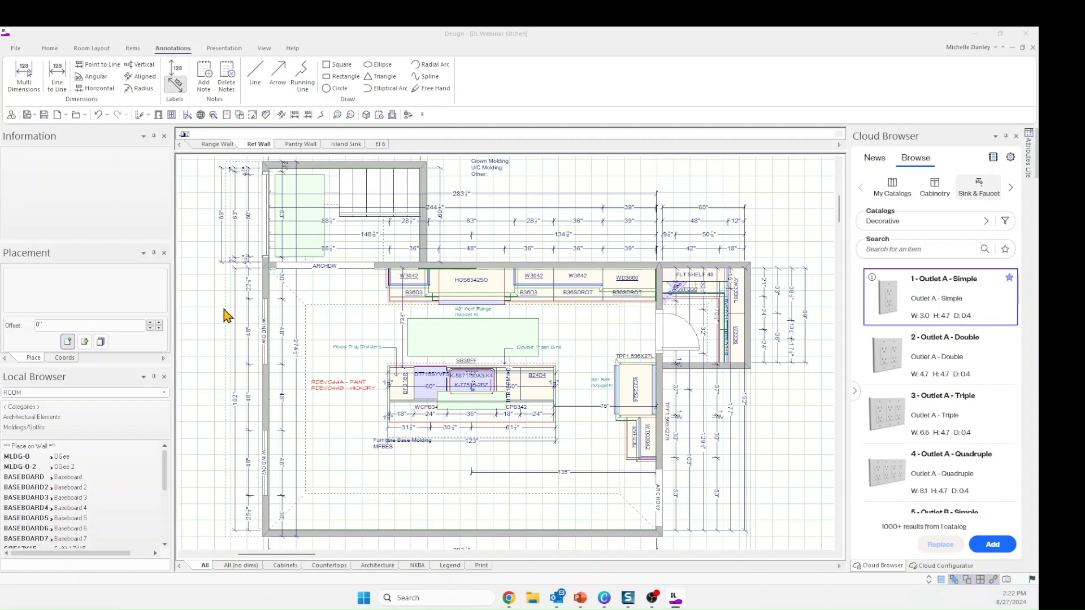
drag(494, 189, 170, 242)
click(58, 281)
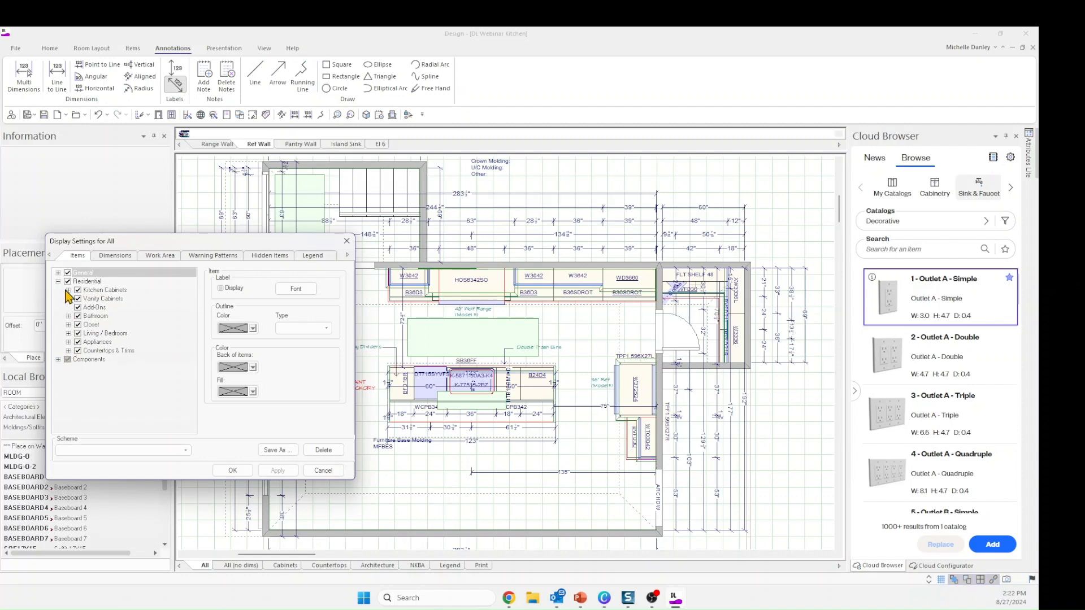
click(58, 273)
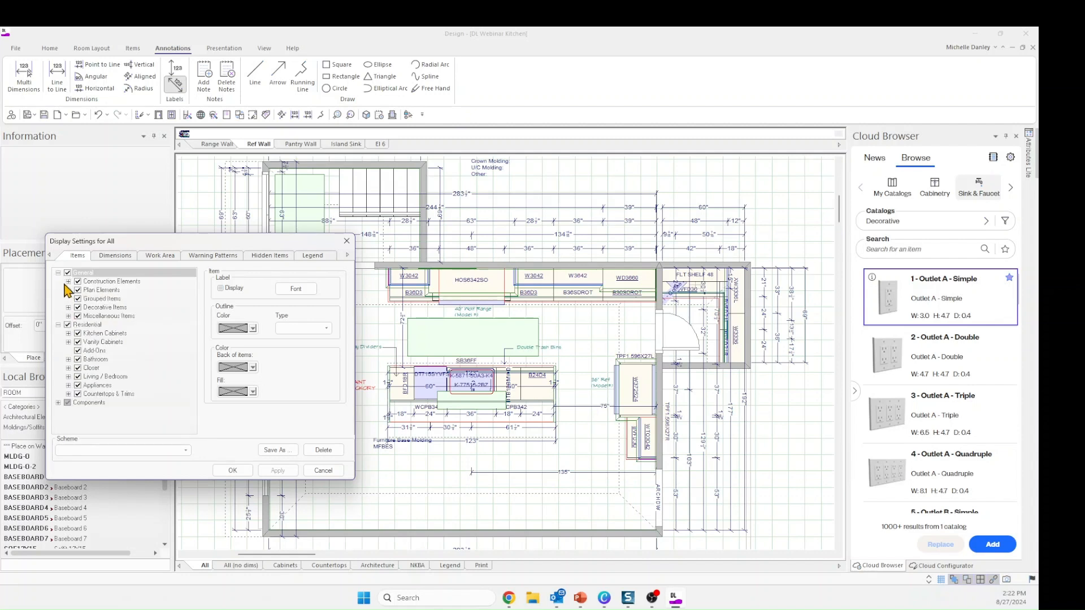
click(69, 316)
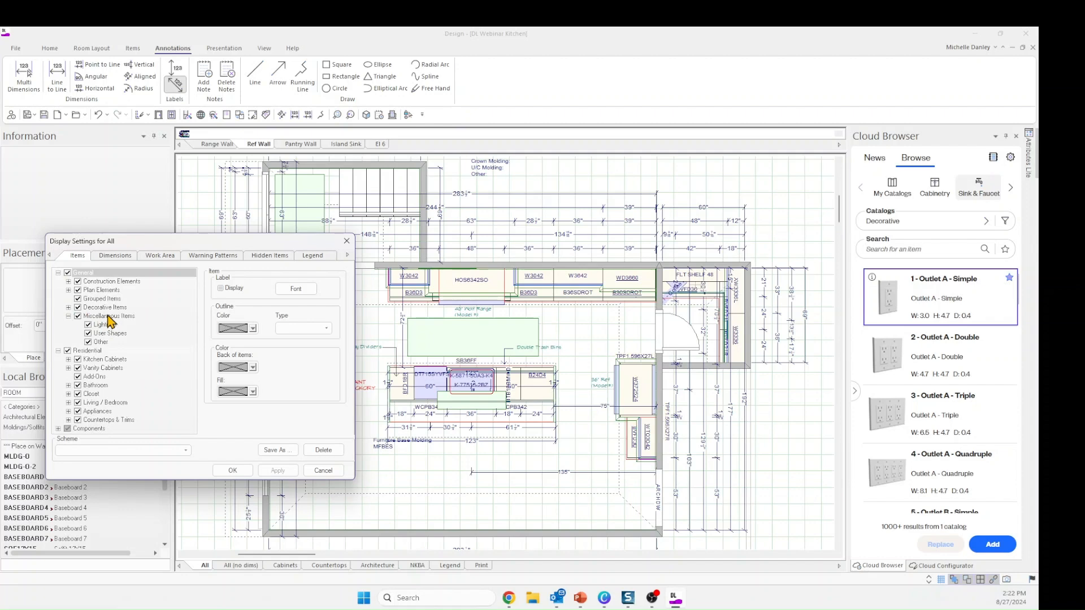
Set the outline color of Miscellaneous Items to light gray and their fill to transparent, and apply the changes
click(113, 315)
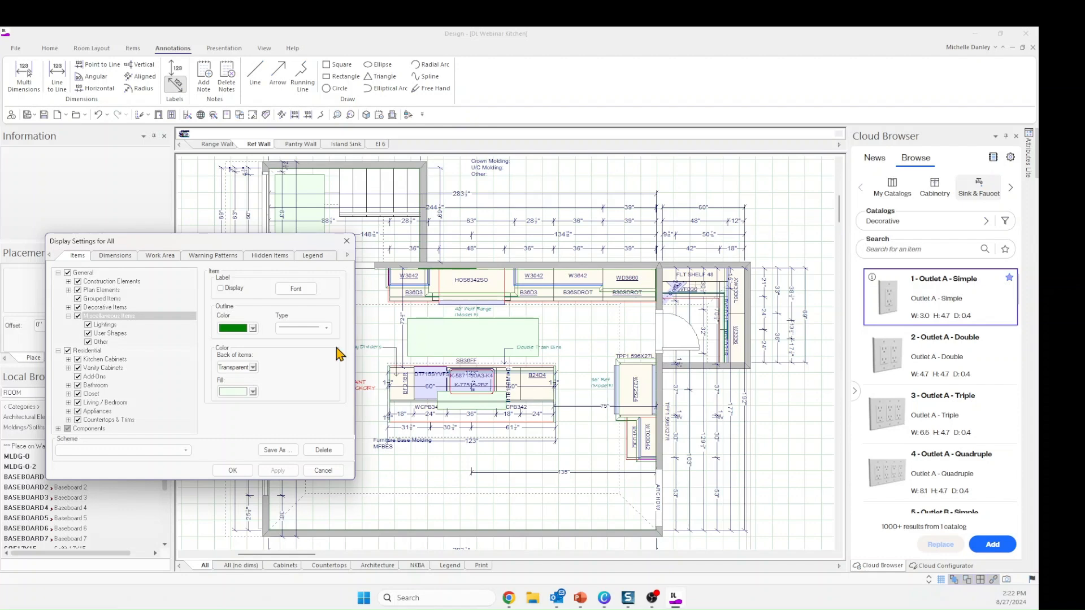
click(253, 329)
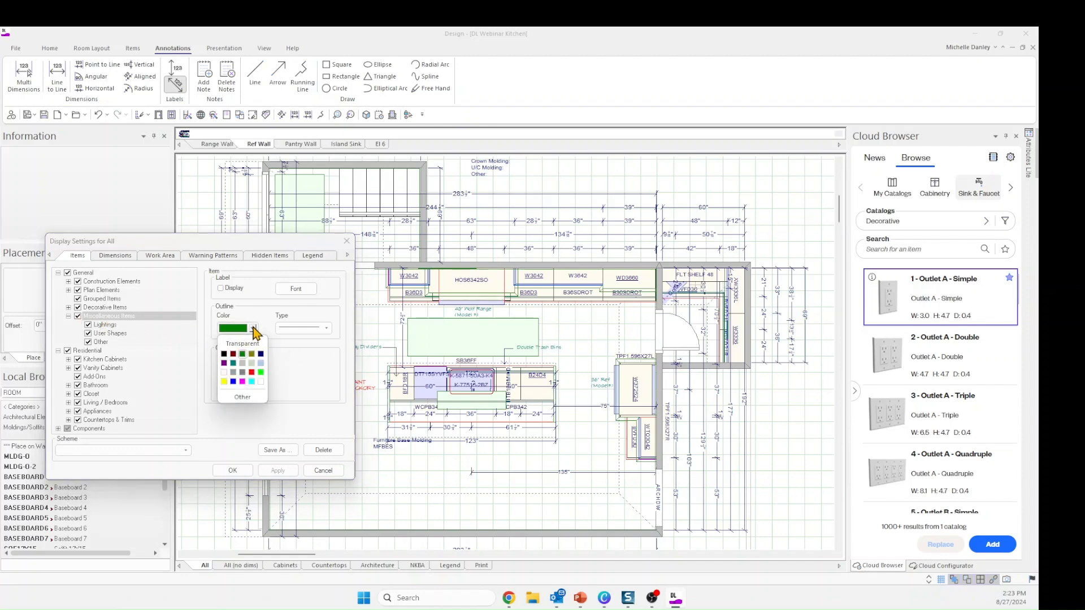
click(243, 363)
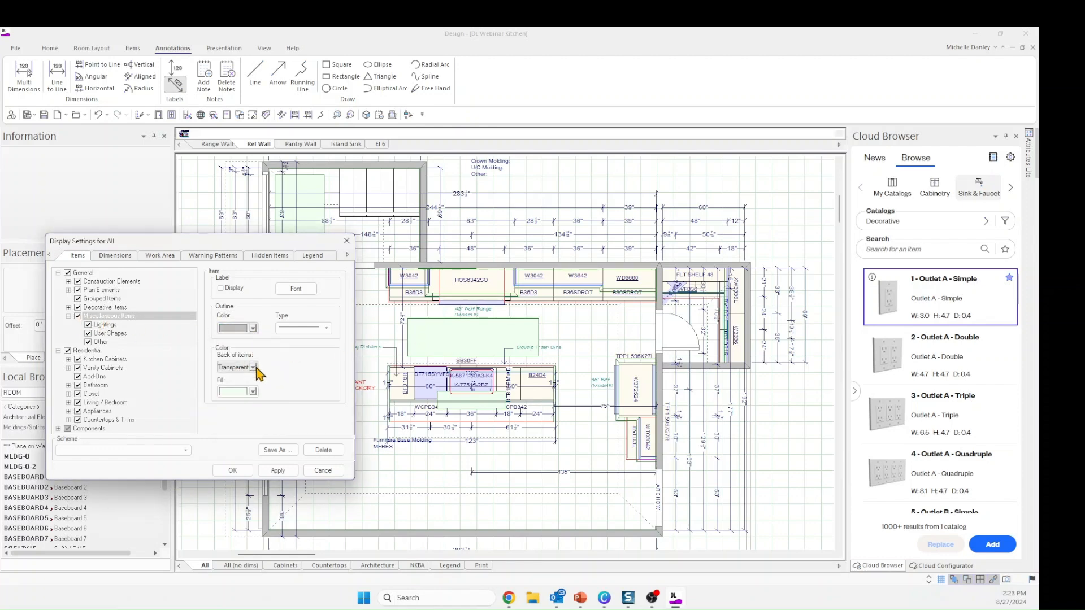
click(253, 392)
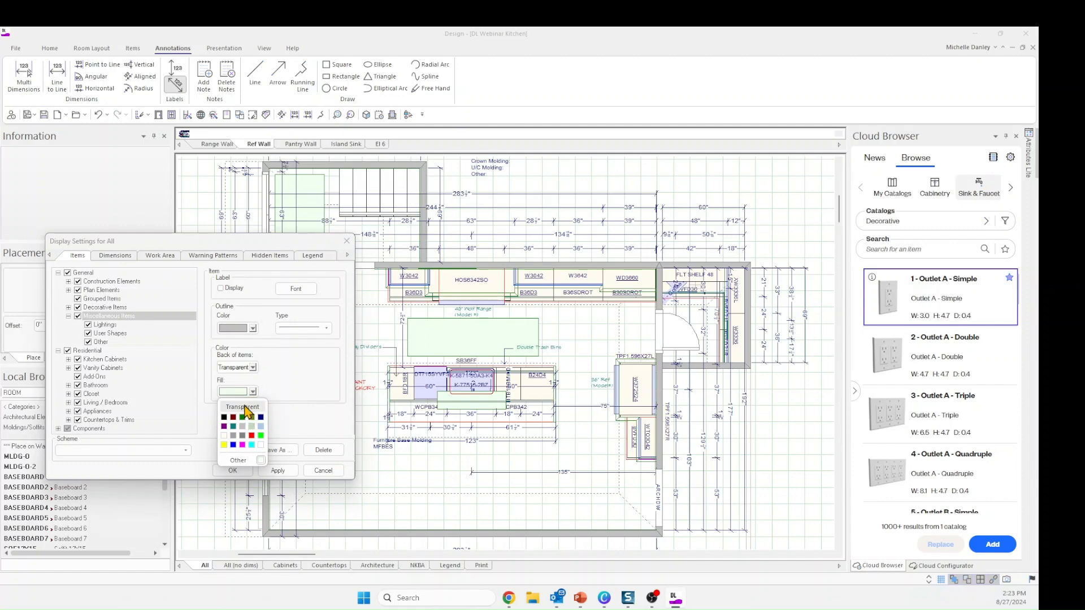
click(243, 408)
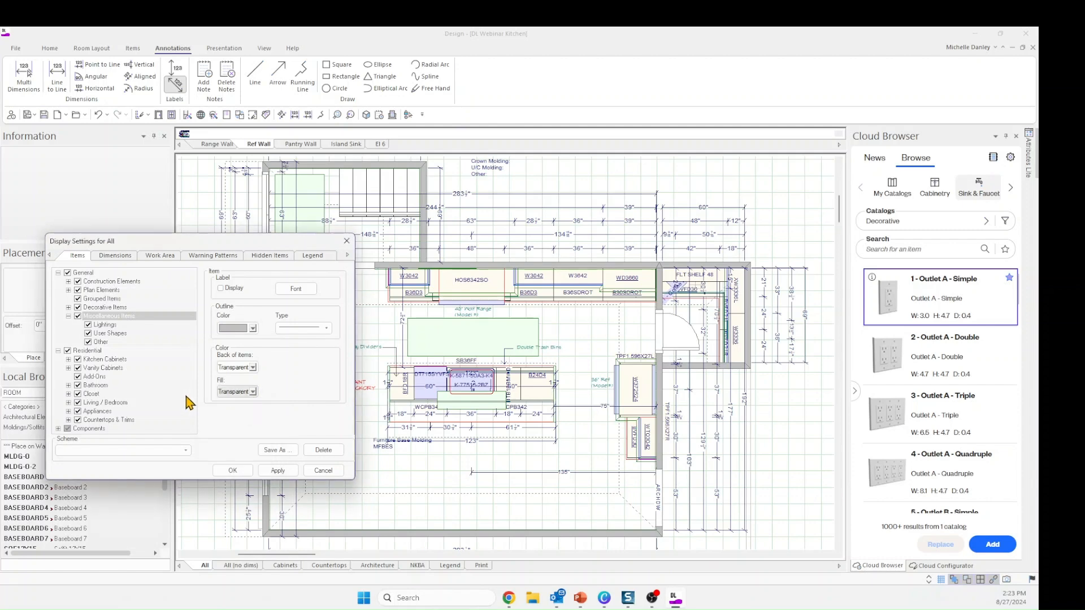
click(283, 470)
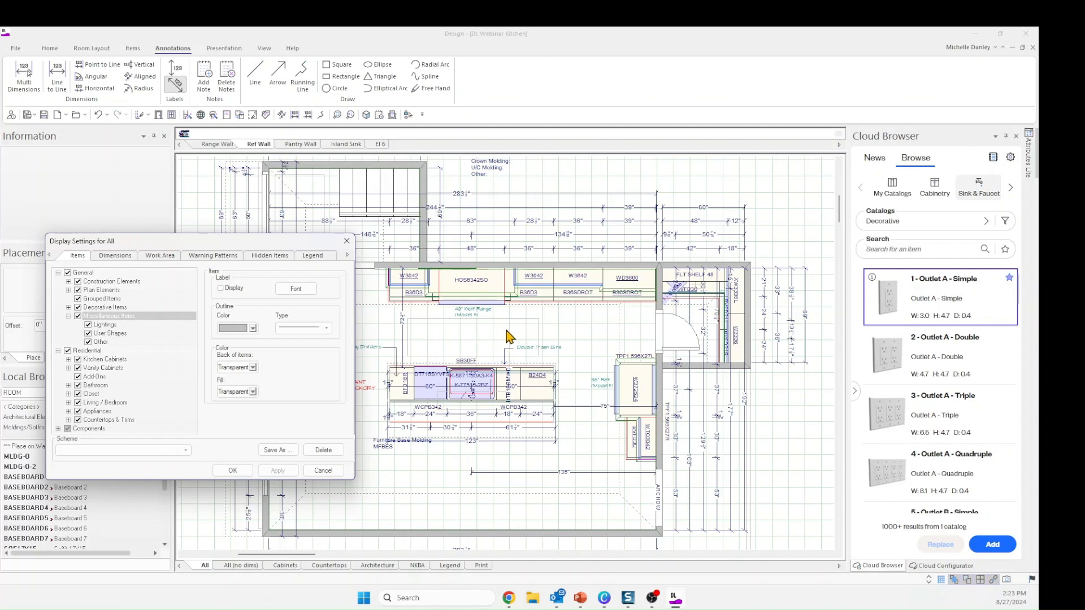
Try light green, light blue and yellow as the fill of Base Cabinets under Kitchen Cabinets, and apply the yellow fill
click(68, 316)
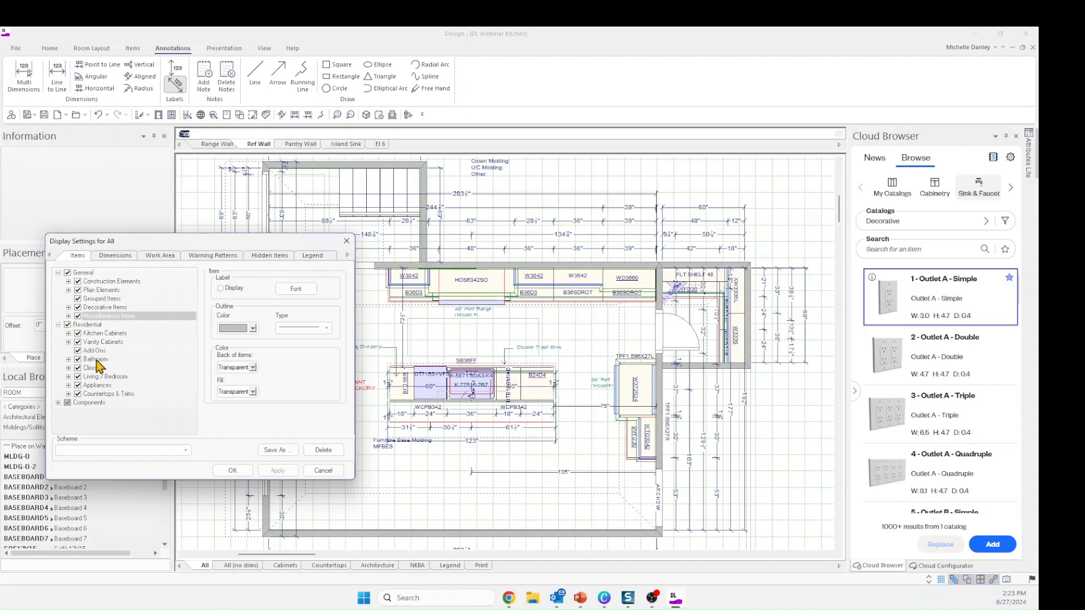
click(91, 333)
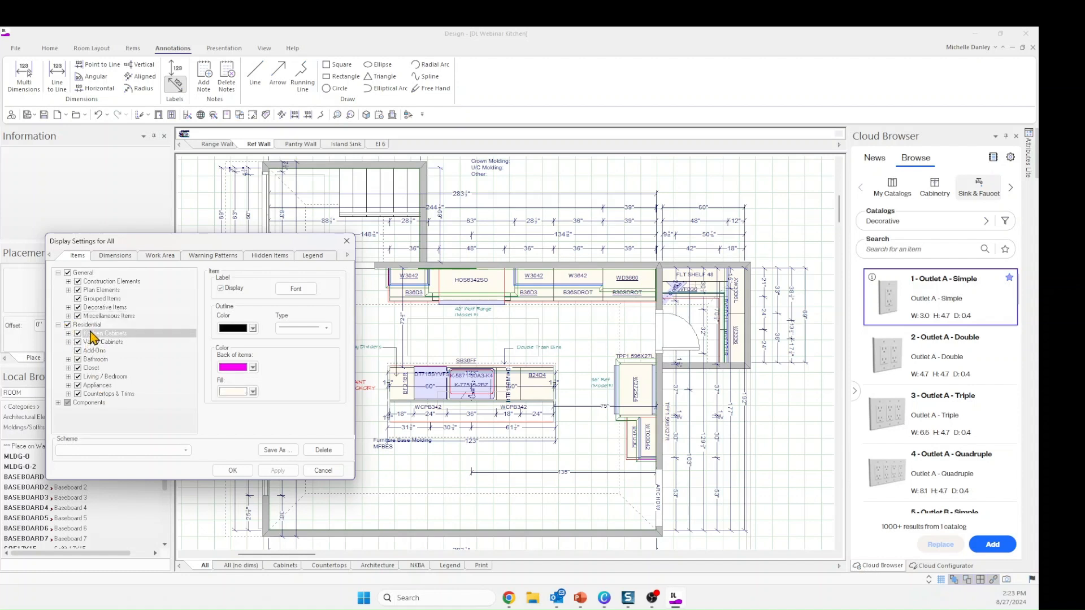
click(69, 334)
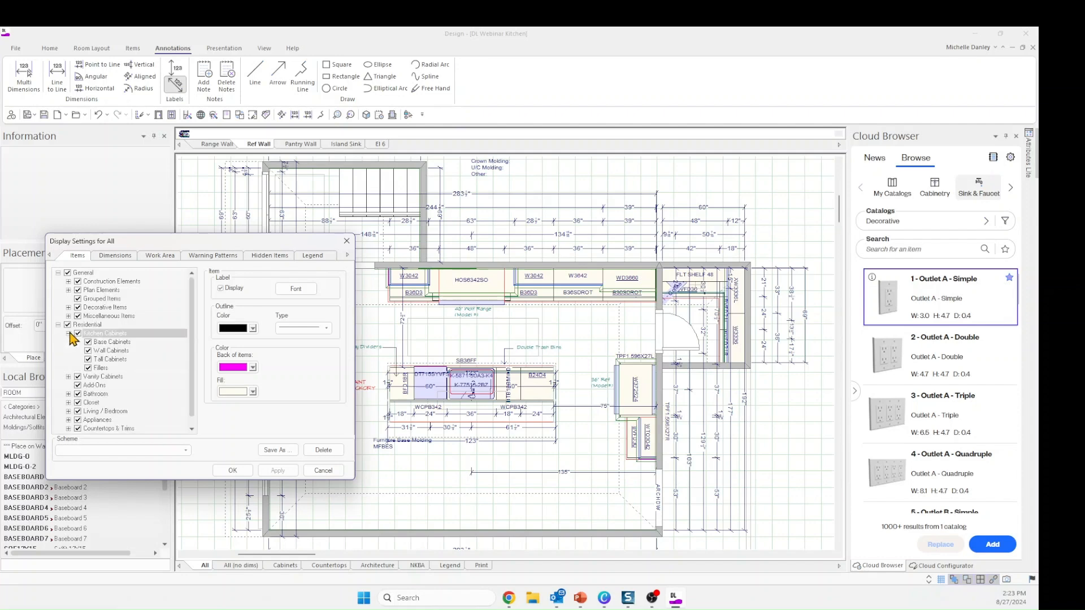
click(118, 342)
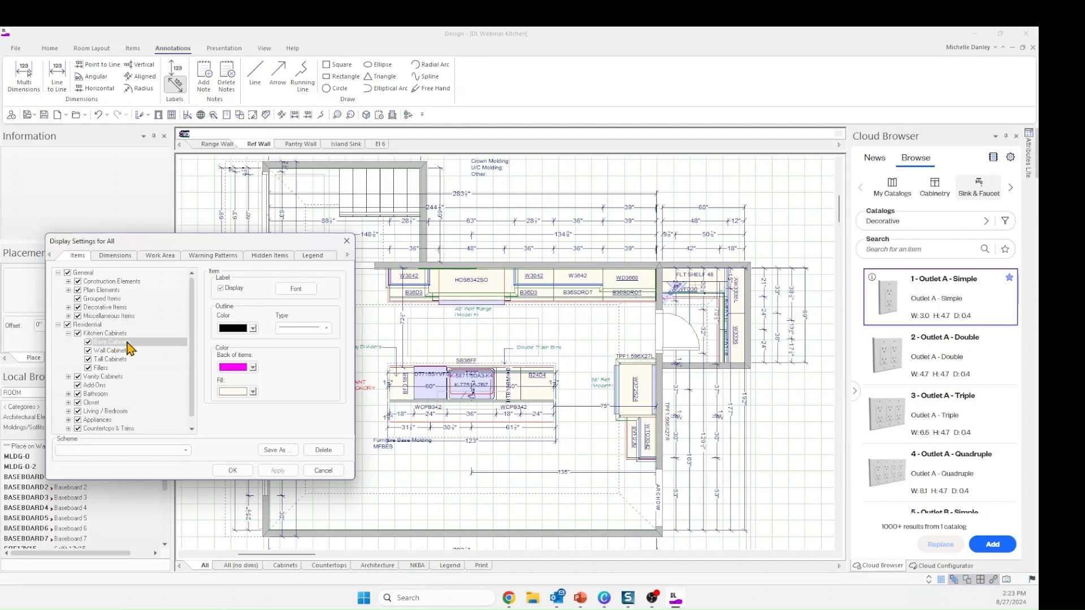
click(253, 392)
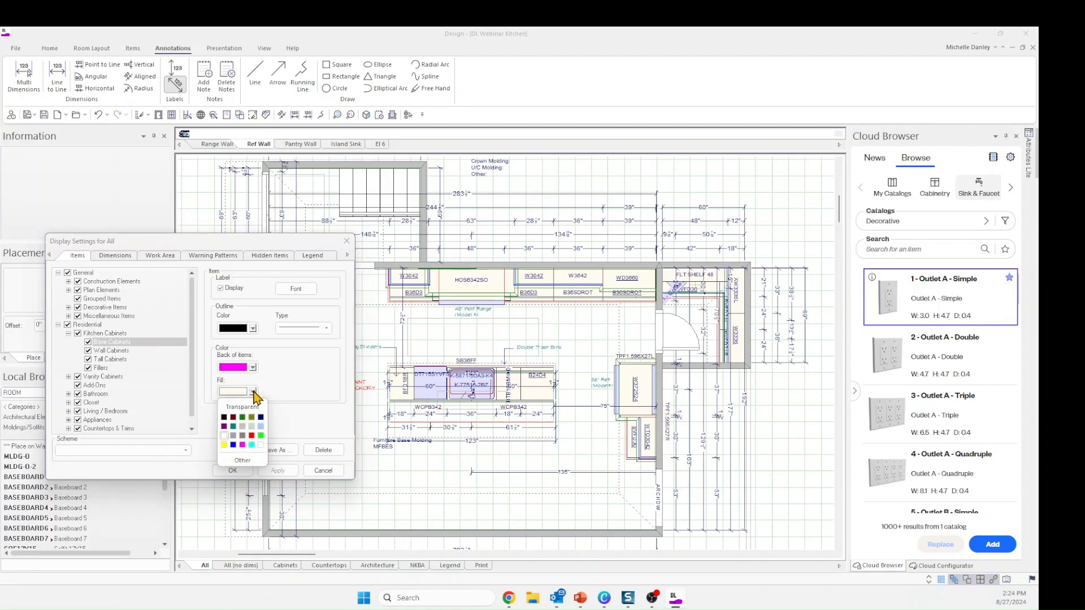
click(252, 427)
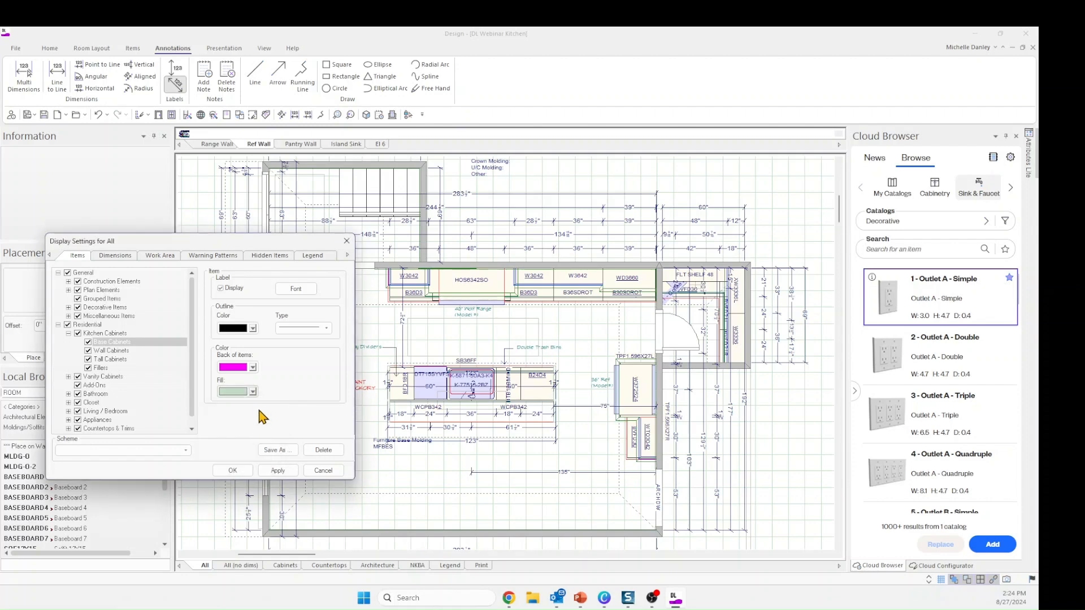
click(253, 391)
click(260, 427)
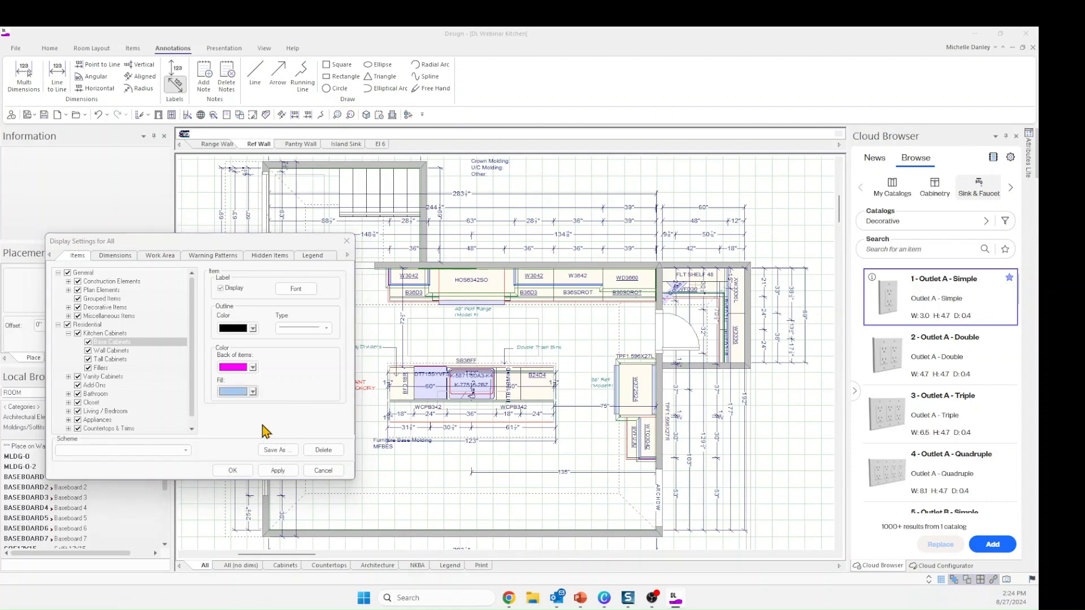
click(253, 392)
click(226, 445)
click(278, 470)
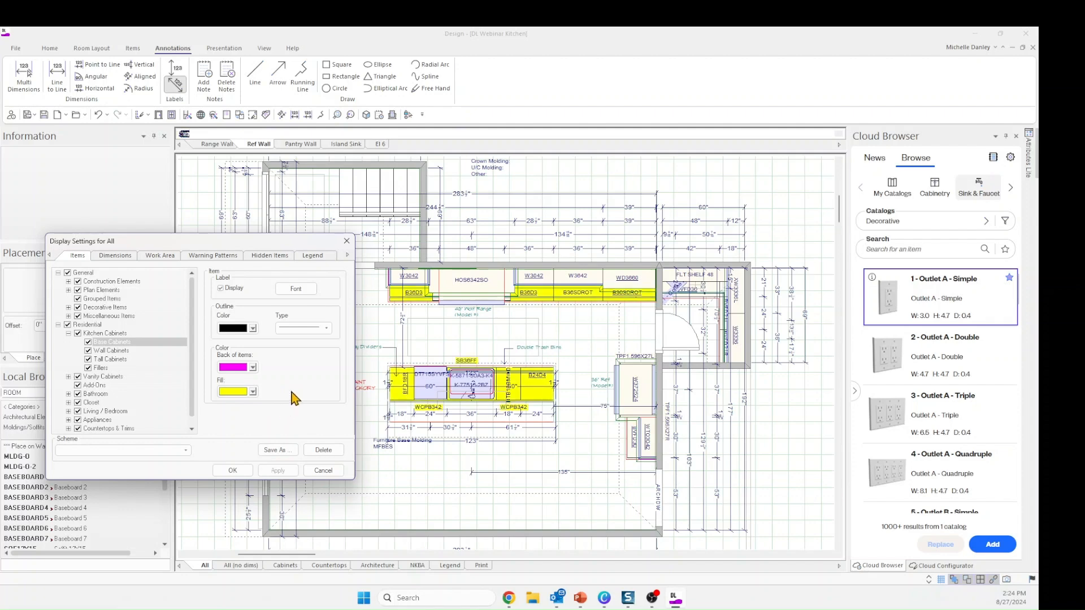
Set the fill of Base Cabinets to off-white and apply it to the plan
click(253, 392)
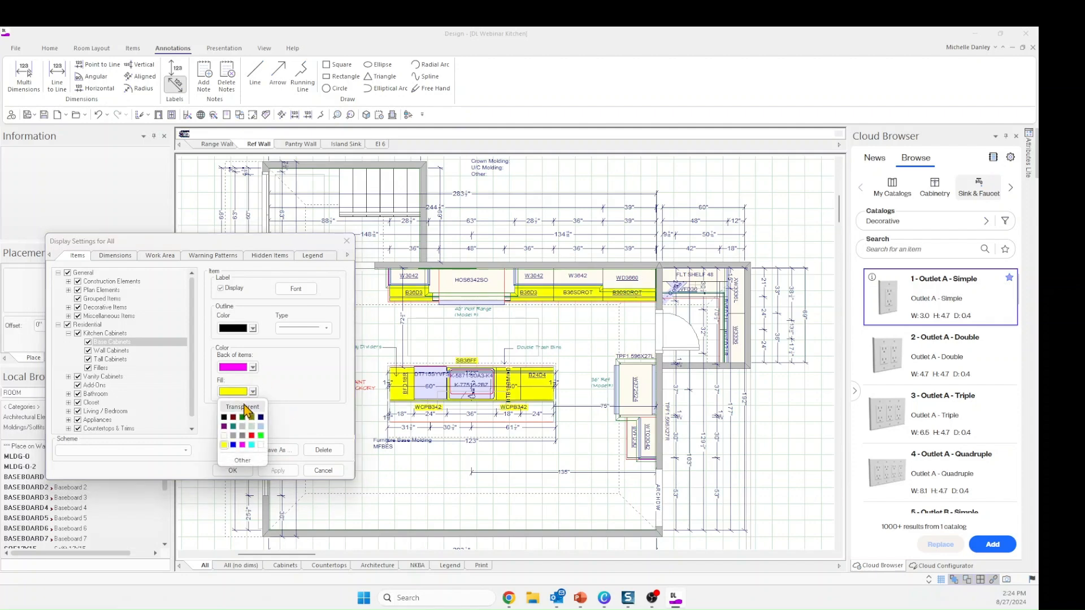
click(225, 437)
click(280, 470)
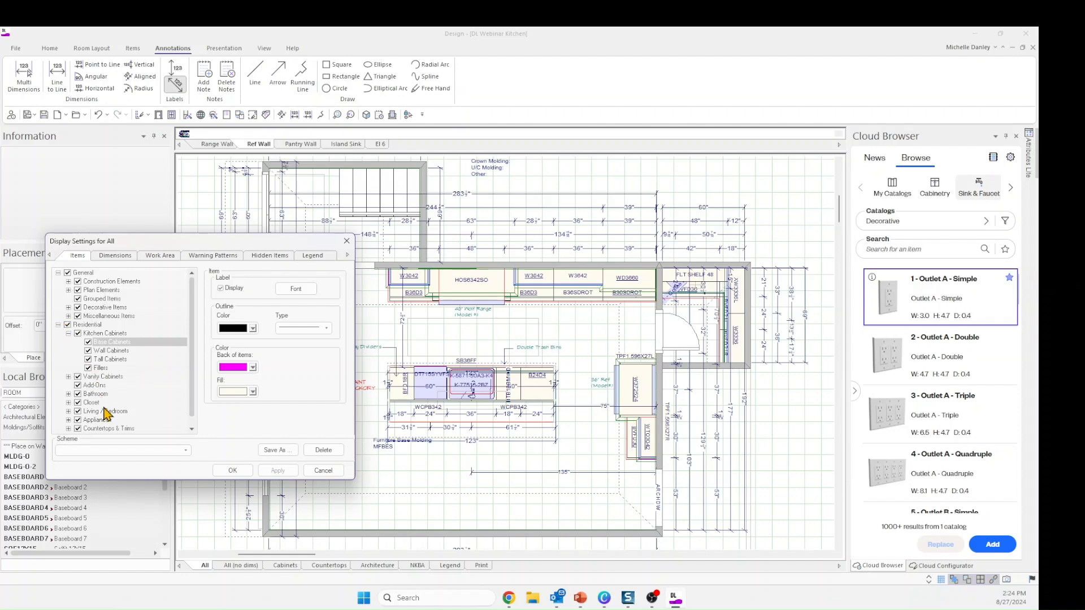
Turn off the automatic dimensions for all Residential items in the All view and apply the change
click(58, 325)
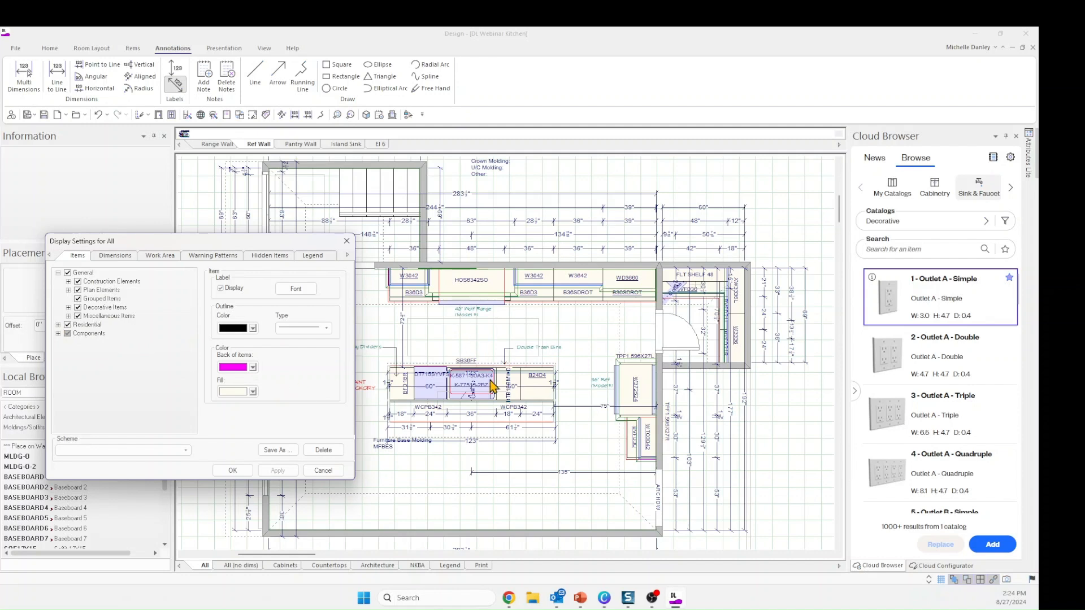
click(115, 256)
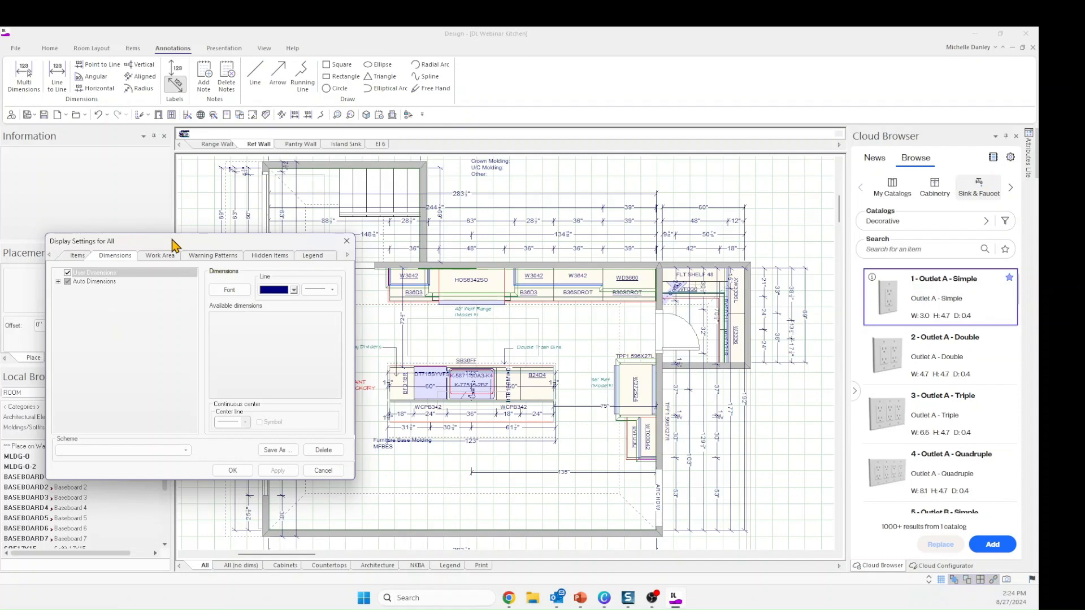
click(58, 281)
click(68, 290)
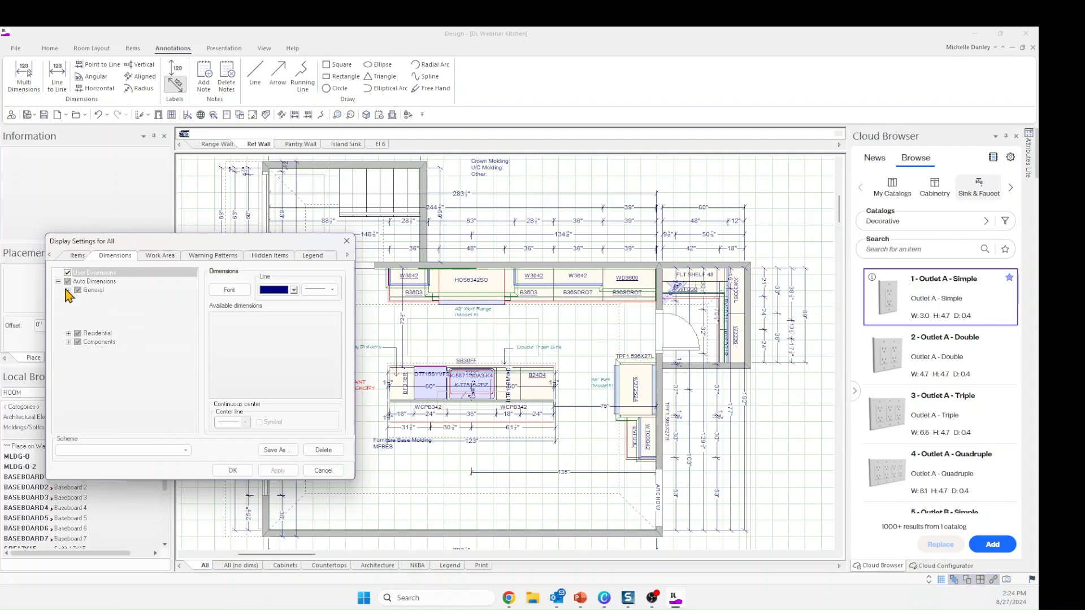
click(78, 299)
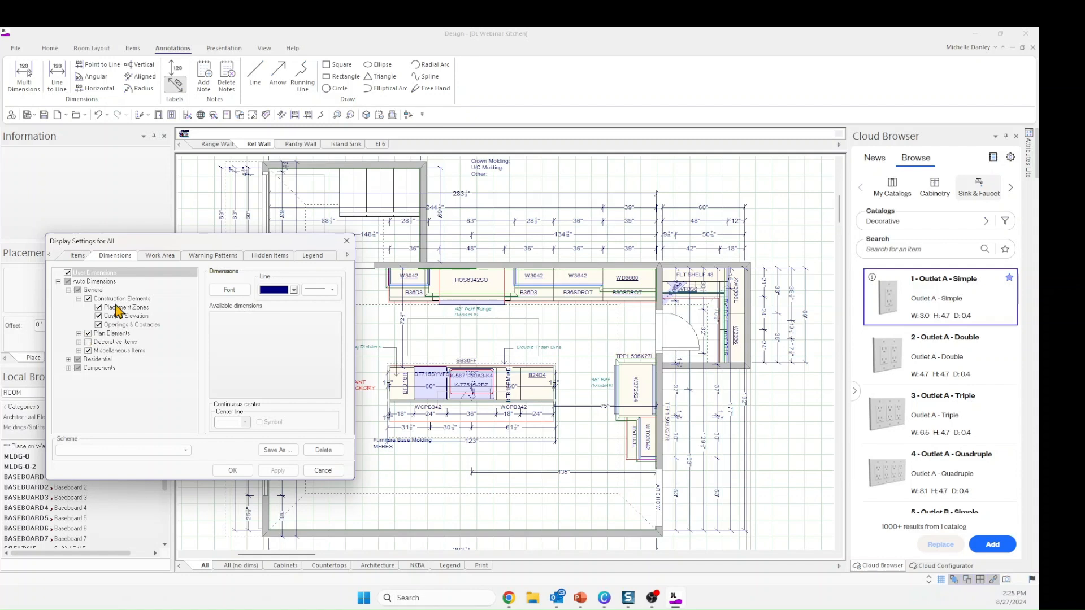
click(78, 334)
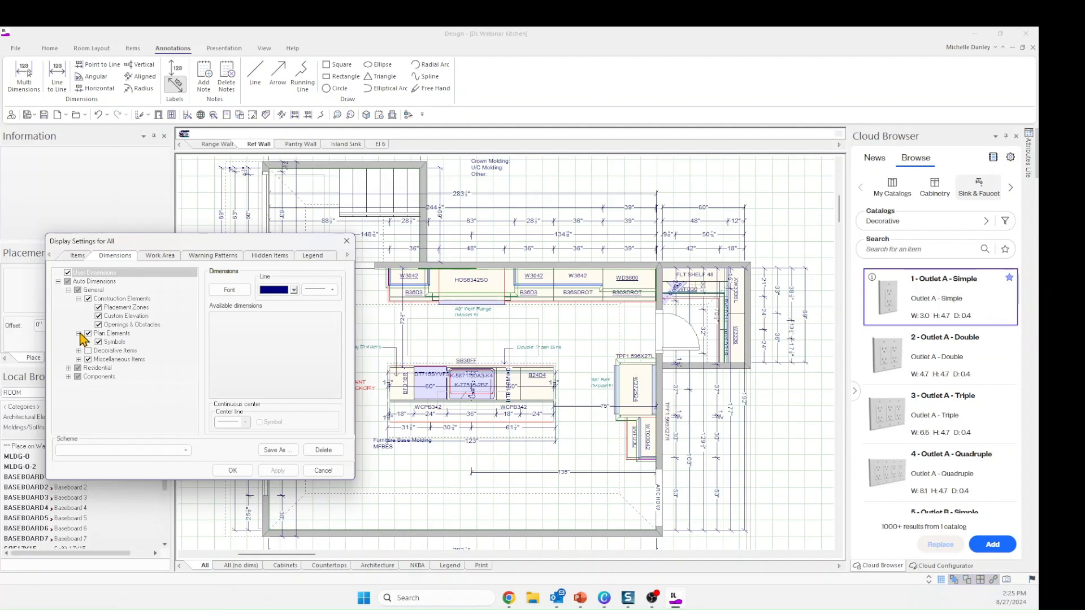
click(79, 333)
click(68, 360)
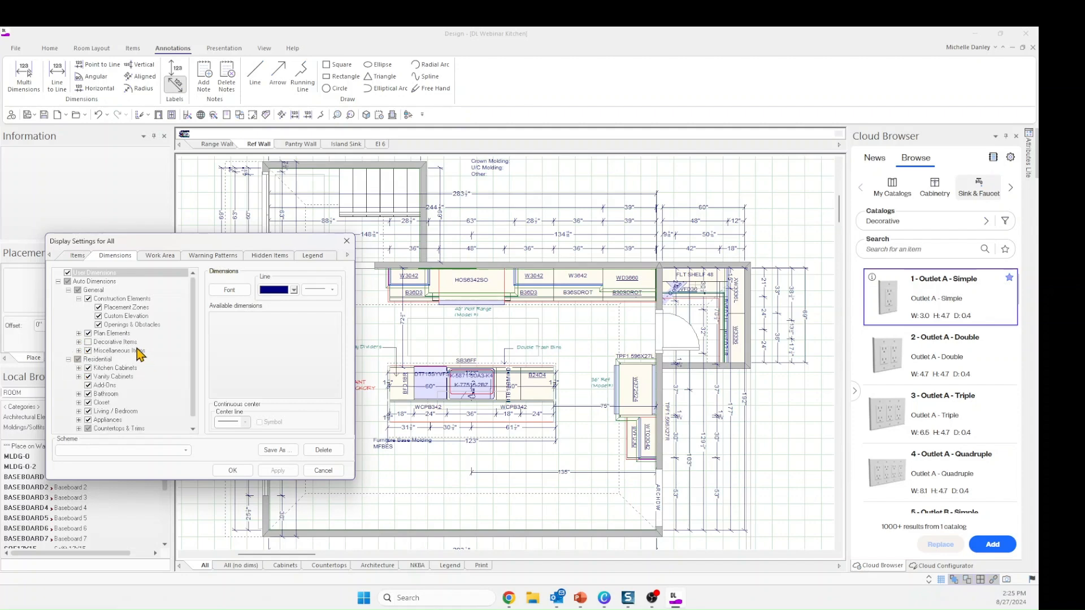
click(111, 360)
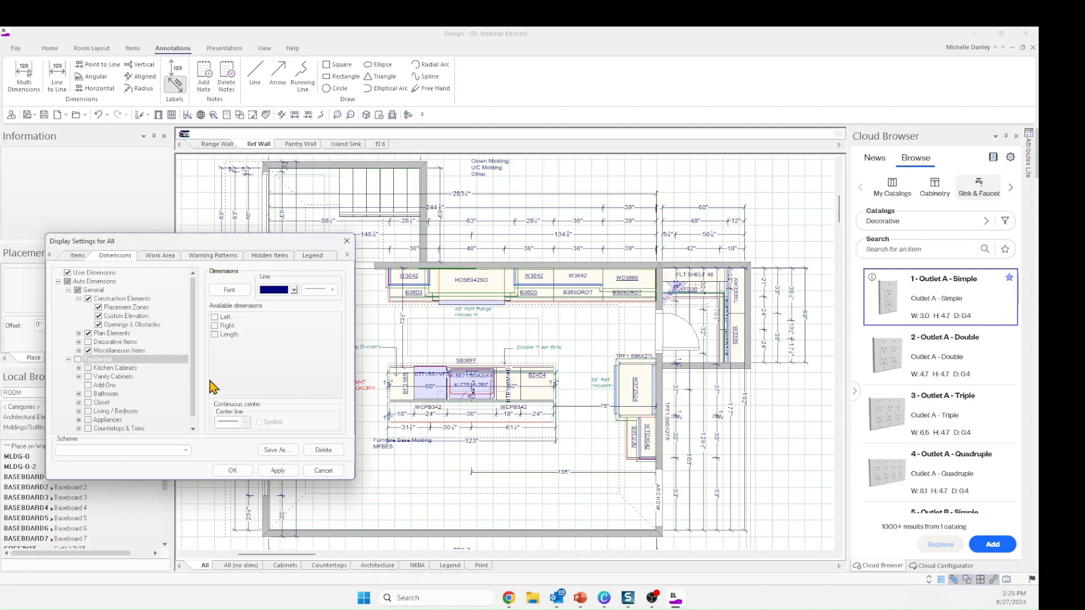
click(277, 472)
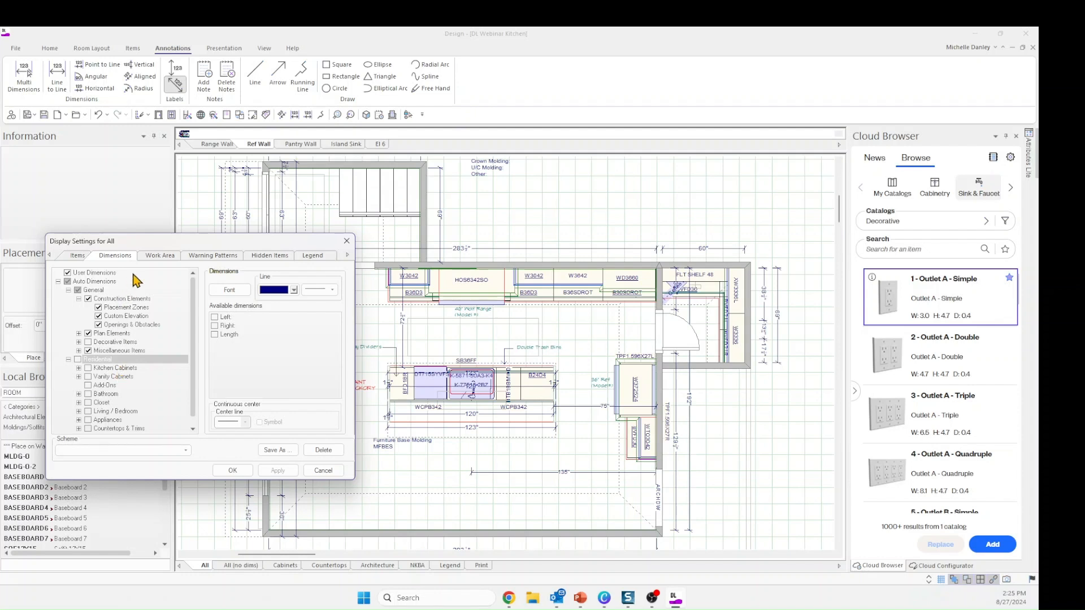
Turn off the grid display in the All view's work area settings and apply it to the plan
drag(156, 239, 157, 211)
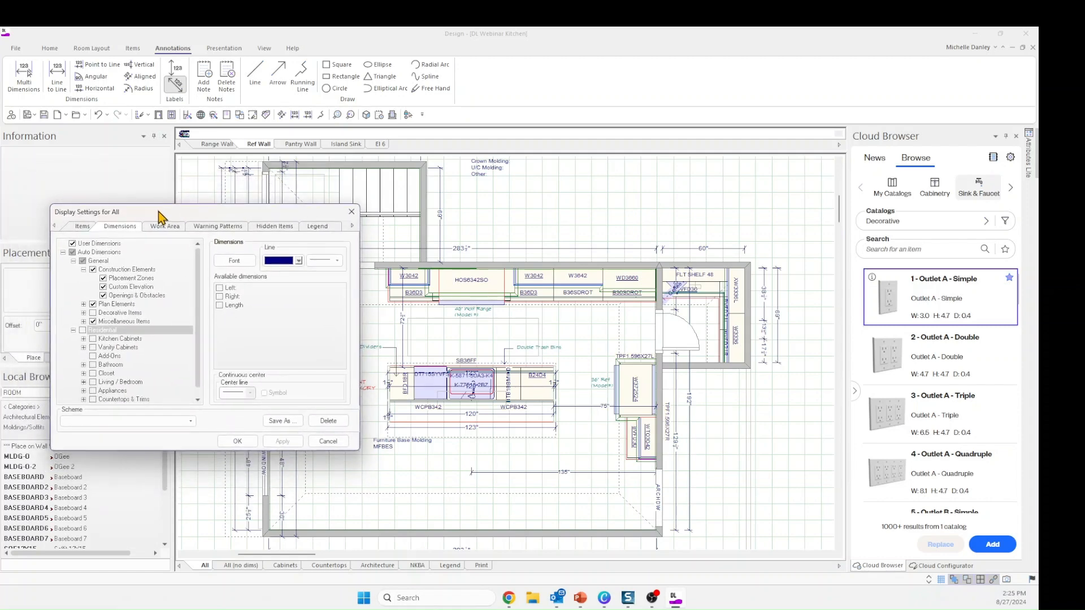
click(73, 330)
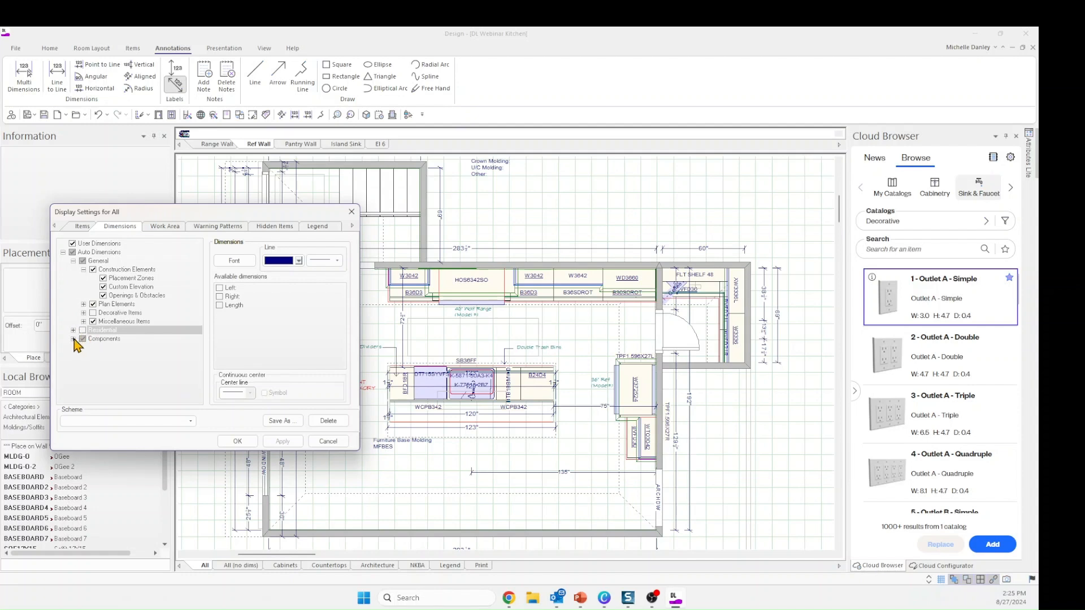
click(171, 227)
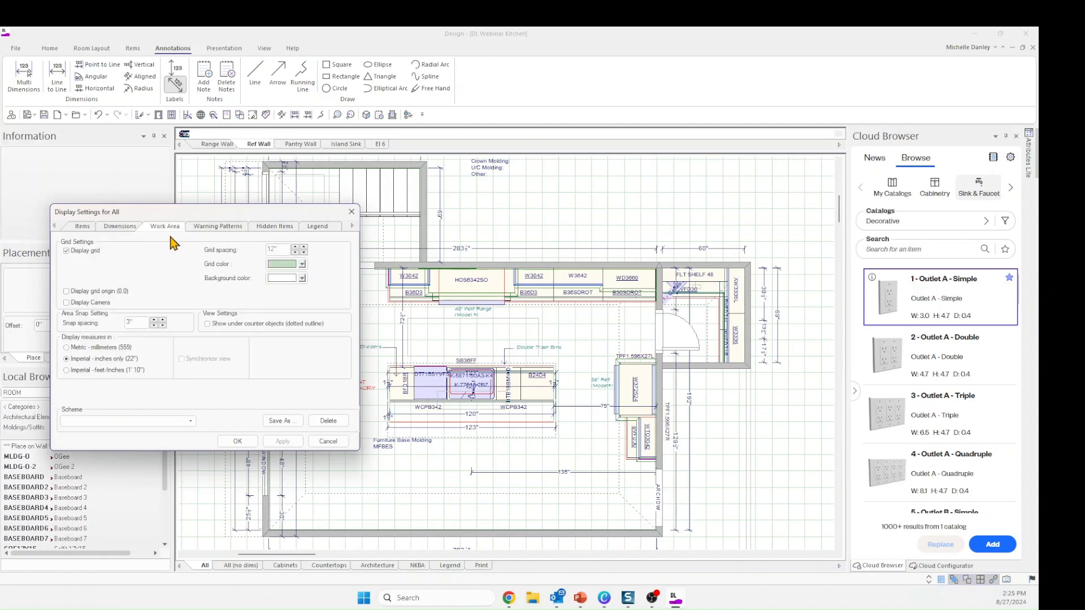
click(66, 252)
click(209, 229)
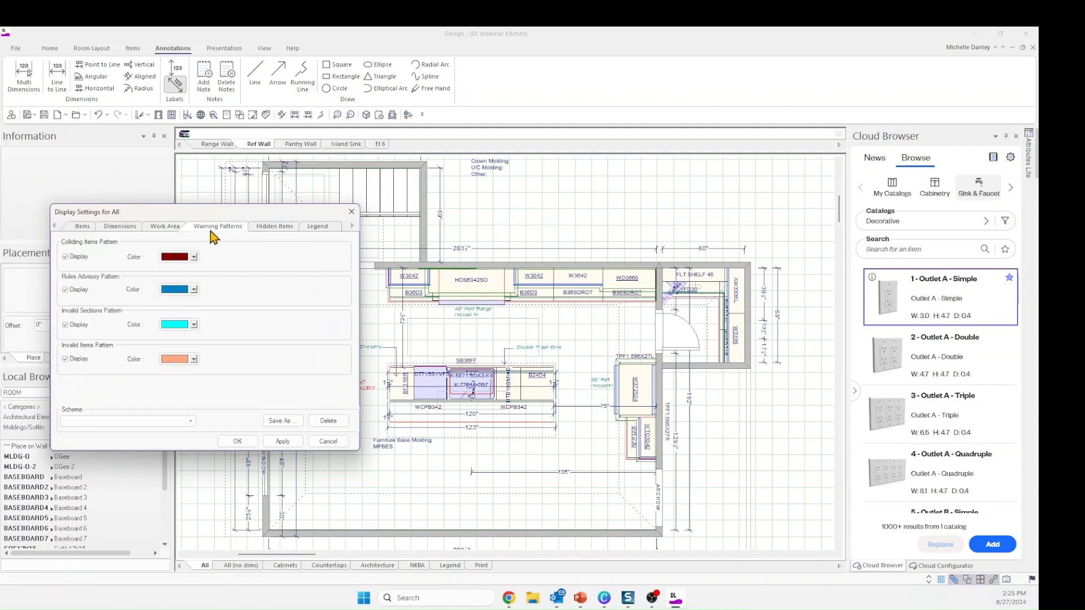
click(163, 226)
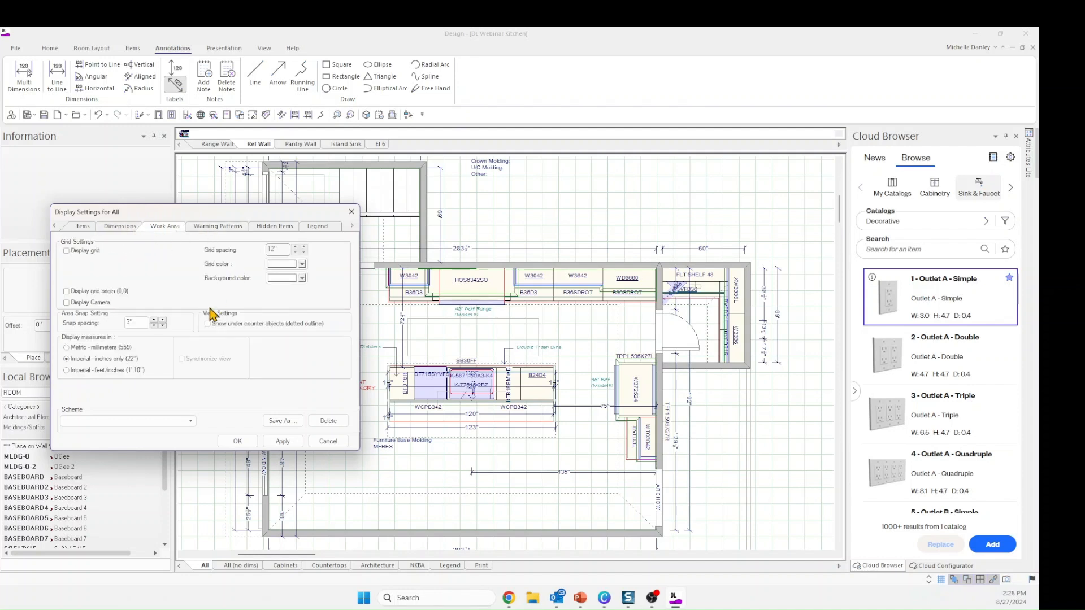
click(281, 441)
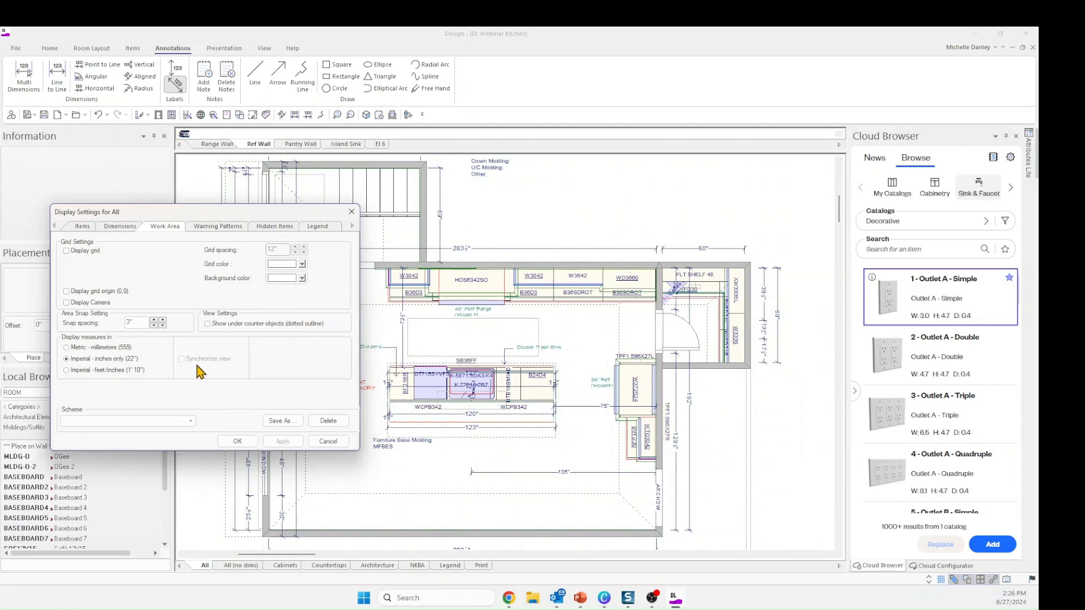
Make the outline of Placement Zones under Construction Elements transparent, apply it, and close the All view's display settings
click(120, 226)
click(82, 226)
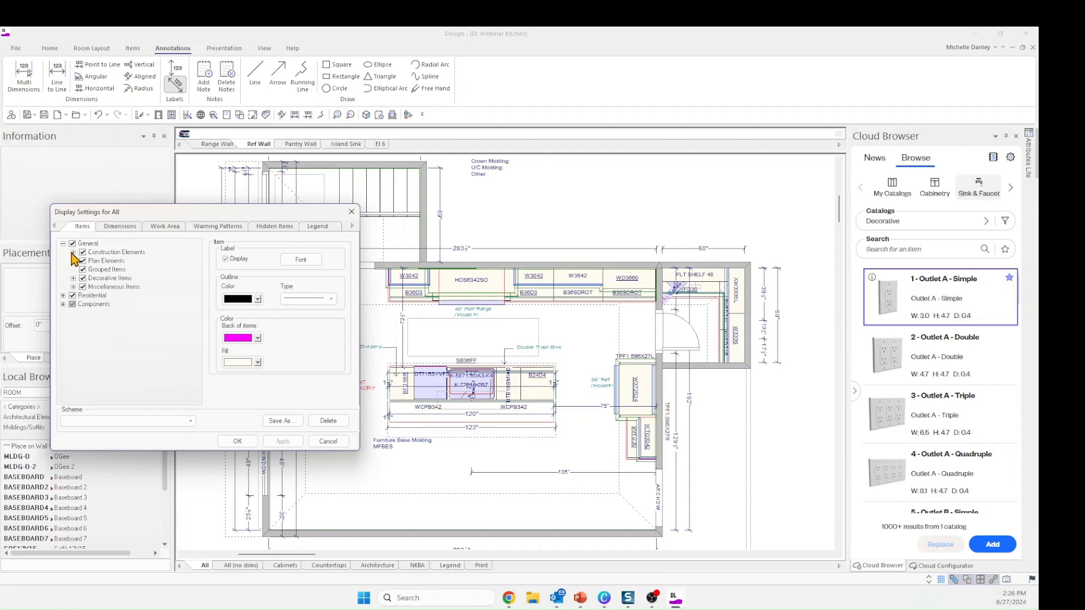
click(73, 252)
click(116, 270)
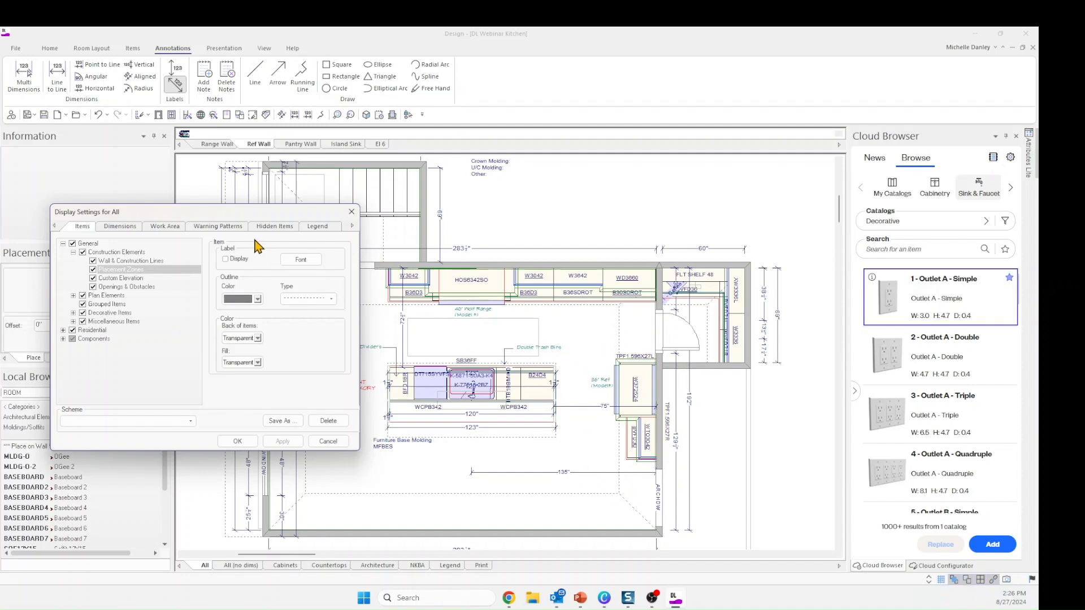
click(257, 300)
click(265, 338)
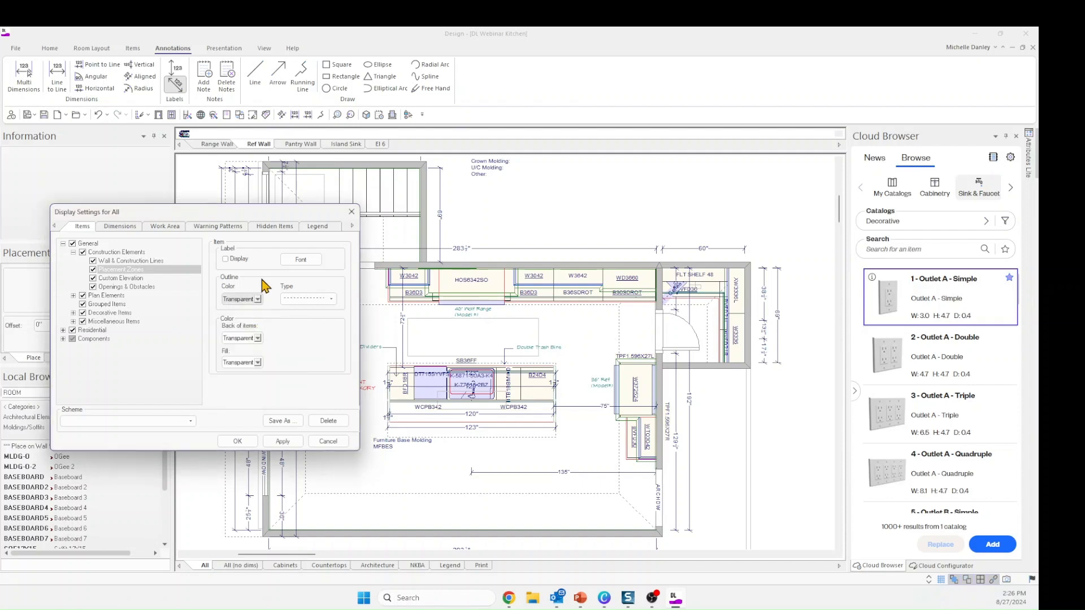
click(283, 441)
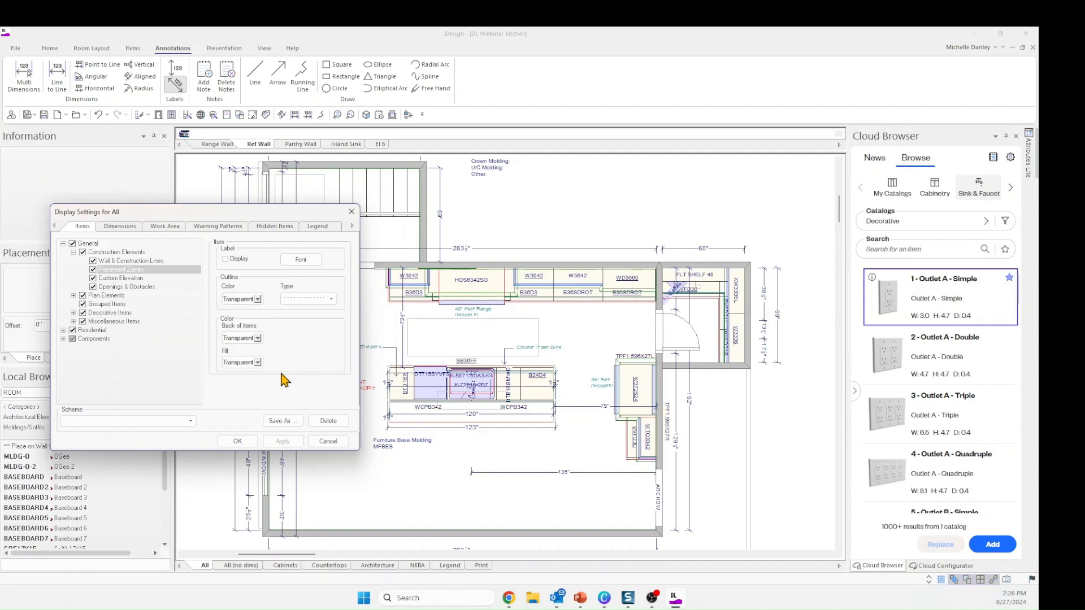
click(240, 440)
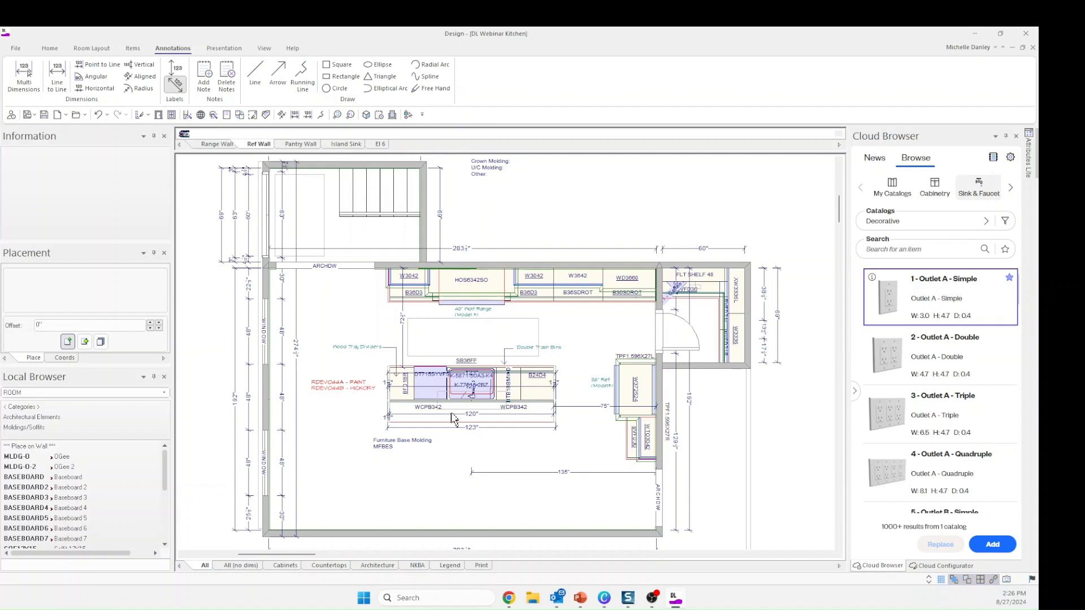
Compare how the Architecture, All, Cabinets and All (no dims) views show the floor plan
click(378, 566)
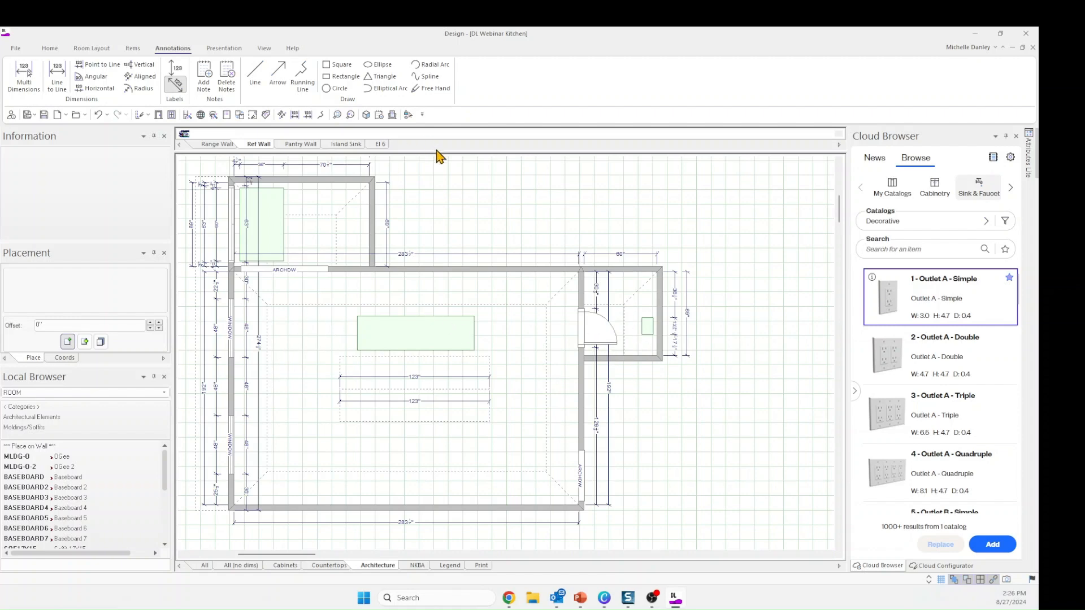
click(206, 565)
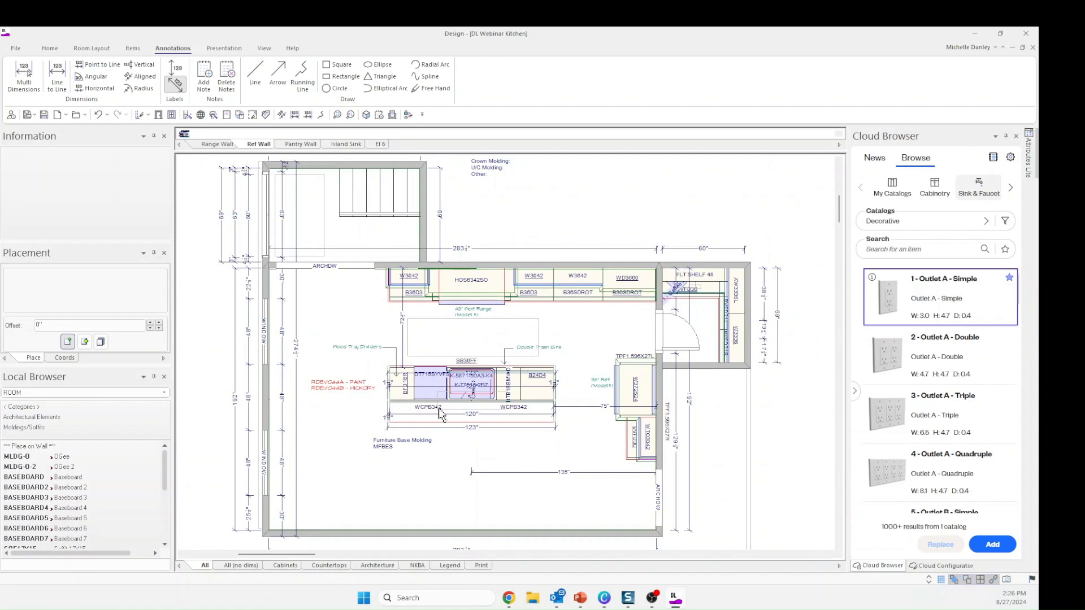
click(286, 565)
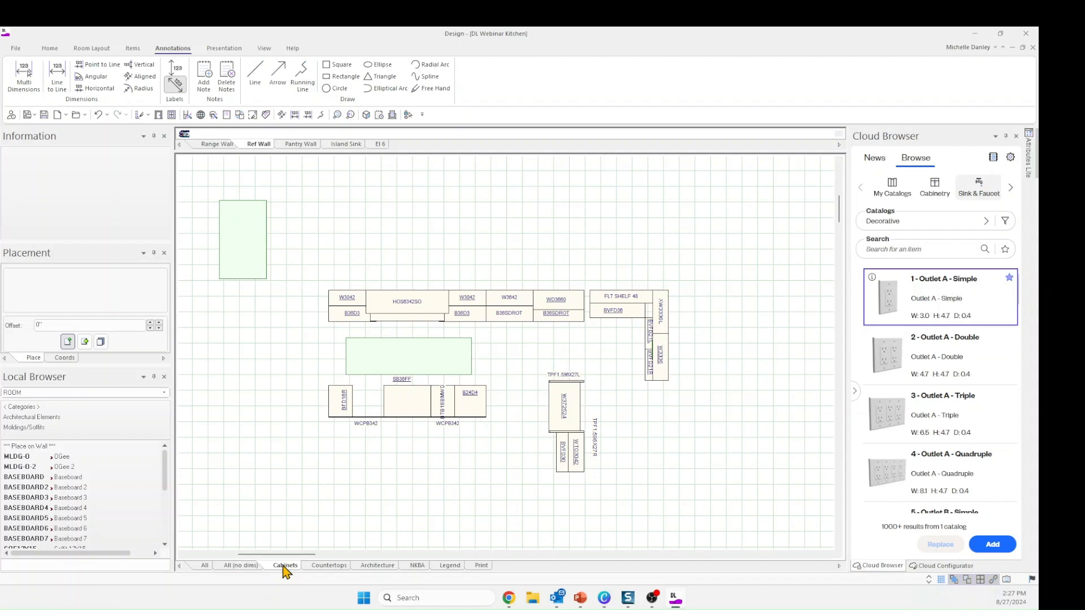
click(237, 566)
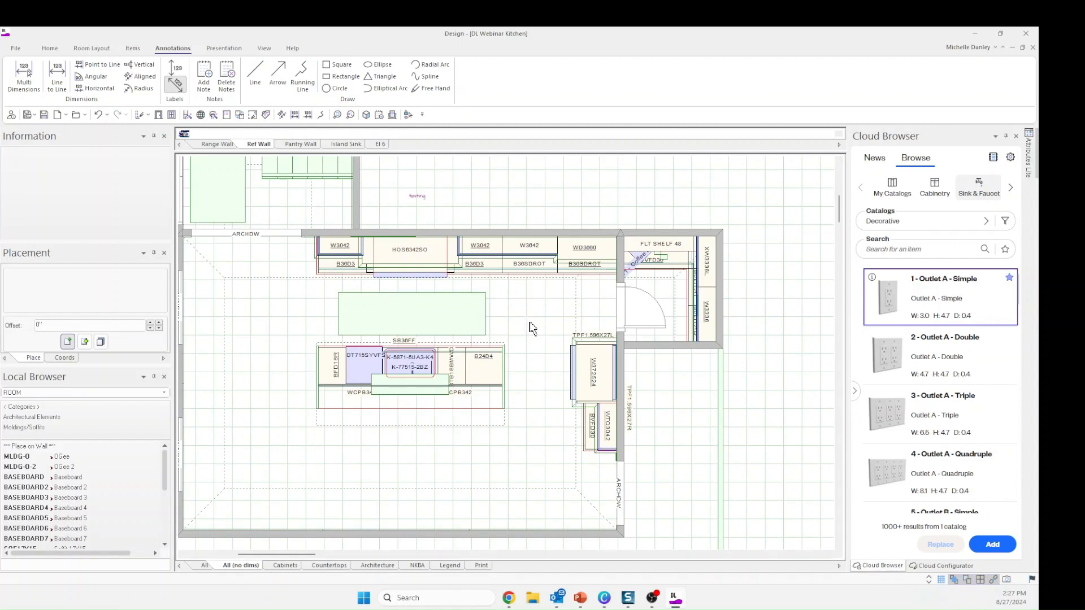
Show Wall & Construction Lines and Openings & Obstacles in the Cabinets view through its display settings, applying each change
click(284, 566)
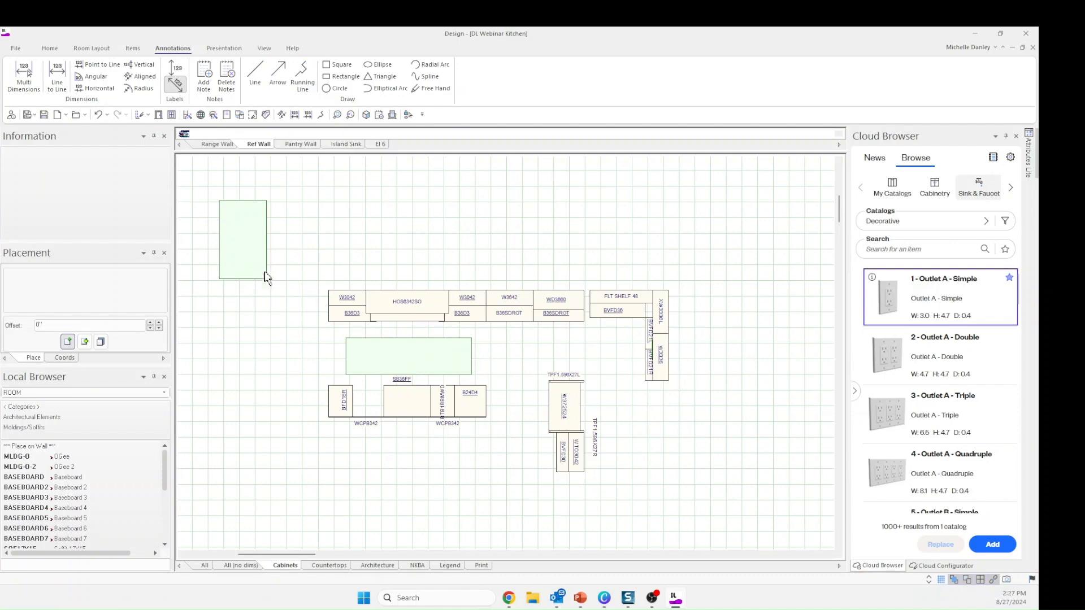
right_click(277, 355)
click(315, 360)
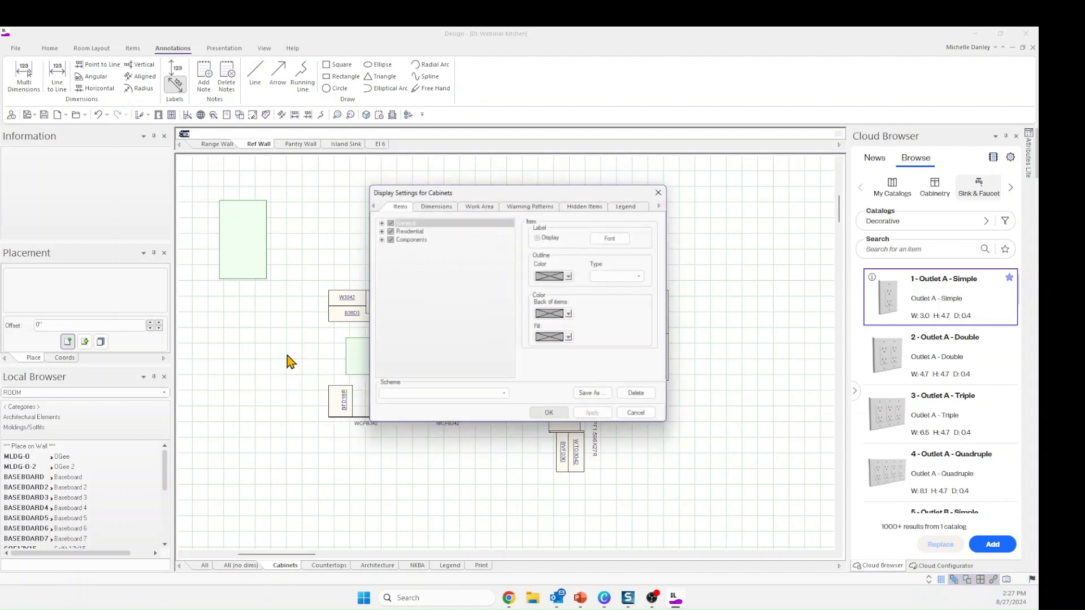
drag(402, 190, 679, 192)
click(654, 223)
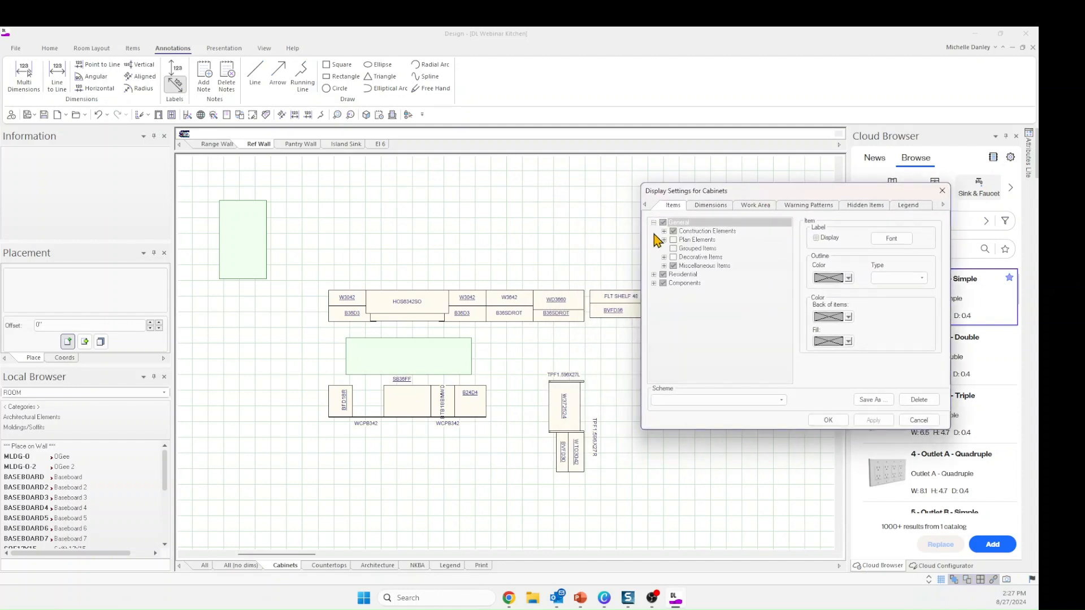
click(664, 231)
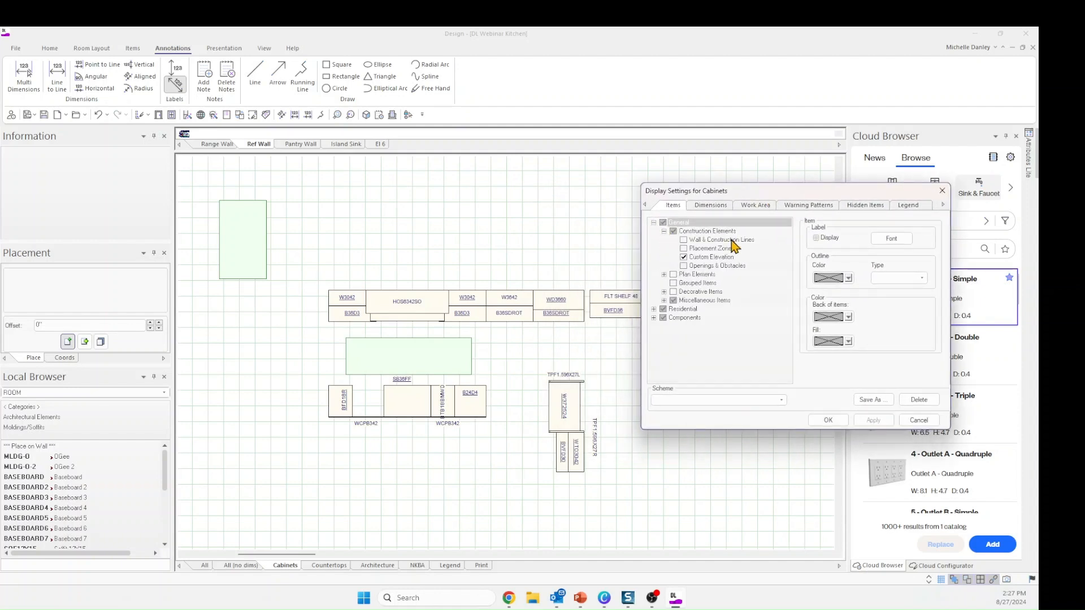
click(684, 241)
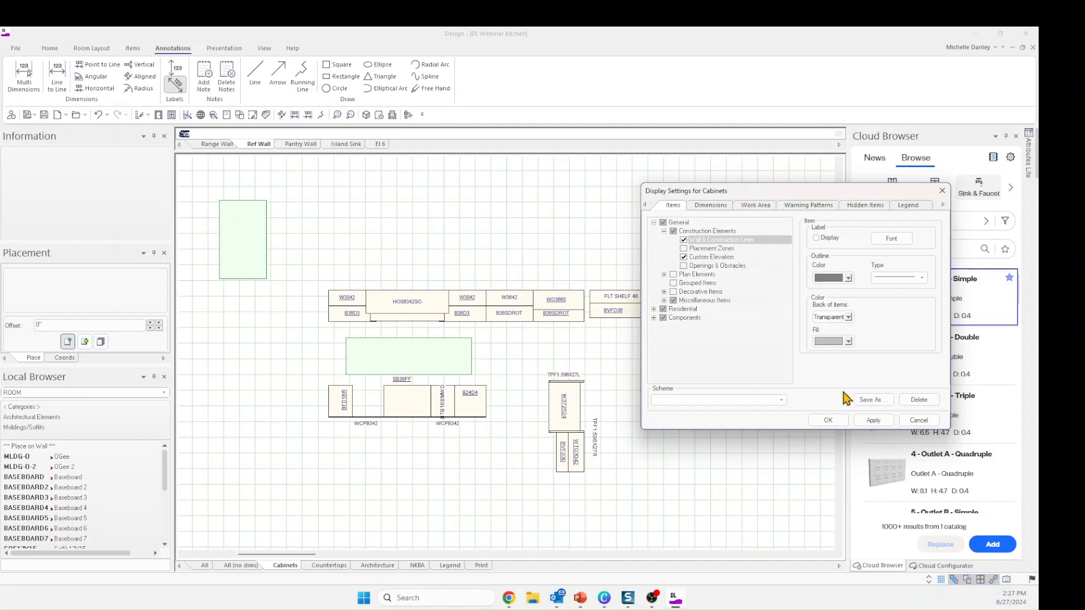
click(882, 421)
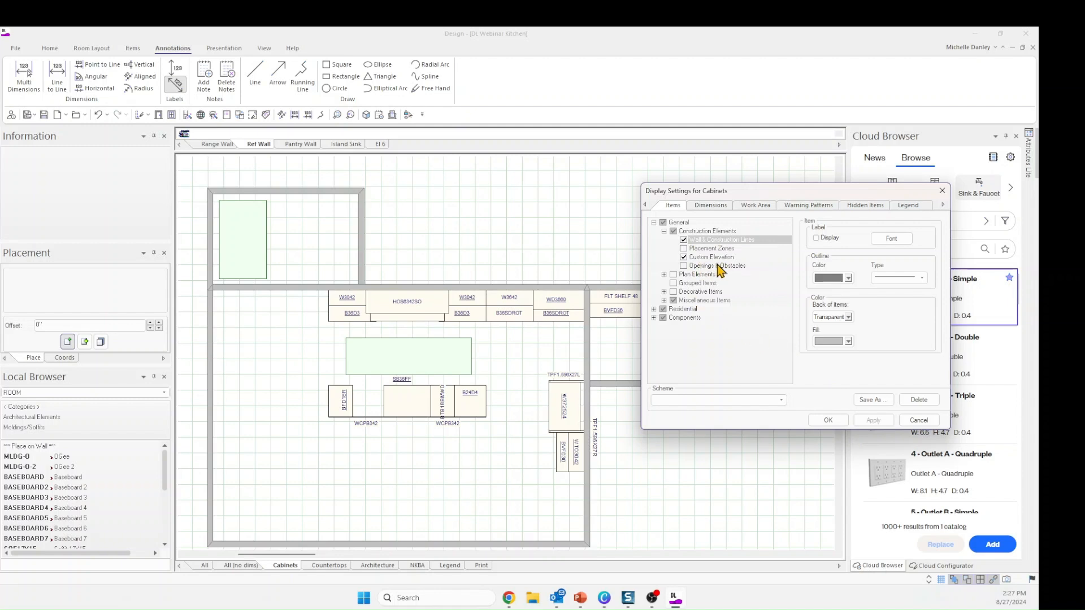
click(683, 266)
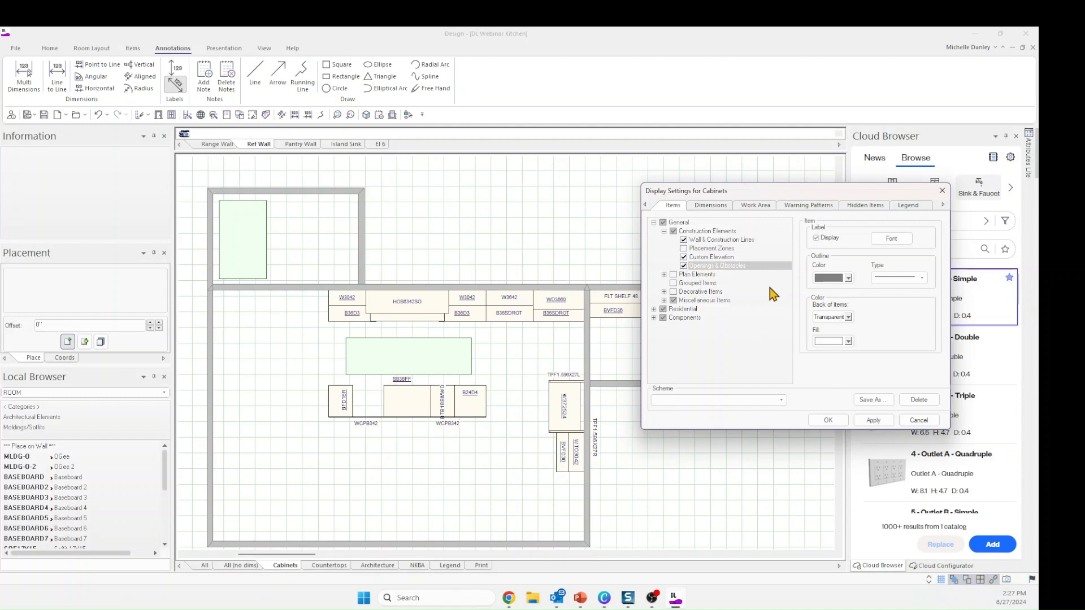
click(874, 421)
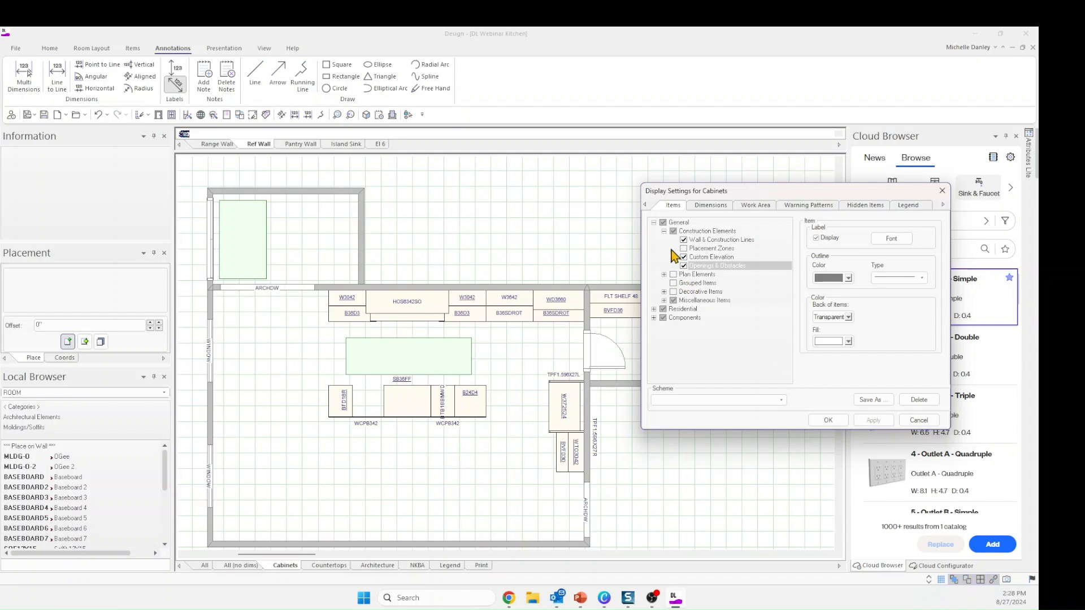
Set both the outline color and the fill of Miscellaneous Items to transparent for the Cabinets view
click(664, 300)
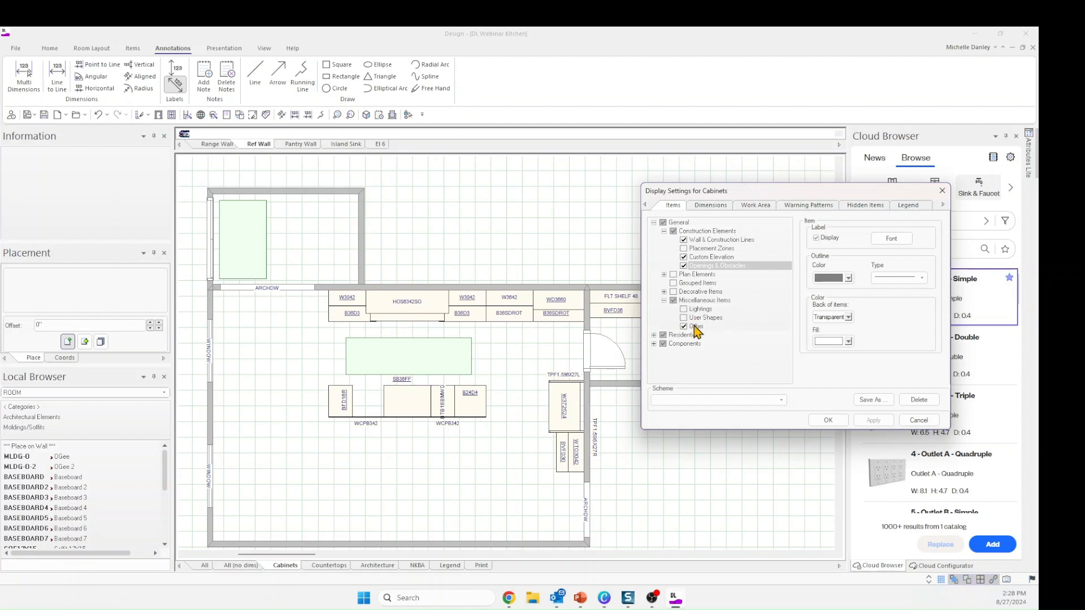
click(699, 301)
click(848, 278)
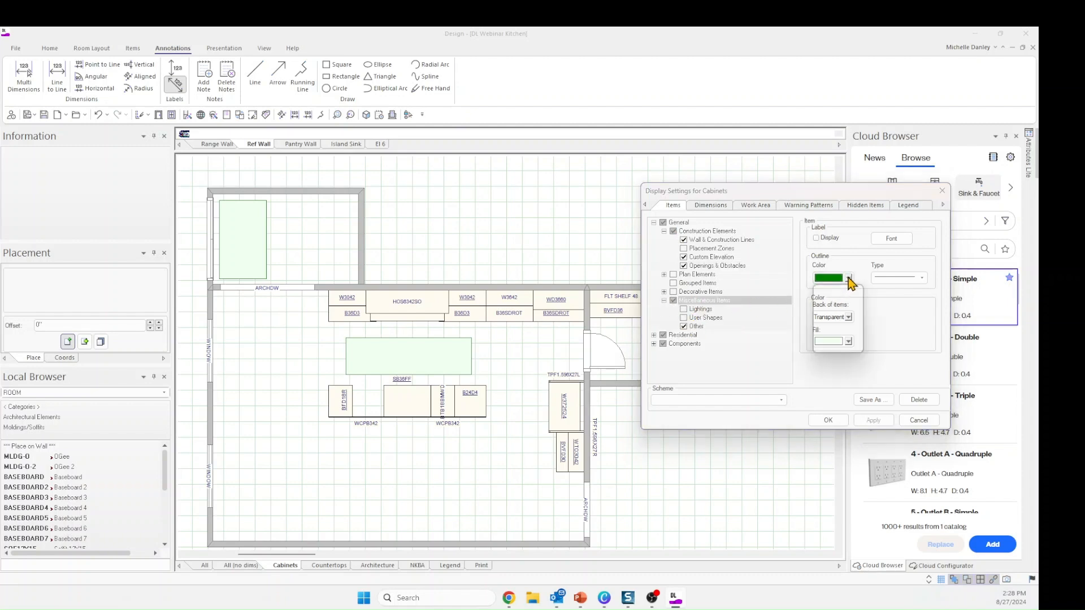
click(837, 294)
click(848, 342)
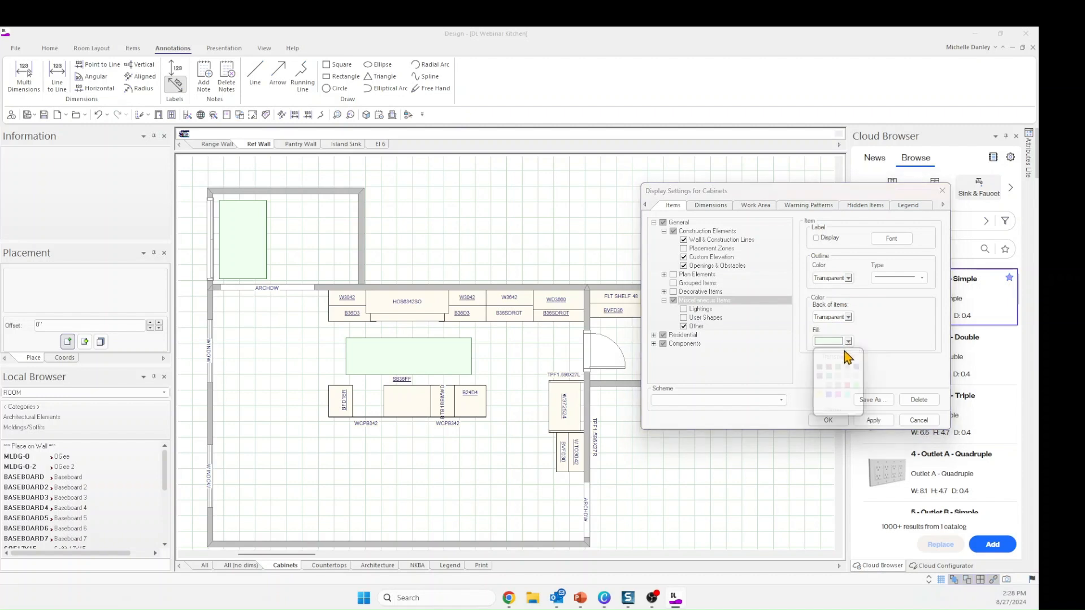
click(837, 359)
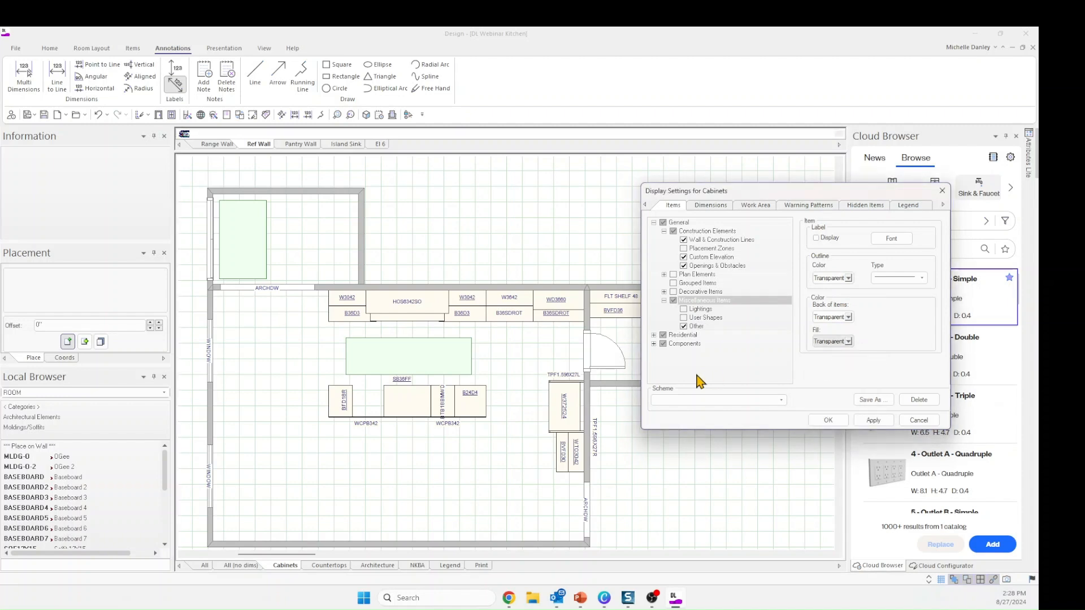
Apply the Miscellaneous Items changes and close the Cabinets view's display settings
click(873, 420)
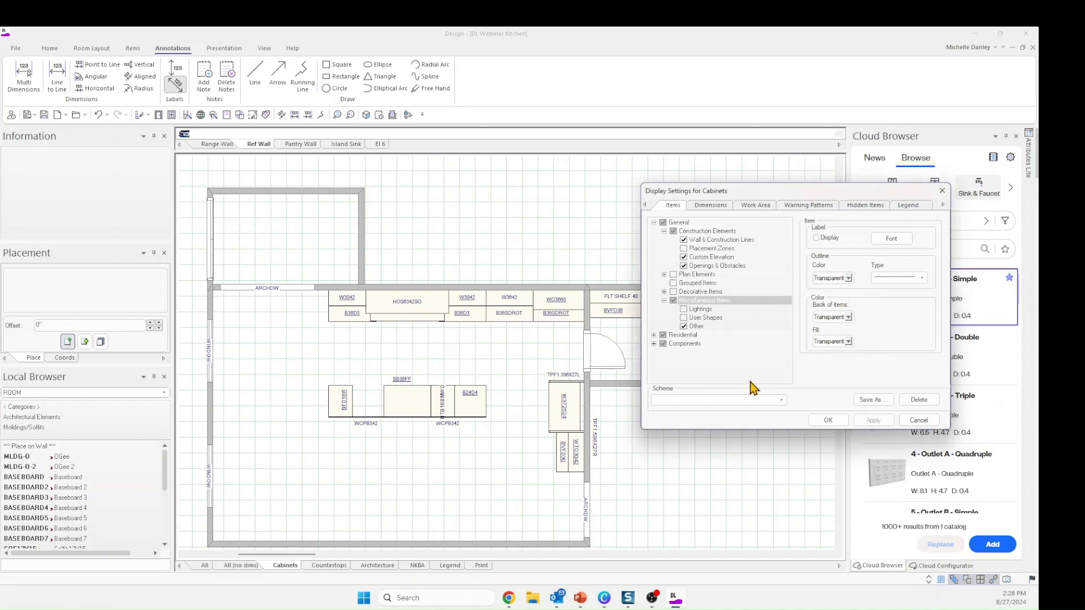
click(828, 421)
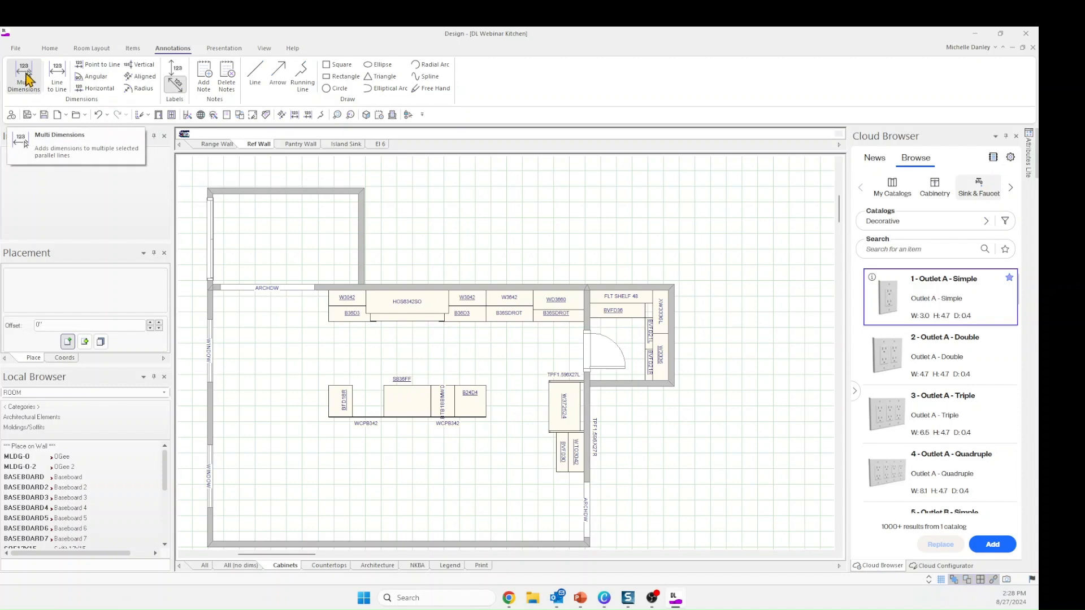
Add a Multi Dimensions string across the base cabinets on the range wall, ending at the pantry wall, and place it just above the range wall
click(26, 73)
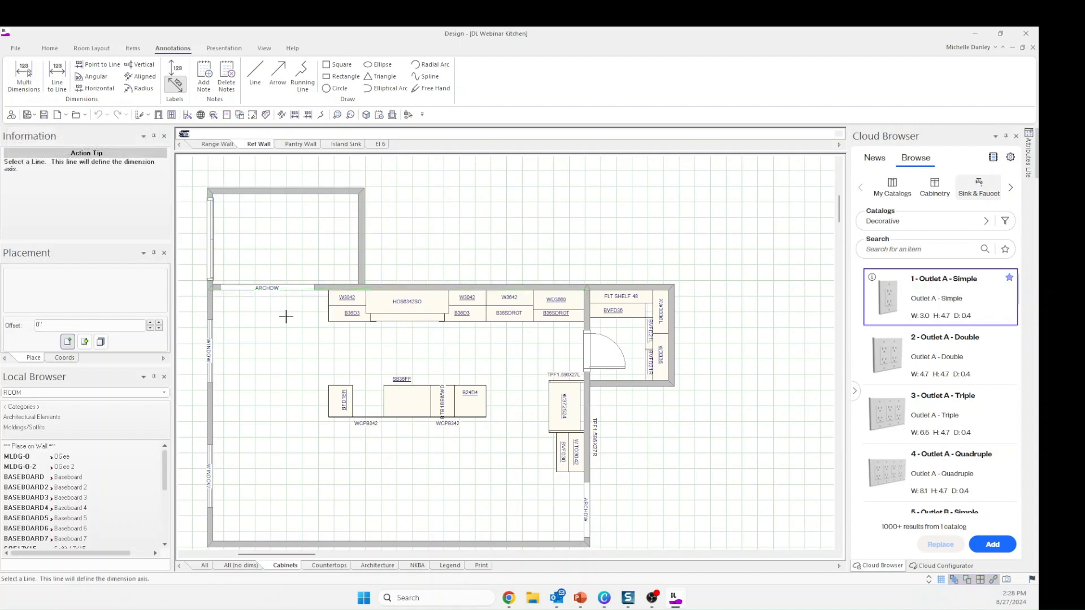
click(329, 316)
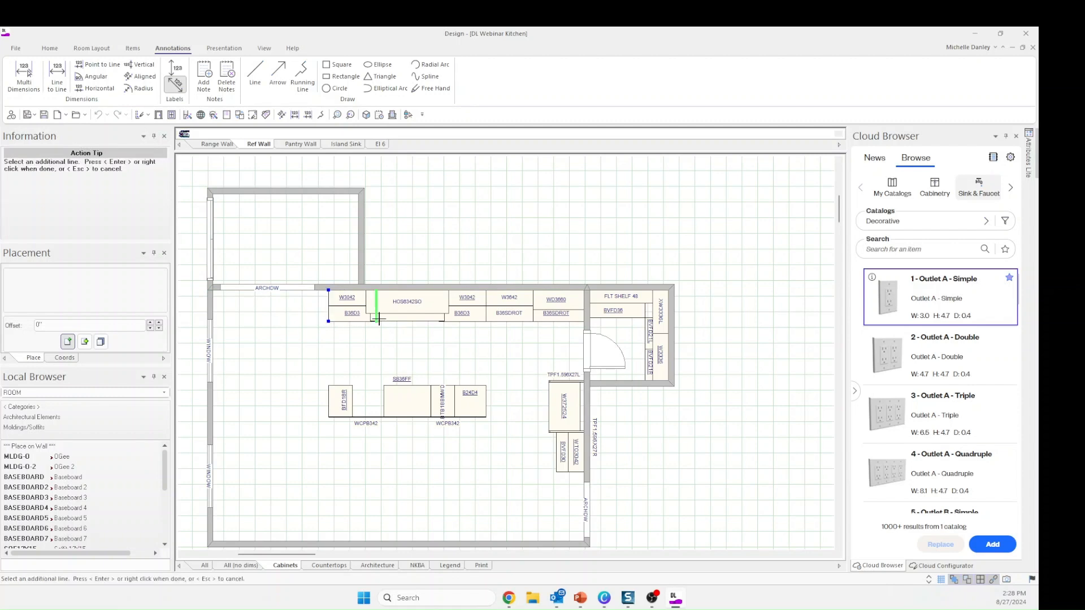
click(377, 305)
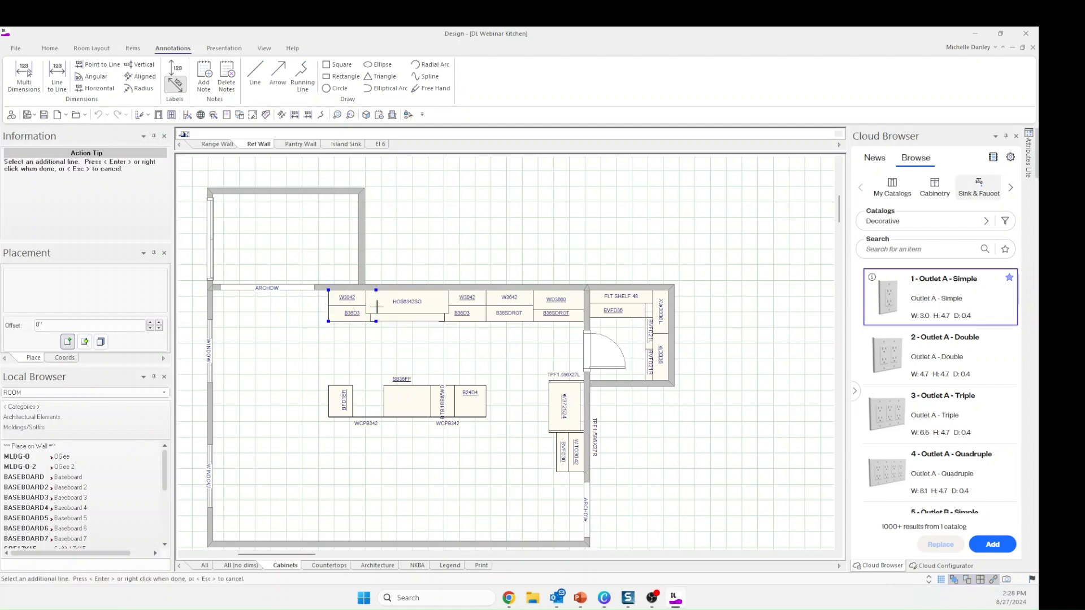
click(439, 306)
click(486, 306)
click(533, 310)
click(586, 309)
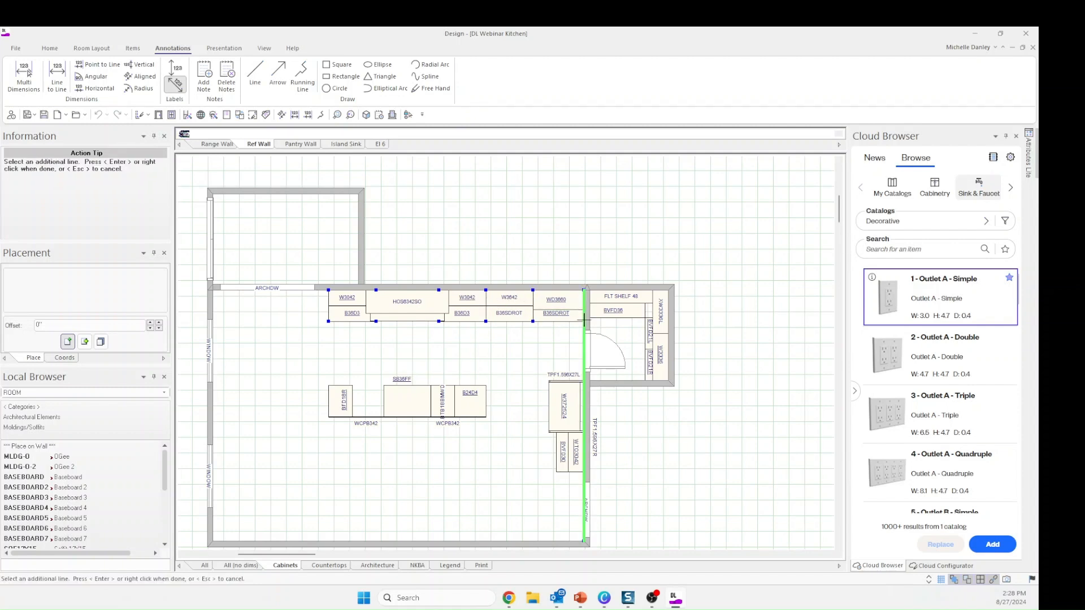
right_click(586, 320)
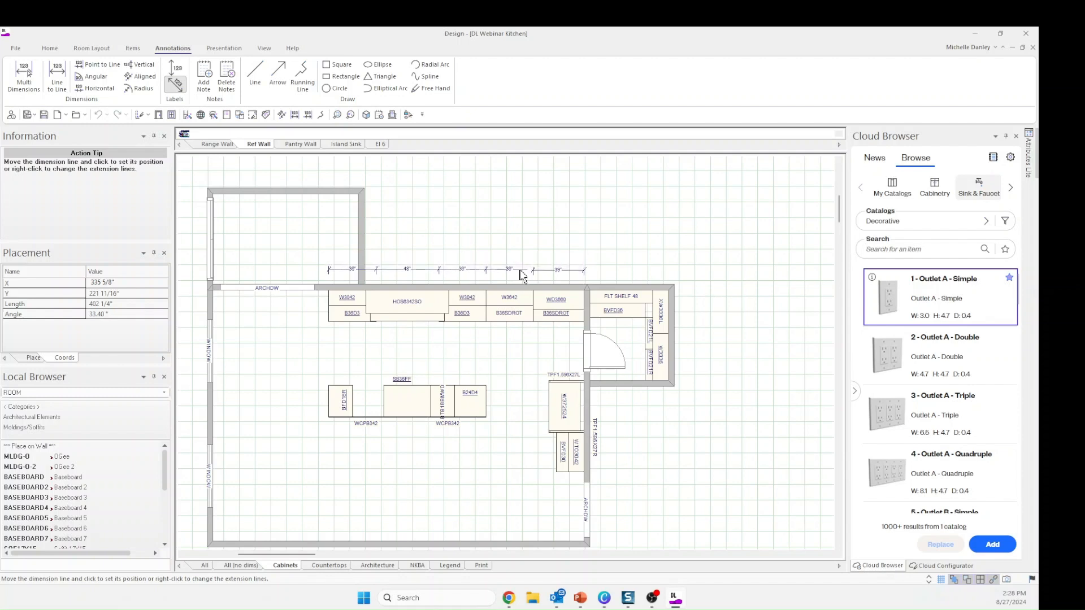
click(522, 276)
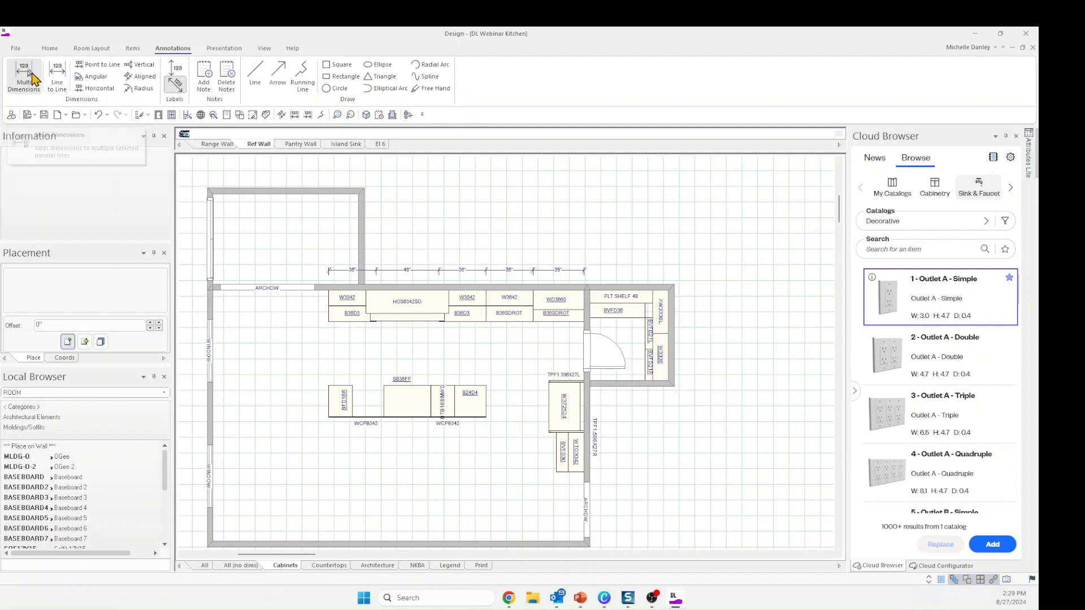
Add a second Multi Dimensions string across the wall cabinets and hood, ending at the pantry wall, and place it above the base cabinet string
click(24, 74)
click(329, 300)
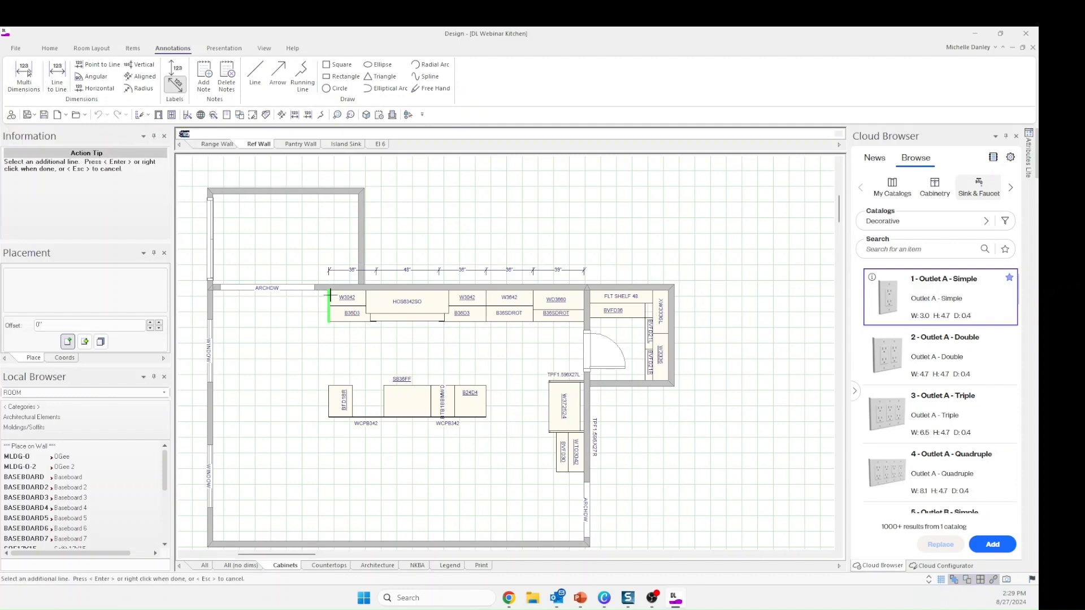
click(366, 298)
click(449, 298)
click(486, 298)
click(533, 298)
click(582, 297)
right_click(584, 301)
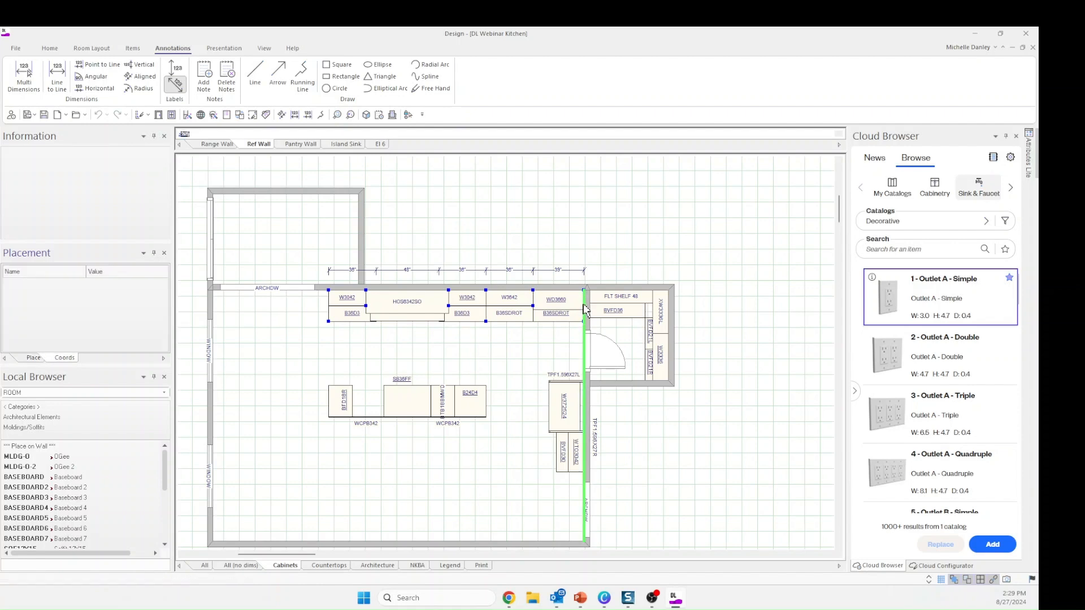
click(530, 250)
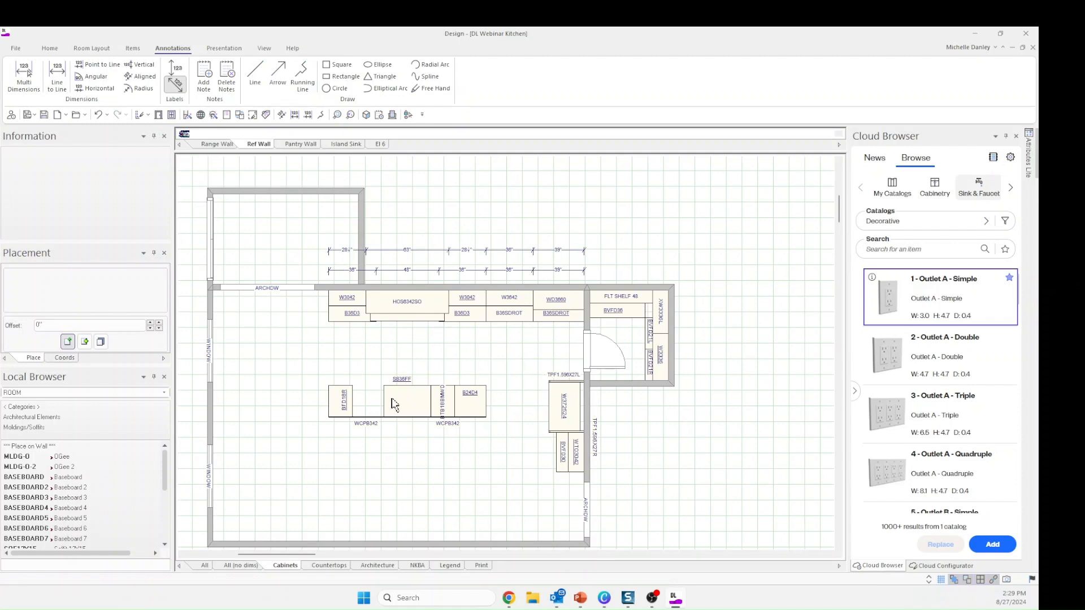
Draw a short vertical center line from the middle of the SB36FF sink base's upper edge into the cabinet
scroll(401, 405, up, 2)
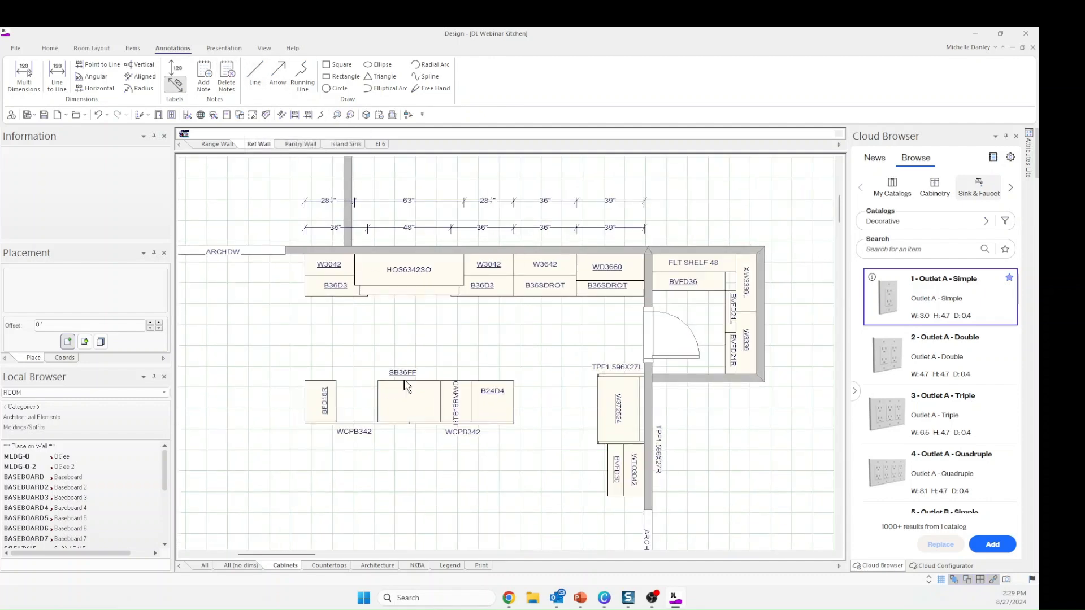
click(255, 75)
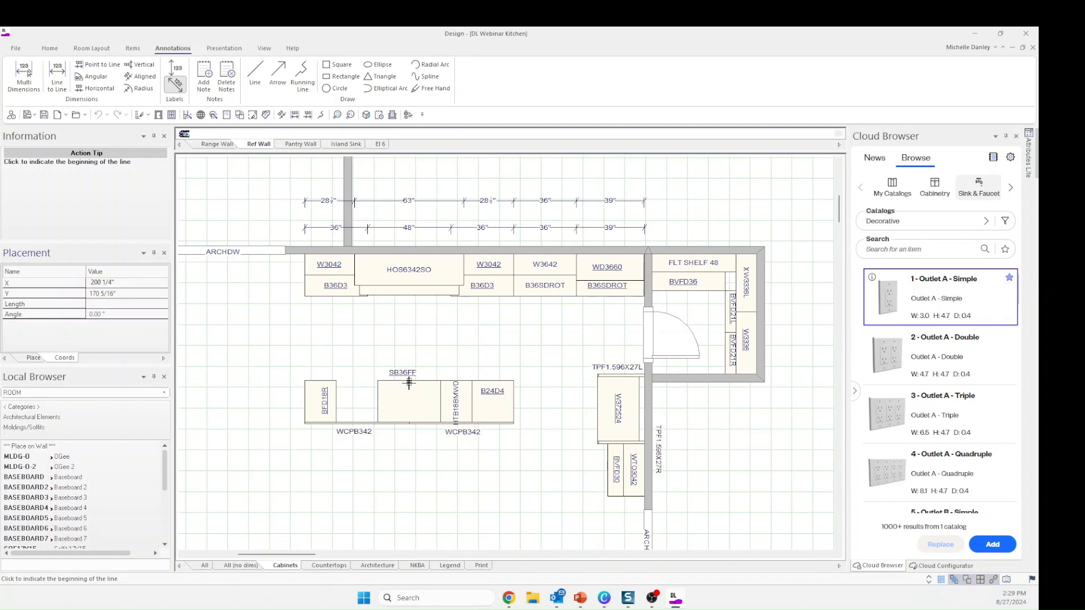
click(409, 382)
click(410, 401)
right_click(411, 400)
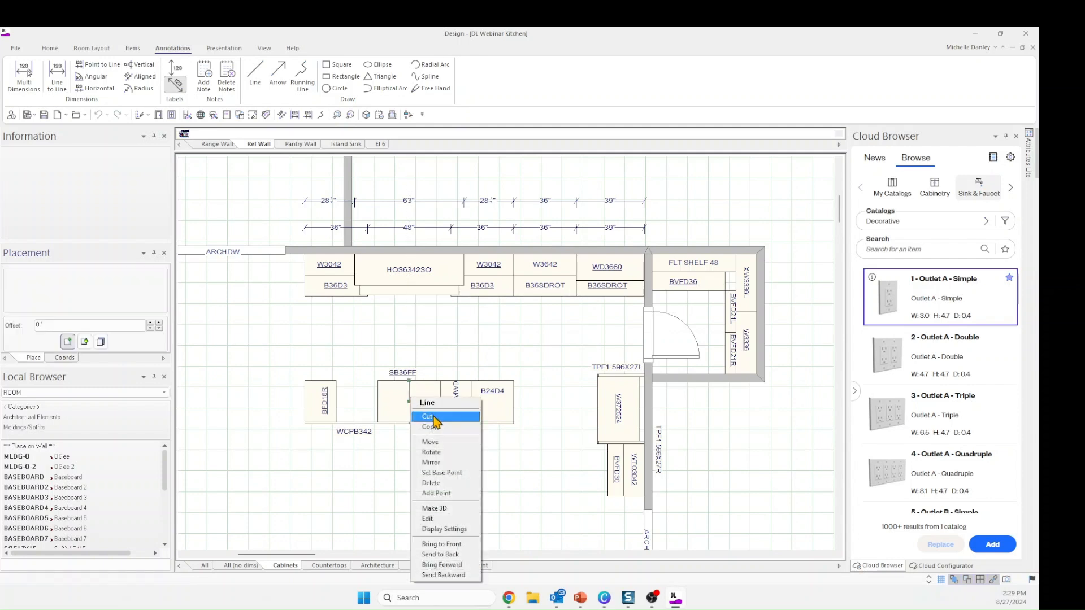
click(529, 469)
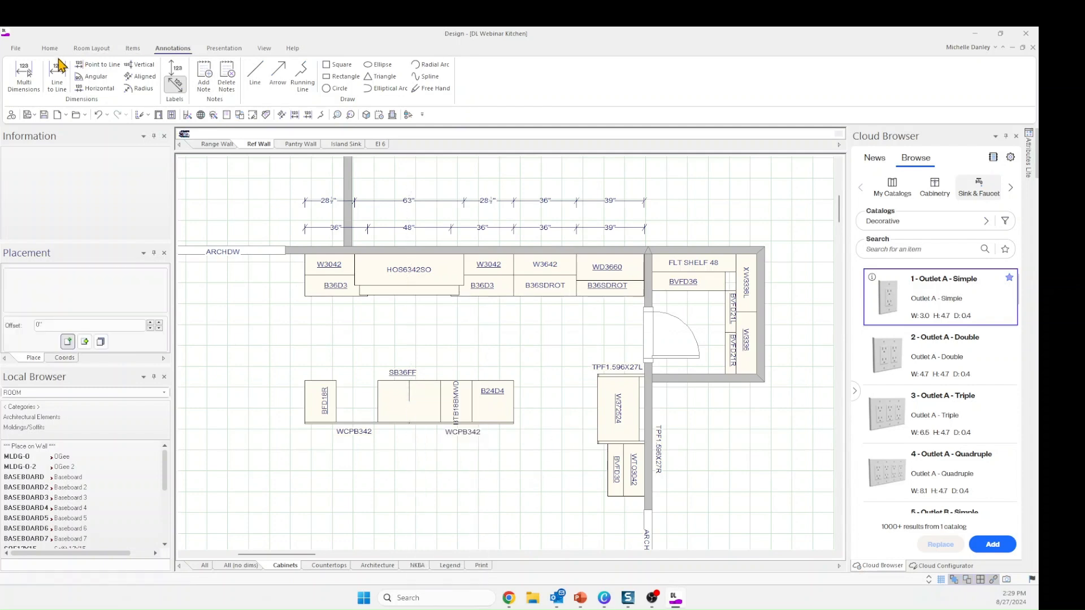
Dimension from the wall behind the W272524 cabinet to the sink base's center line, placing the dimension below the island
click(24, 74)
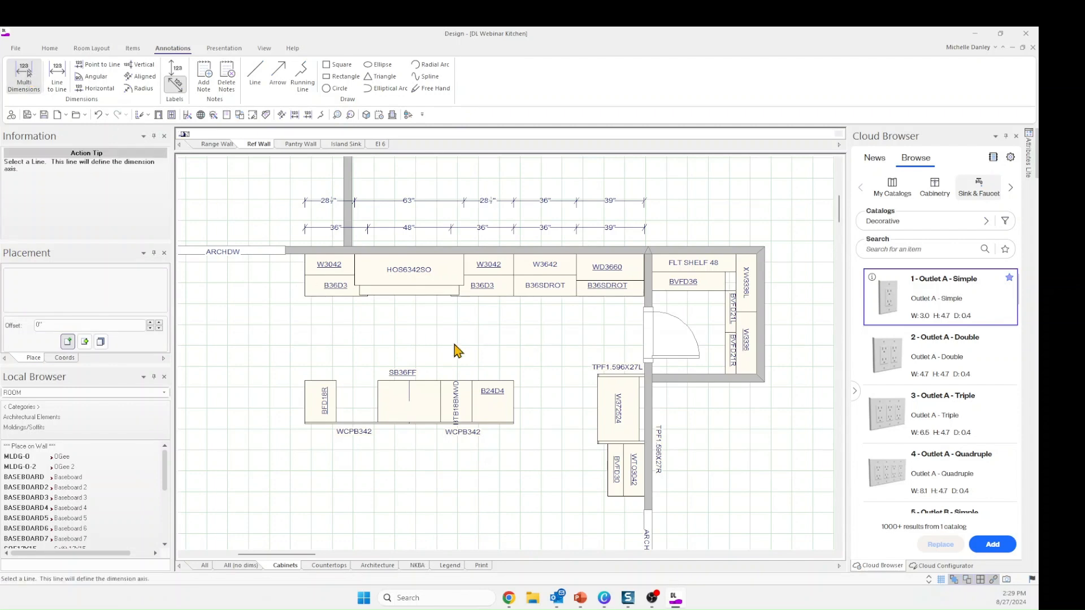
click(648, 390)
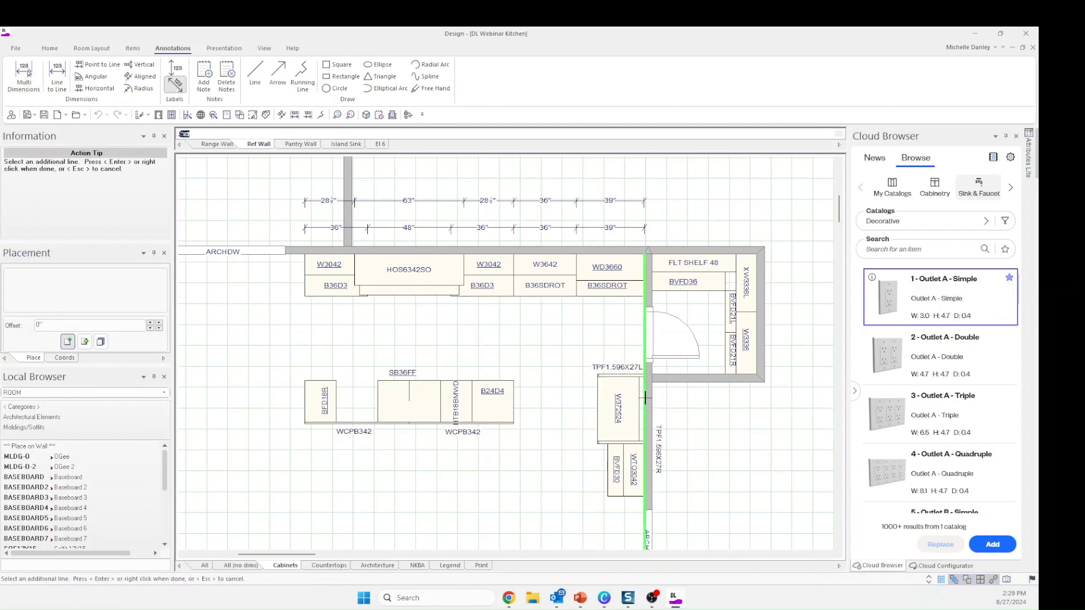
click(409, 390)
key(Return)
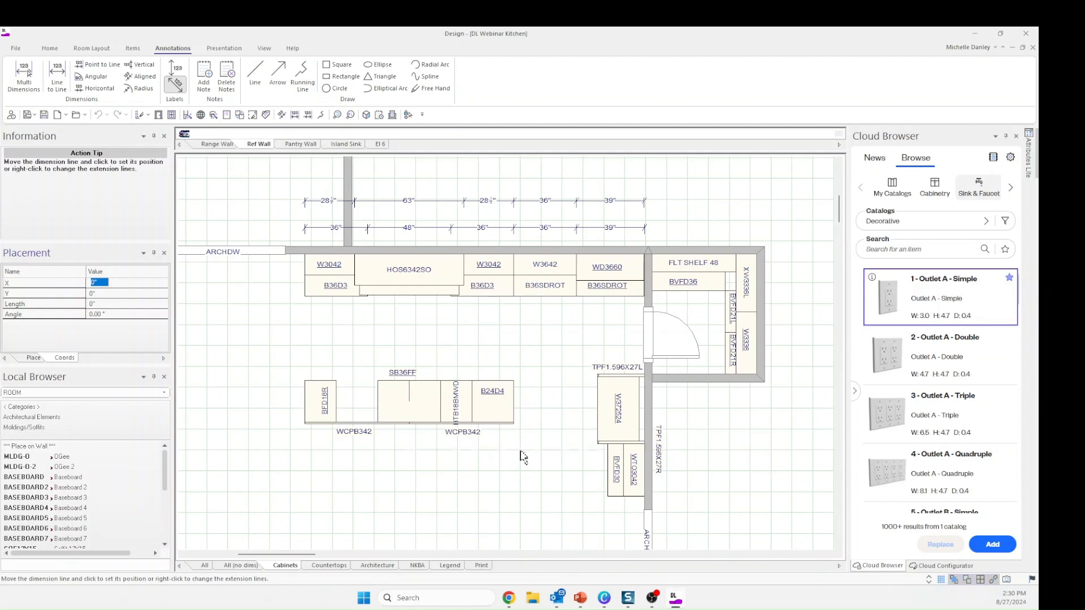
click(508, 457)
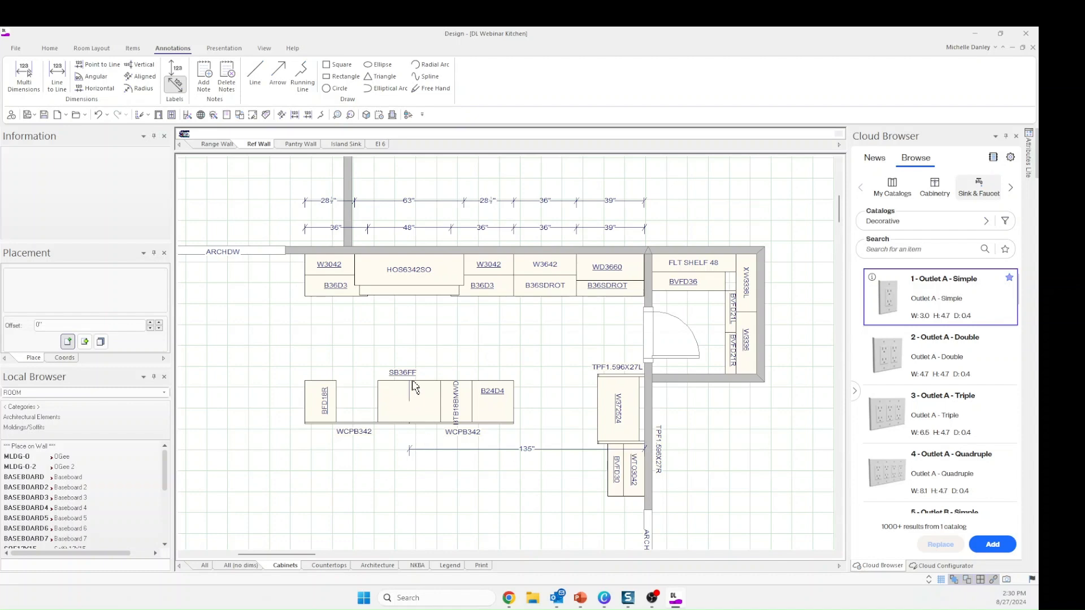
Dimension from the same wall across the W272524 cabinet and the aisle to both ends of the island, placing the string above the island
click(24, 73)
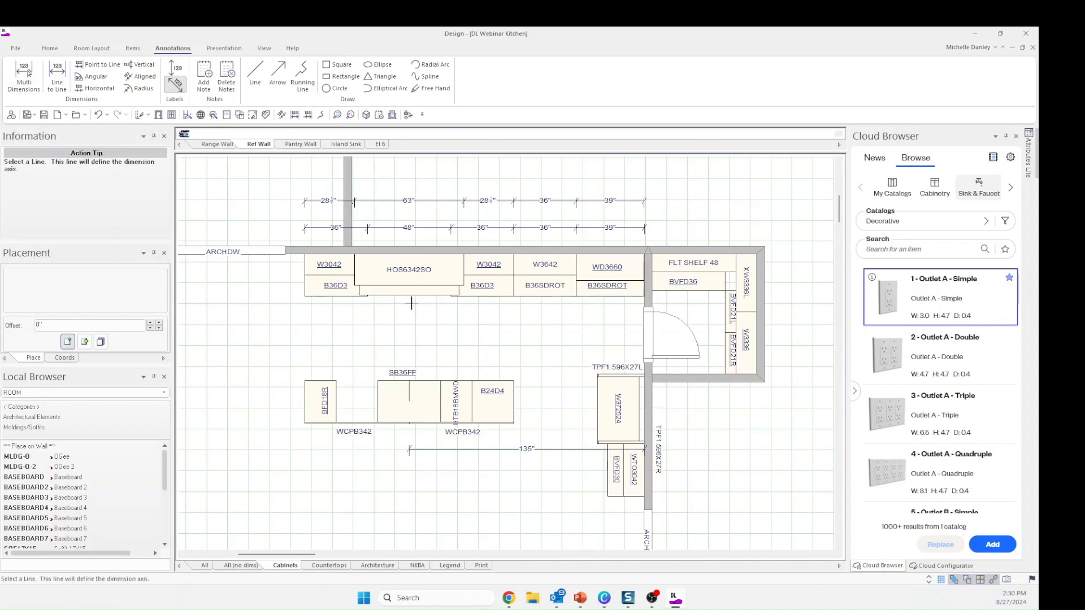
click(650, 395)
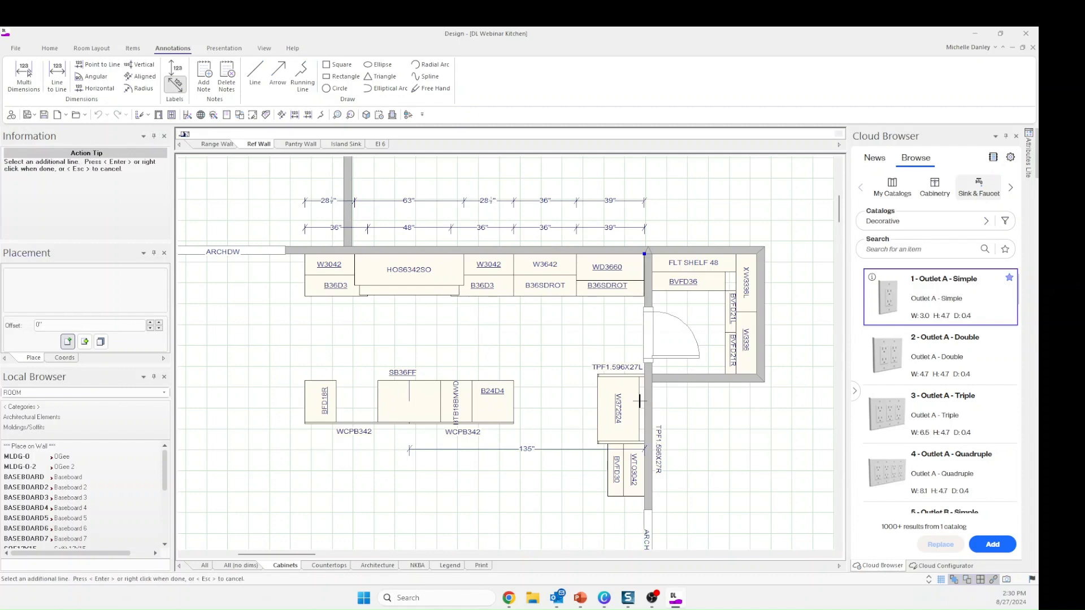
click(597, 405)
click(513, 400)
click(304, 399)
key(Return)
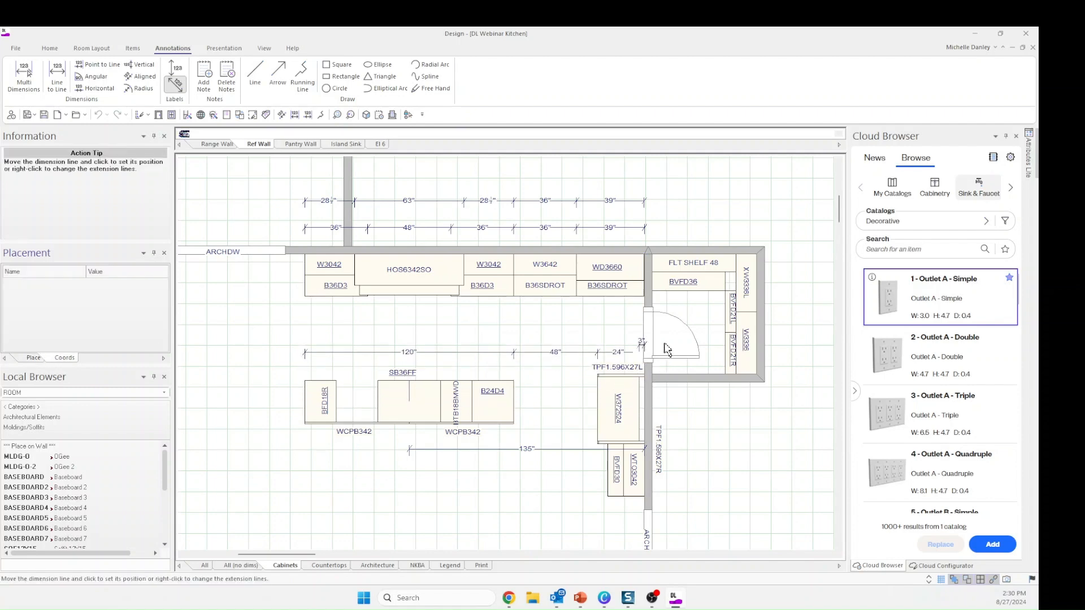
click(665, 348)
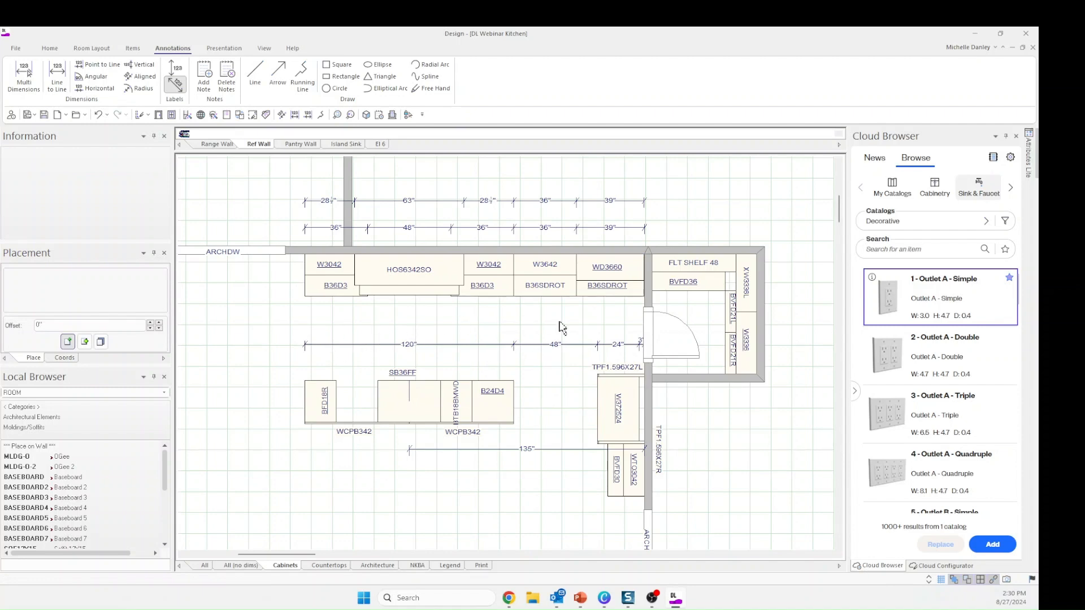
Open the display settings for the Cabinets floor plan view and show the options for User Dimensions
scroll(561, 323, down, 1)
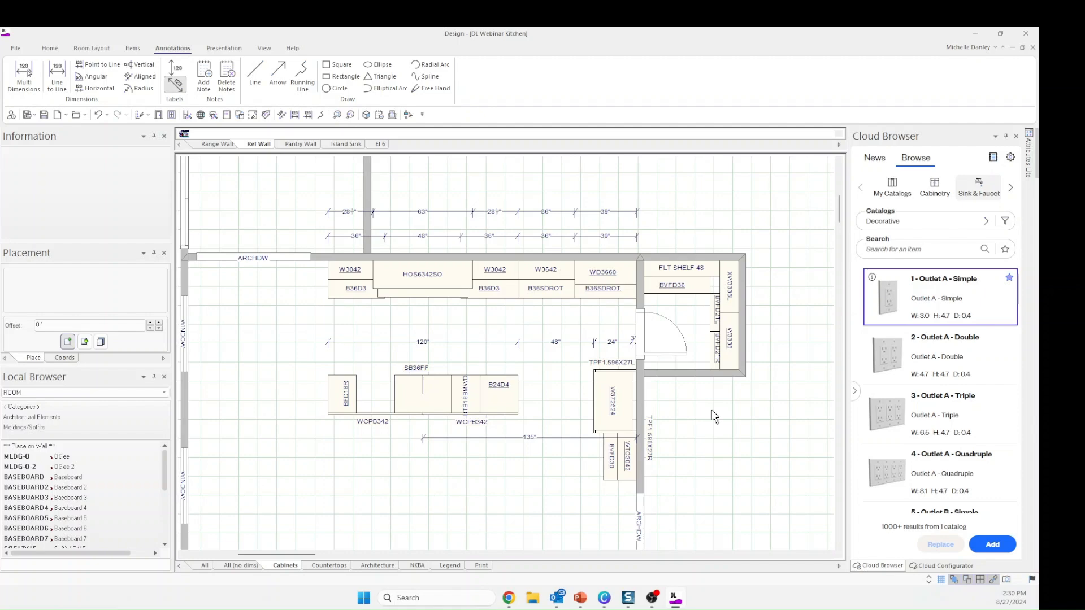
scroll(440, 311, down, 2)
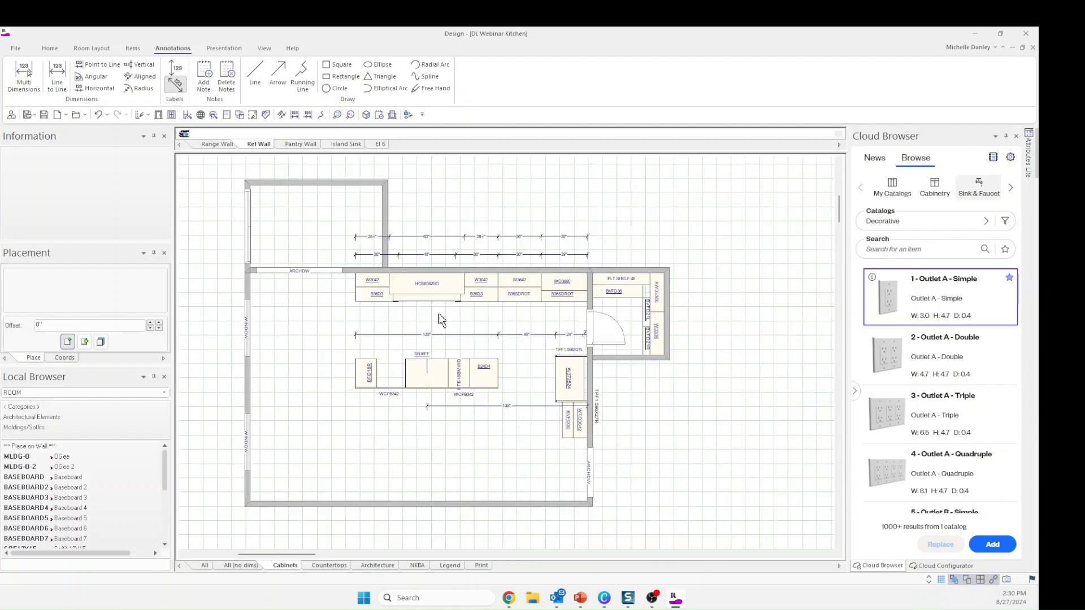
scroll(521, 282, up, 1)
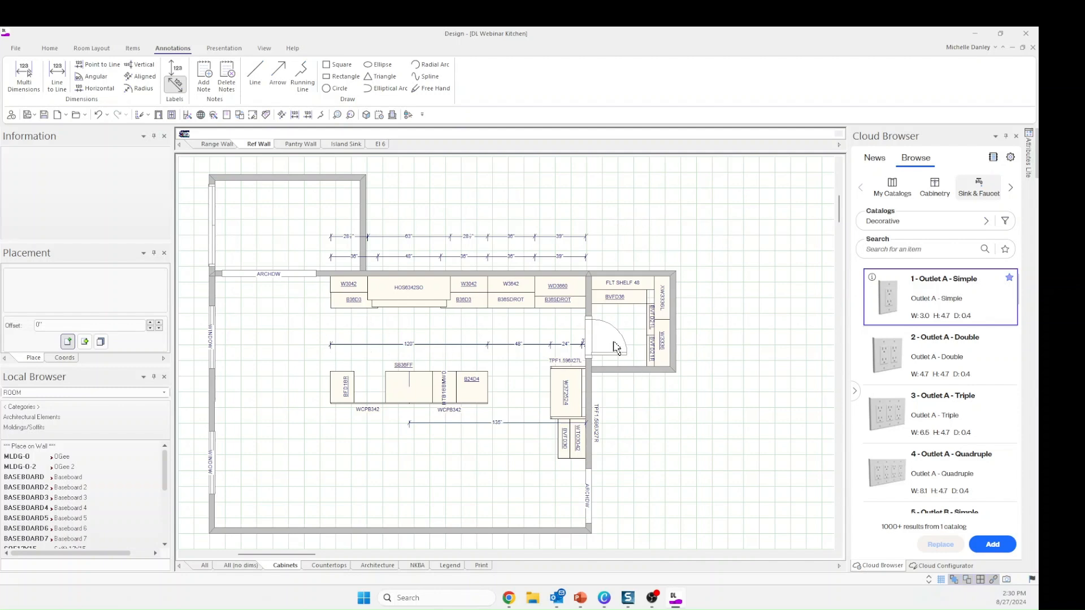
right_click(638, 406)
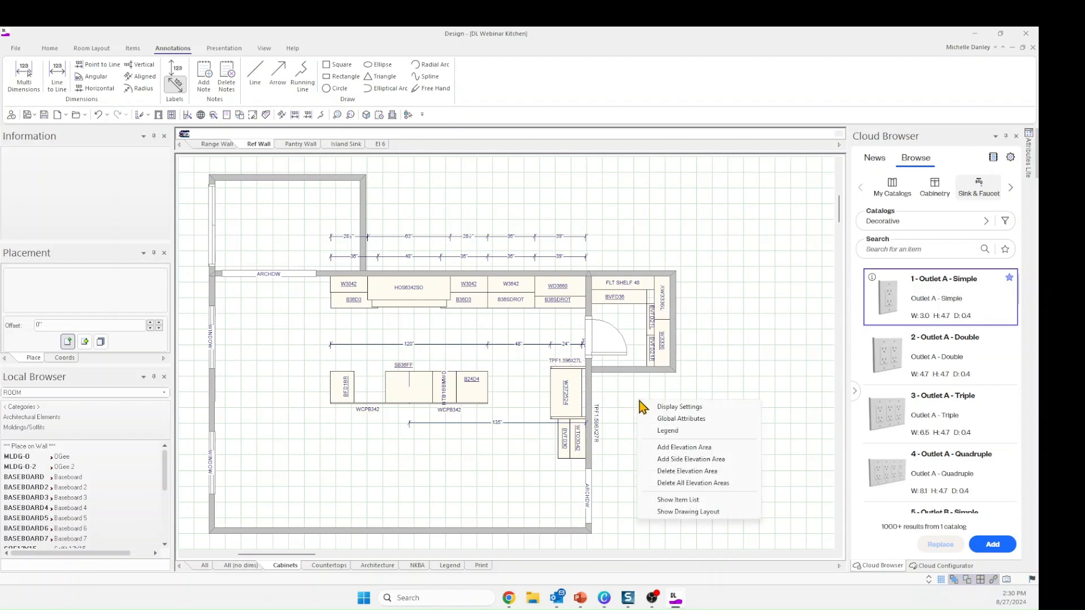
click(680, 407)
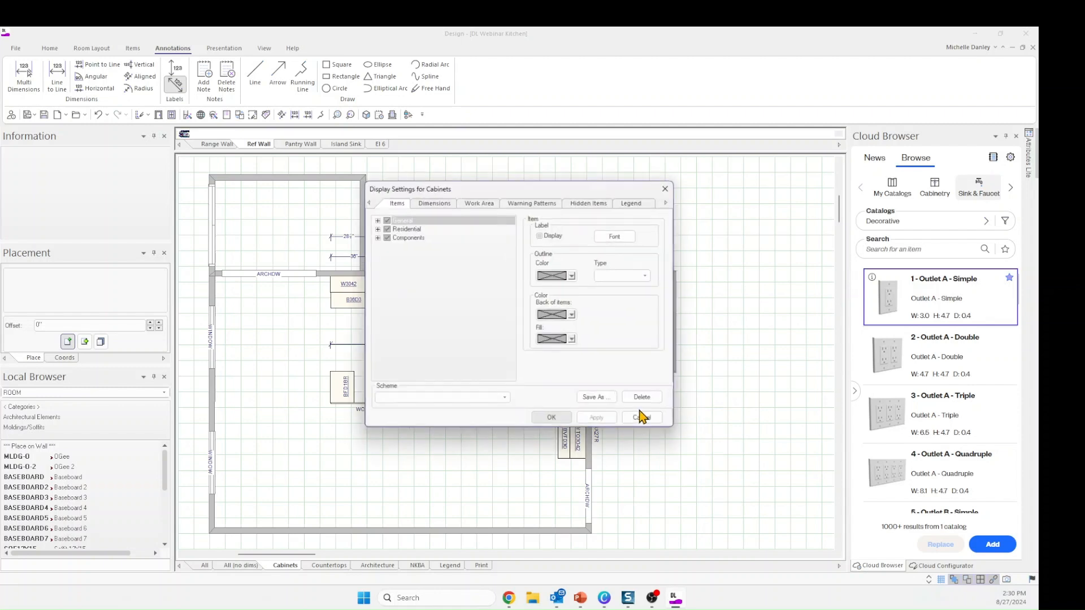
drag(459, 191, 693, 162)
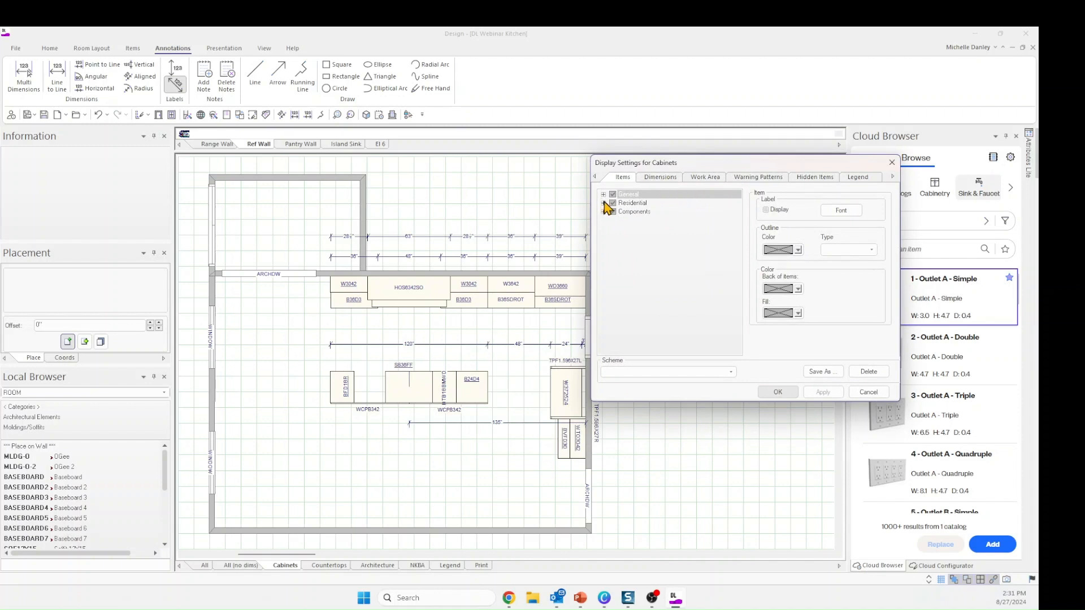
click(657, 178)
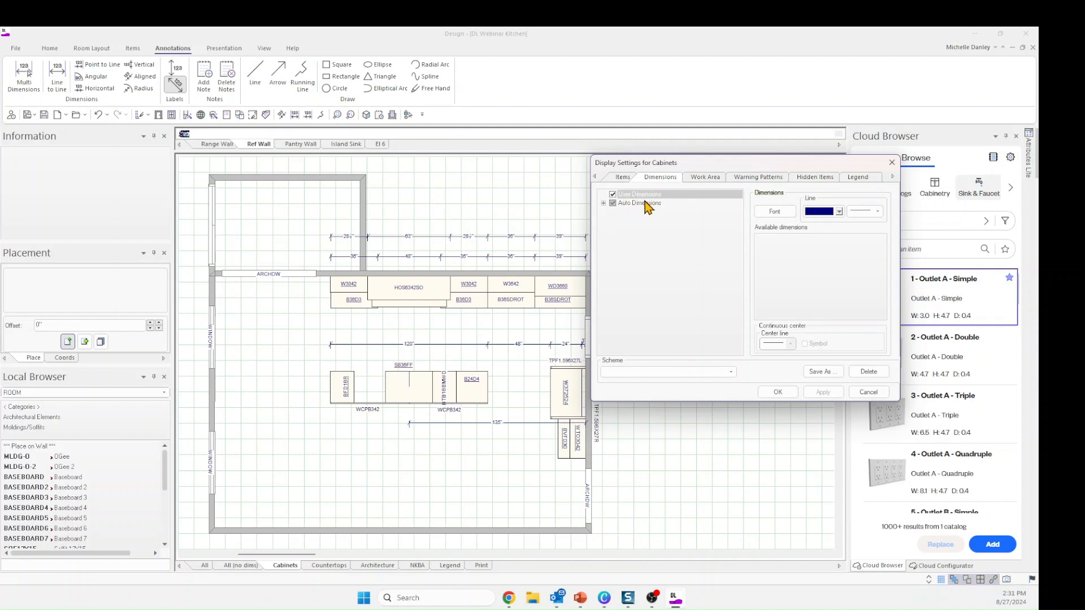
Set the user dimension font to ARchitxt, size 9, in black, and apply it to the Cabinets view
click(776, 212)
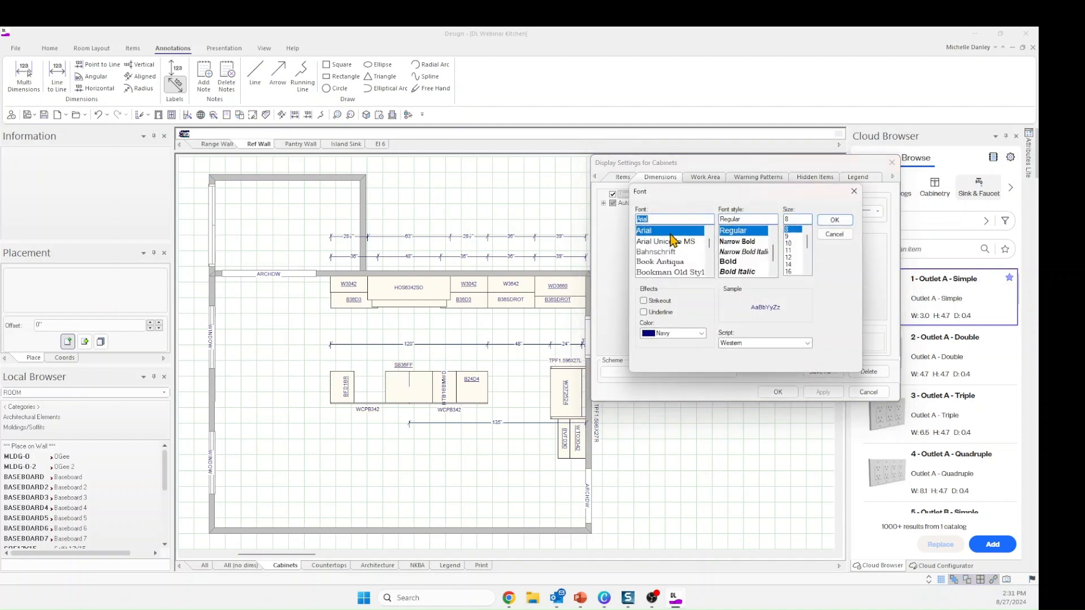
scroll(687, 242, up, 1)
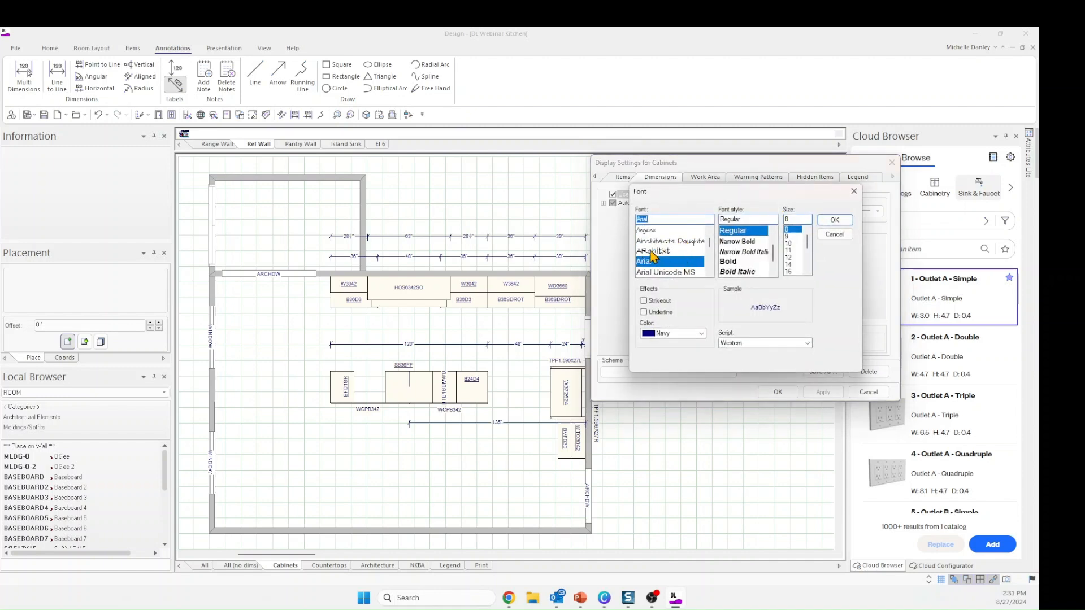
click(662, 252)
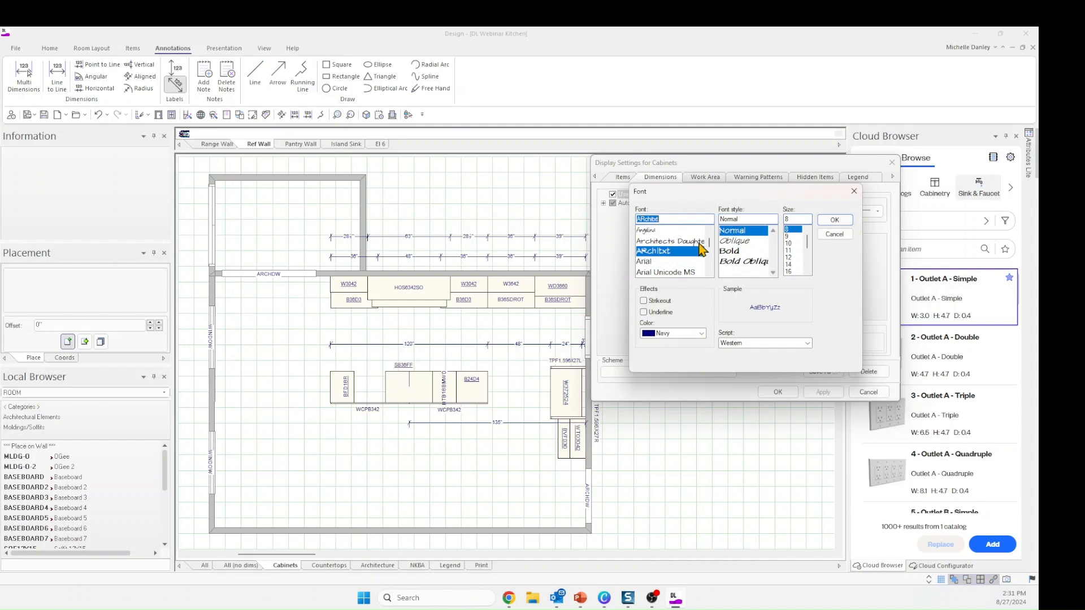
click(790, 237)
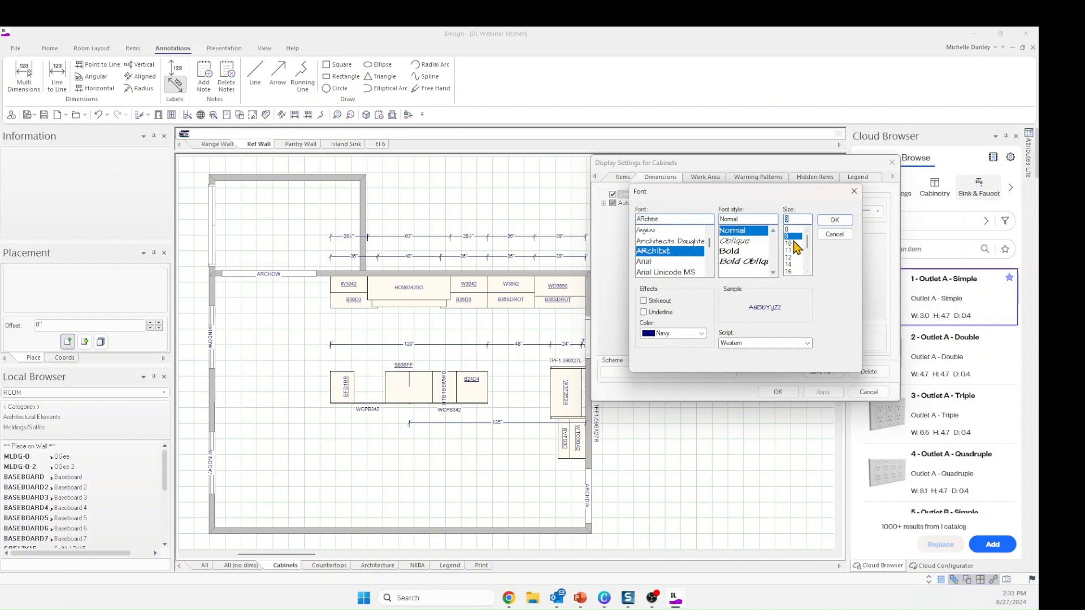
click(702, 334)
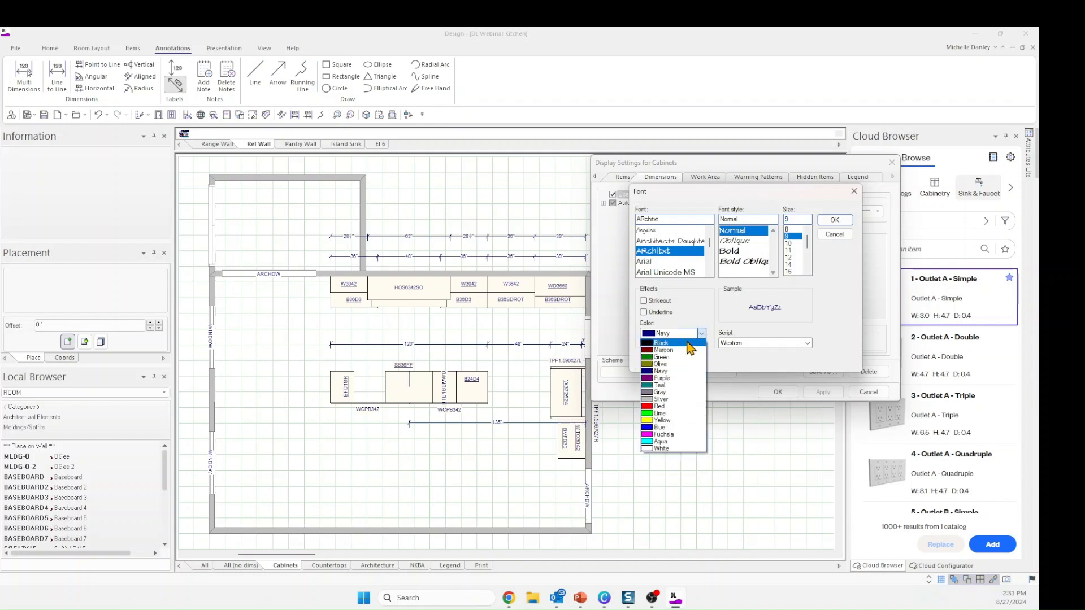
click(676, 343)
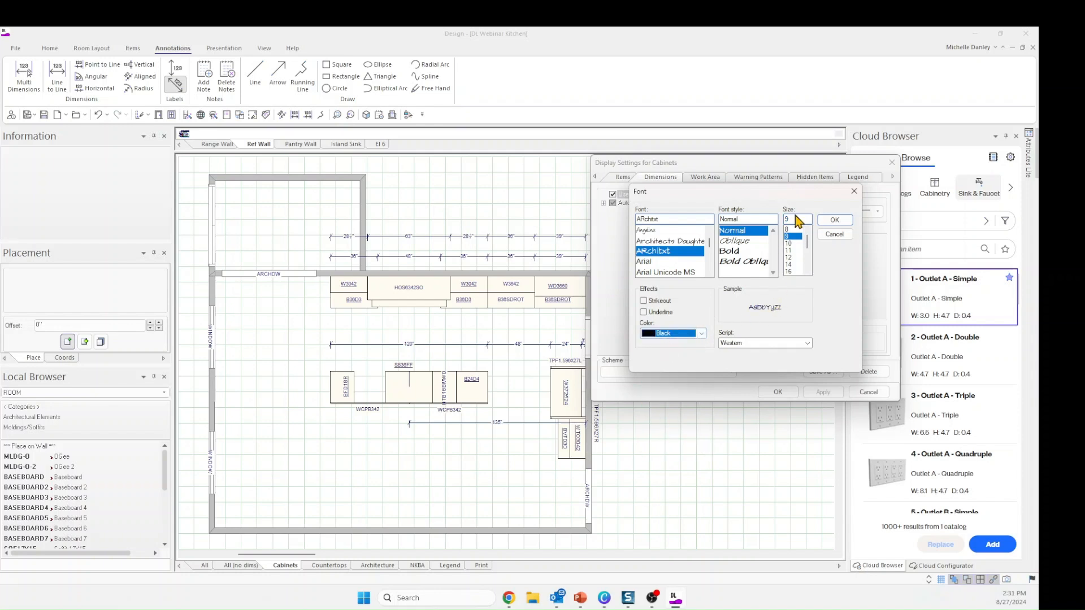
click(835, 222)
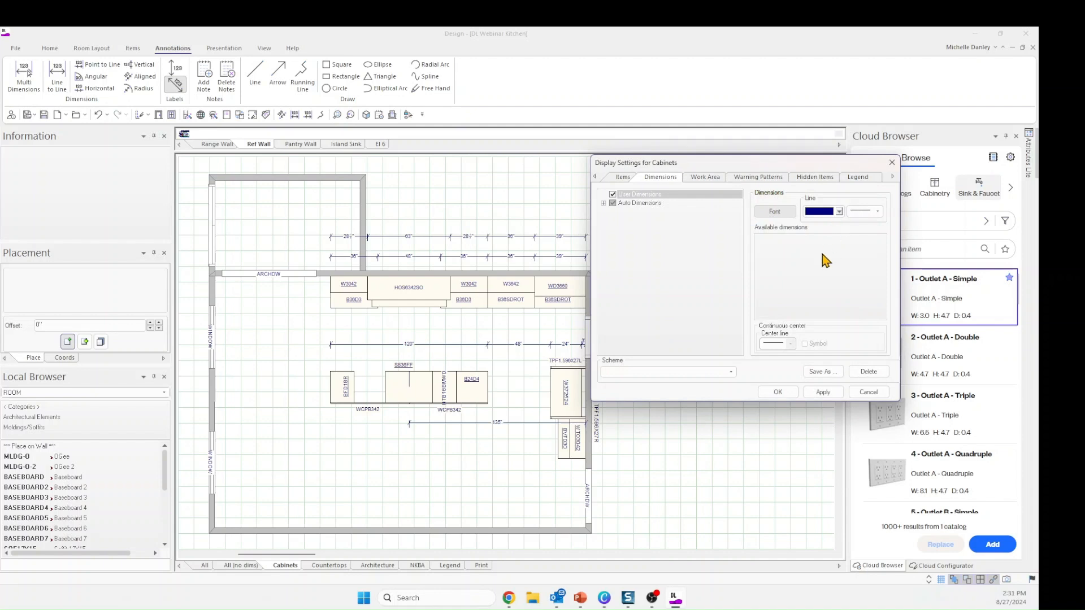
click(827, 394)
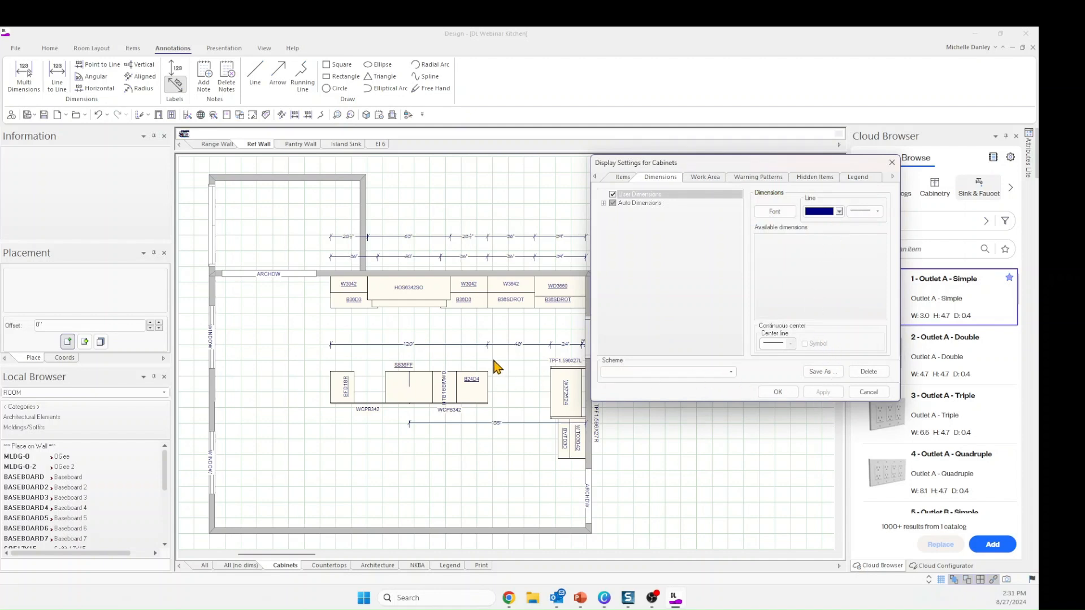
click(778, 392)
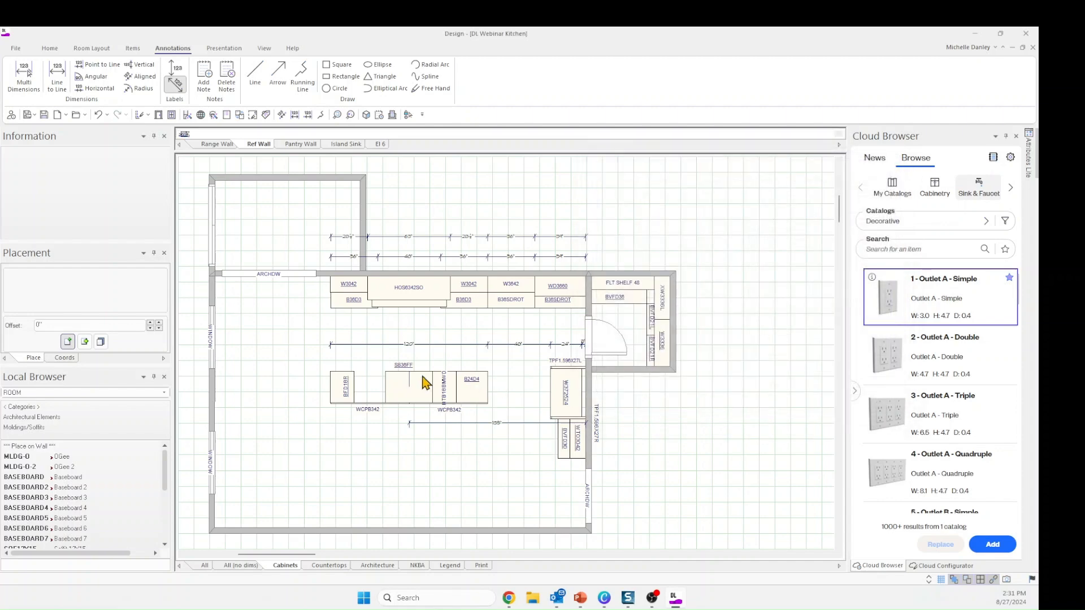
Examine the restyled dimension text up close around the HOS6342SO hood, the wall cabinets and the island
scroll(442, 373, up, 3)
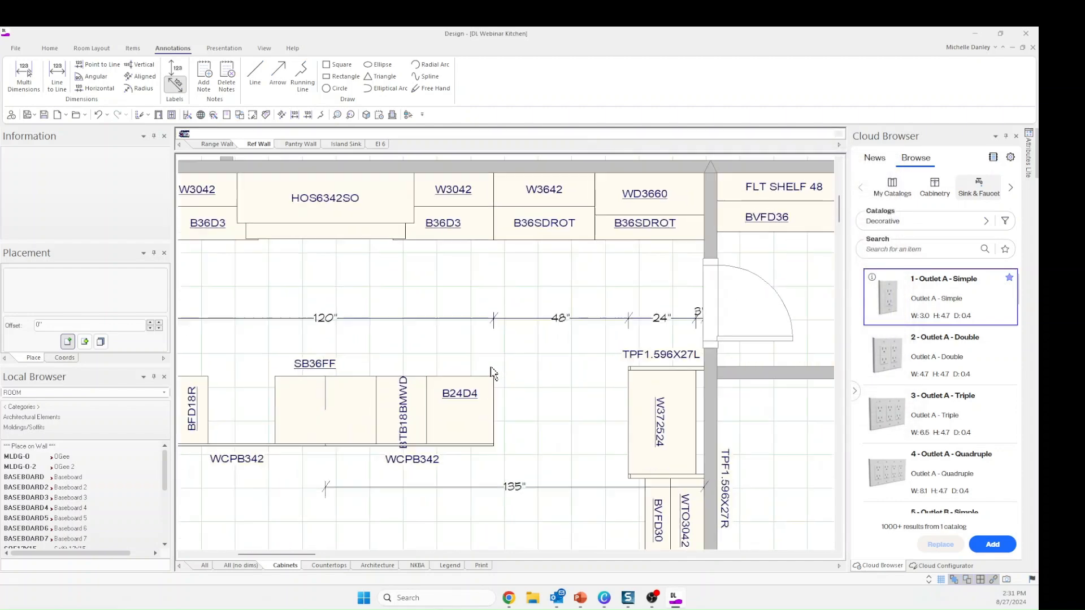
scroll(660, 360, down, 2)
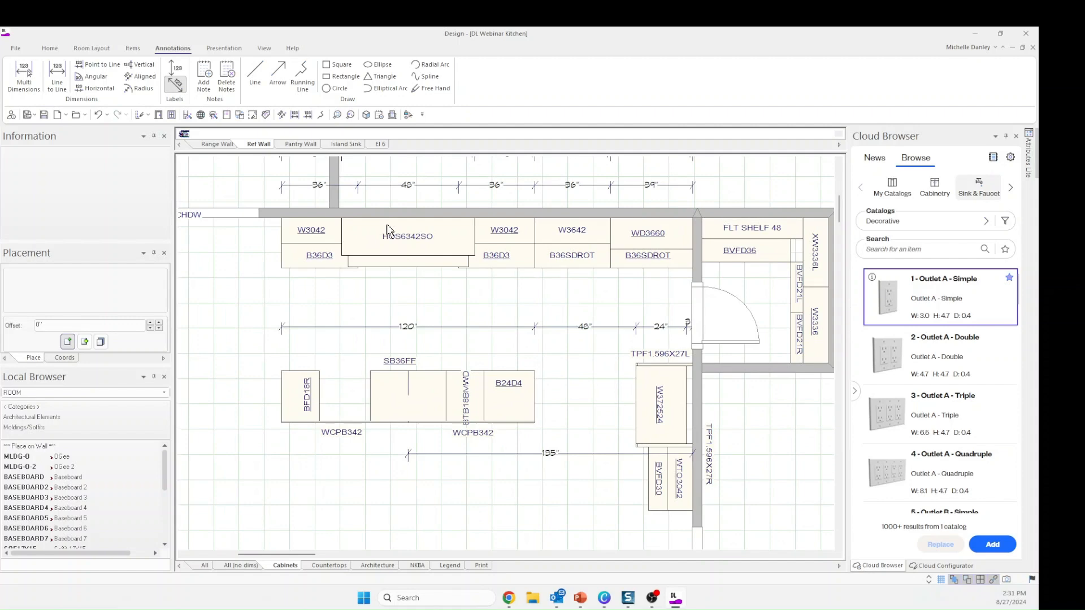
scroll(389, 201, up, 2)
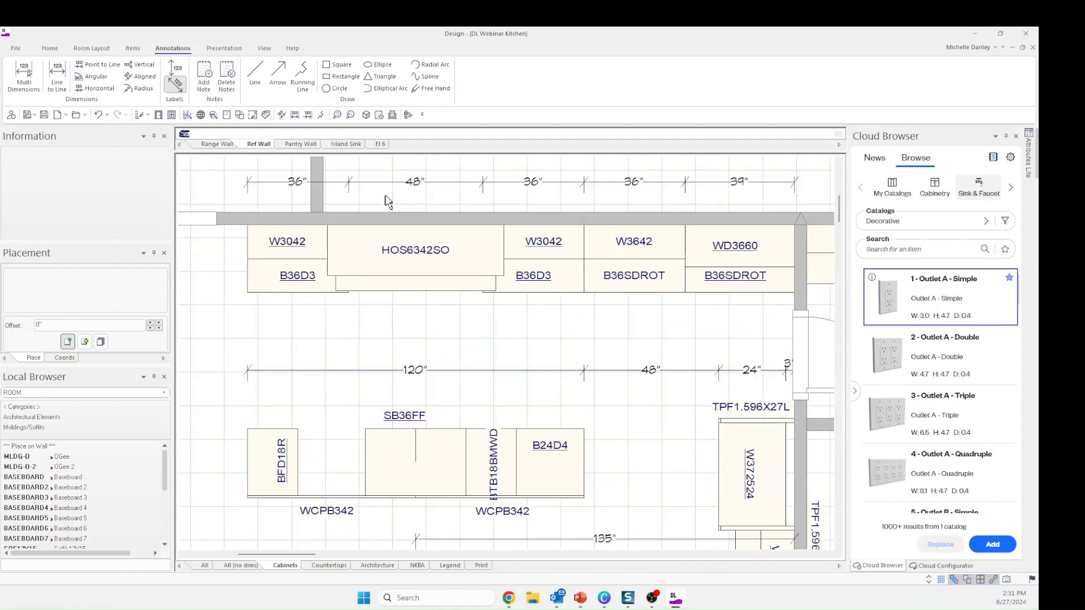
click(481, 247)
scroll(480, 247, down, 2)
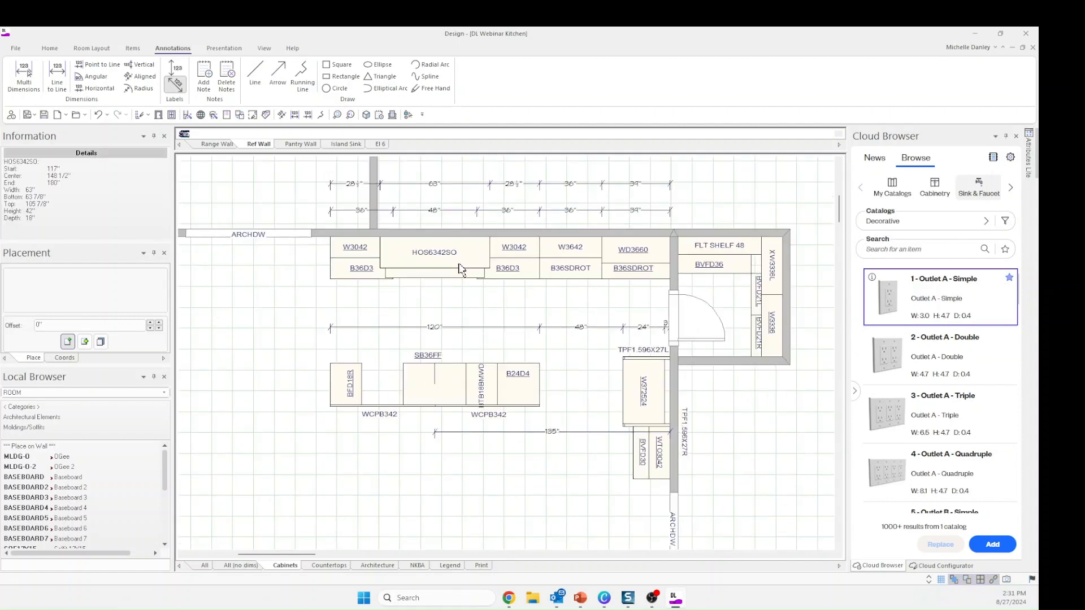
click(506, 179)
scroll(505, 182, up, 2)
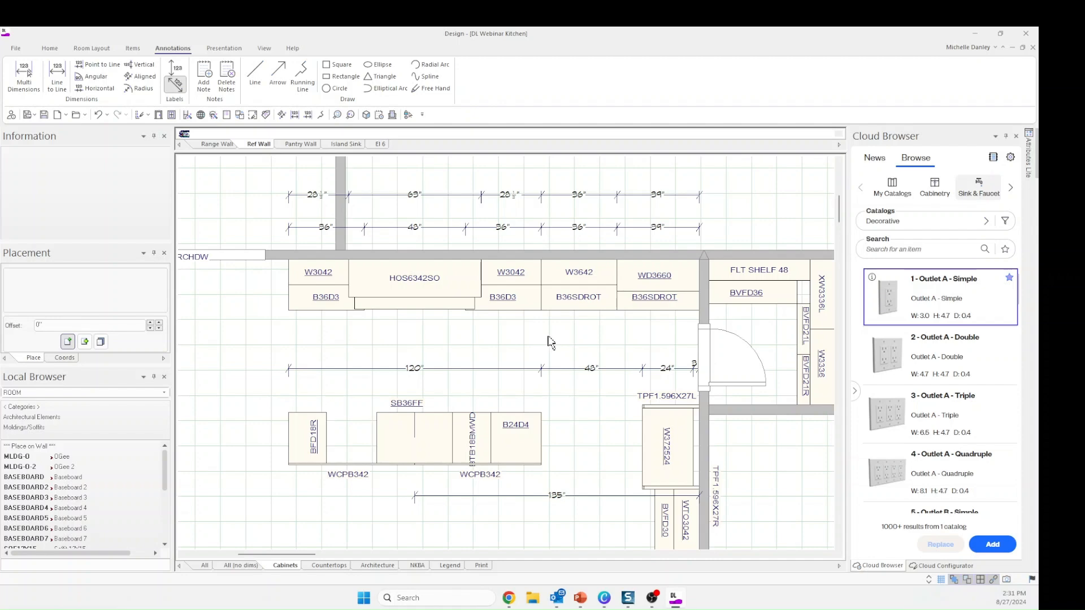
scroll(321, 339, down, 2)
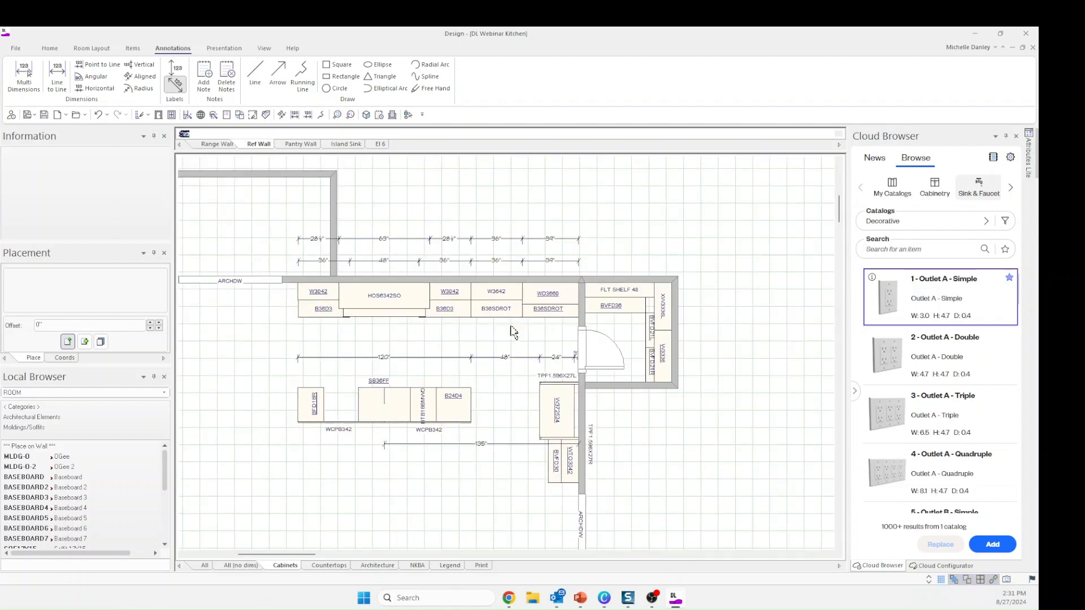
Change the line color of the Cabinets view's user dimensions to black in the display settings and apply it
right_click(637, 198)
click(666, 200)
drag(551, 195, 778, 166)
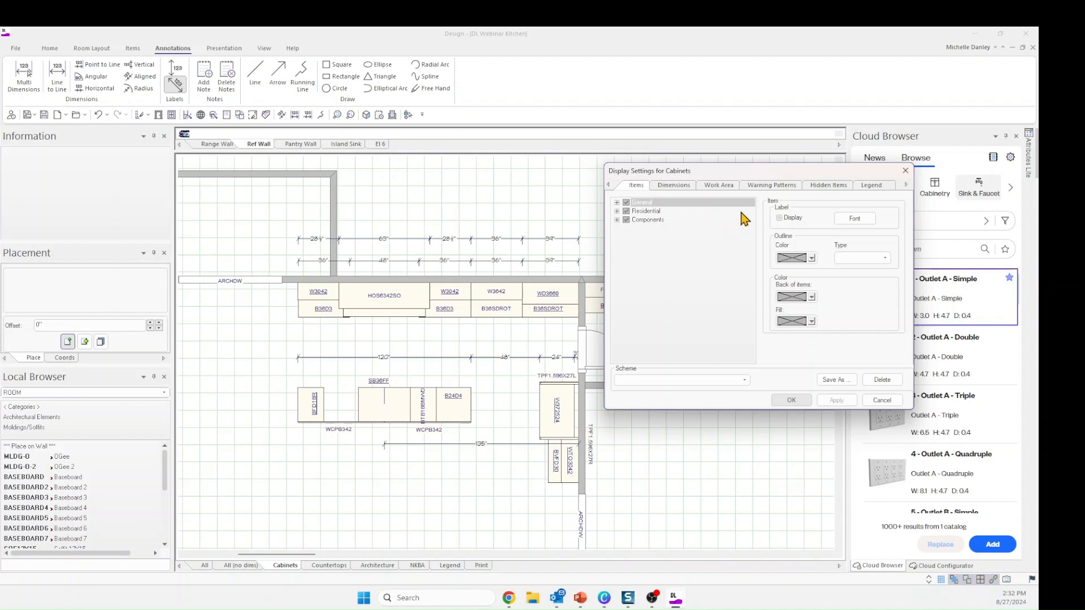
click(617, 204)
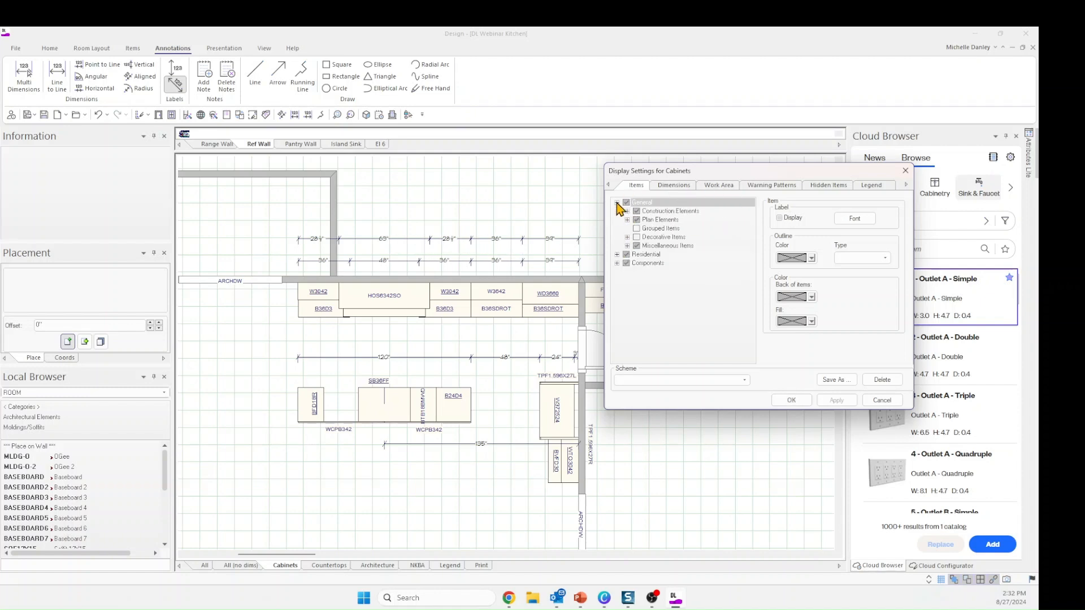
click(627, 212)
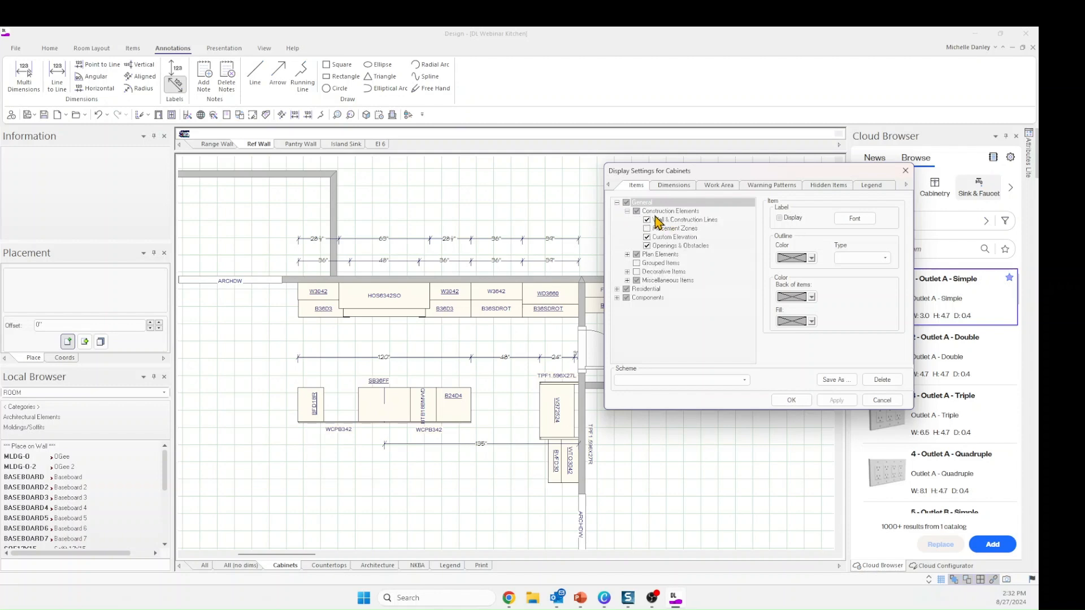
click(673, 186)
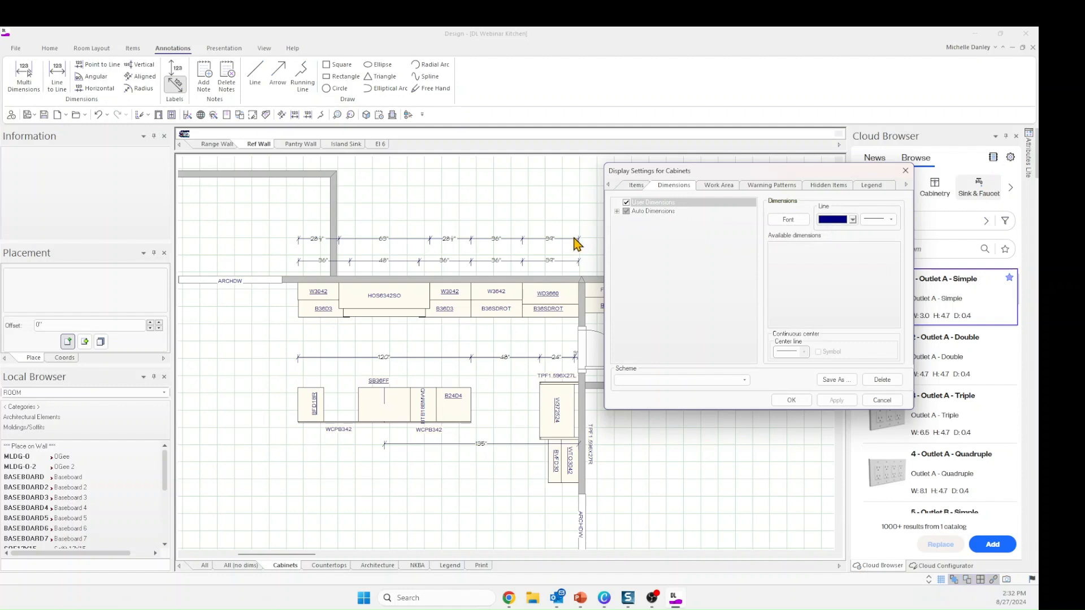
click(853, 219)
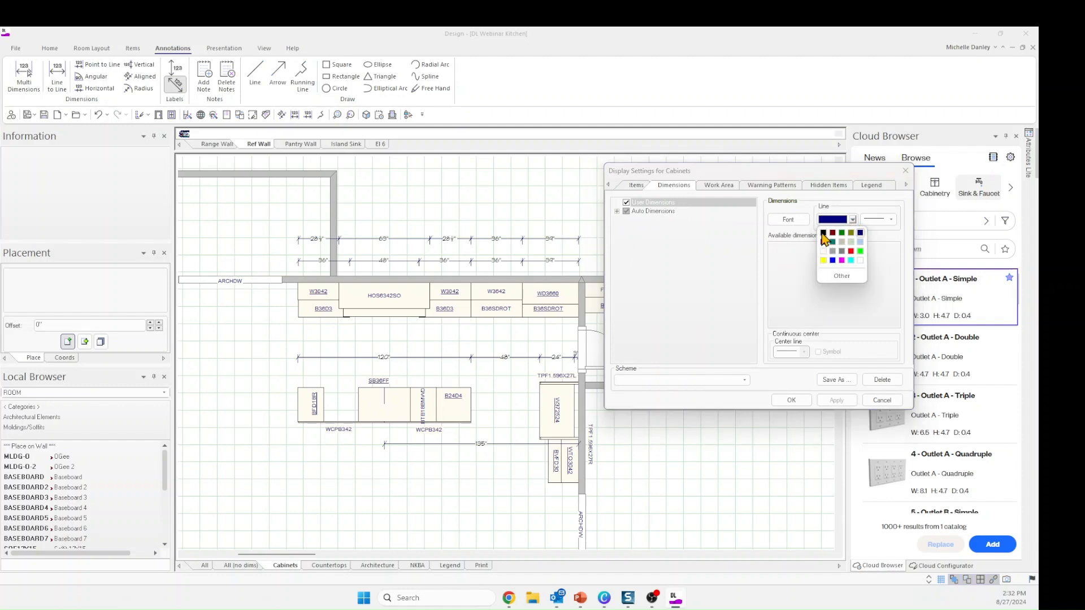
click(823, 233)
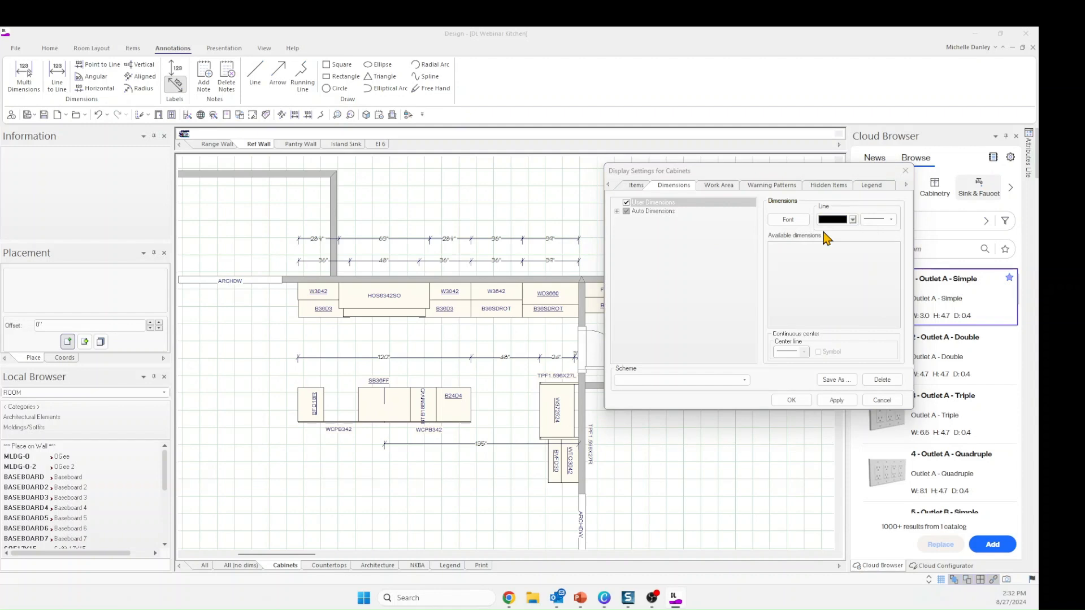
click(839, 400)
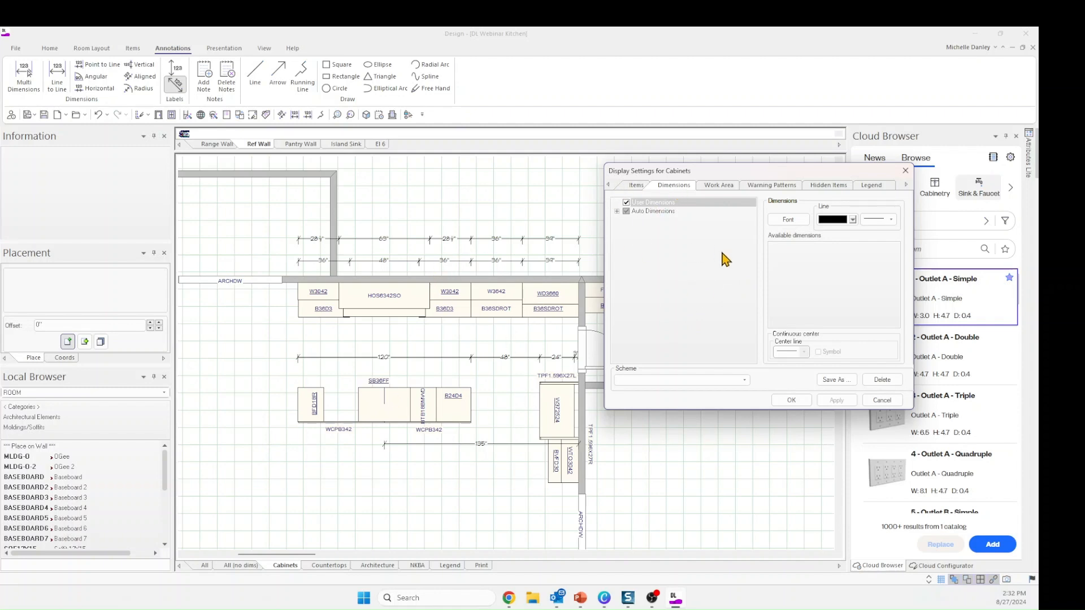
Save the Cabinets view's display settings as a floor plan scheme named My Cabinets
click(718, 186)
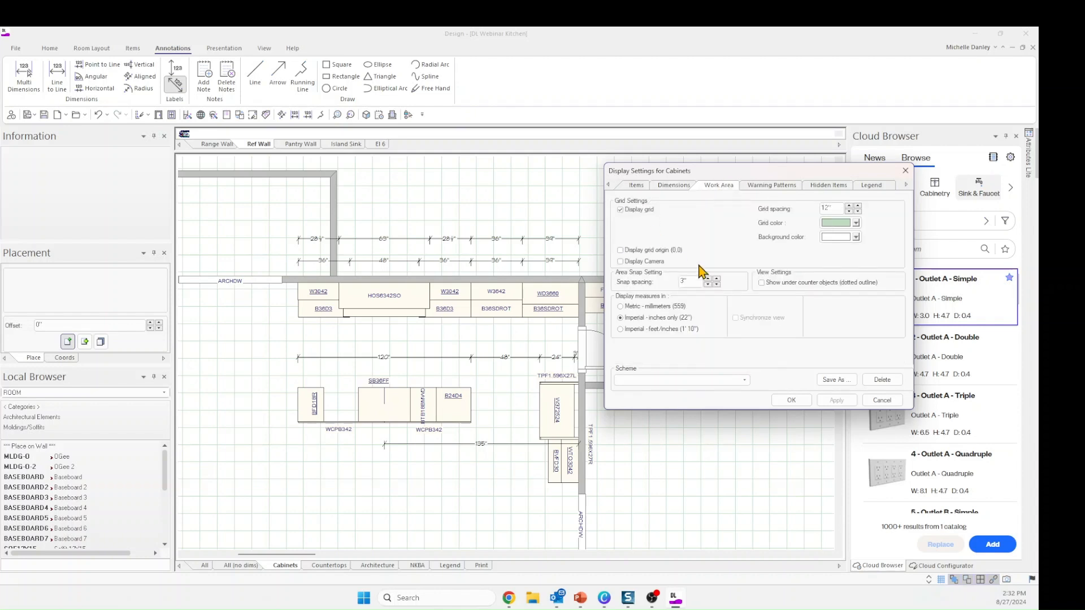
click(636, 186)
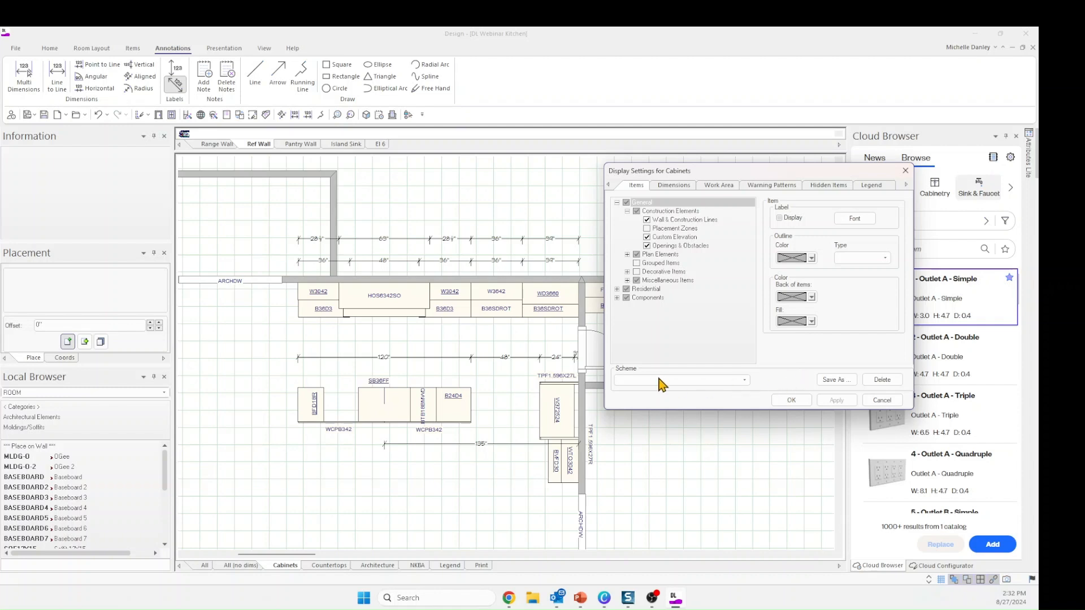
click(846, 381)
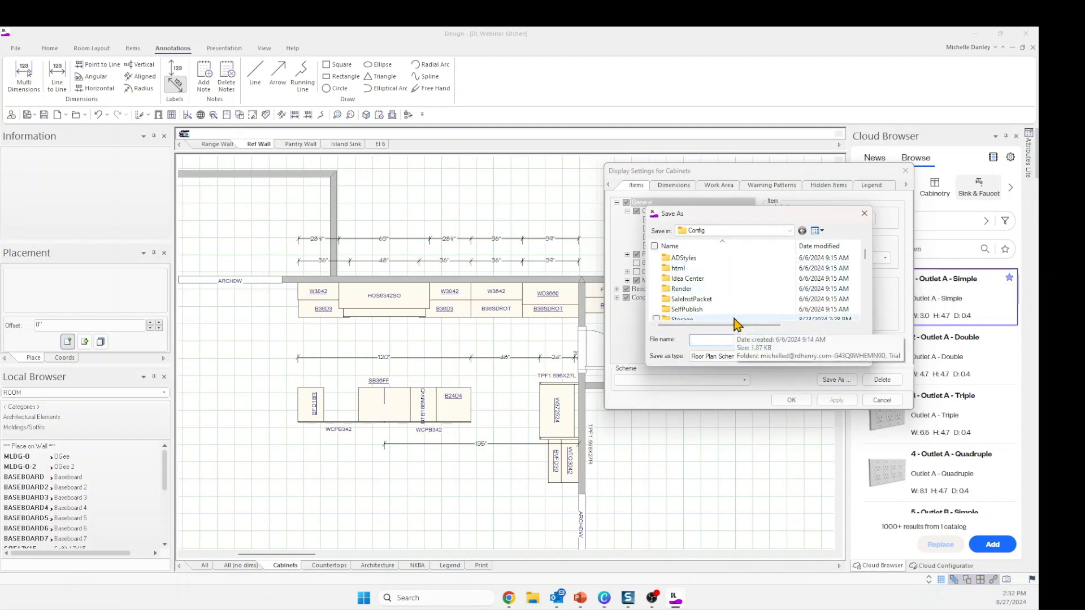
text(M)
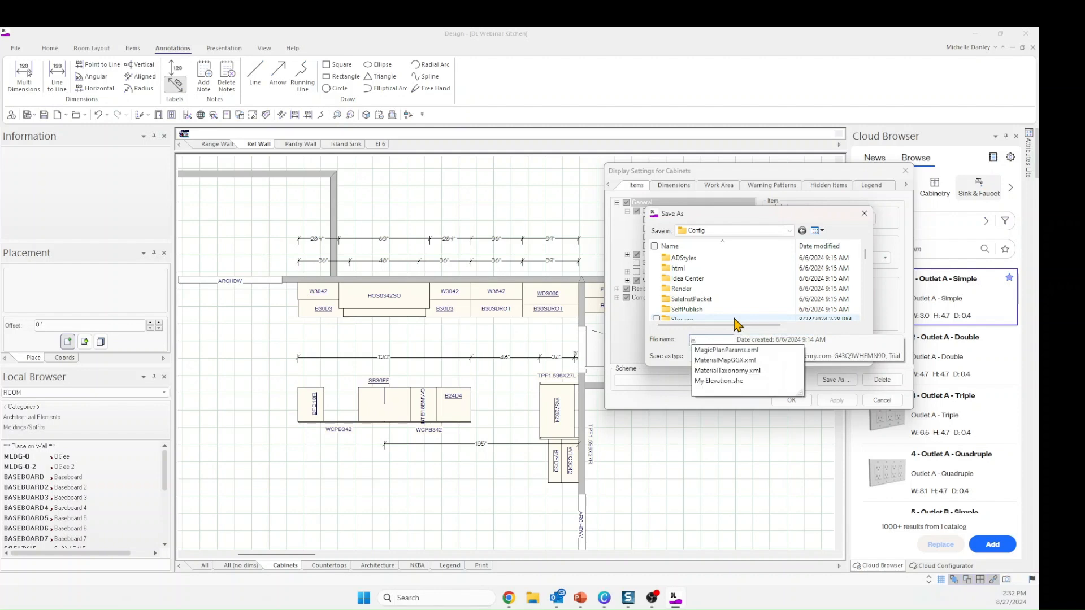
text(y Cabinets)
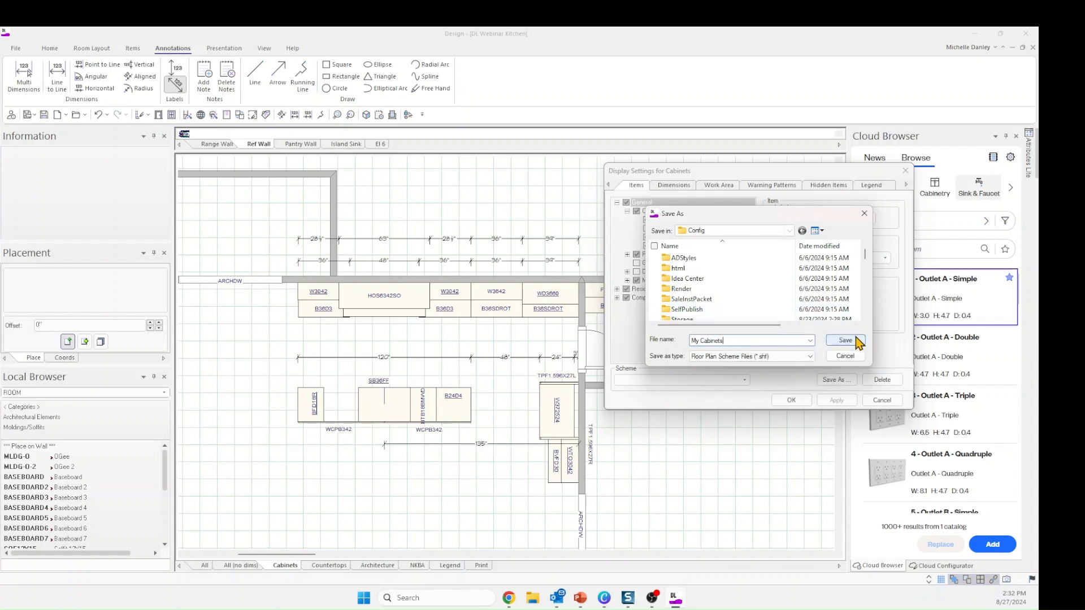
click(845, 341)
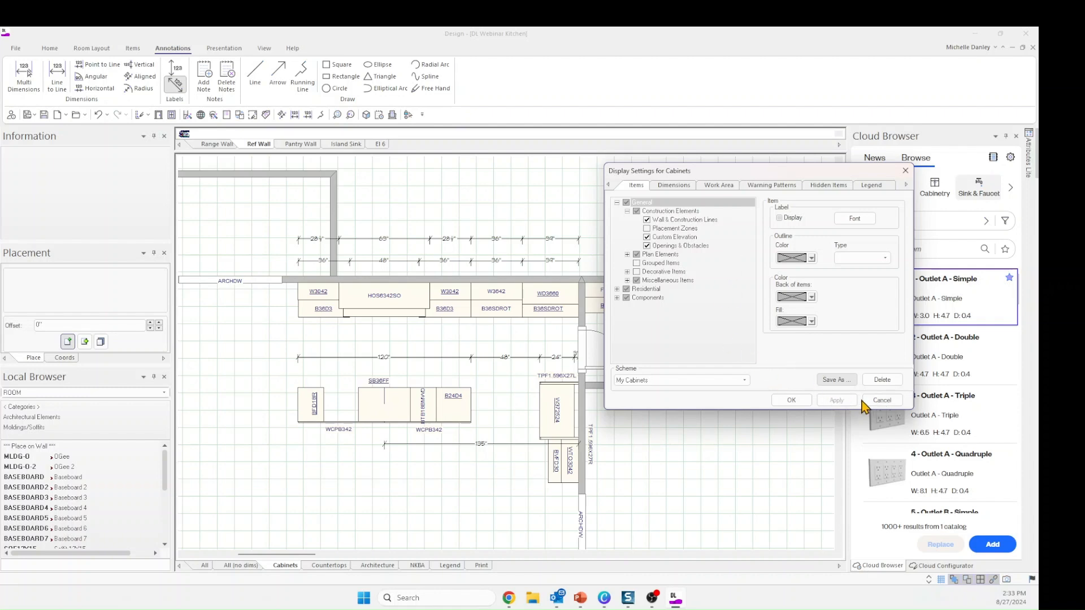
Close the display settings and switch the Cabinets view's scheme to Cyncly (Cabinets)
click(791, 400)
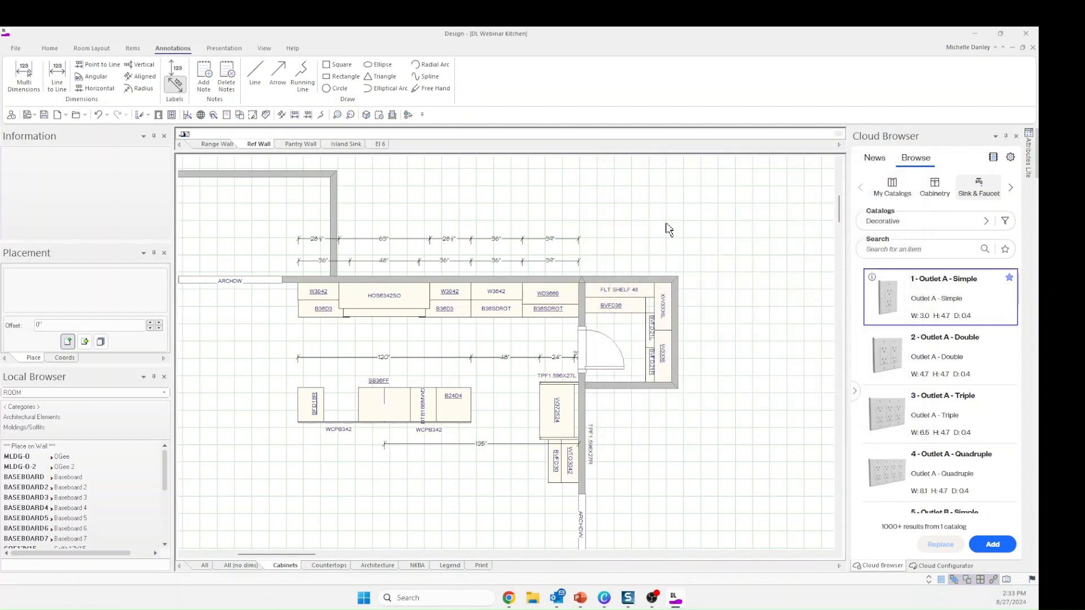
right_click(669, 226)
click(696, 231)
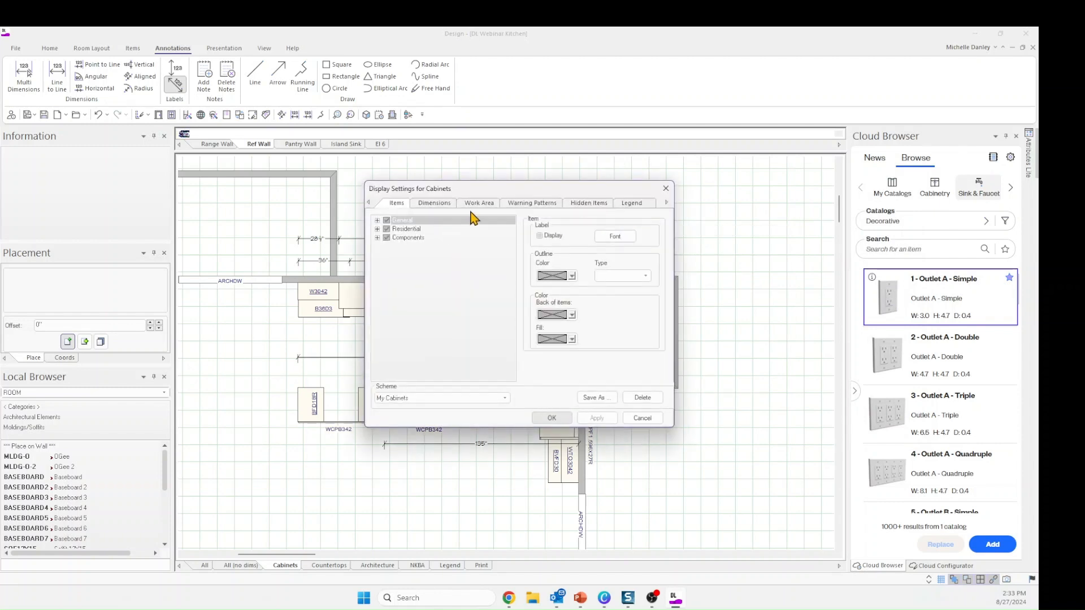
click(505, 398)
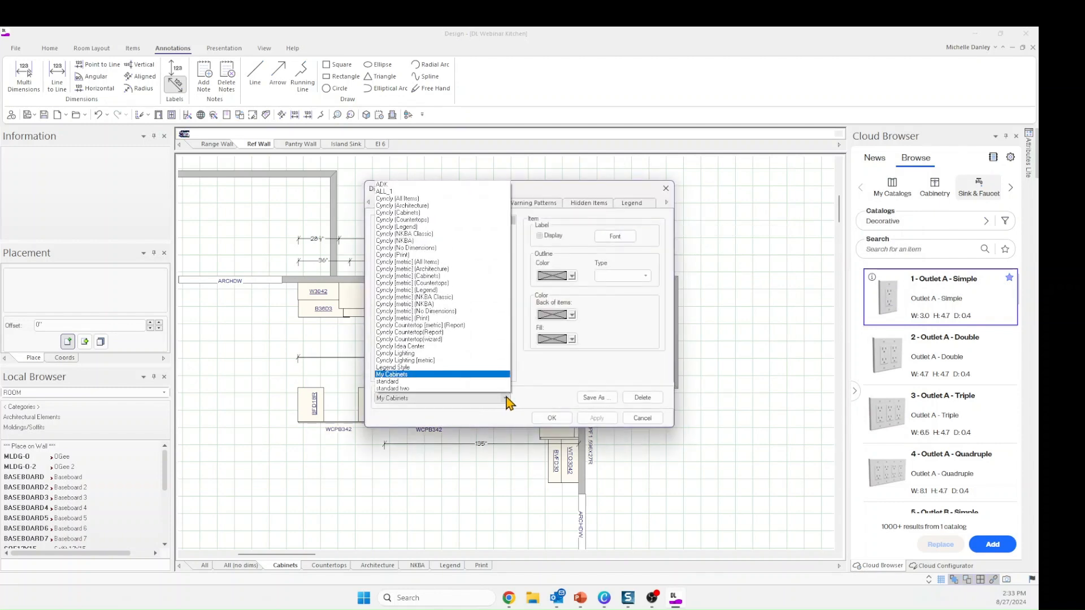
click(432, 213)
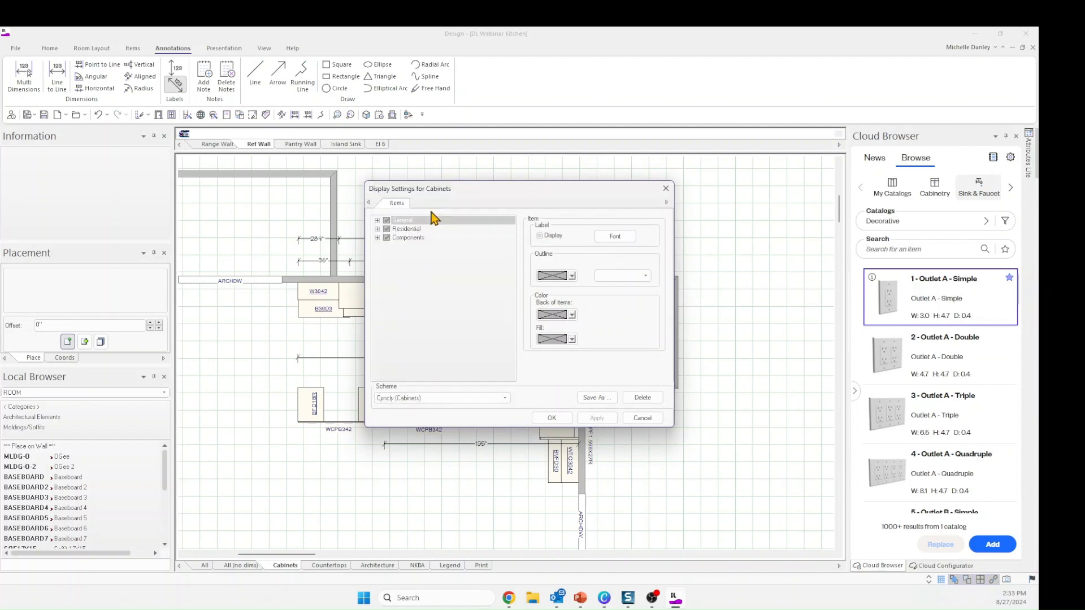
click(553, 418)
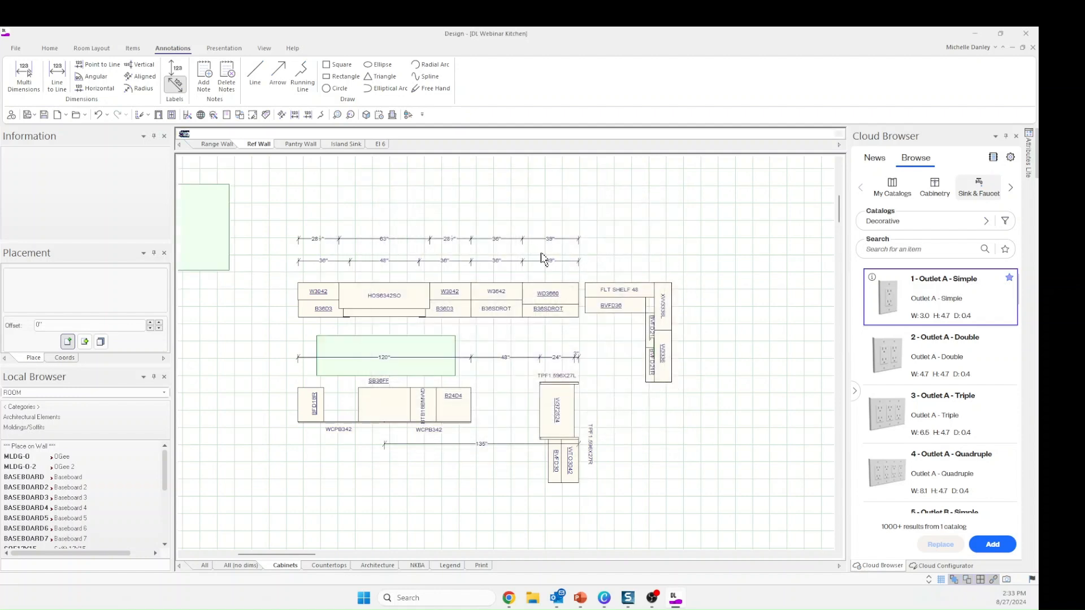
Apply the saved My Cabinets scheme to the Cabinets view through its display settings
right_click(646, 204)
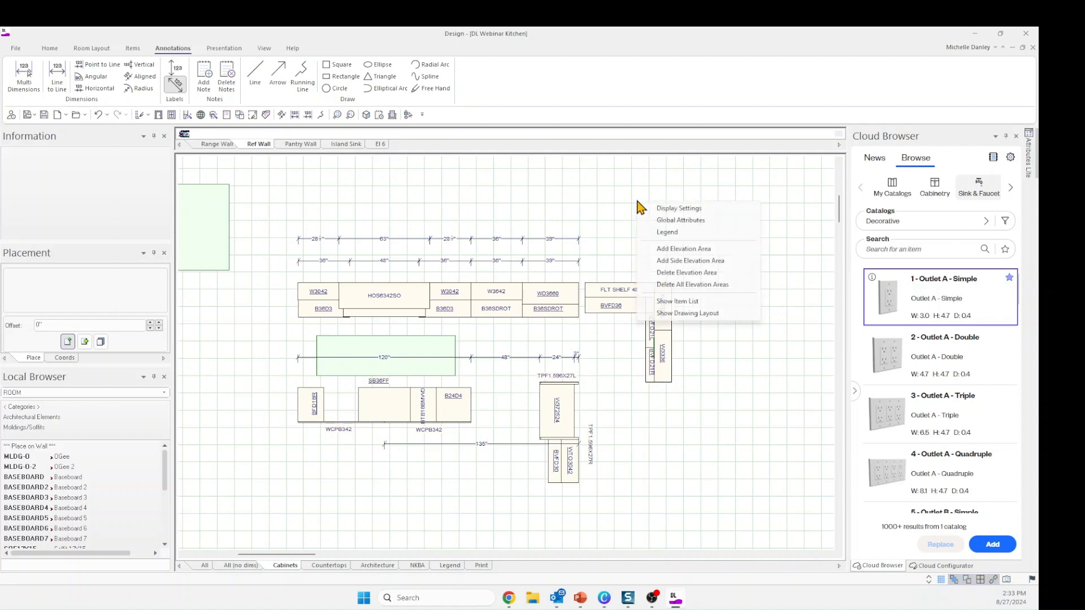
click(667, 209)
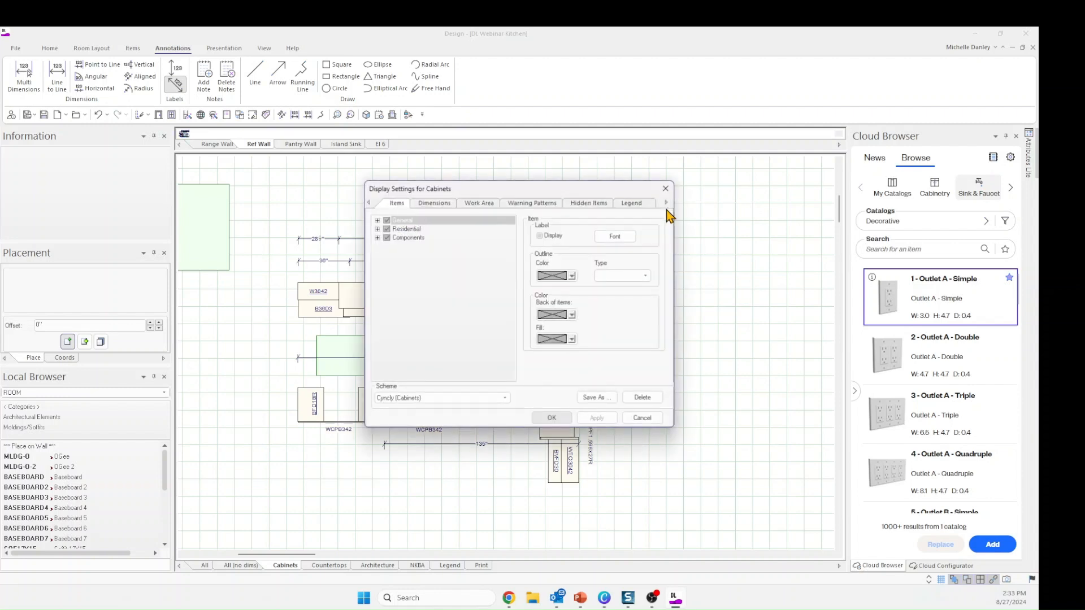
click(505, 398)
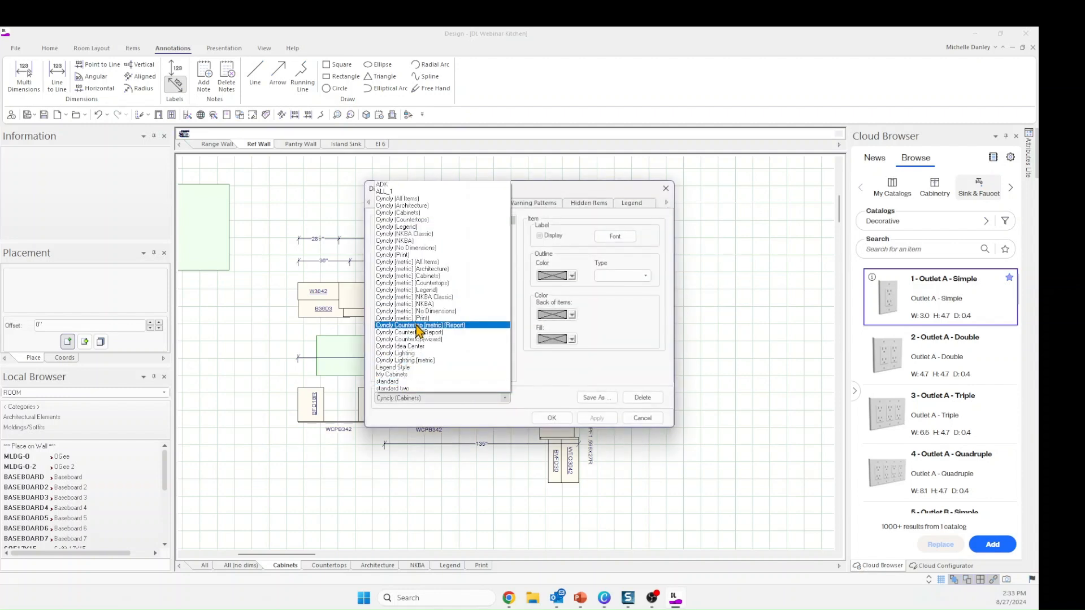
click(421, 375)
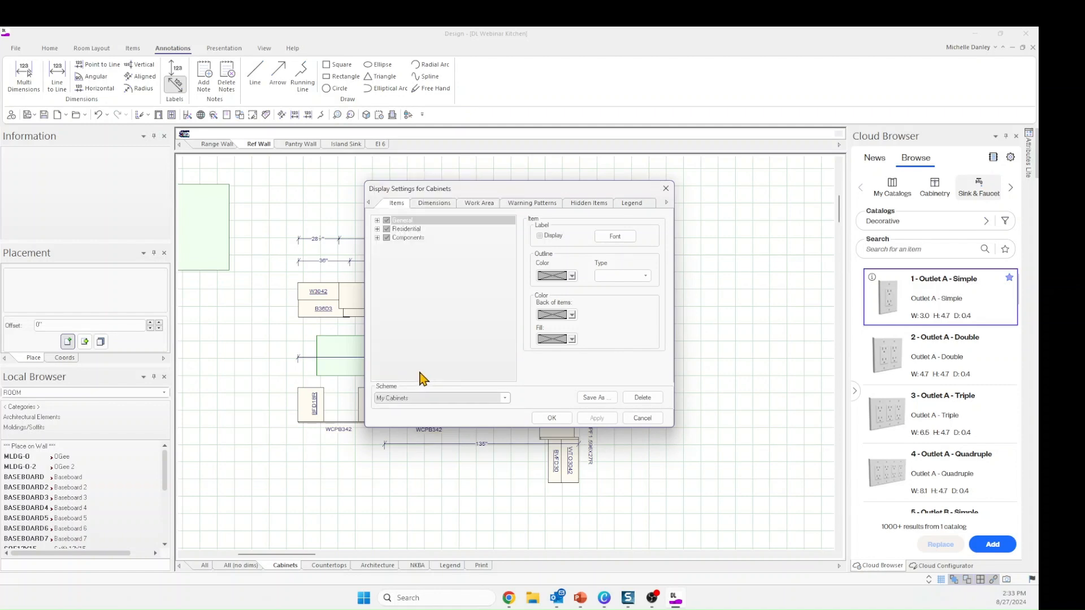
click(556, 419)
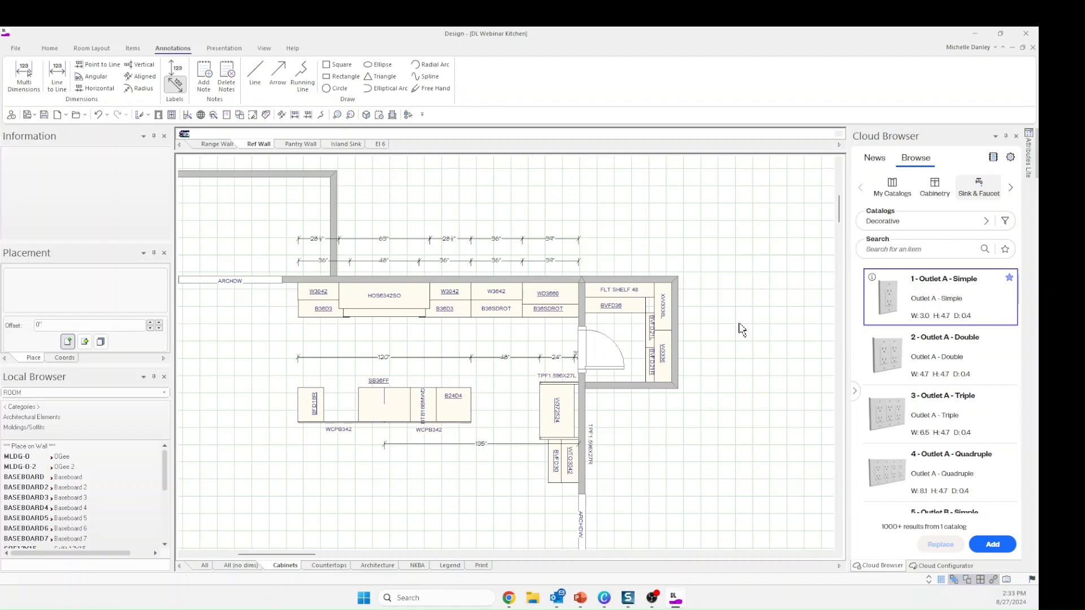
Compare the All floor plan view with the restyled Cabinets view, ending on the All view
click(205, 565)
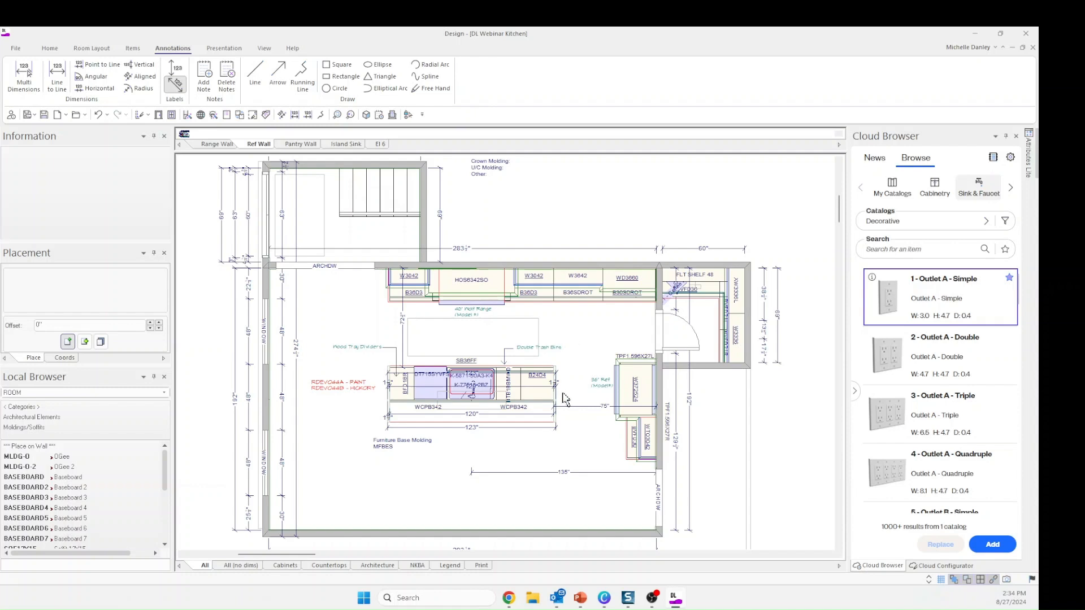
click(285, 566)
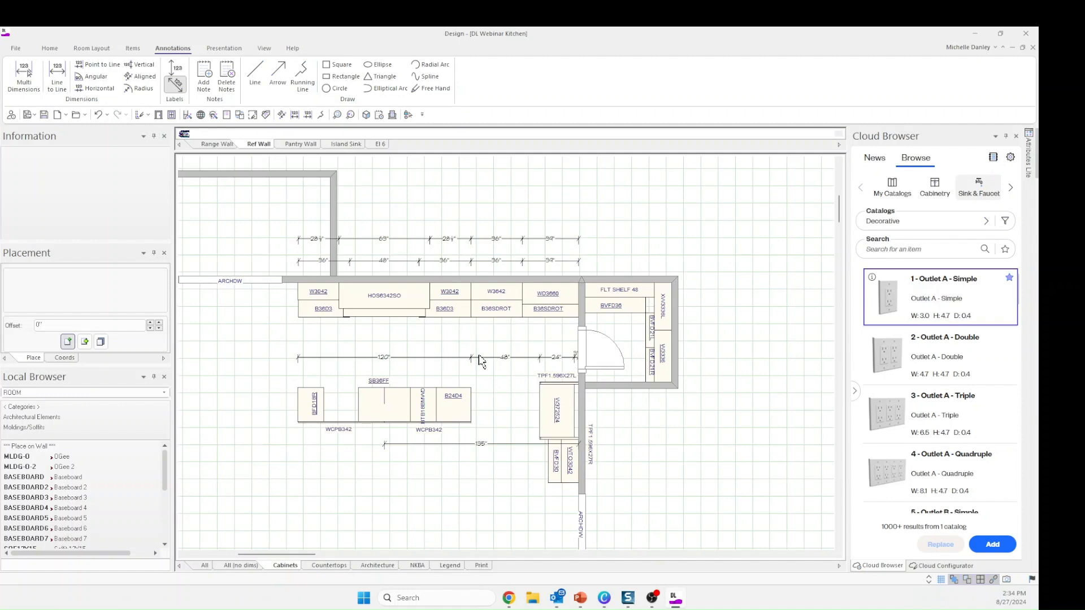
click(207, 563)
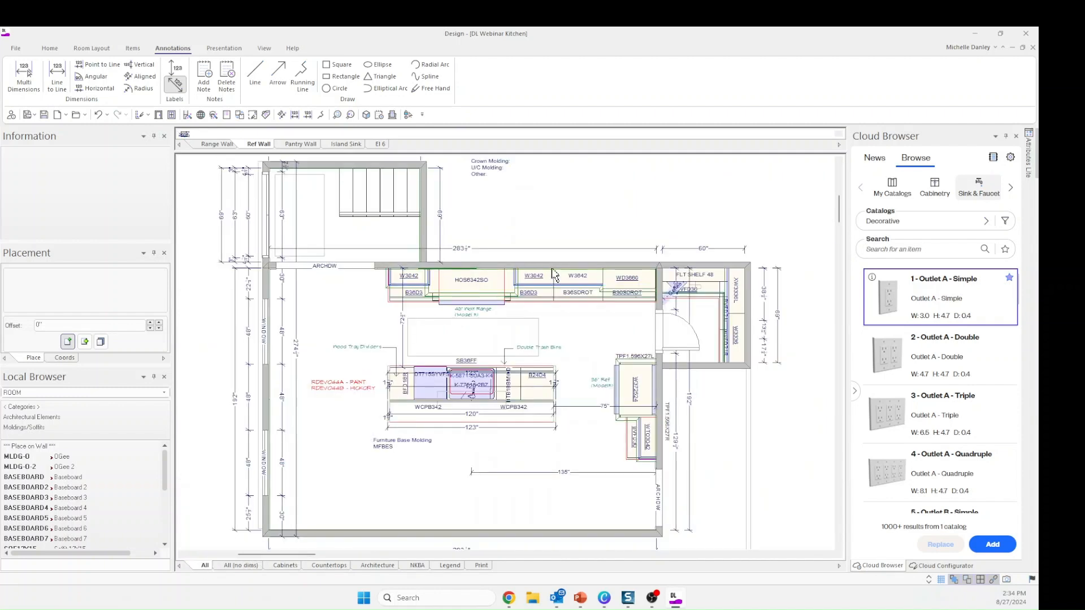
Apply the ALL_1 scheme to the All view in its display settings
right_click(565, 208)
click(591, 212)
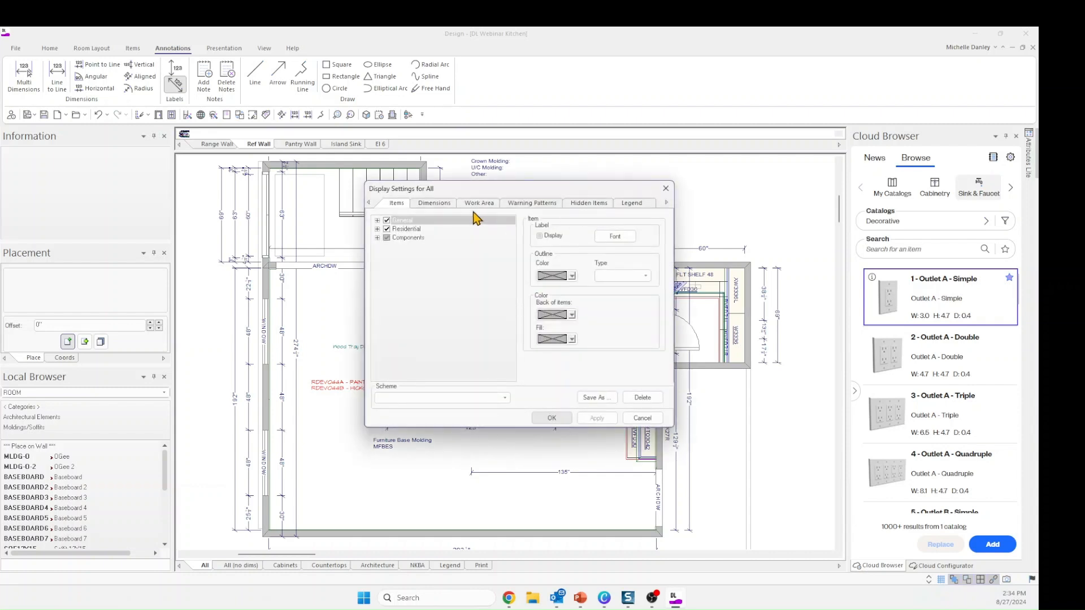
click(504, 399)
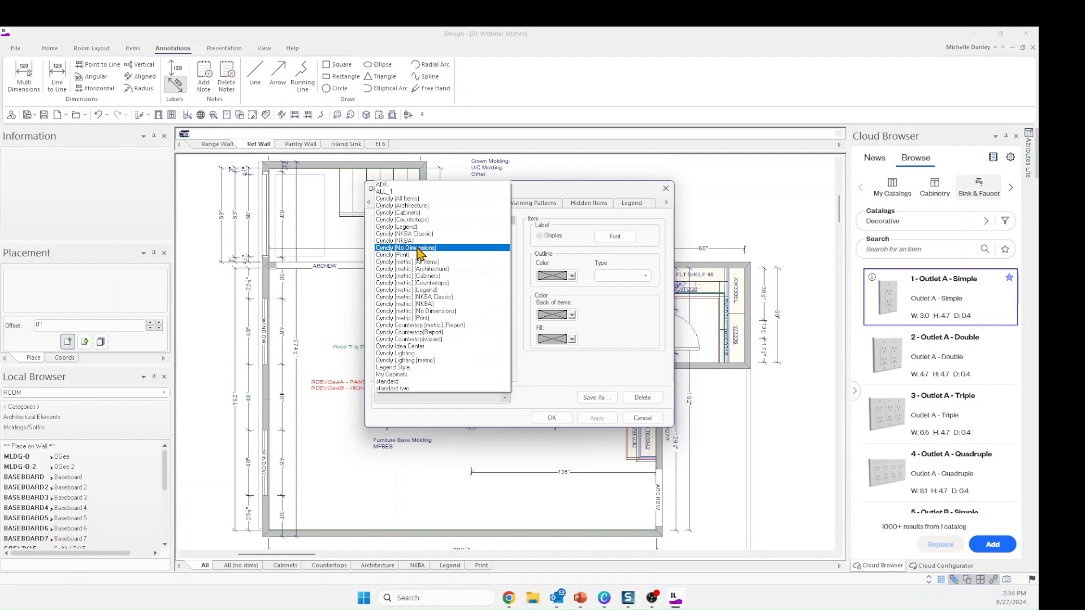
click(392, 191)
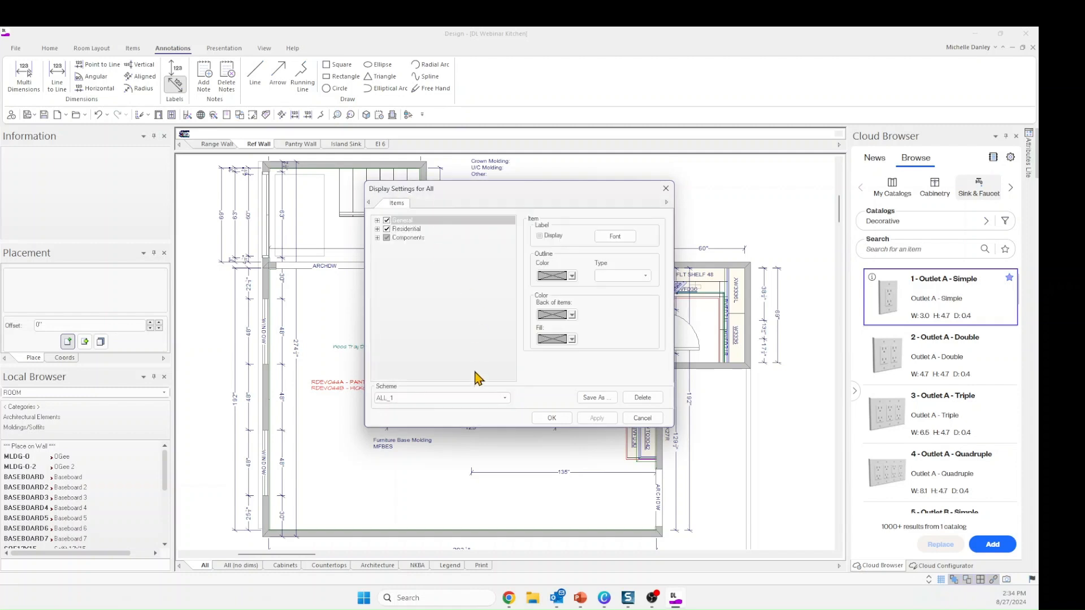
click(597, 418)
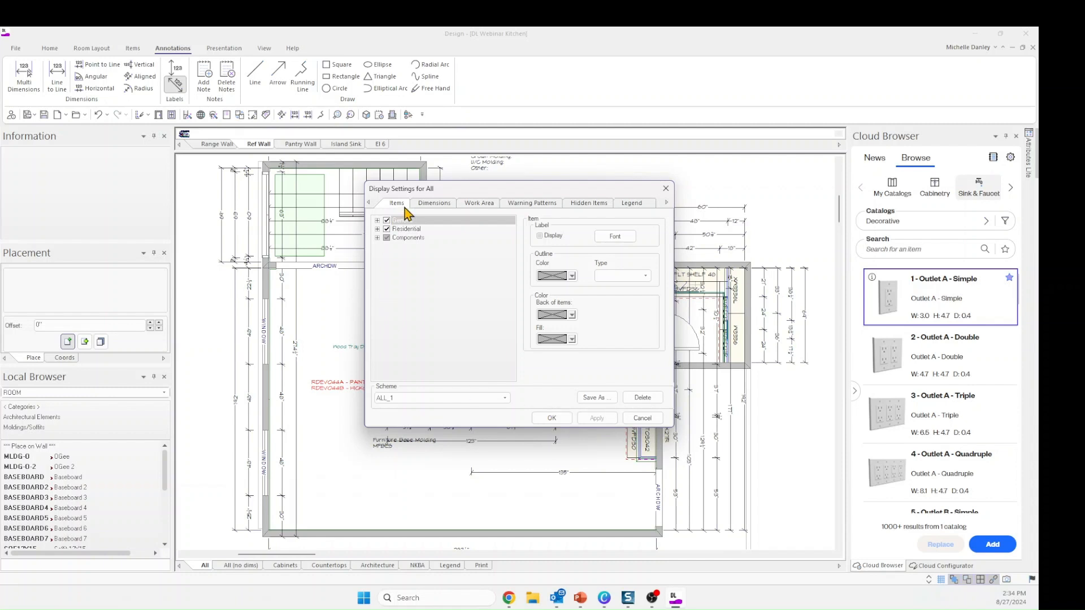
Change the All view's scheme to standard, apply it and close the display settings
click(506, 399)
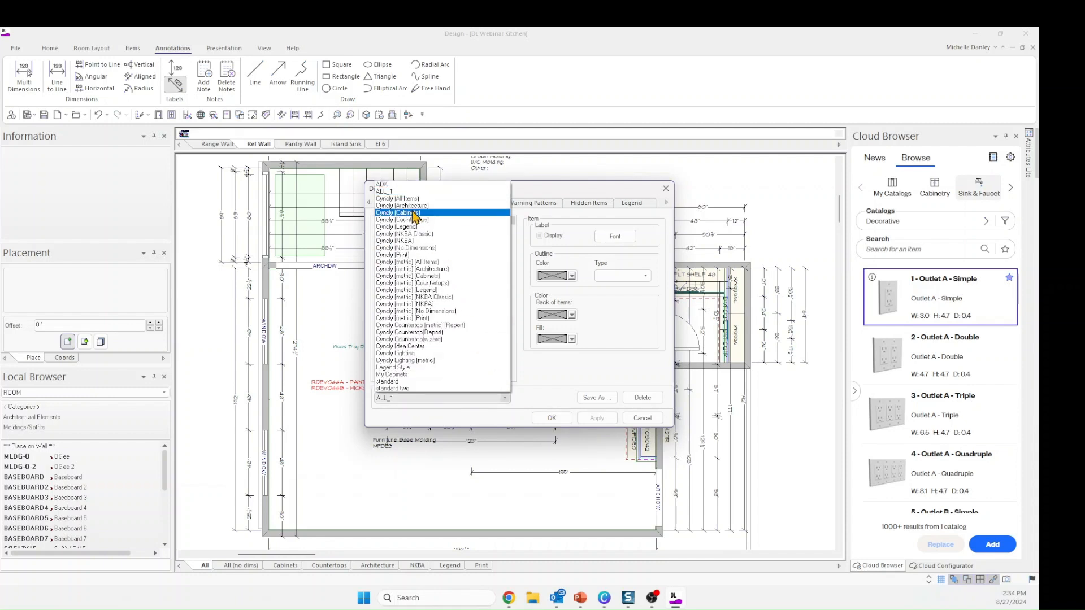
click(422, 383)
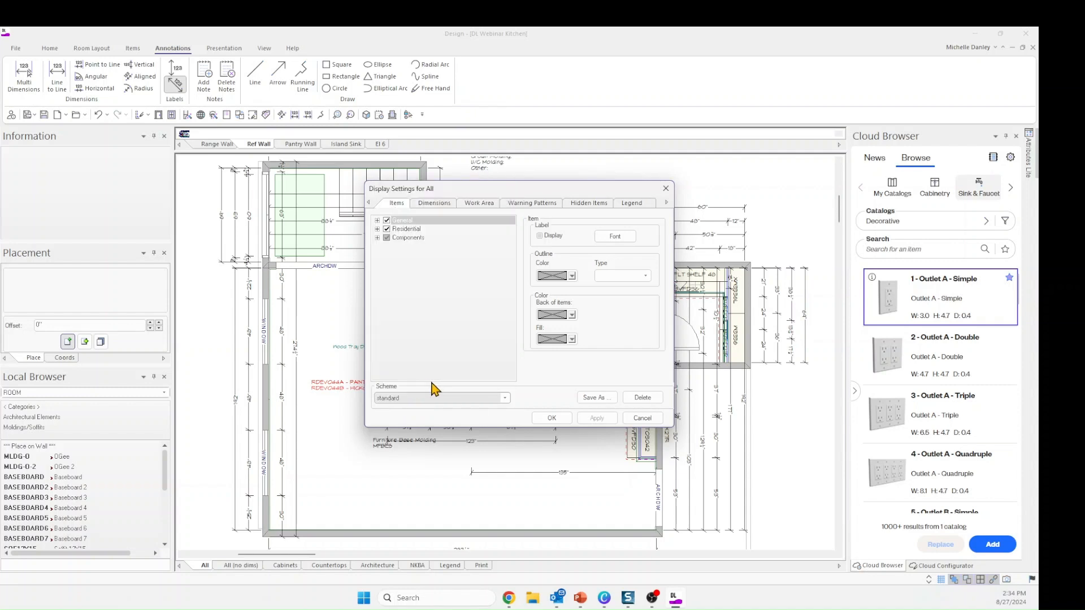
click(596, 418)
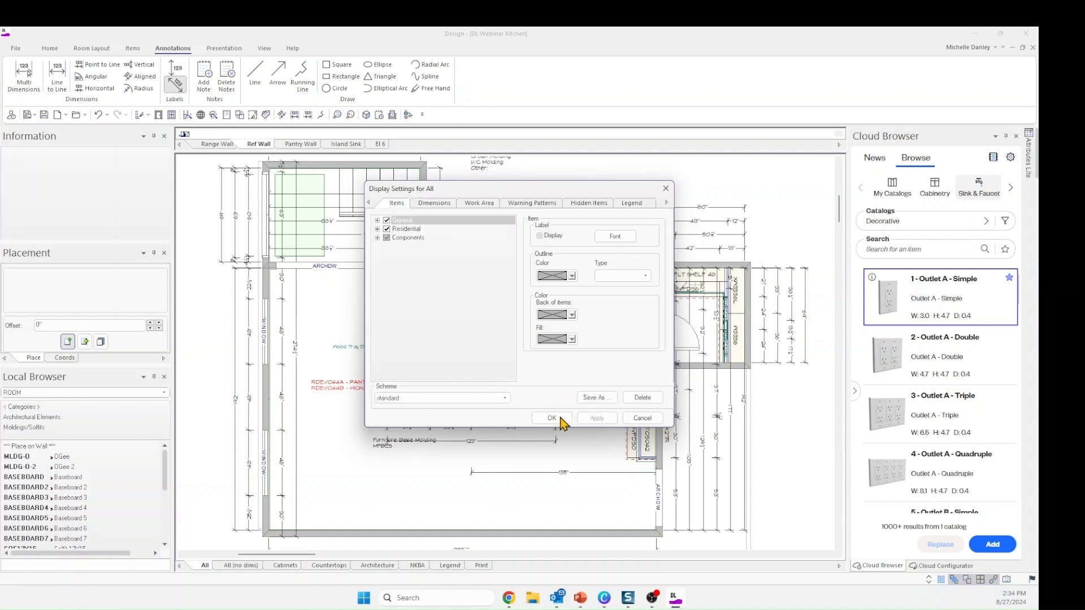
click(551, 418)
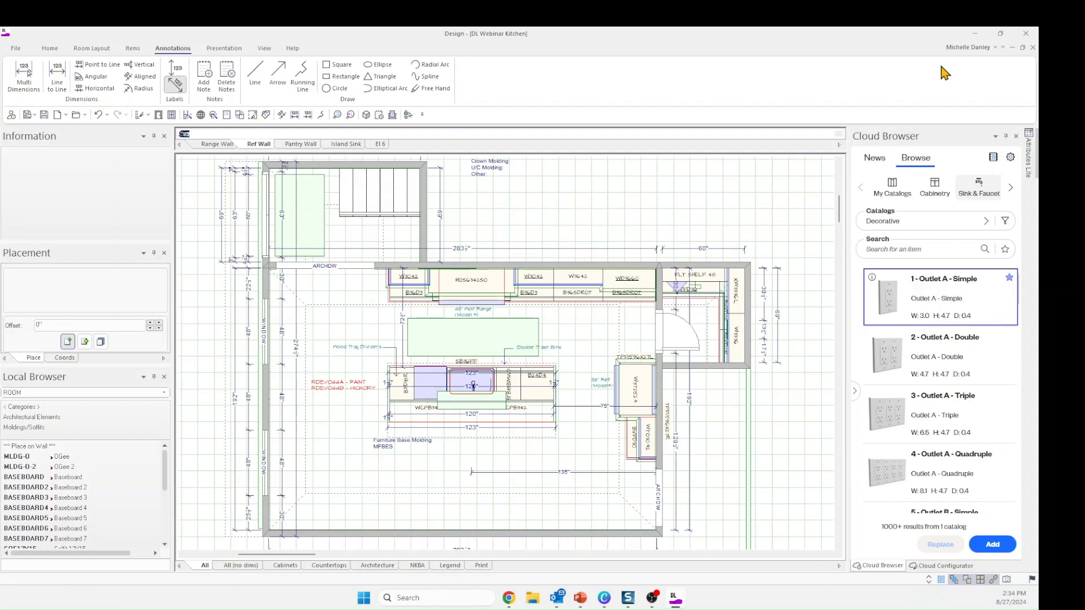
Switch to the DL Webinar Kitchen Modified design and save its All view's display settings as a floor plan scheme named My All
click(1012, 47)
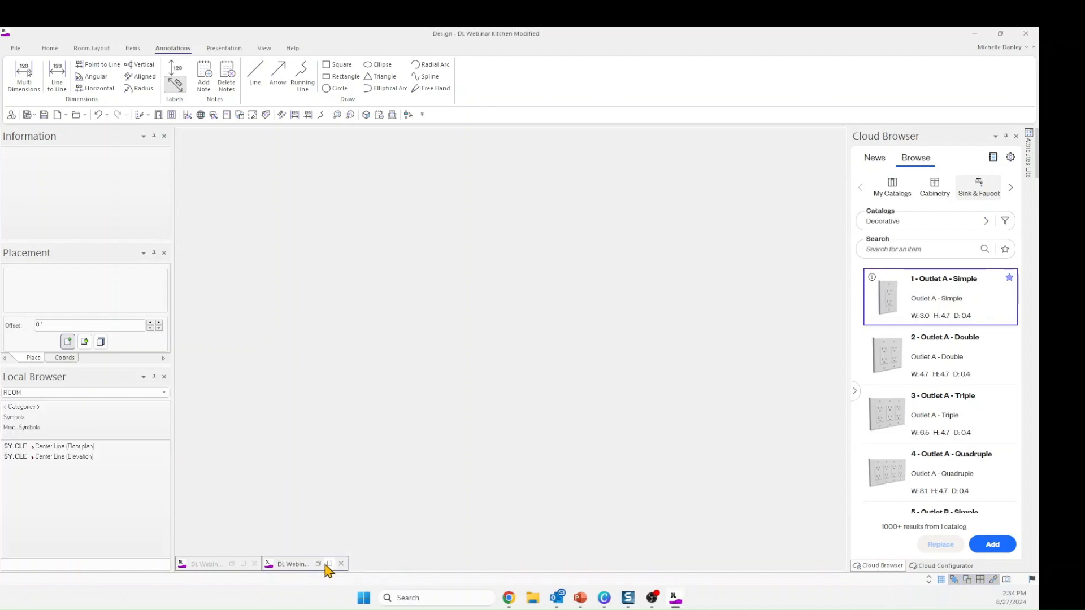
click(329, 564)
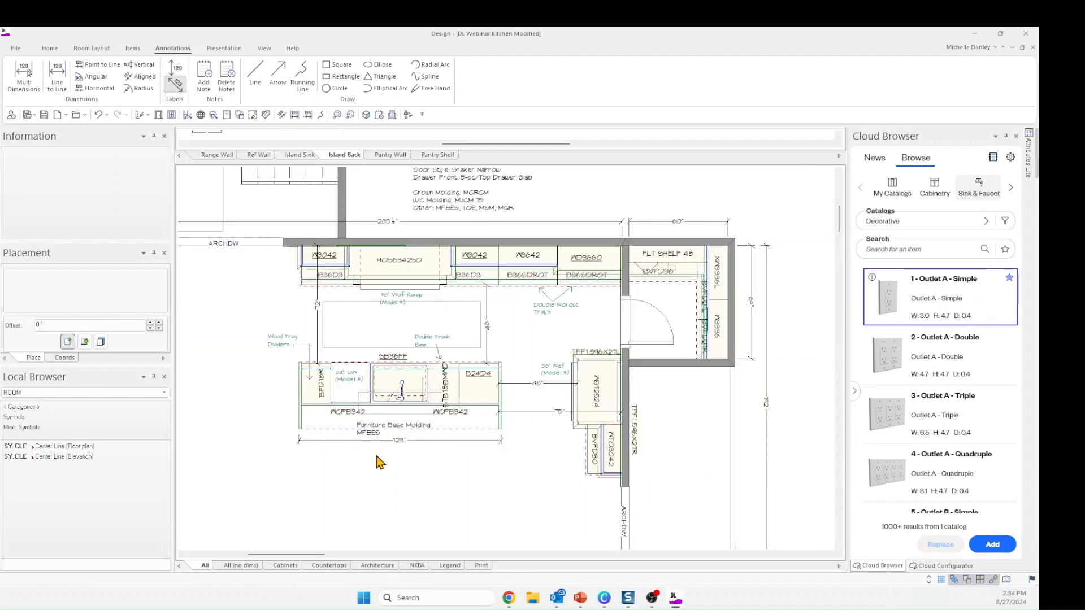
right_click(574, 202)
click(590, 204)
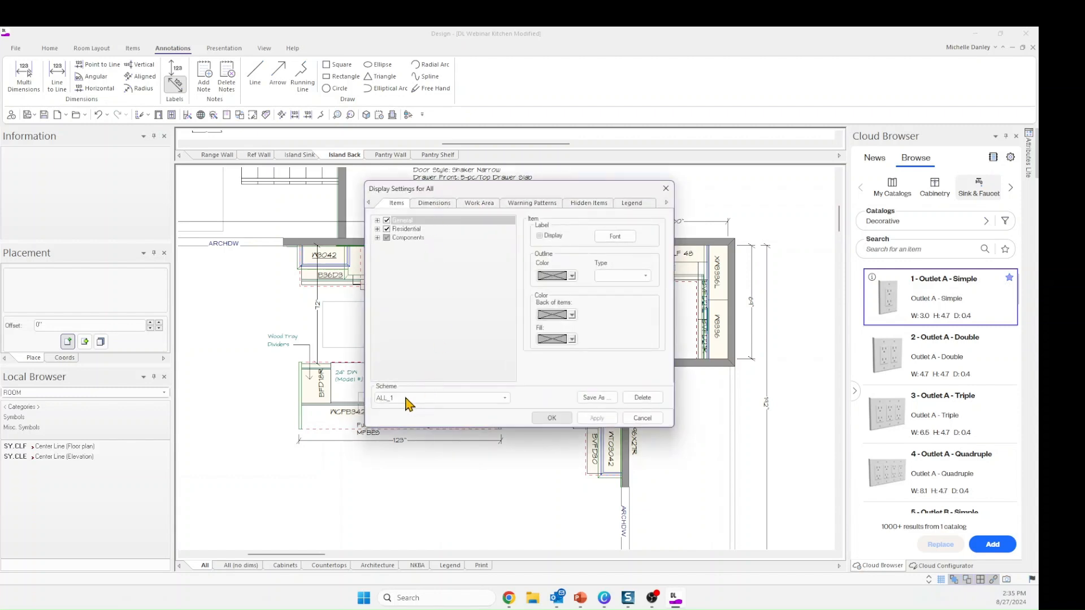
click(596, 398)
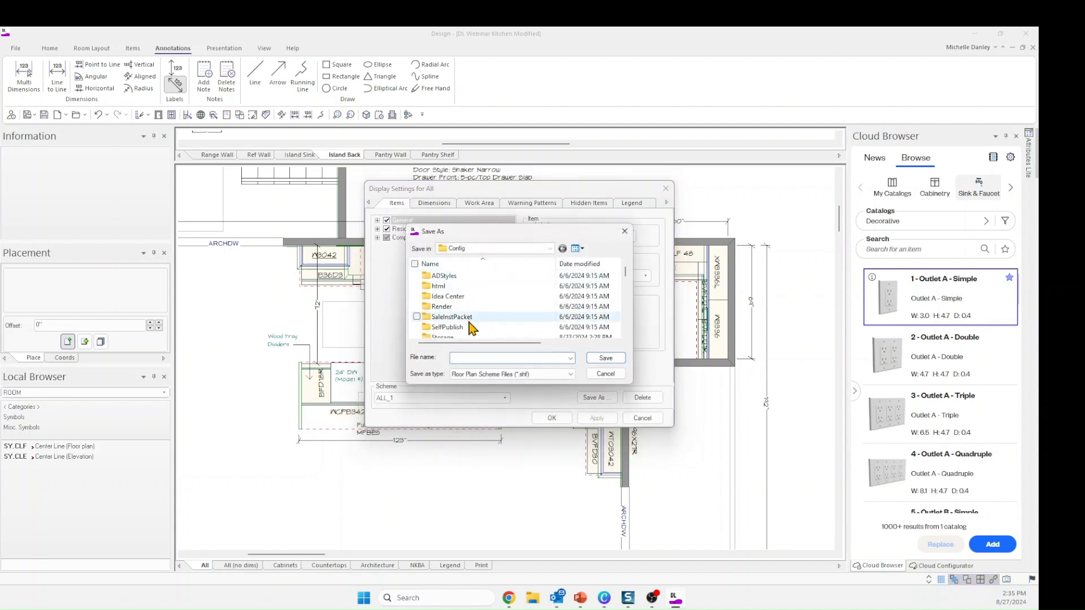
text(M)
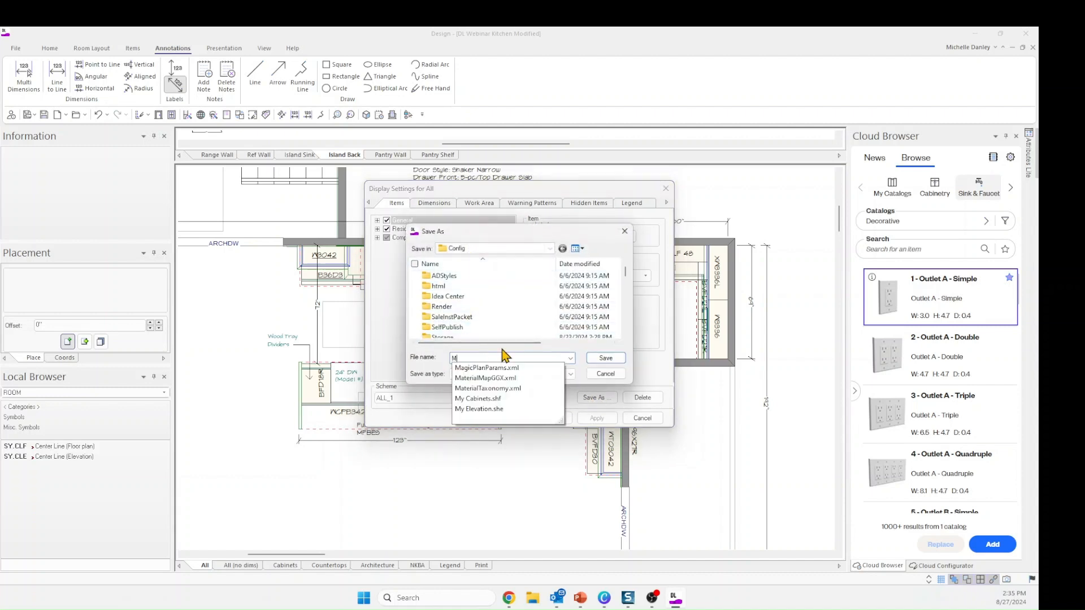
text(y All)
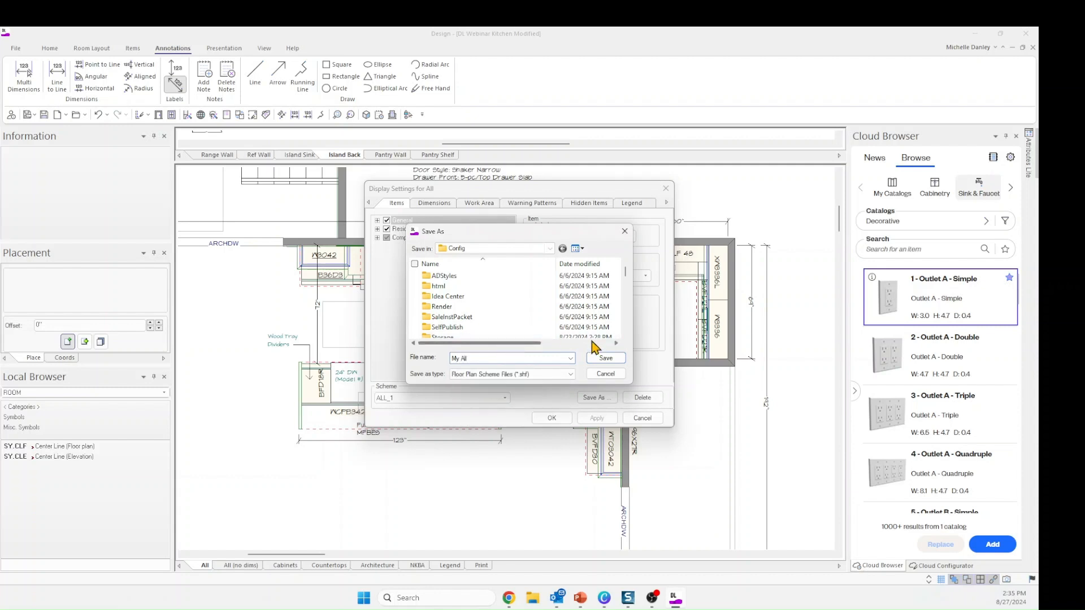
click(606, 357)
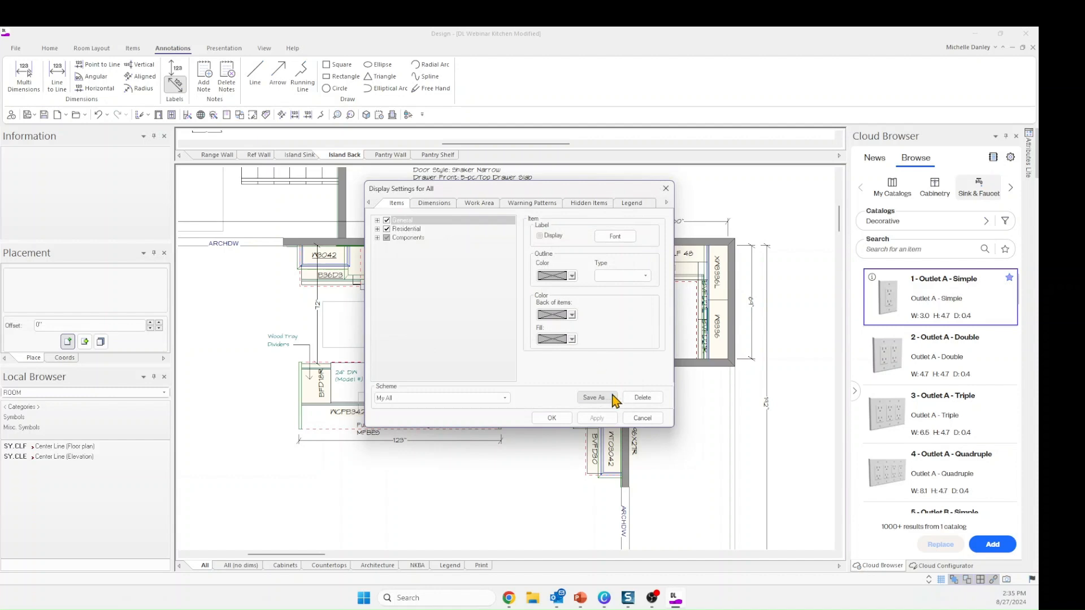
click(560, 417)
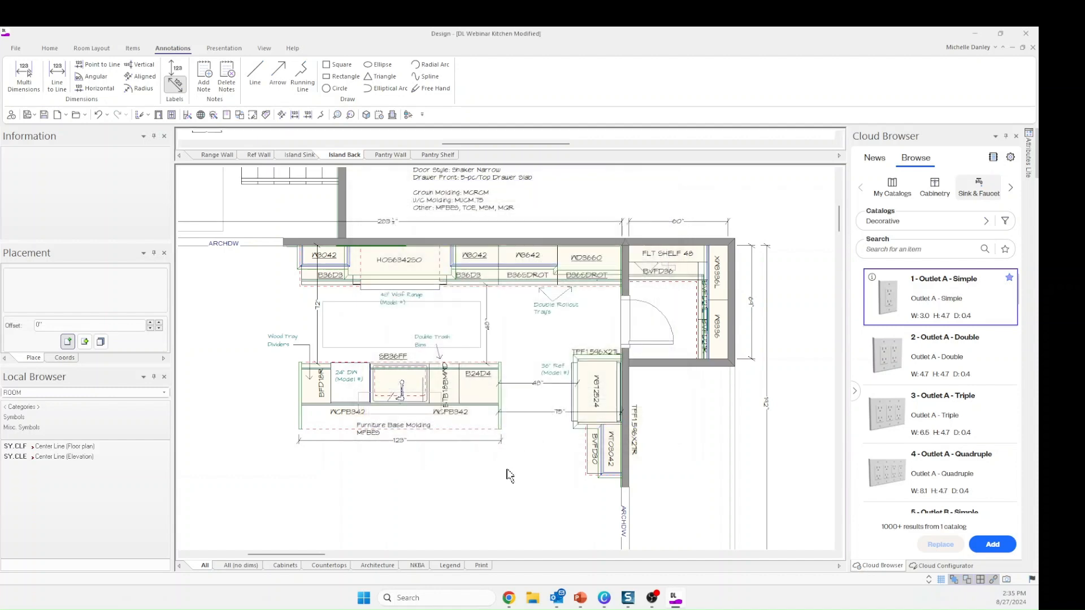
Return to the DL Webinar Kitchen design and apply the My All scheme to its All view
click(1012, 48)
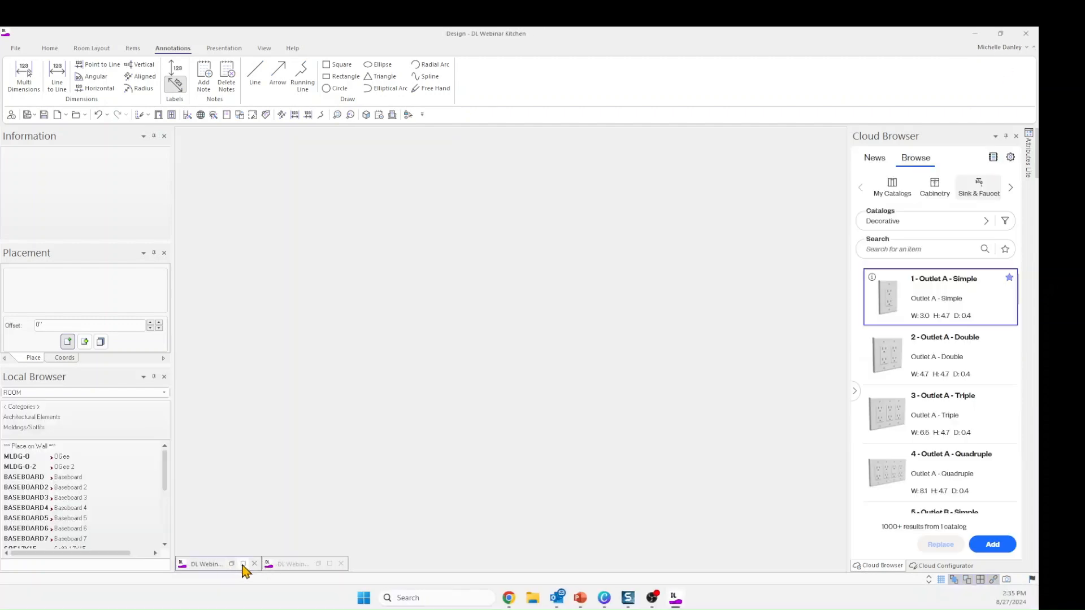
click(243, 564)
right_click(554, 219)
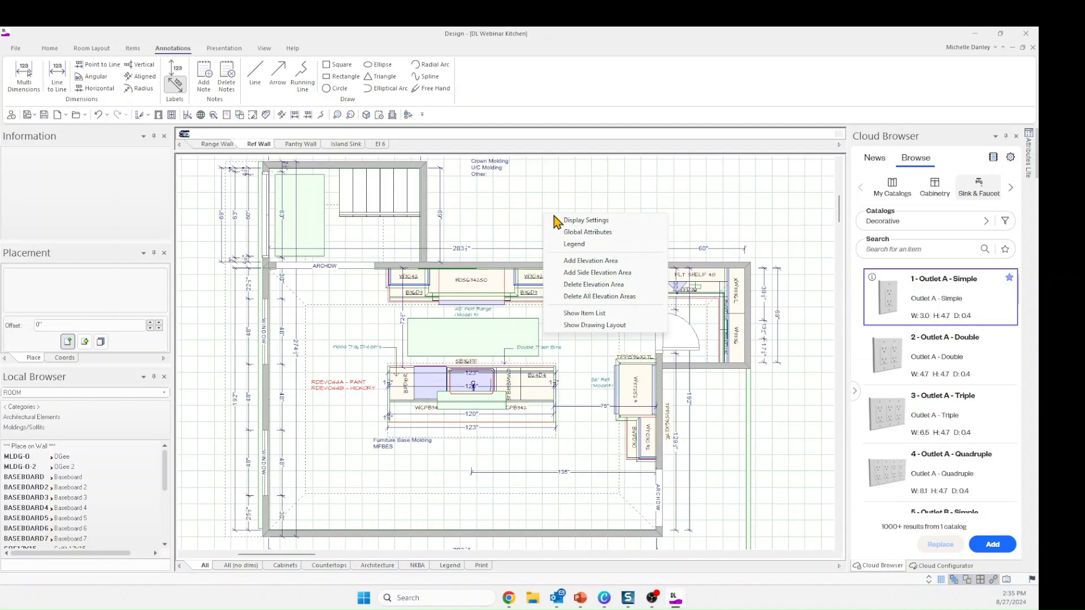
click(575, 221)
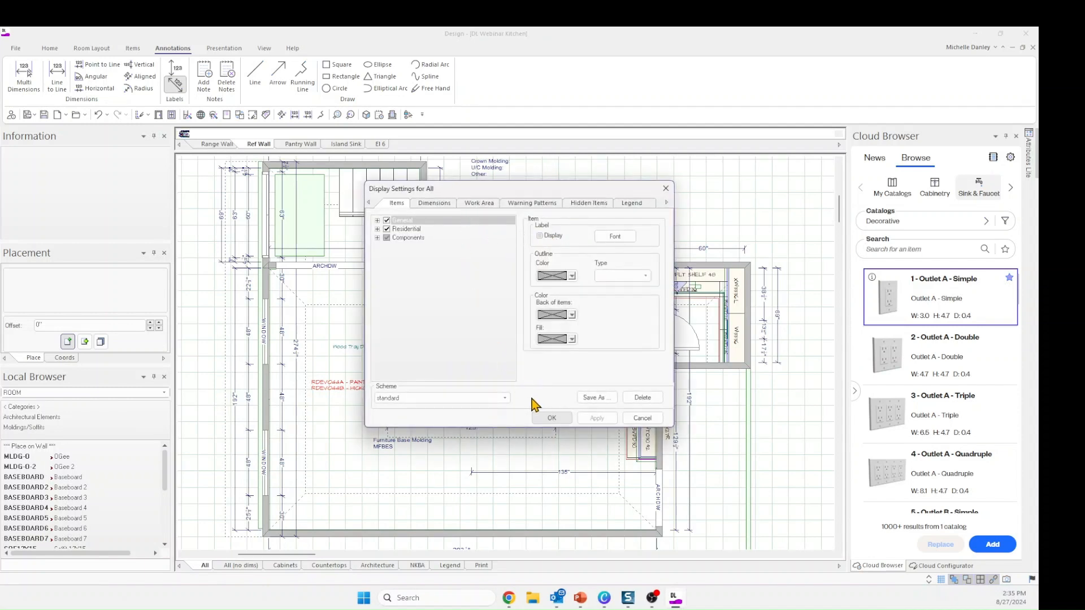
click(505, 398)
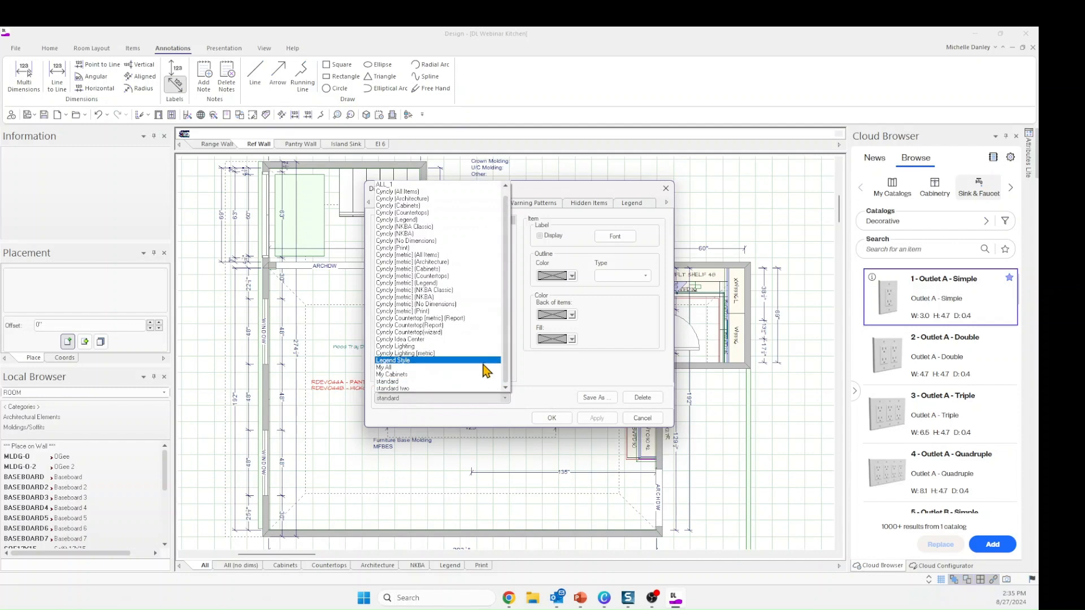
click(386, 369)
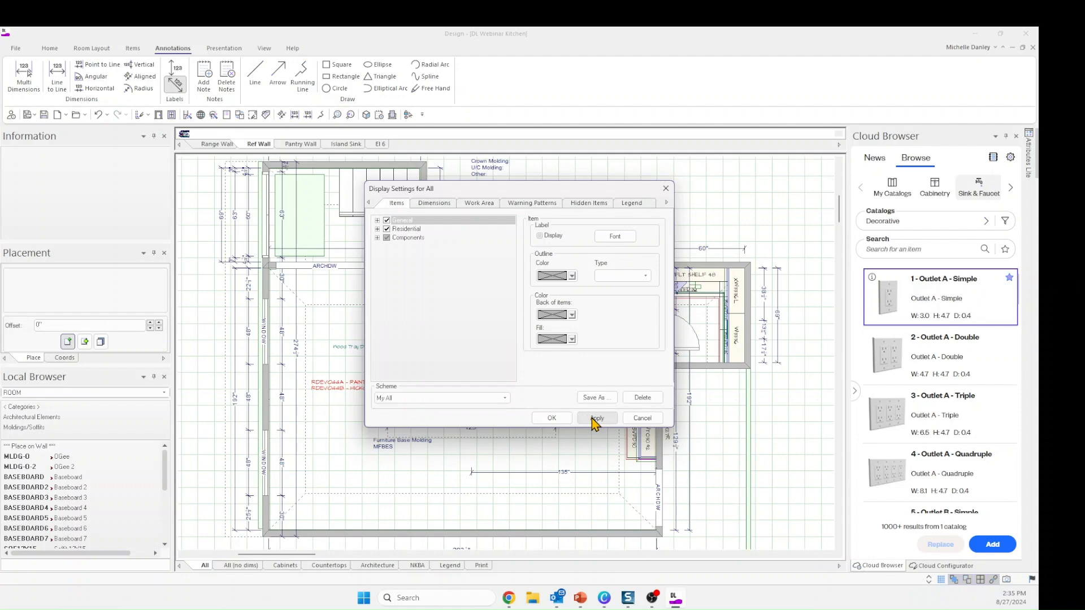
click(596, 419)
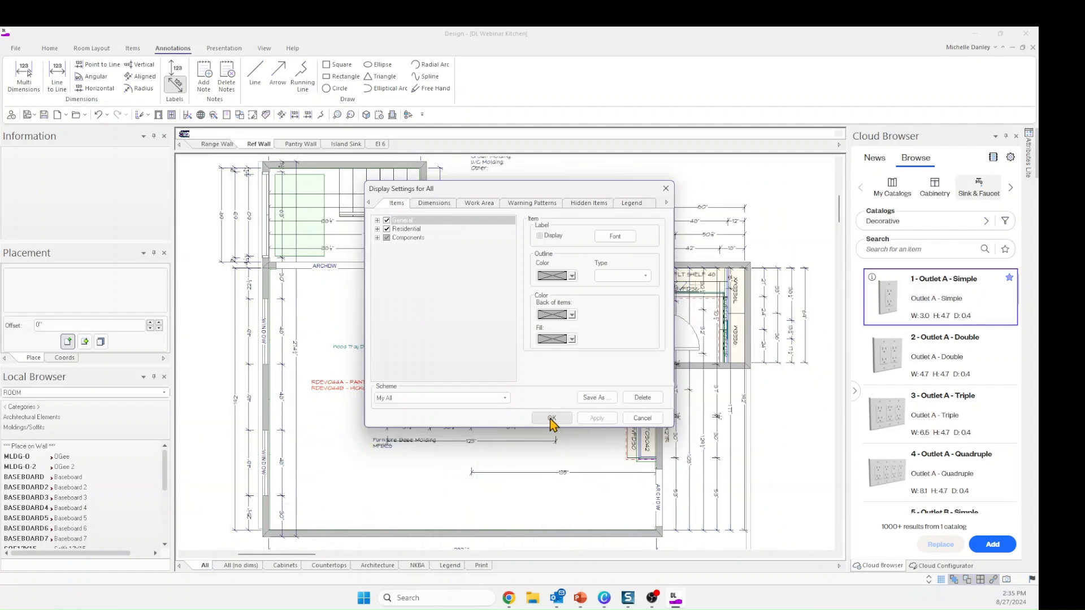
Turn off all Residential auto dimensions in the All view's display settings and apply the change
click(552, 418)
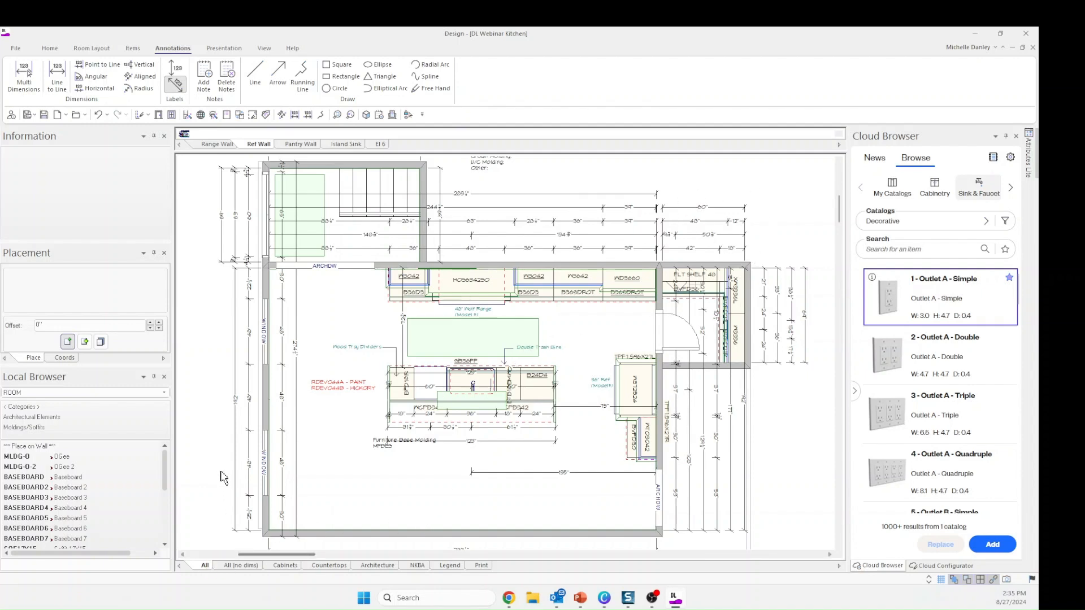
right_click(353, 476)
click(401, 360)
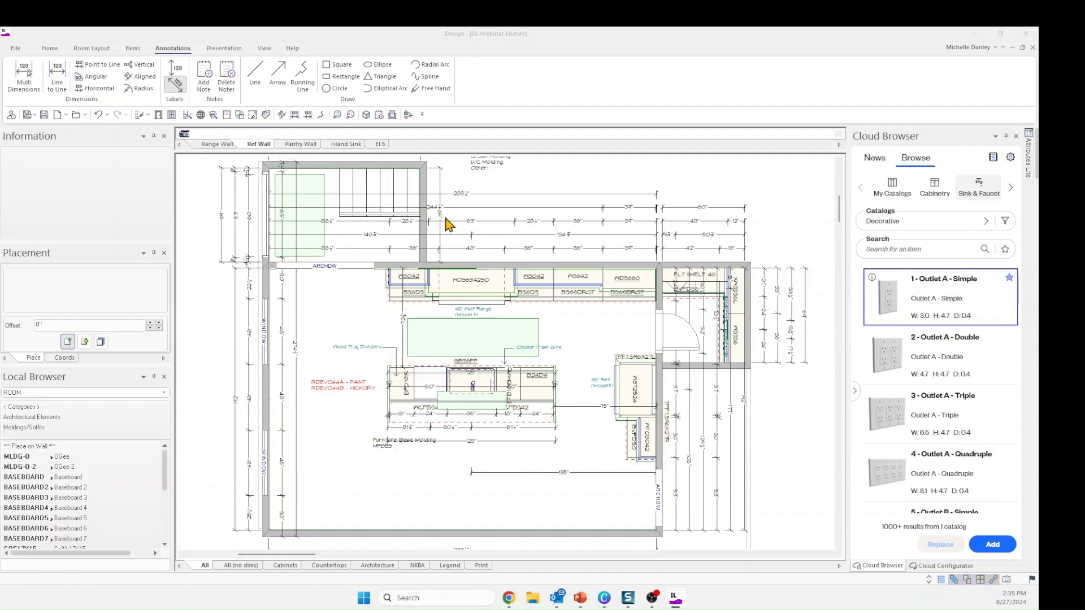
click(435, 204)
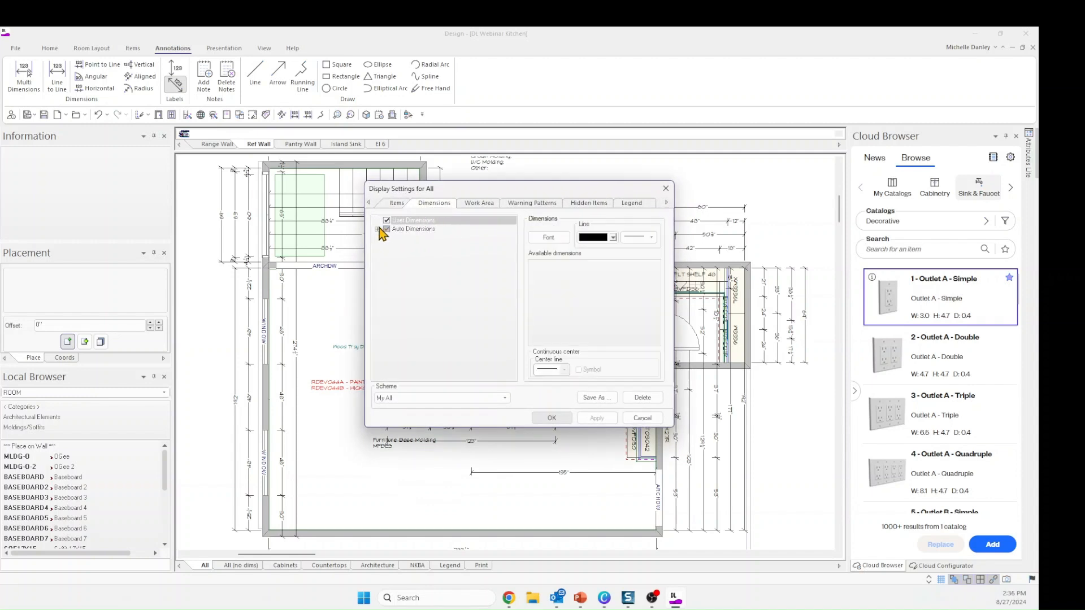
click(377, 229)
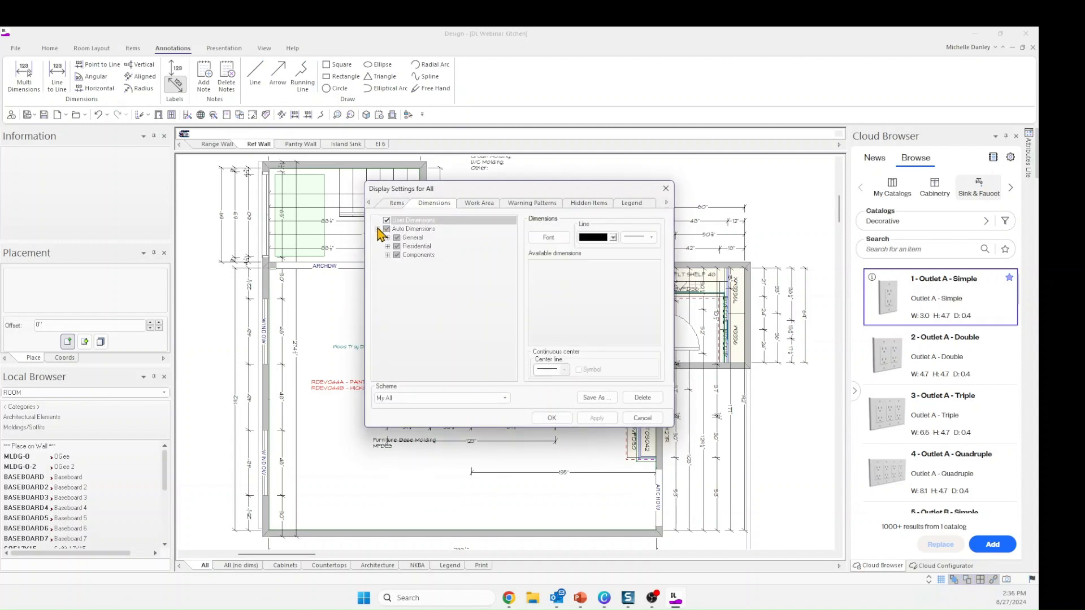
click(413, 229)
click(388, 238)
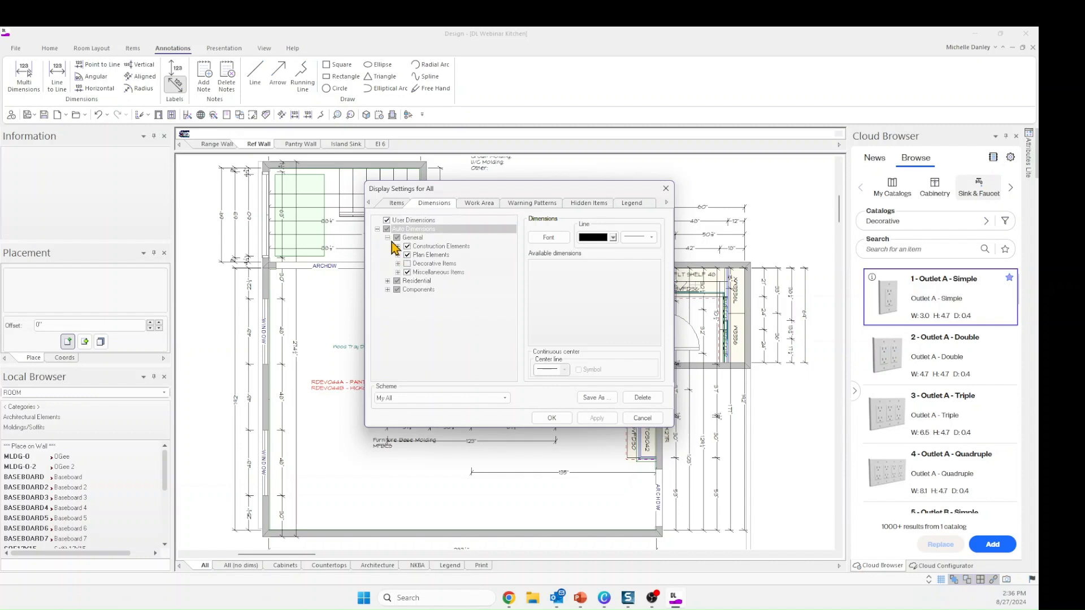
click(387, 238)
click(387, 246)
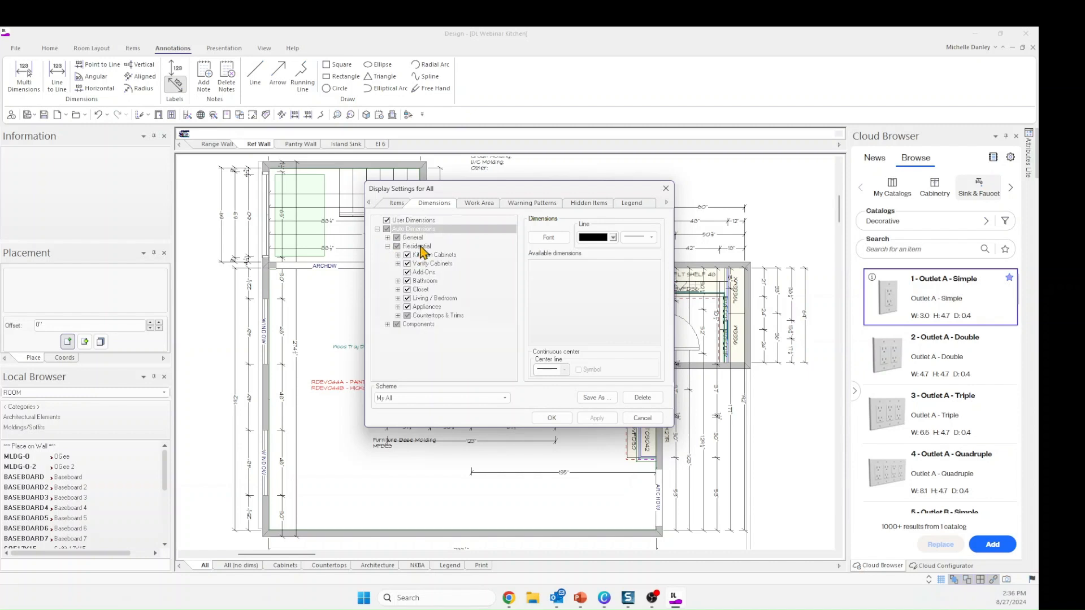
click(421, 247)
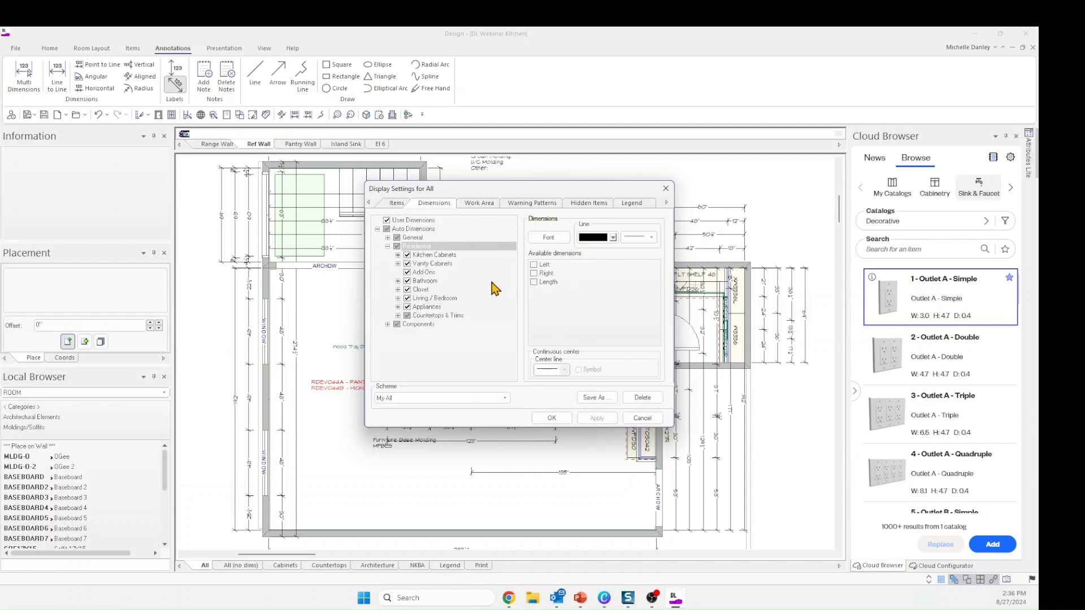
click(397, 247)
click(397, 247)
click(598, 418)
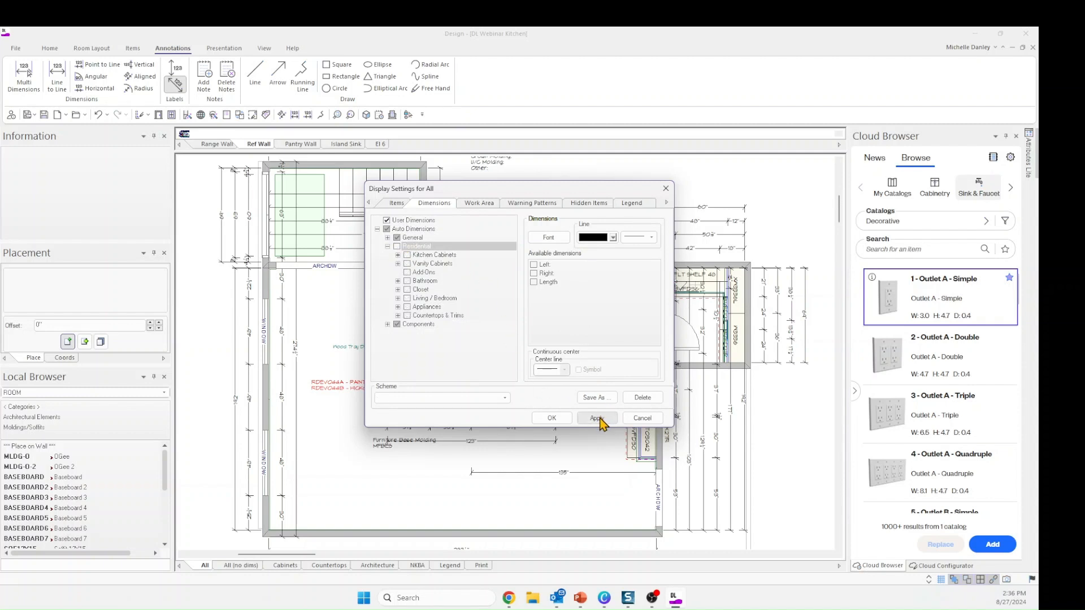
click(552, 419)
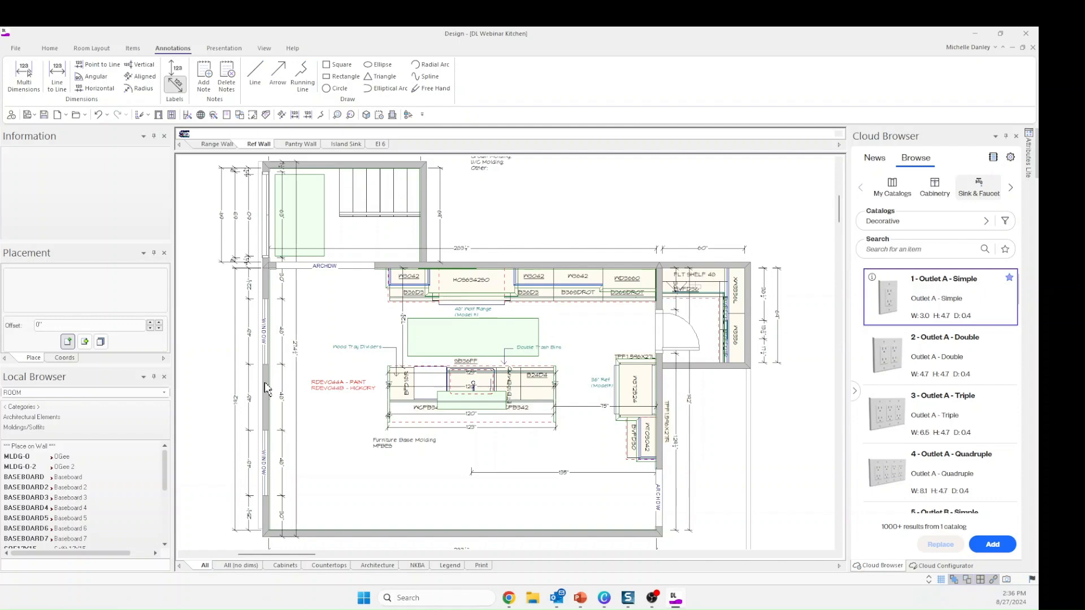
For the placement zone outside the kitchen's left wall, turn off Angle and every Continuous (length) dimension, keeping only Length, and apply
scroll(280, 370, down, 2)
scroll(287, 384, up, 2)
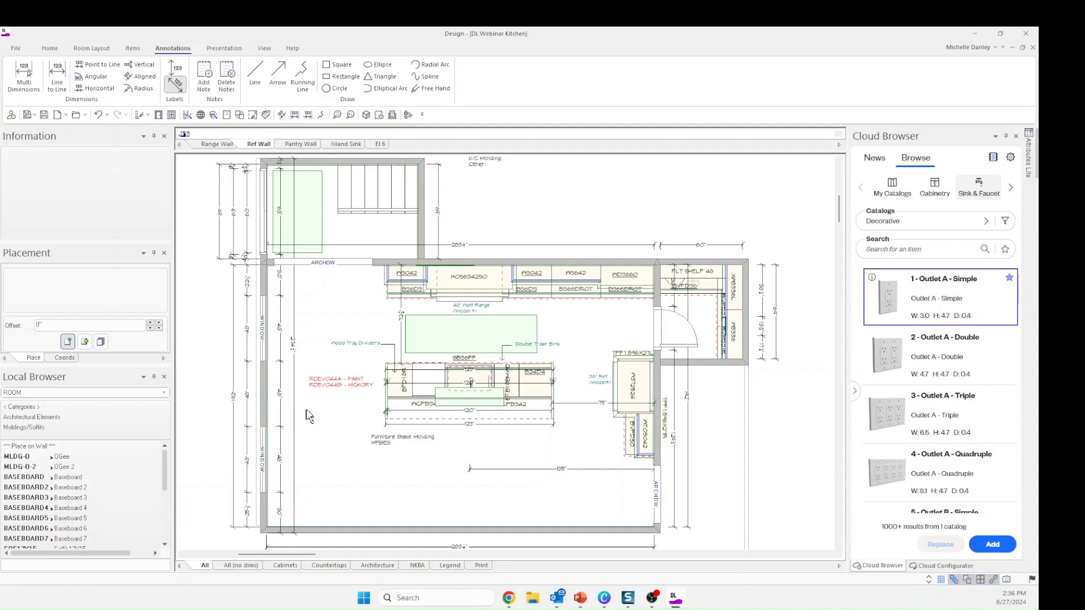
right_click(289, 391)
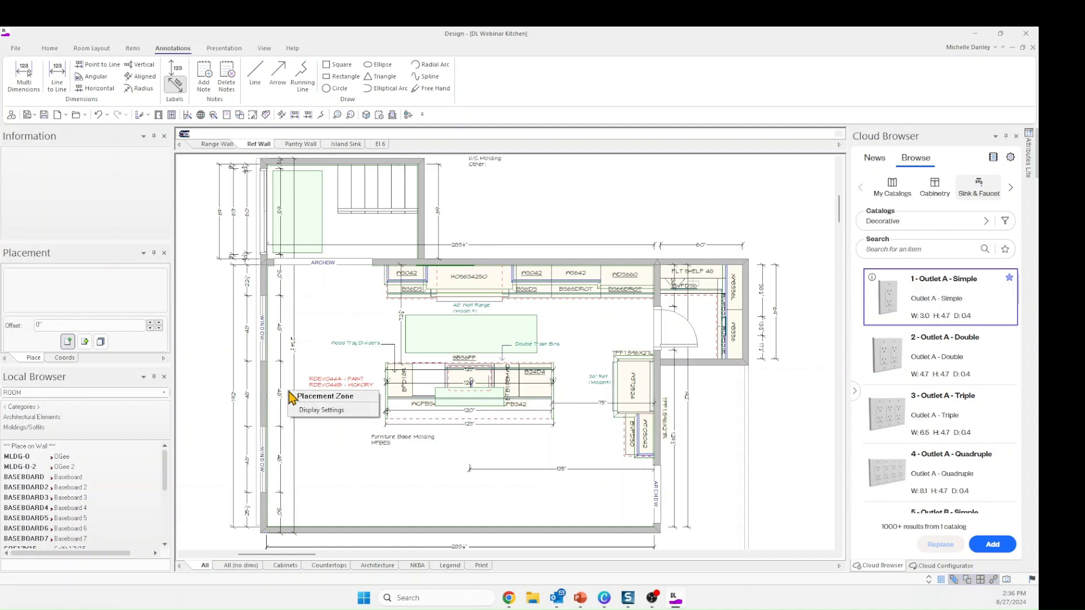
click(333, 416)
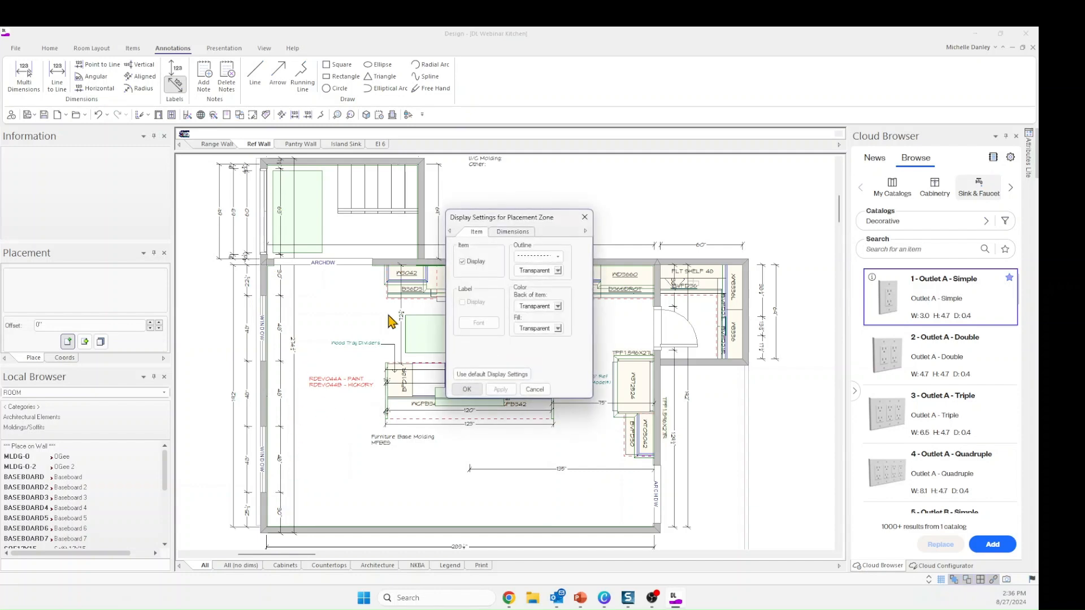
click(526, 233)
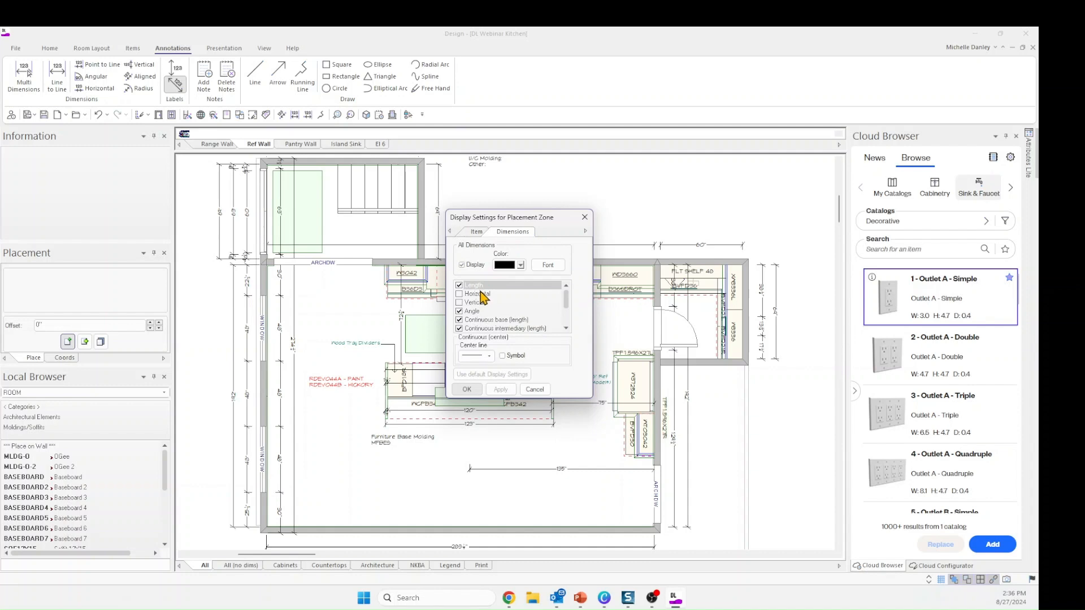
click(459, 312)
click(459, 320)
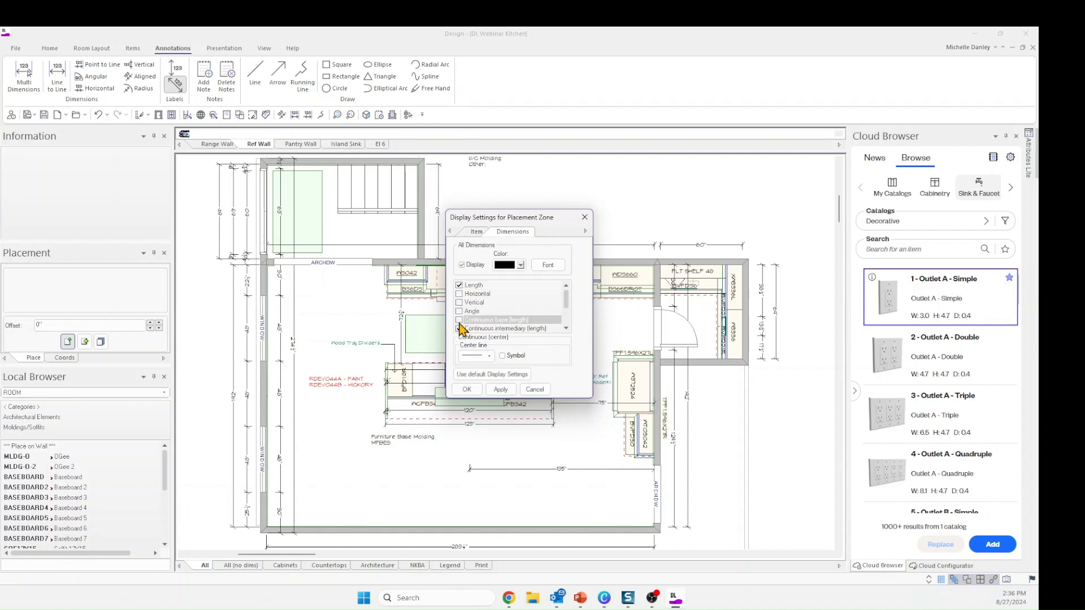
click(459, 327)
scroll(476, 320, down, 2)
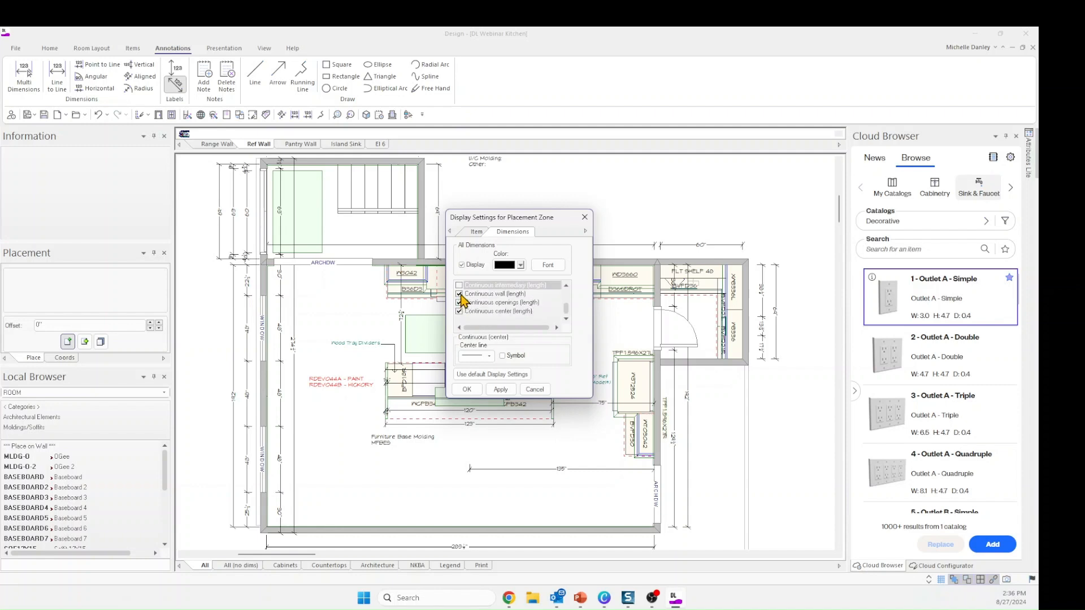
click(459, 294)
click(459, 303)
click(459, 311)
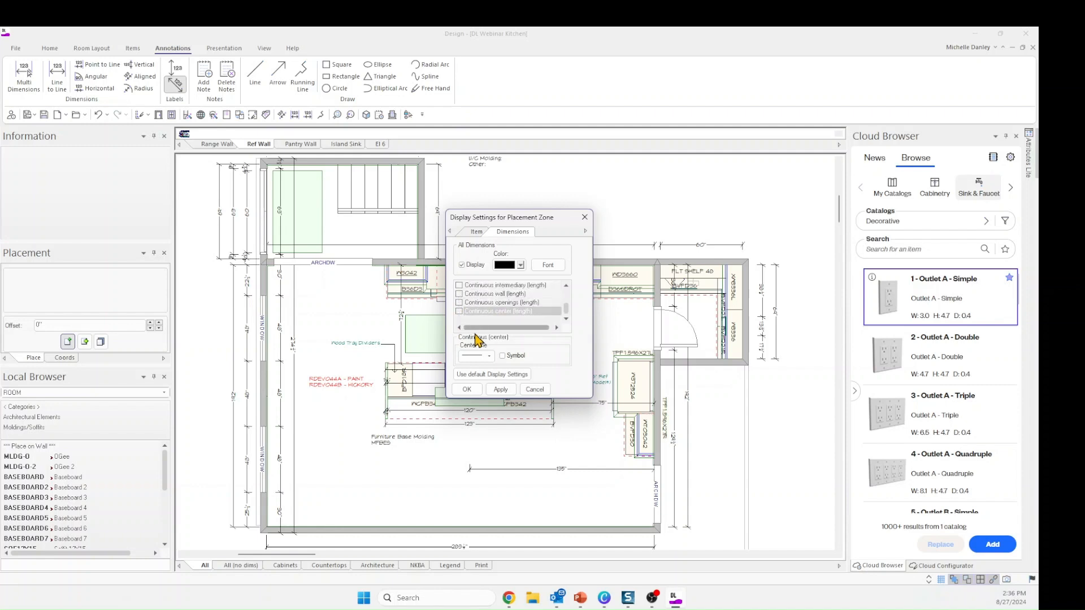
click(501, 390)
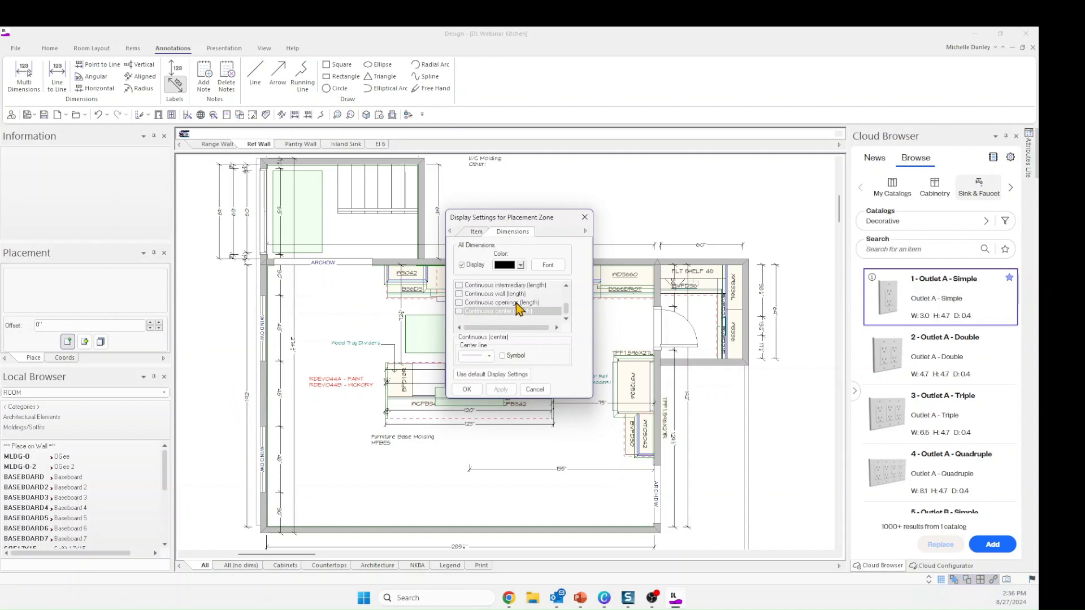
click(465, 390)
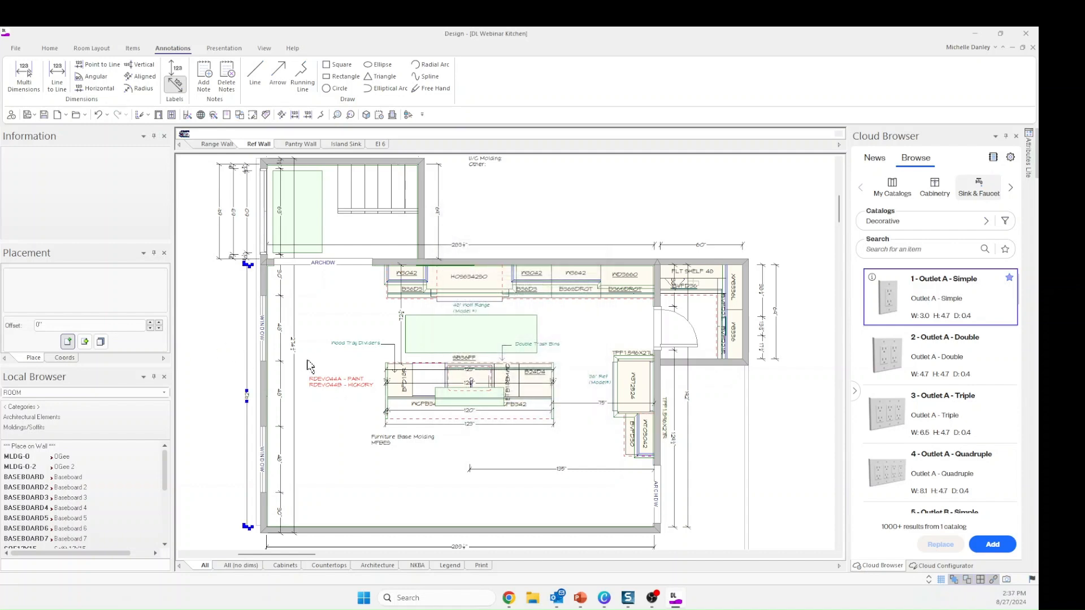
For the placement zone inside the kitchen's left wall, turn off Length, Angle and every Continuous (length) dimension, and apply
click(313, 325)
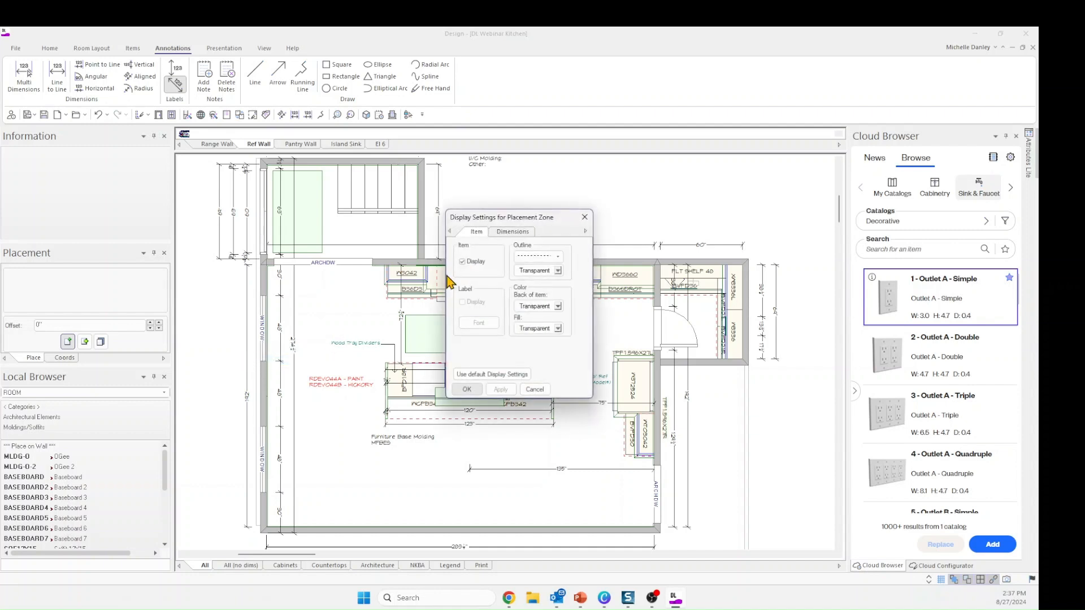
click(512, 232)
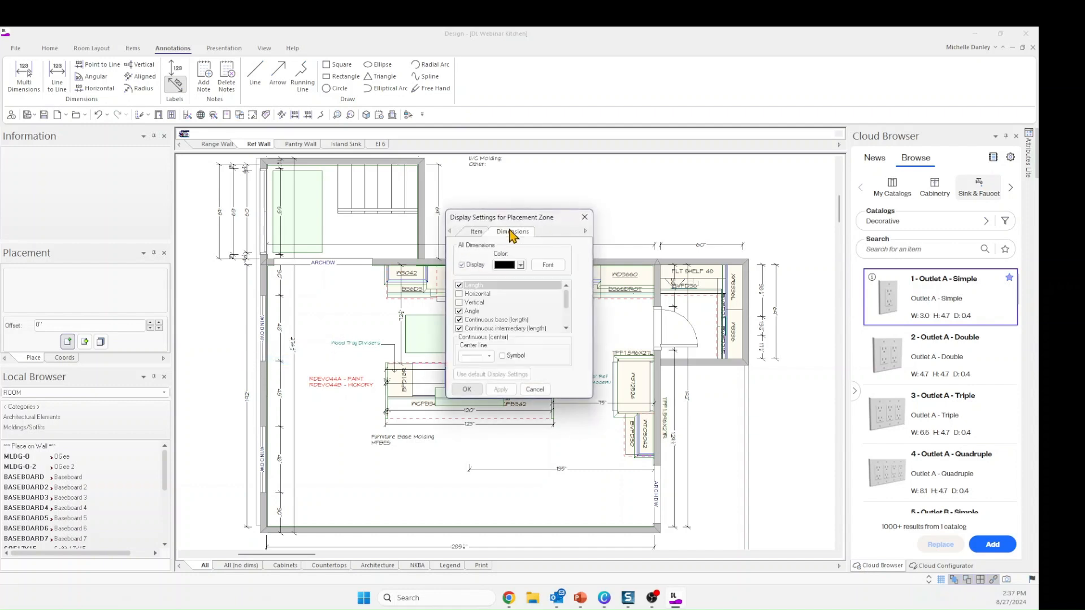
click(459, 285)
click(459, 311)
click(459, 320)
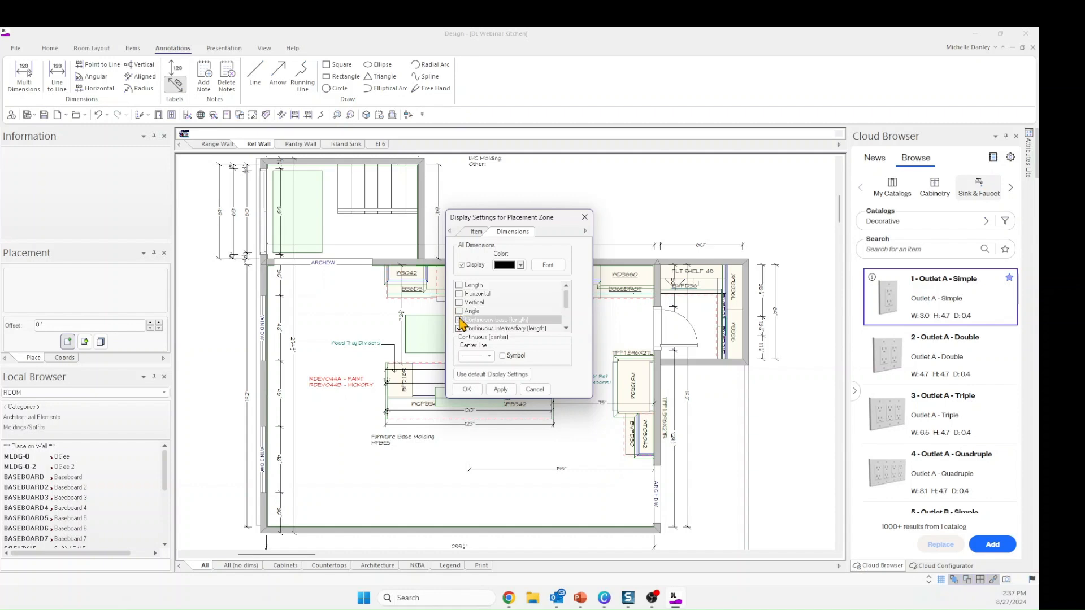
scroll(459, 319, down, 1)
click(459, 303)
click(459, 312)
click(459, 320)
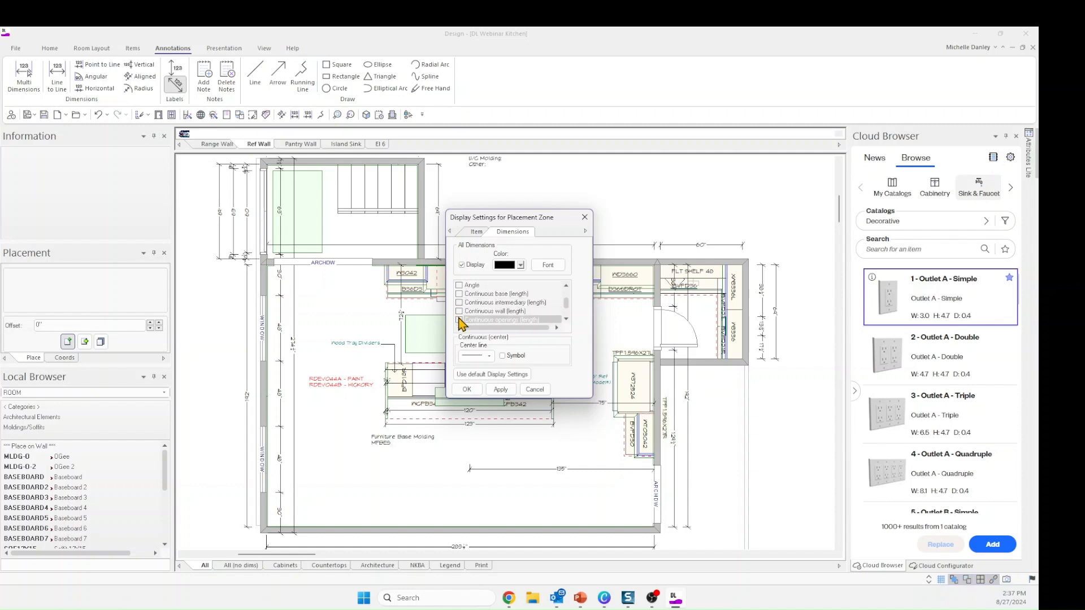
scroll(460, 318, down, 1)
click(459, 312)
click(501, 390)
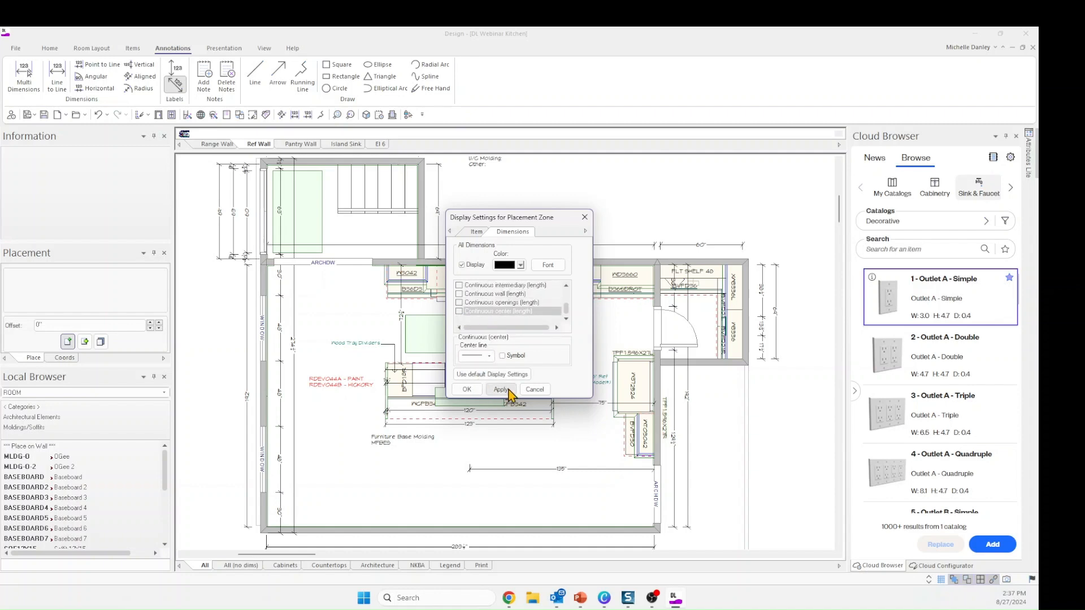
click(467, 390)
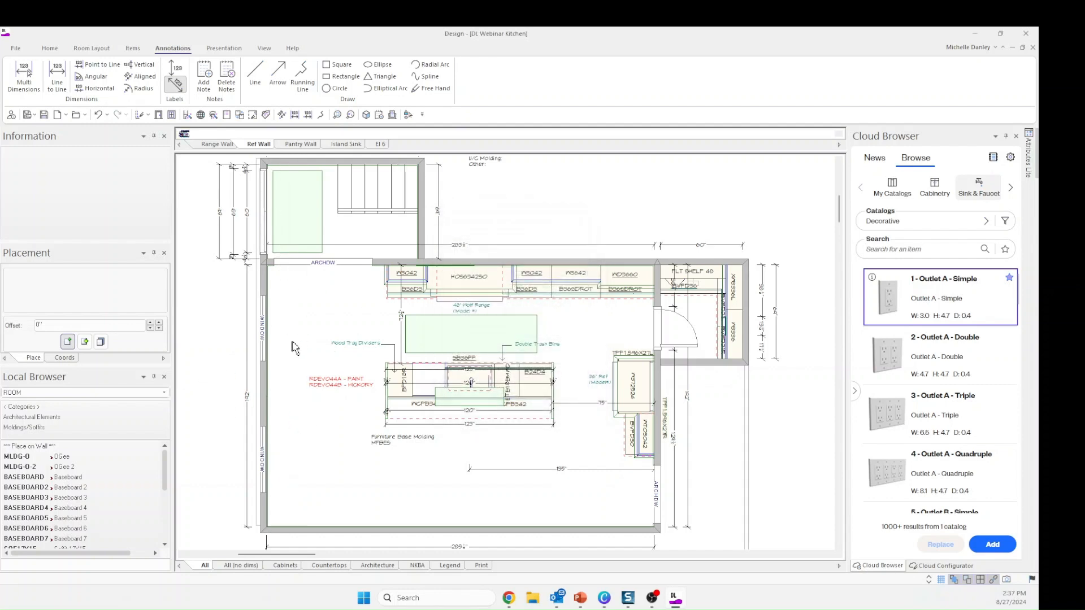
click(291, 406)
scroll(579, 384, up, 1)
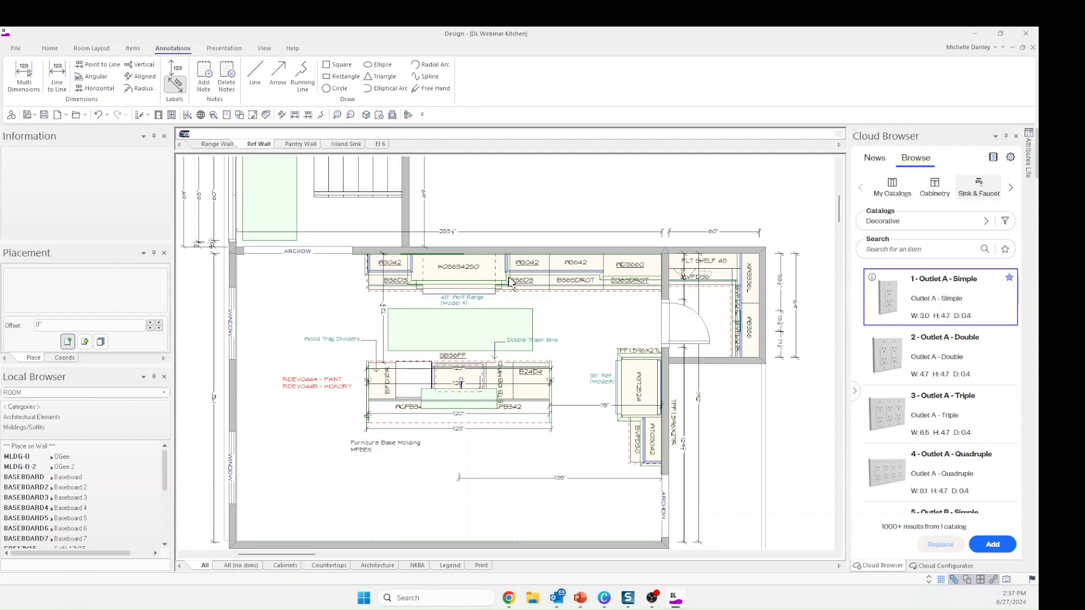
scroll(390, 320, up, 3)
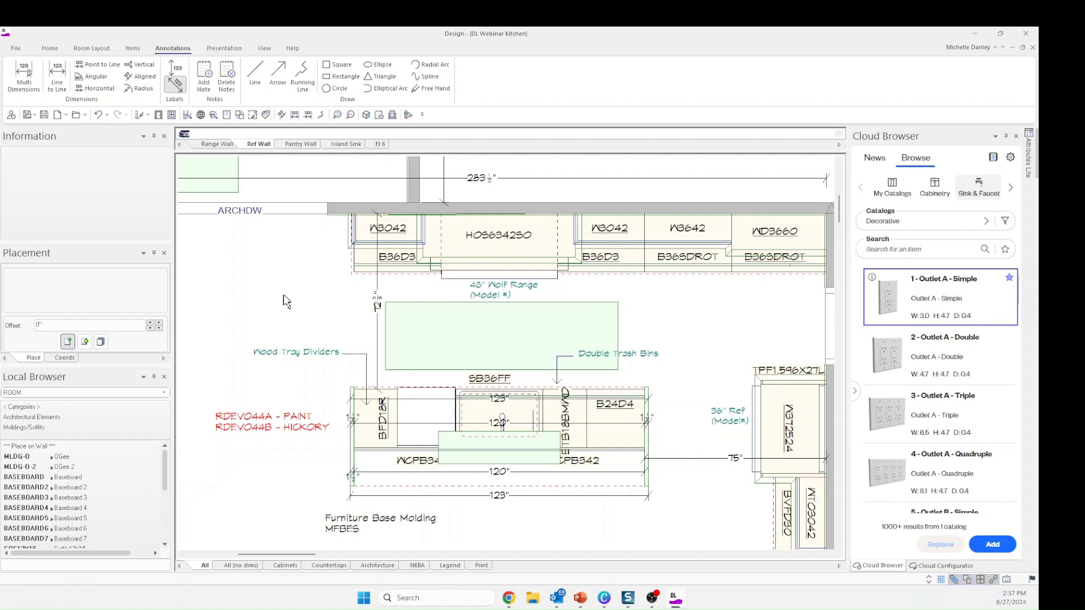
Switch to the SketchUp Texture Club page in Google Chrome and maximize its window
mouse_move(509, 605)
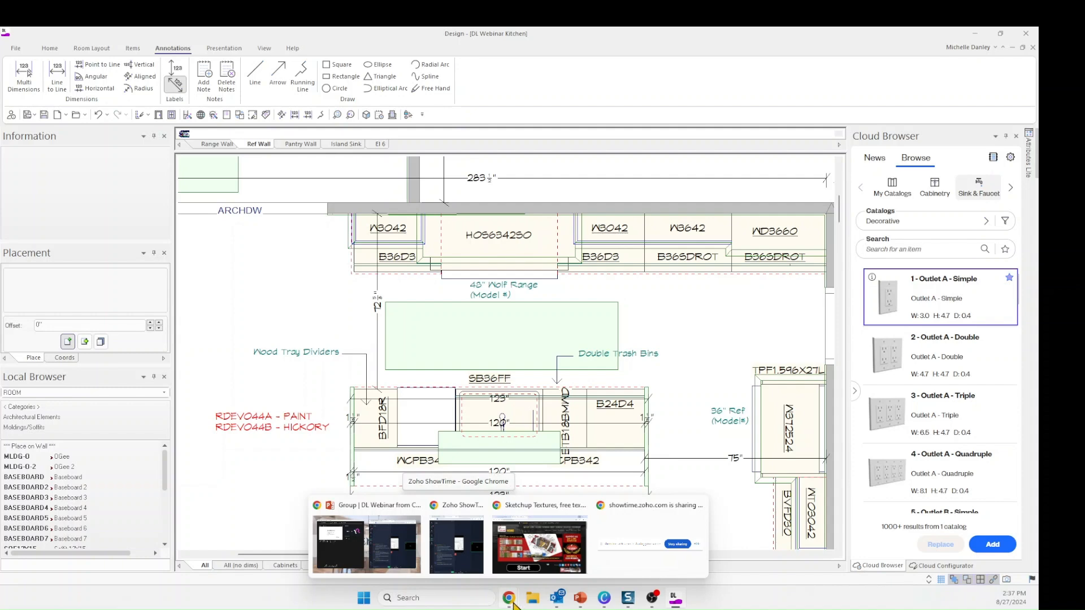
click(551, 538)
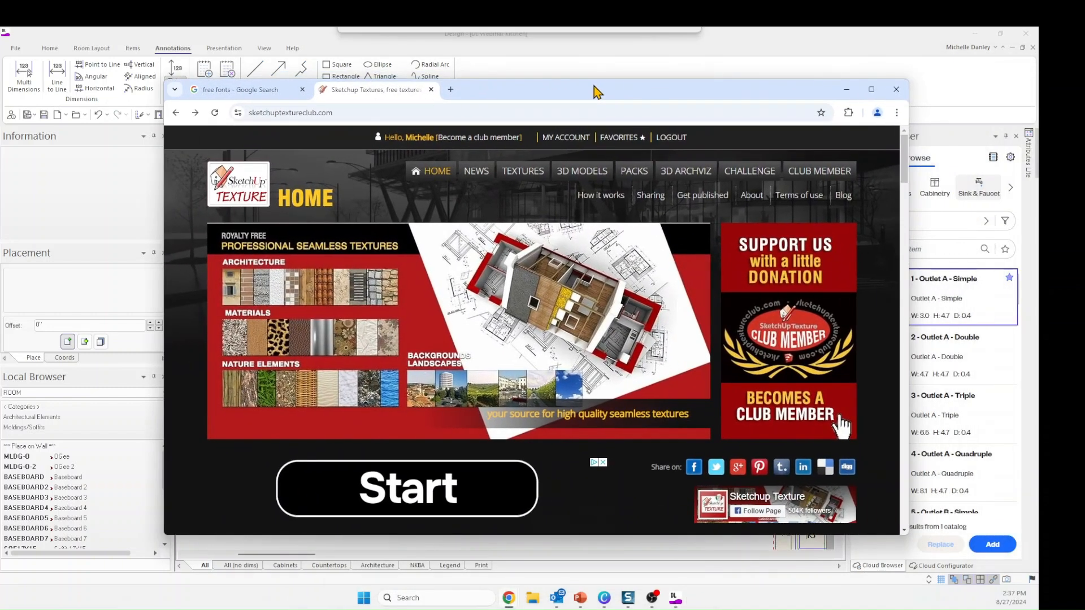
click(879, 91)
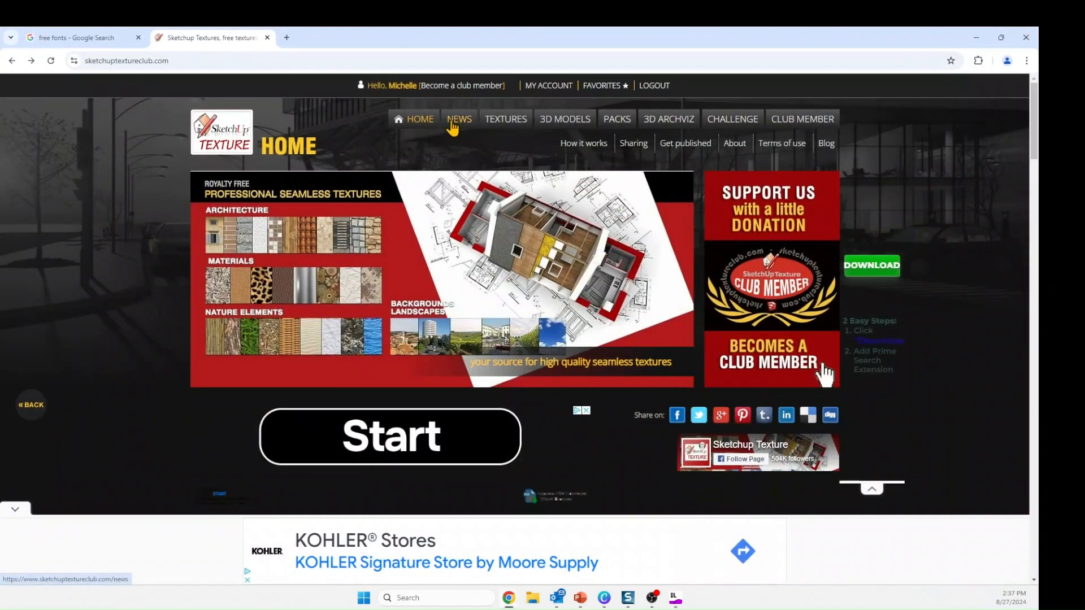
Open the 1001 Free Fonts website from the free fonts search and examine its font categories and new font previews
click(79, 39)
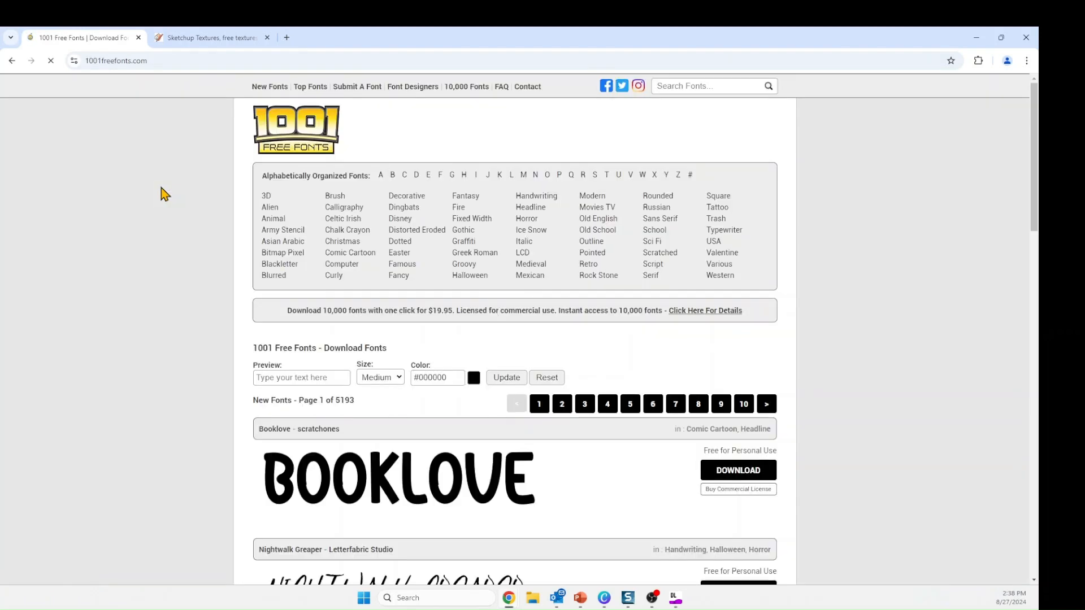
scroll(396, 407, down, 3)
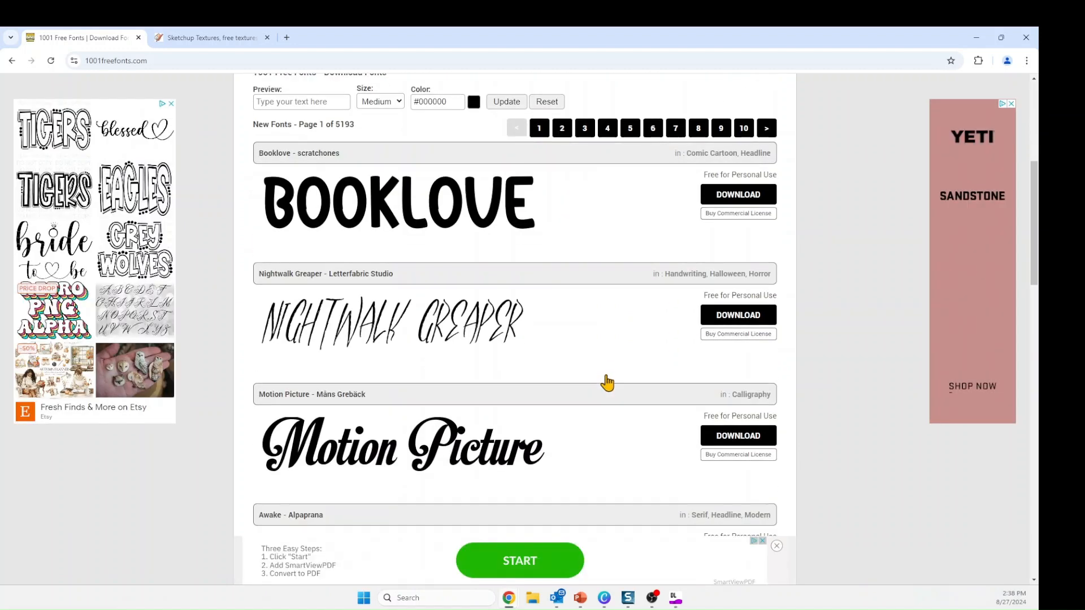
scroll(611, 379, down, 3)
scroll(615, 376, down, 8)
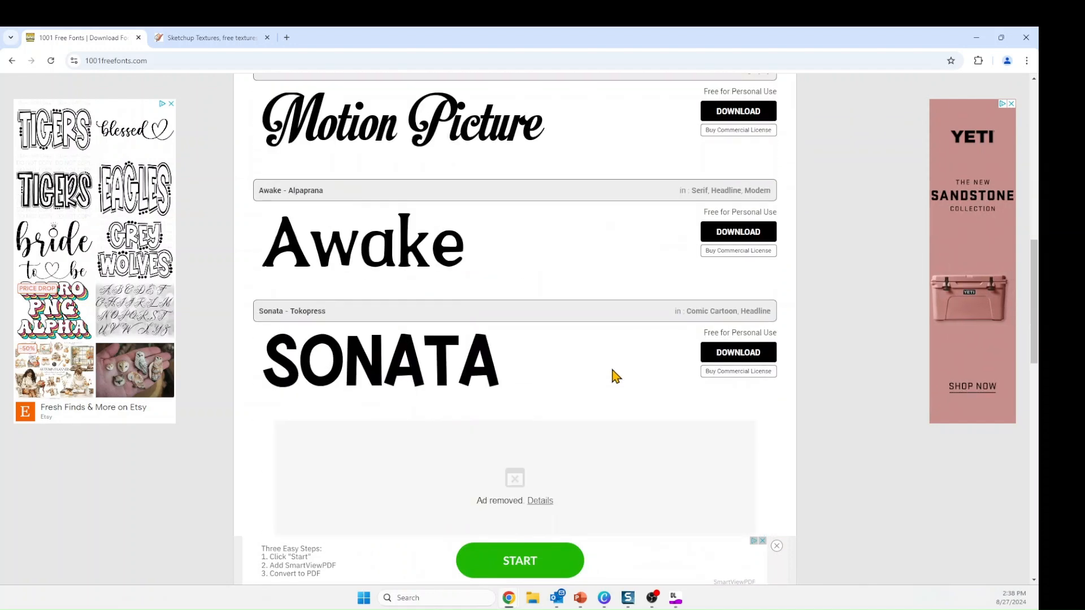
scroll(615, 376, up, 4)
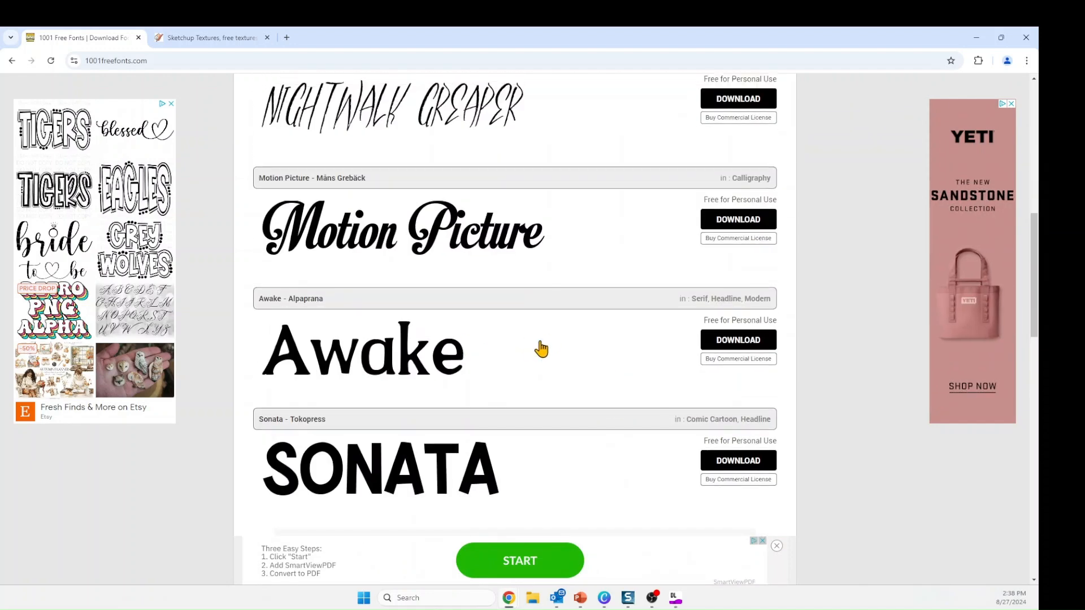
scroll(542, 278, up, 10)
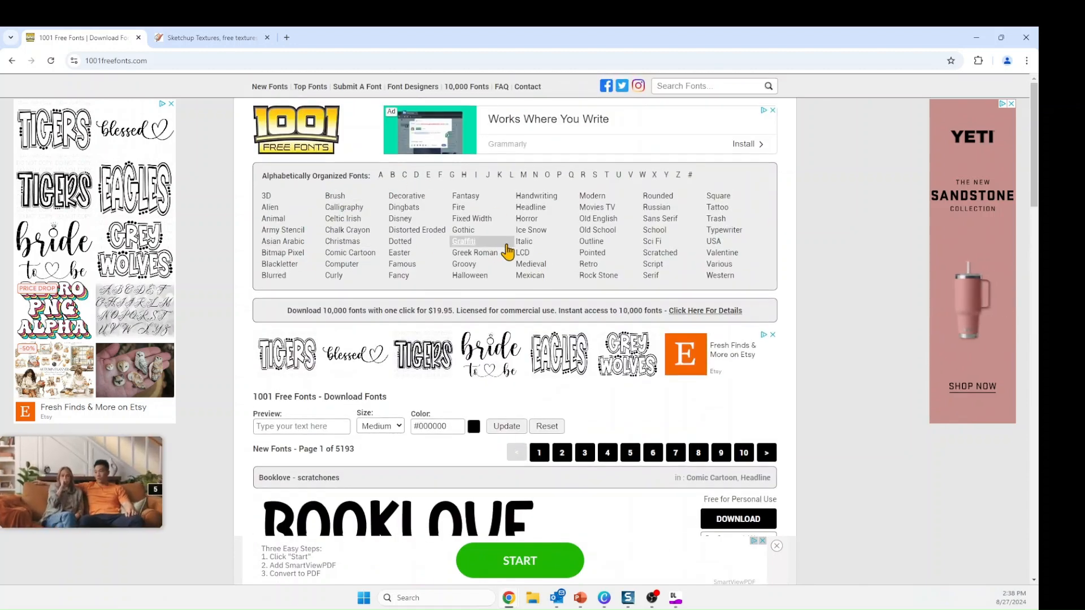
scroll(553, 256, down, 8)
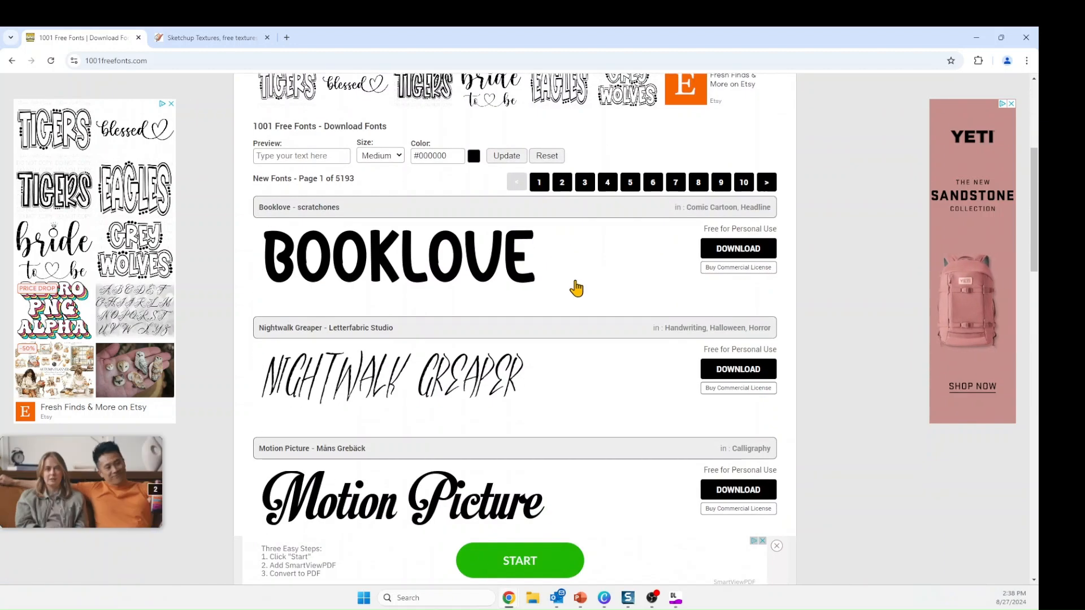
scroll(577, 285, down, 2)
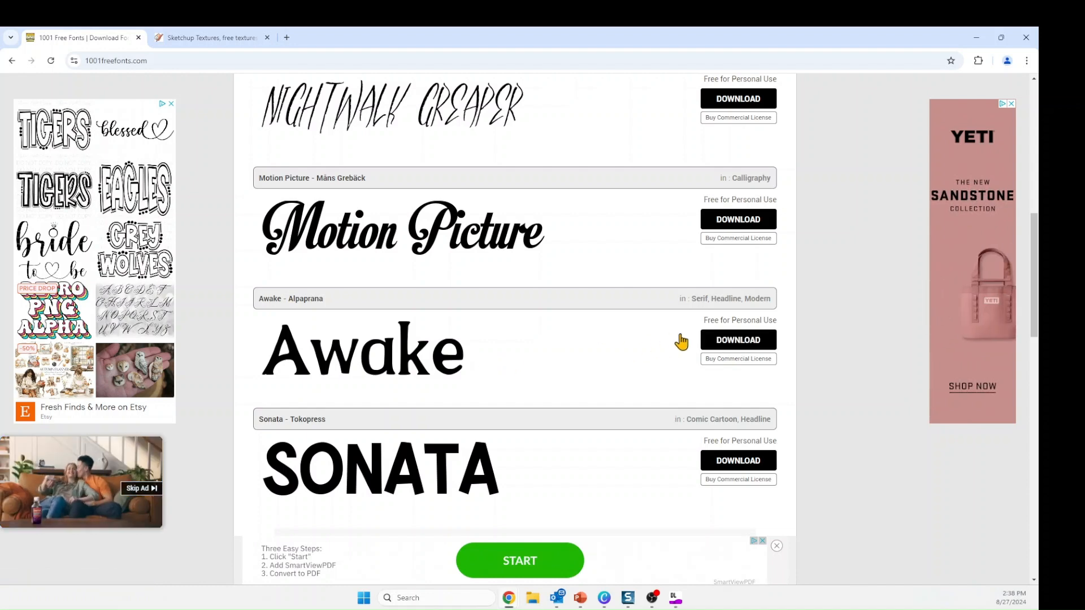
Download the Awake font, open the awake.zip archive and view the Dafont - Awake image inside it
click(722, 339)
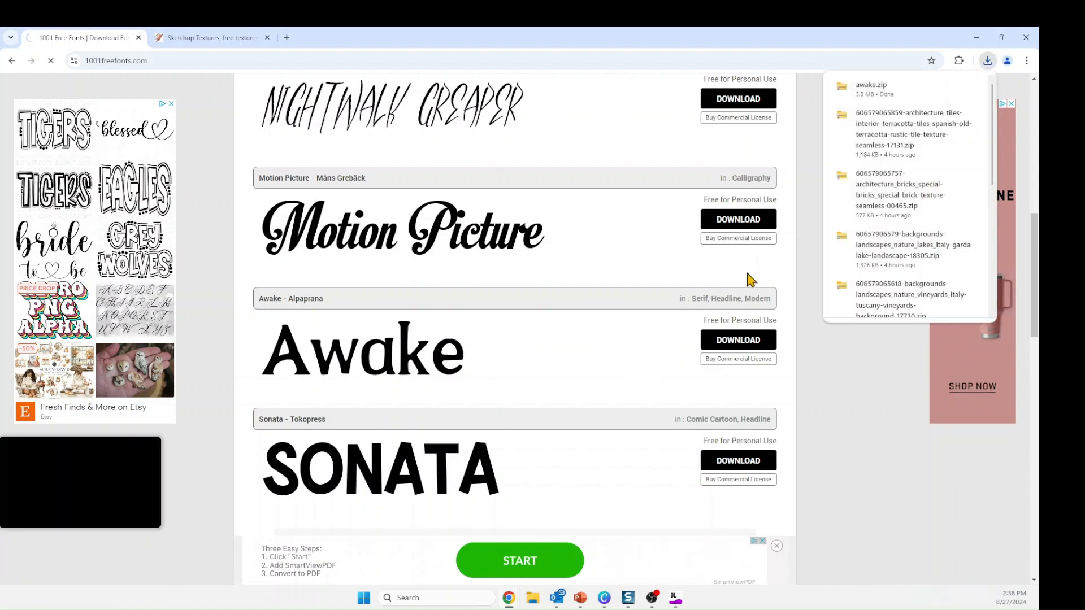
click(880, 93)
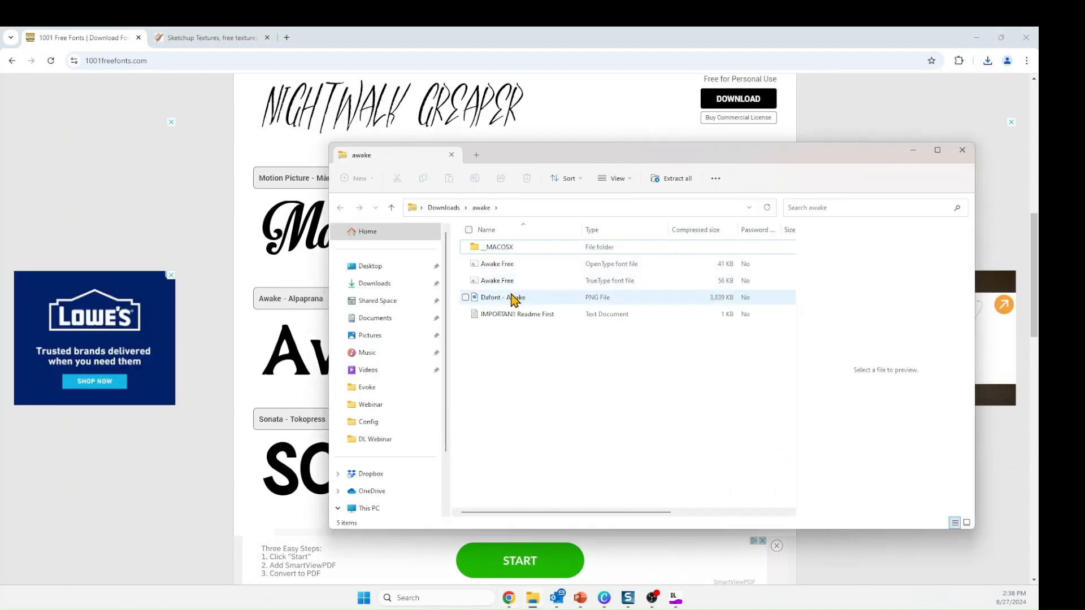
click(515, 300)
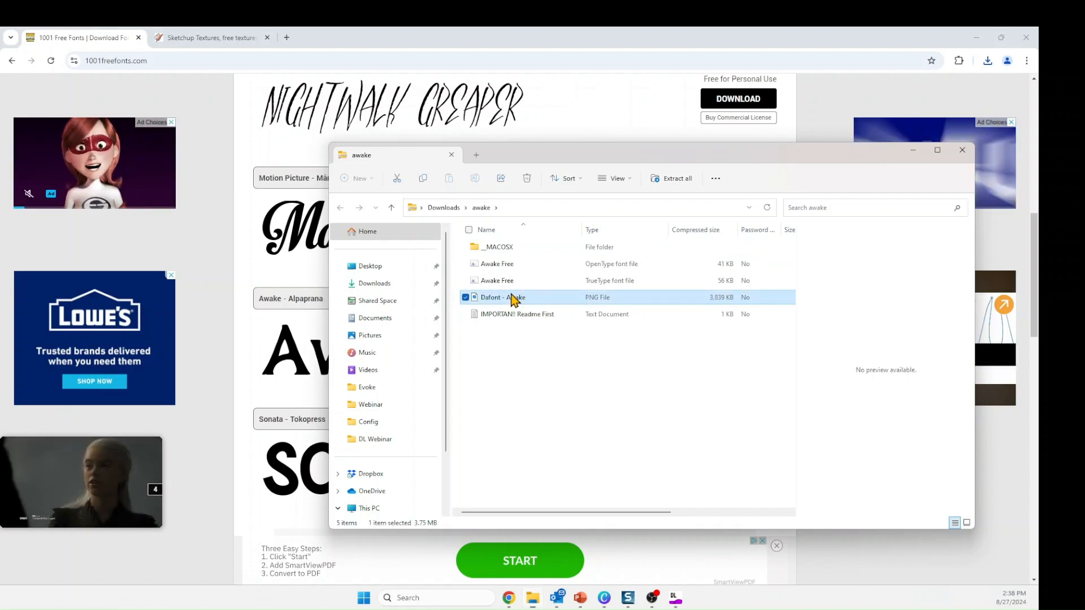
double_click(515, 297)
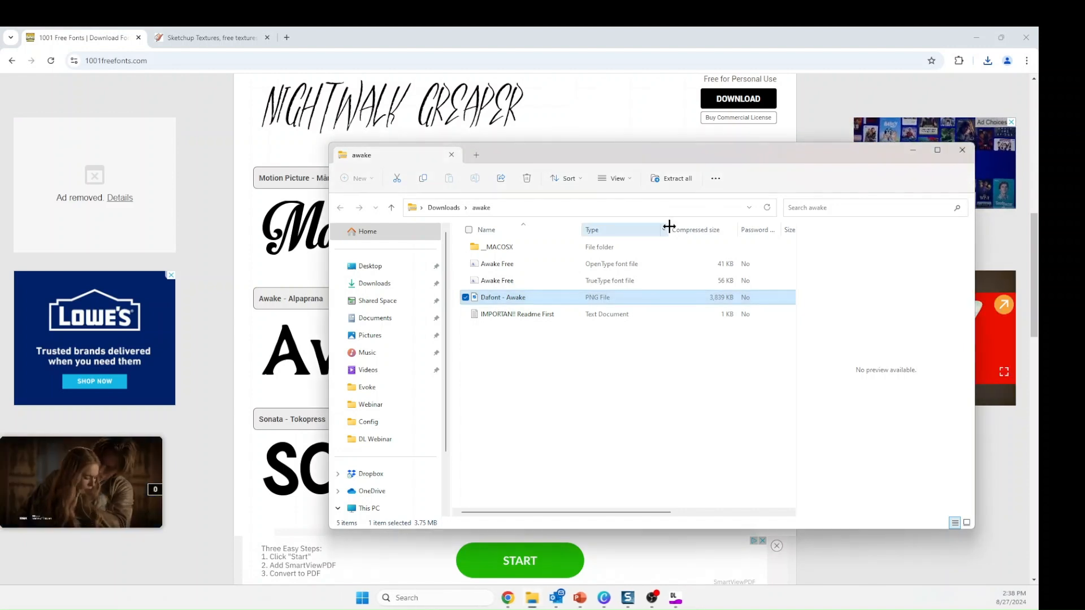
Look inside the archive's __MACOSX folder and go back up to the Downloads folder
click(515, 247)
double_click(515, 247)
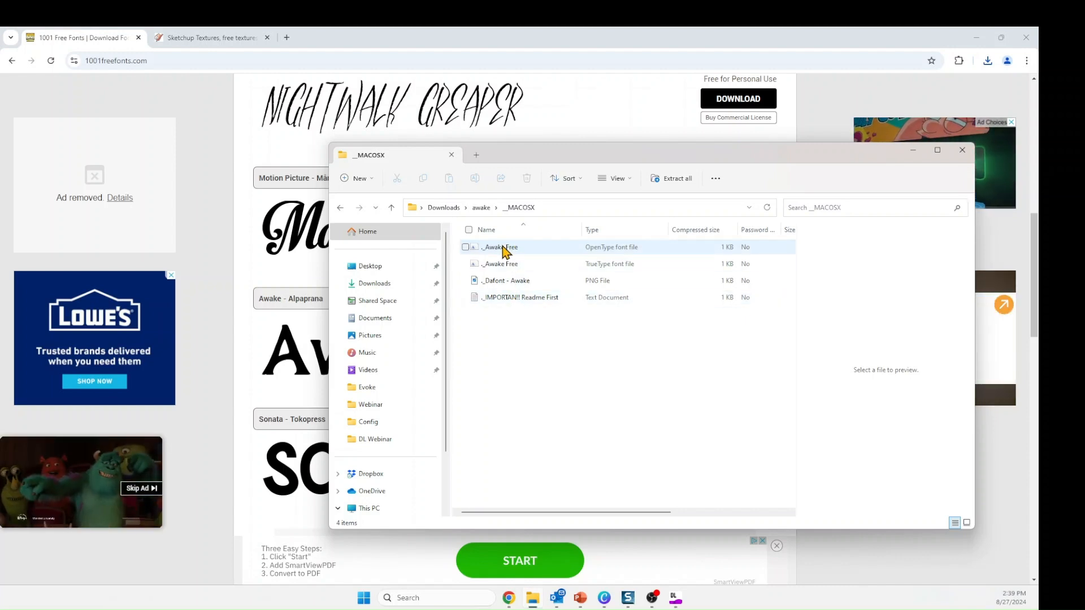
click(391, 208)
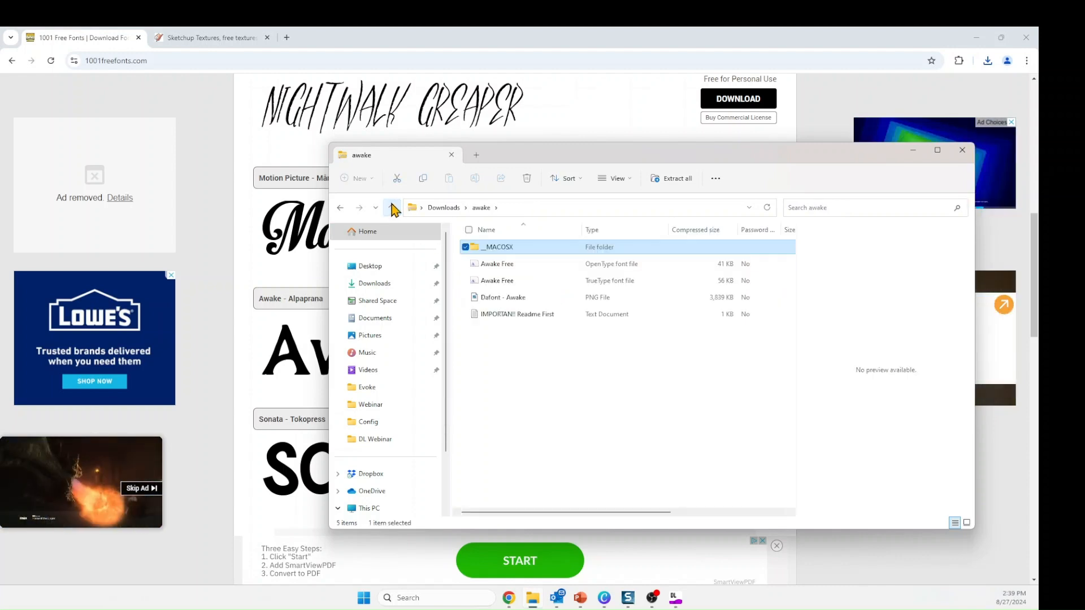
click(391, 208)
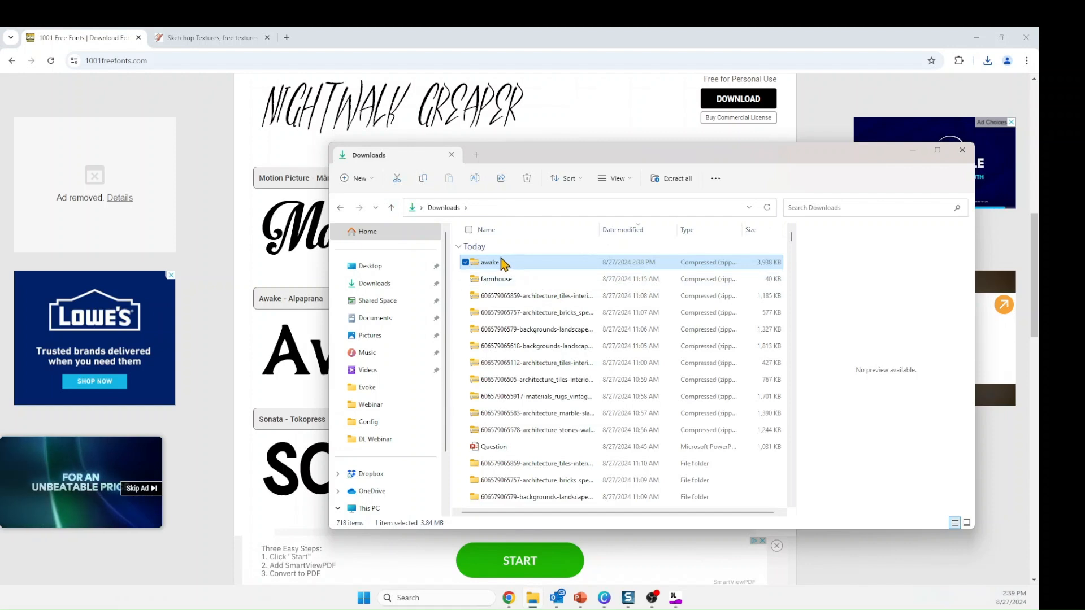
Install the OpenType Awake Free font from the awake archive, and close the font preview and the folder
double_click(496, 263)
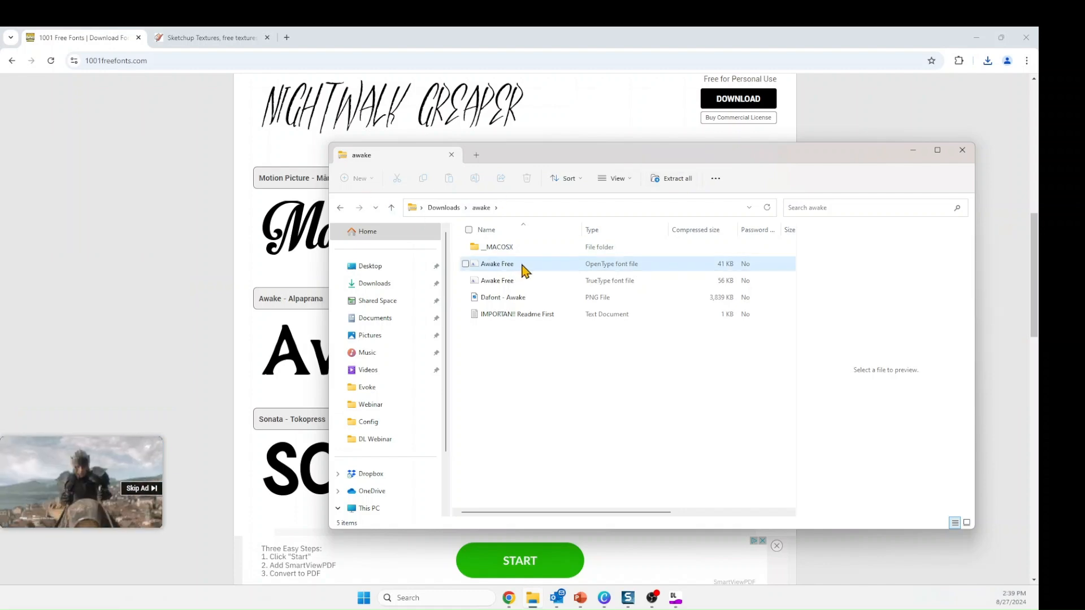
double_click(521, 268)
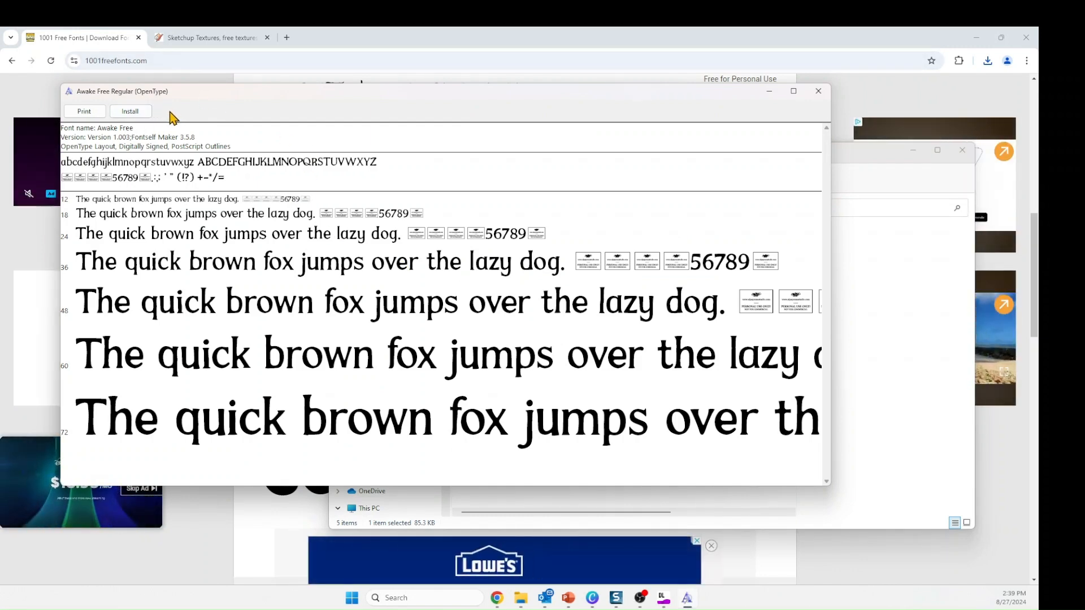
click(136, 113)
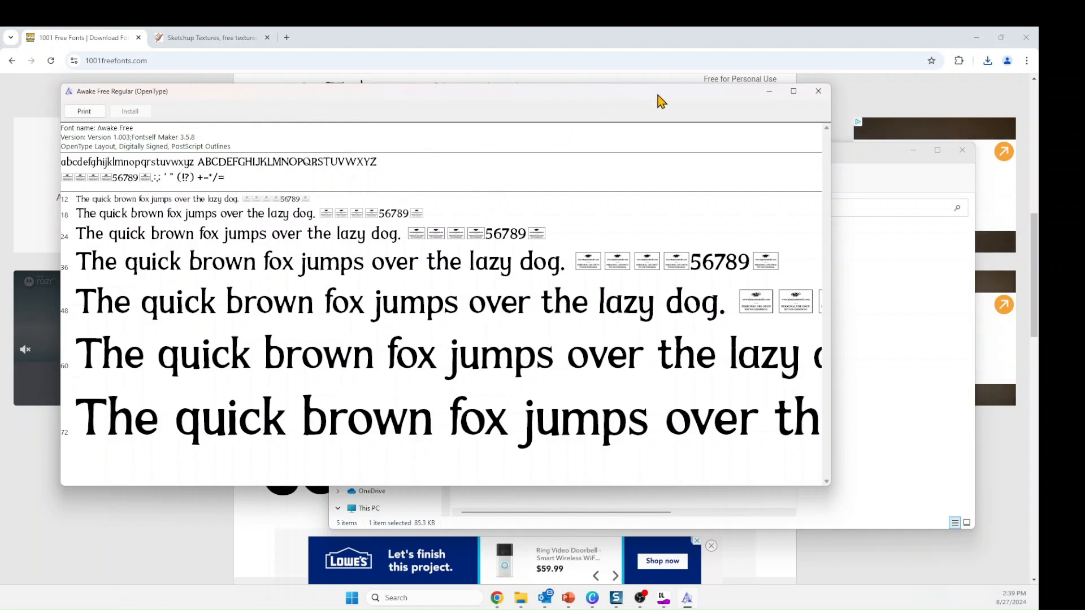
click(818, 93)
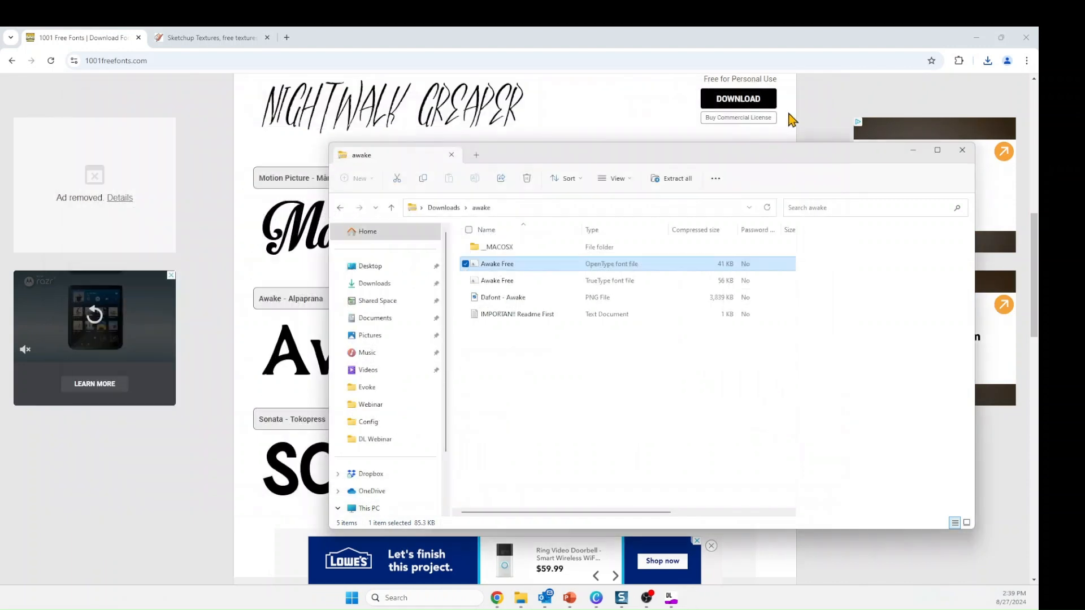
click(956, 152)
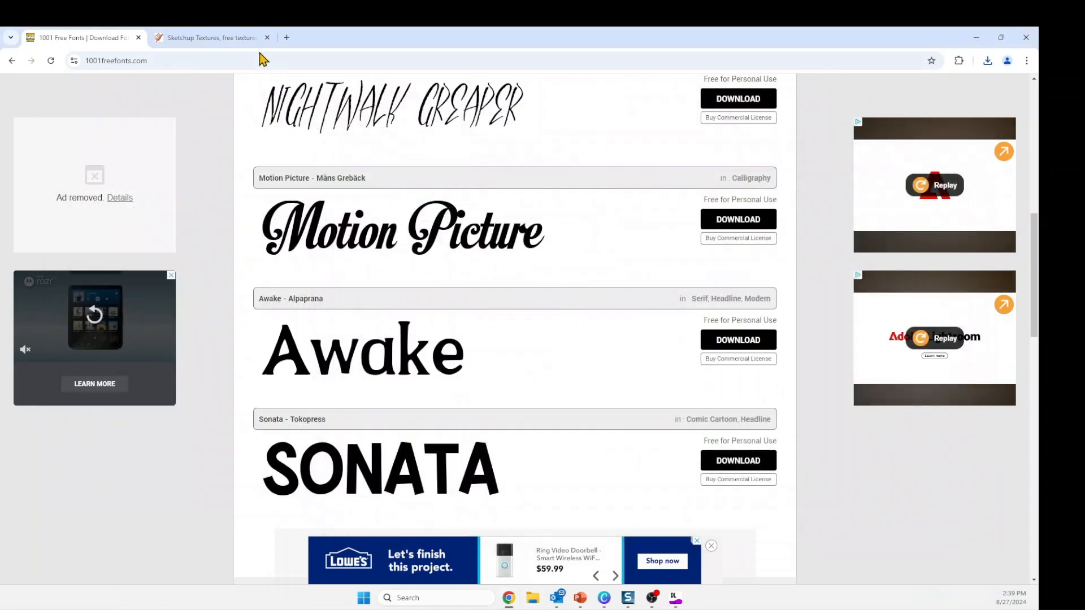
Switch to the DL Webinar Kitchen design and add a note reading "Testing new font" above the Wood Tray Dividers note
click(1001, 37)
click(898, 125)
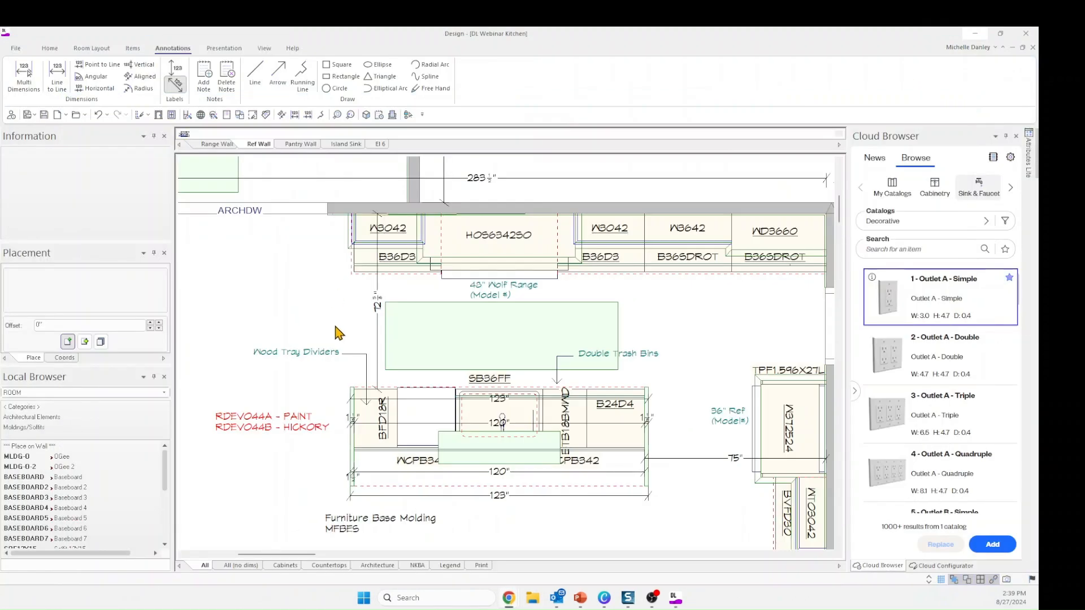
right_click(292, 290)
click(326, 297)
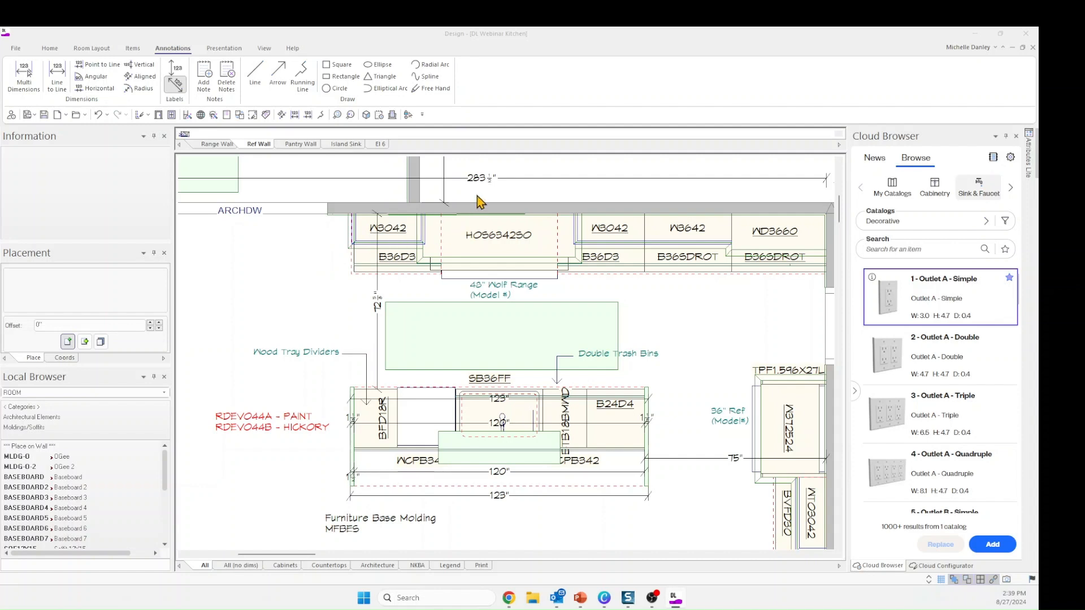
click(643, 418)
click(378, 117)
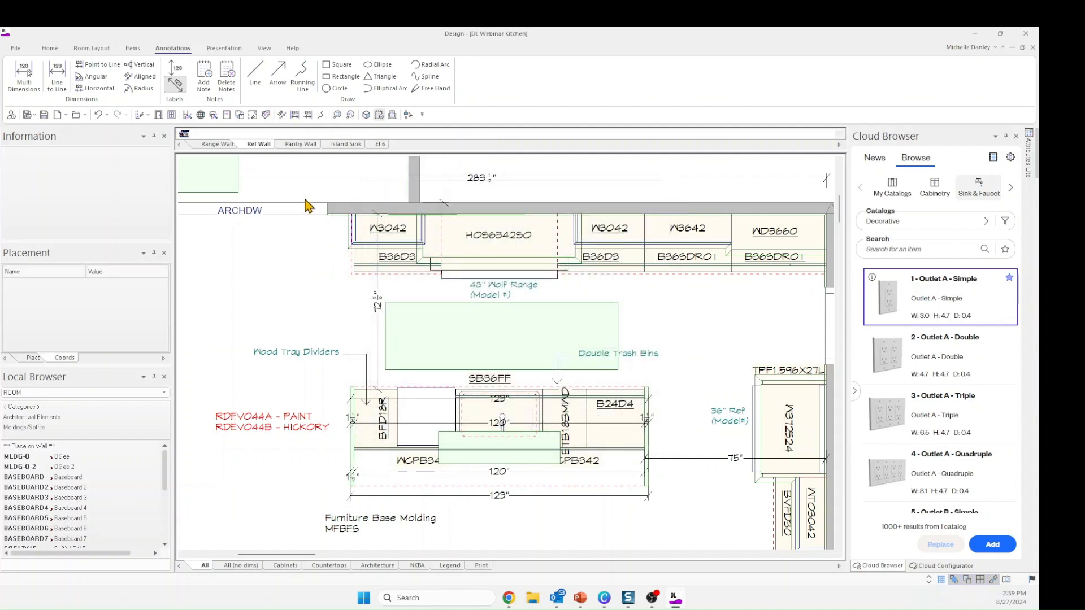
click(252, 280)
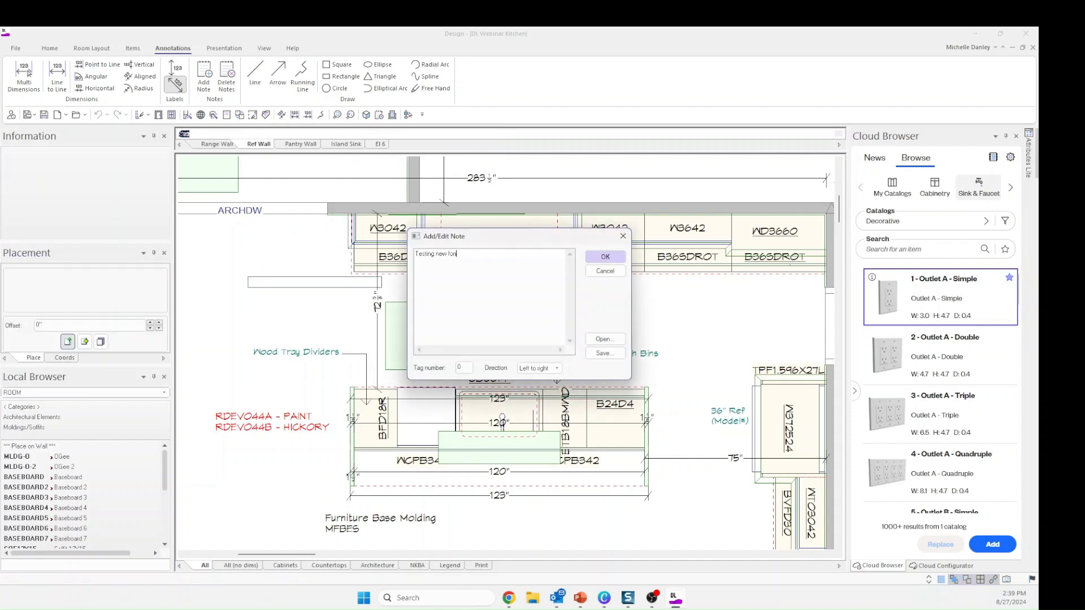
click(606, 256)
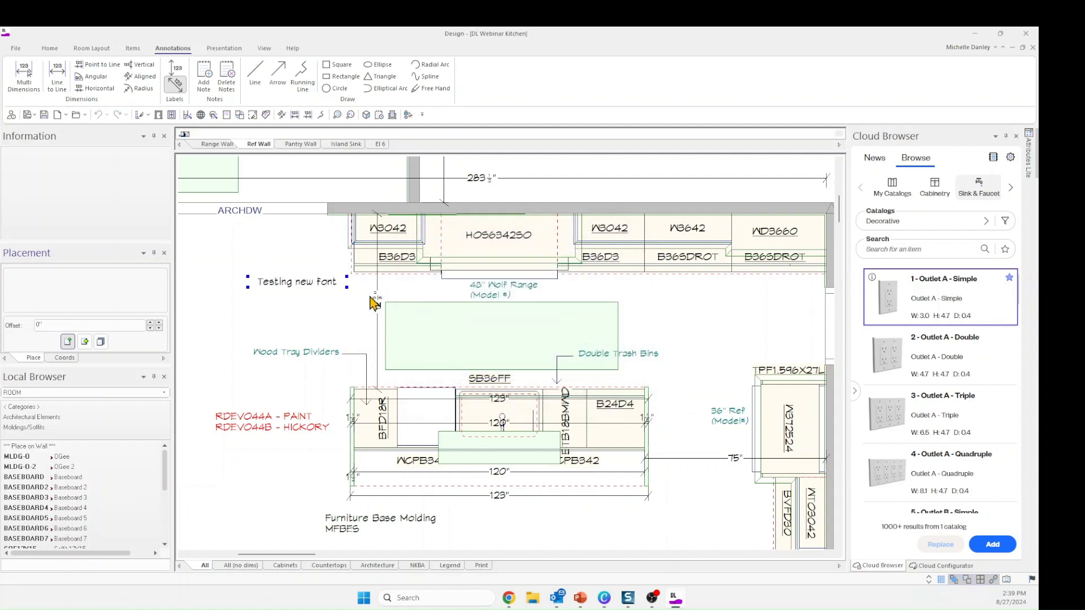
Open the label font options in the "Testing new font" note's display settings and look through the font list for Awake
right_click(298, 285)
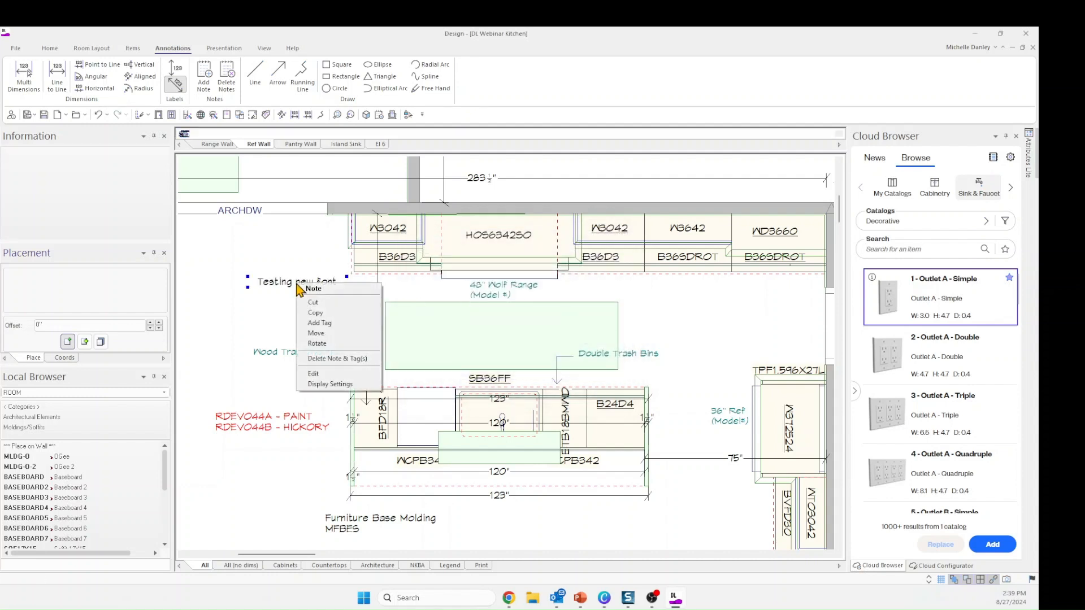
click(336, 387)
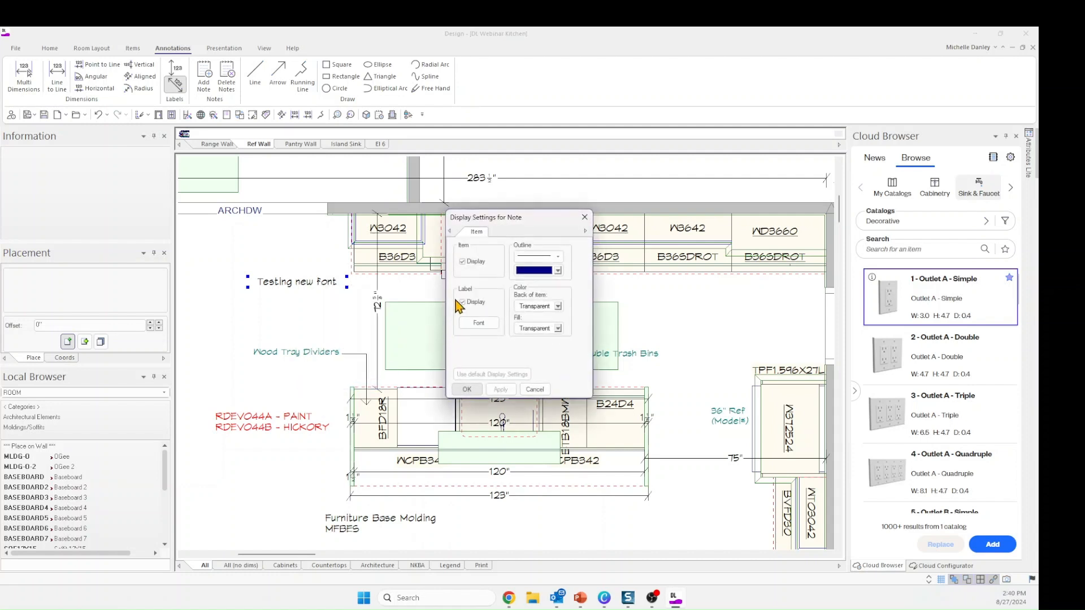
click(479, 323)
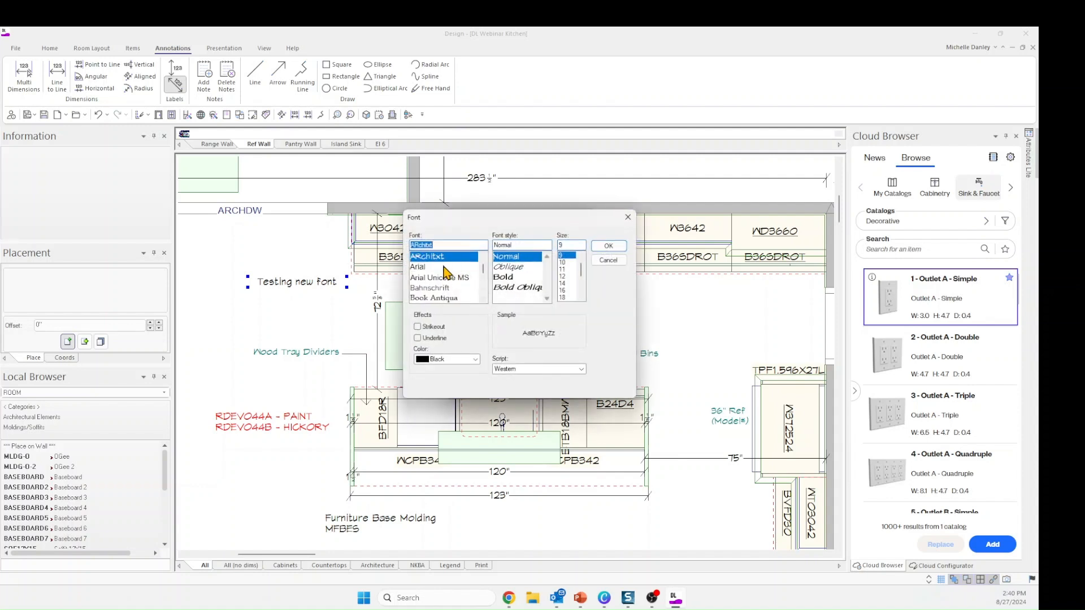
scroll(446, 273, up, 1)
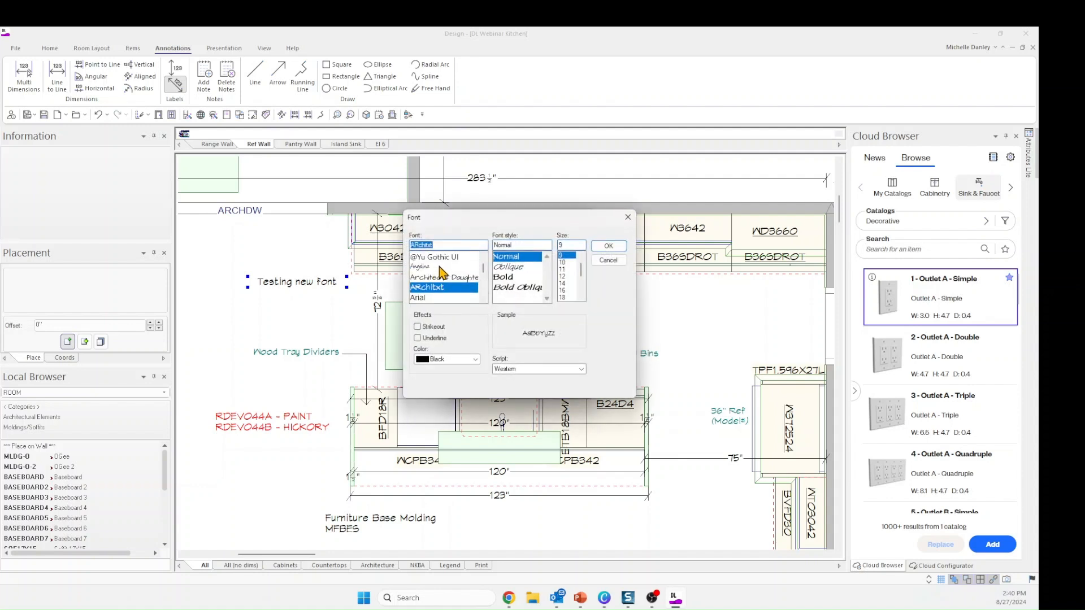
scroll(443, 273, down, 1)
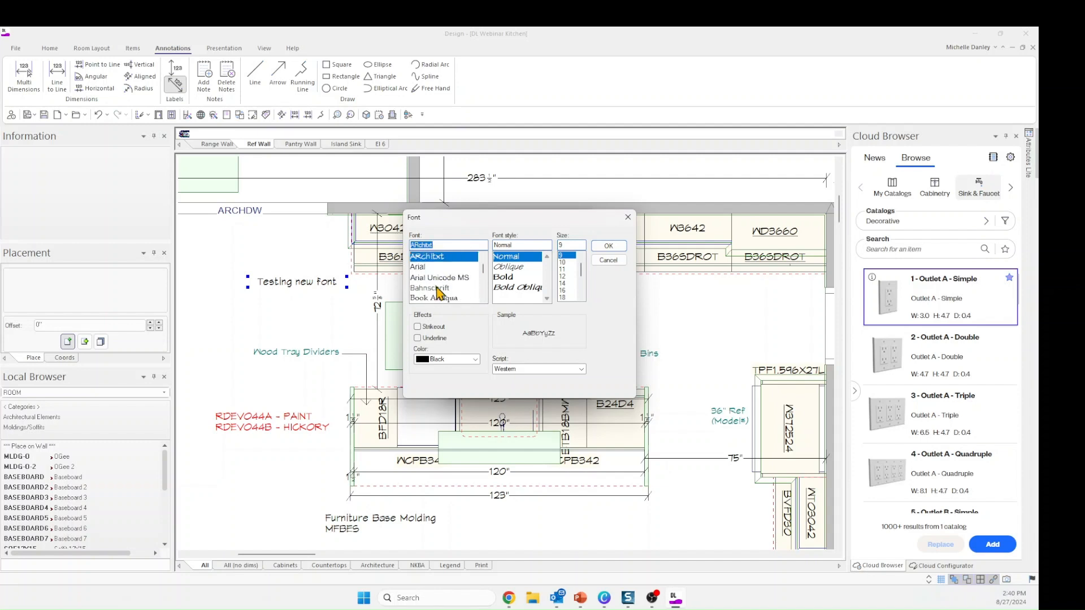
scroll(440, 279, up, 1)
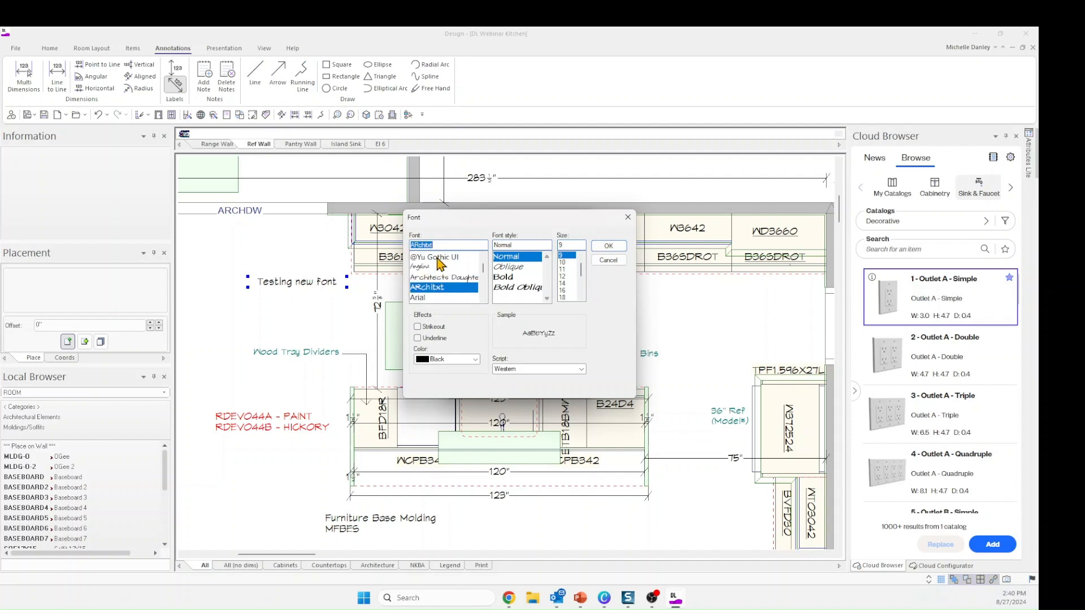
scroll(440, 266, down, 1)
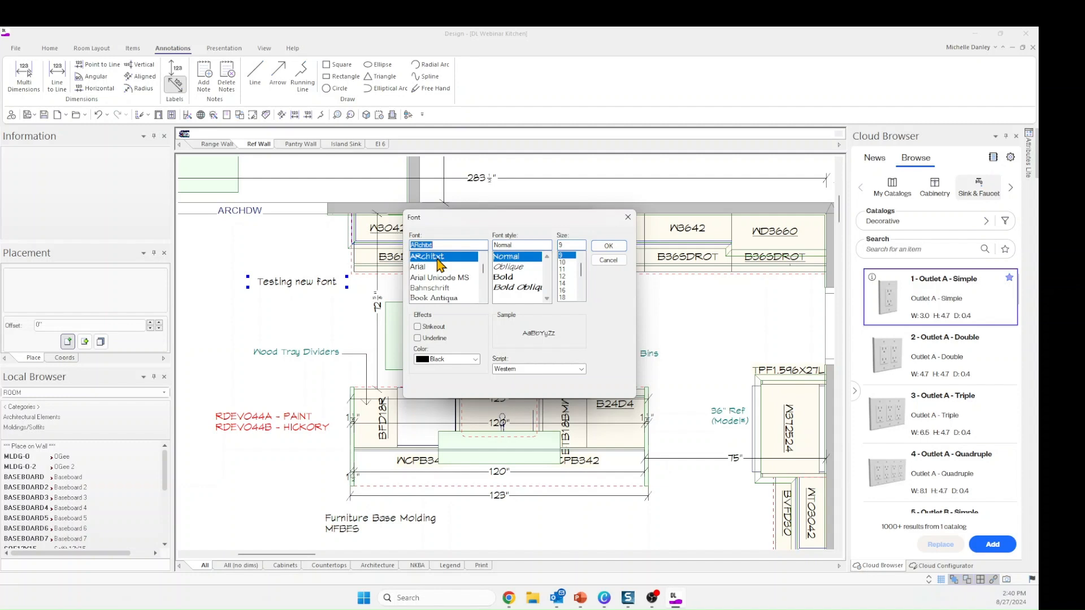
scroll(440, 268, down, 5)
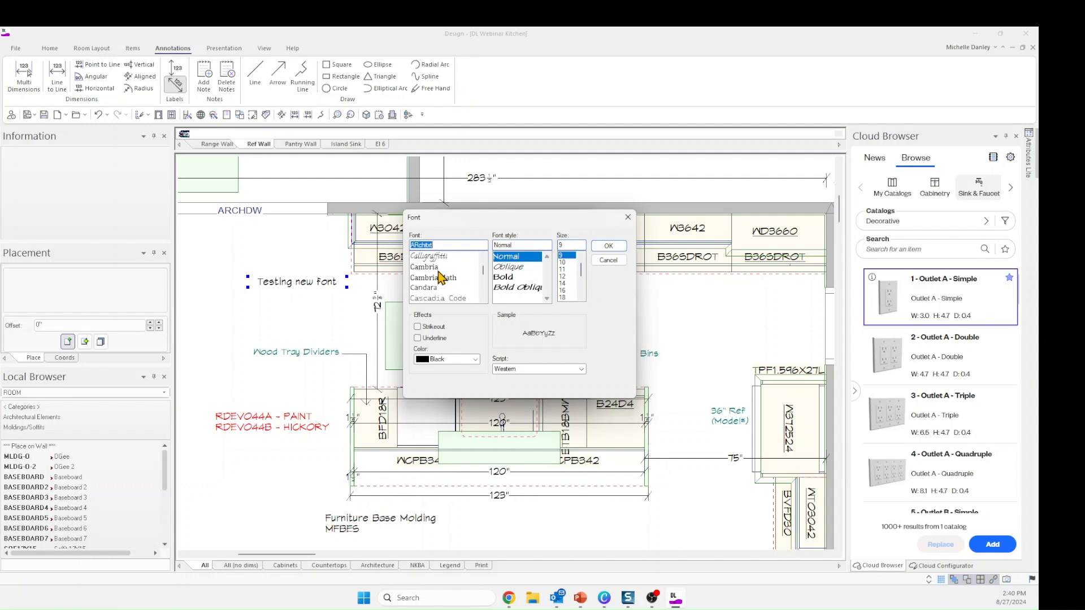
scroll(441, 277, up, 5)
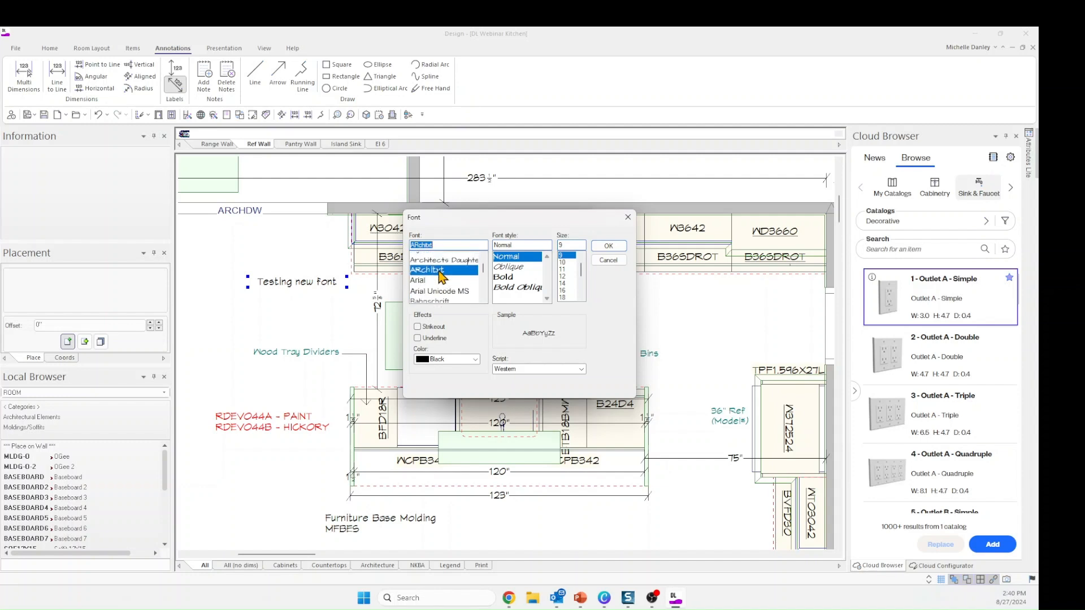
scroll(442, 276, up, 1)
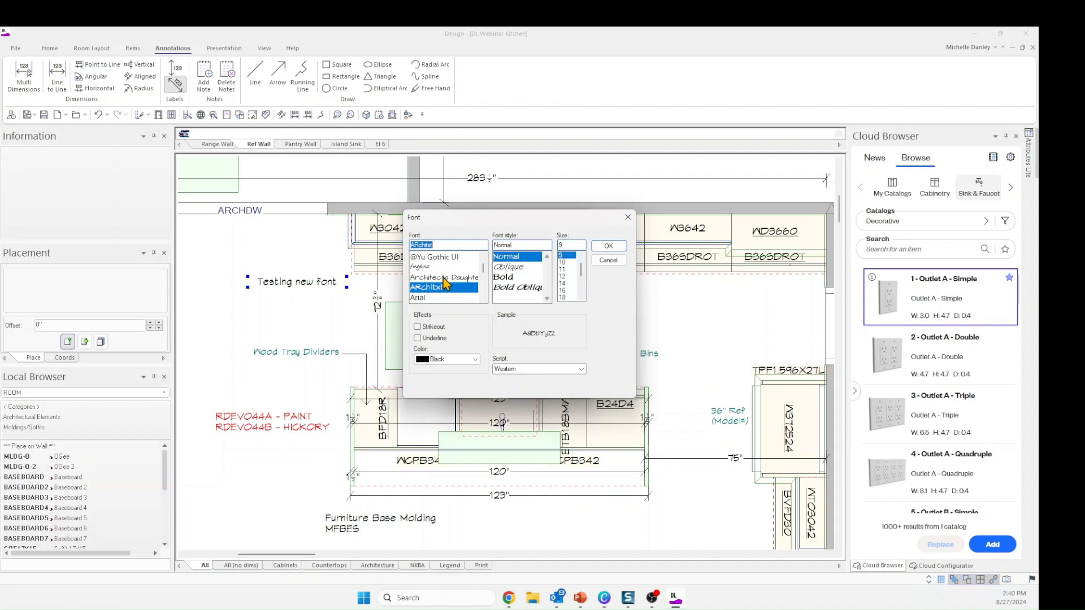
scroll(446, 283, down, 1)
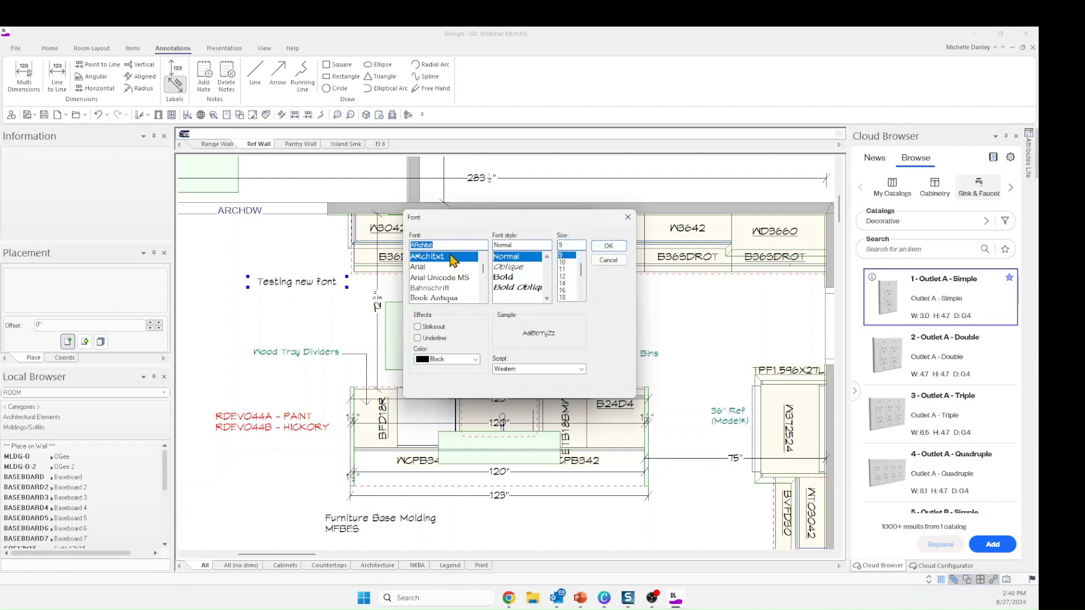
scroll(436, 270, up, 1)
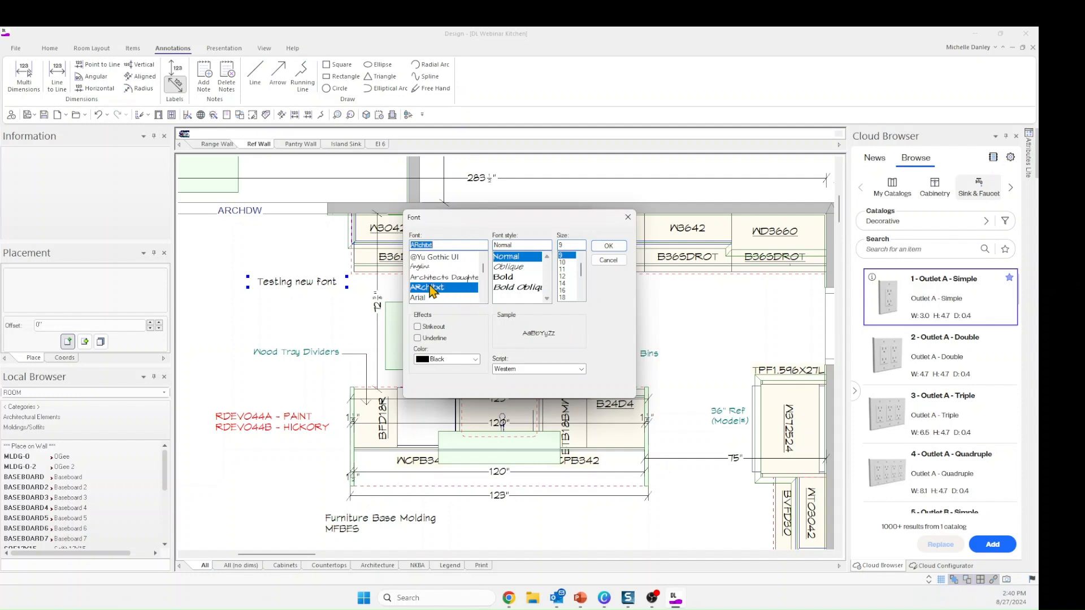
Set the "Testing new font" note's label font to Bookman Old Style and apply the display settings
scroll(433, 290, down, 3)
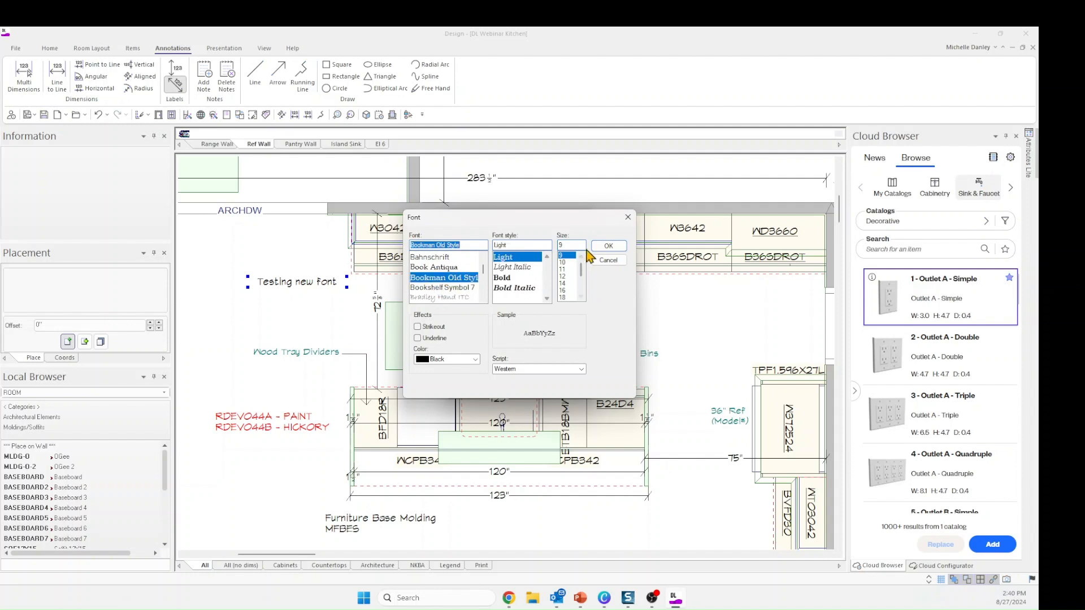
click(610, 247)
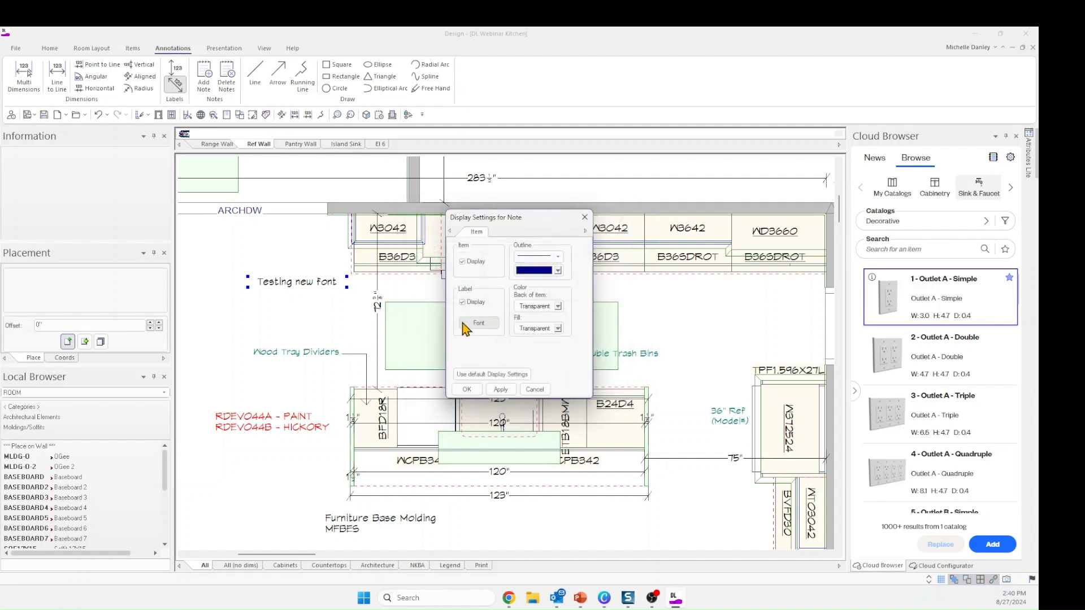
click(501, 390)
click(468, 390)
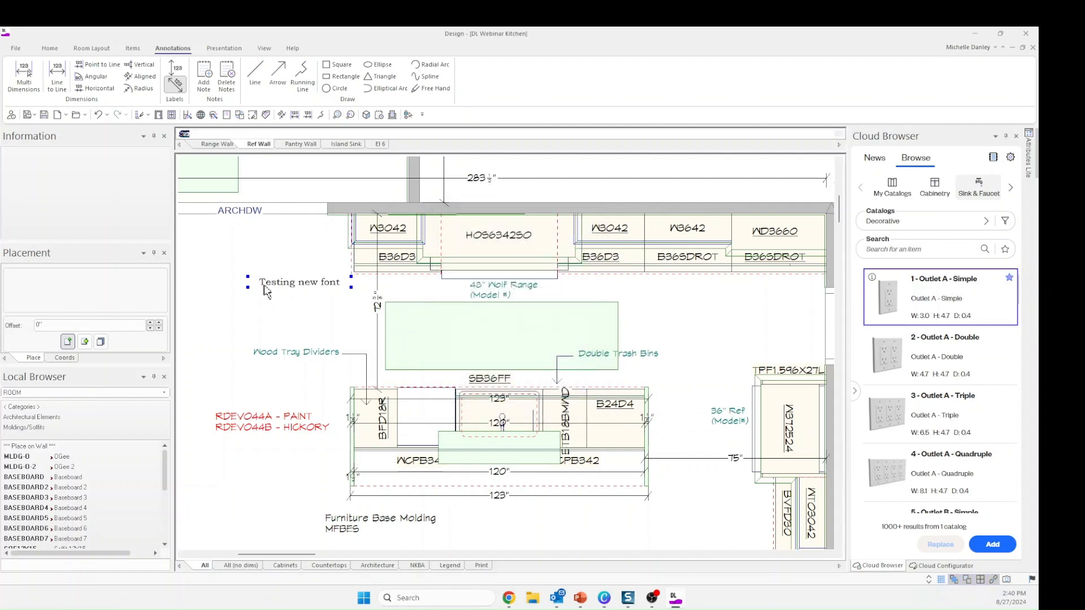
Move the customer and door style information note down, closer to the floor plan, beside the staircase room
scroll(331, 307, down, 2)
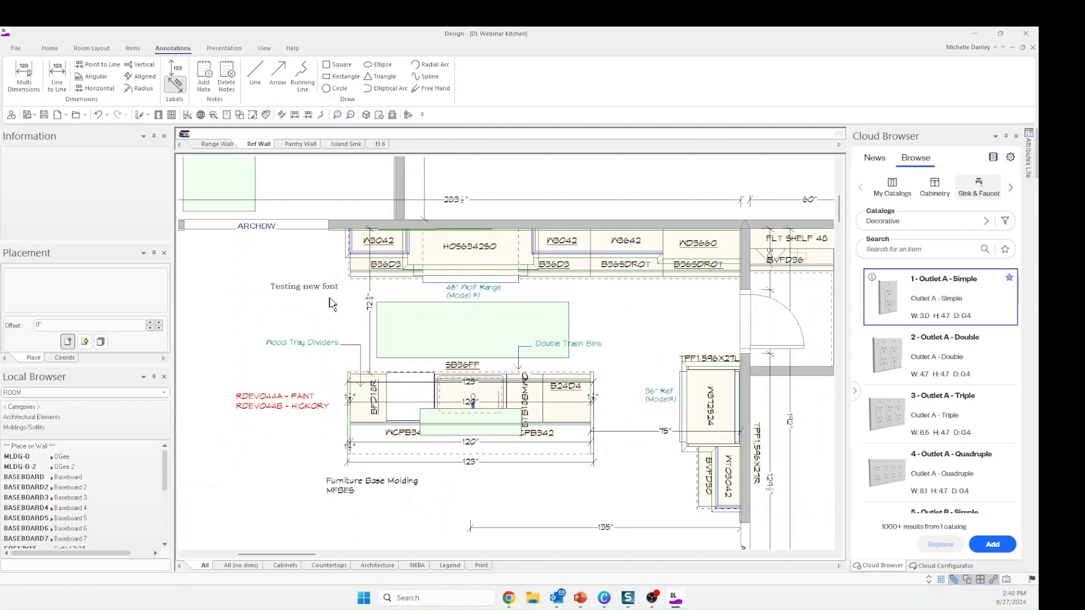
scroll(372, 354, down, 2)
scroll(439, 305, down, 1)
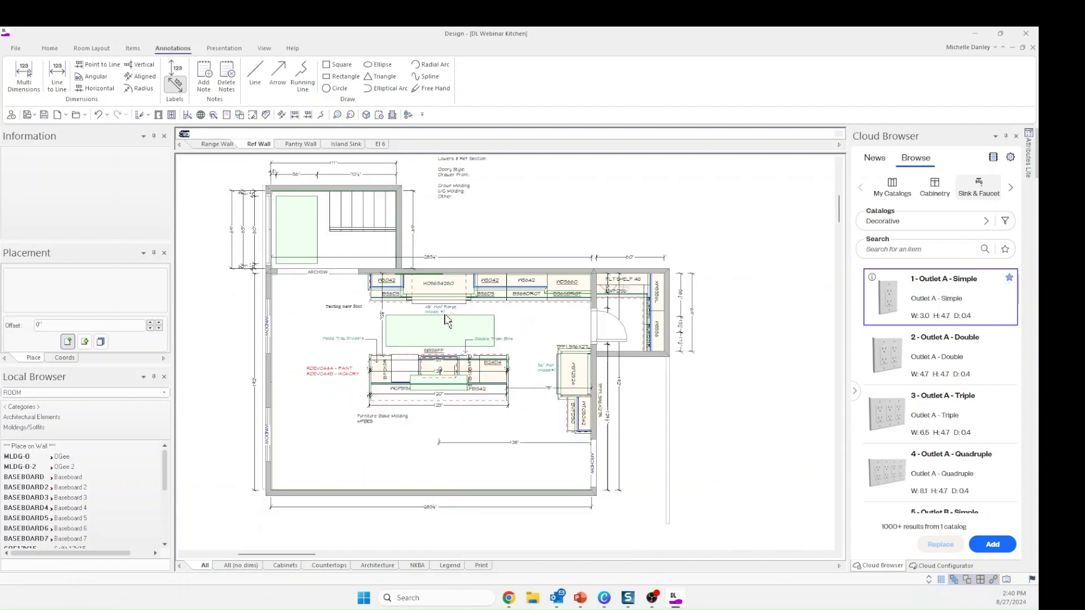
scroll(444, 315, down, 1)
click(441, 179)
click(446, 180)
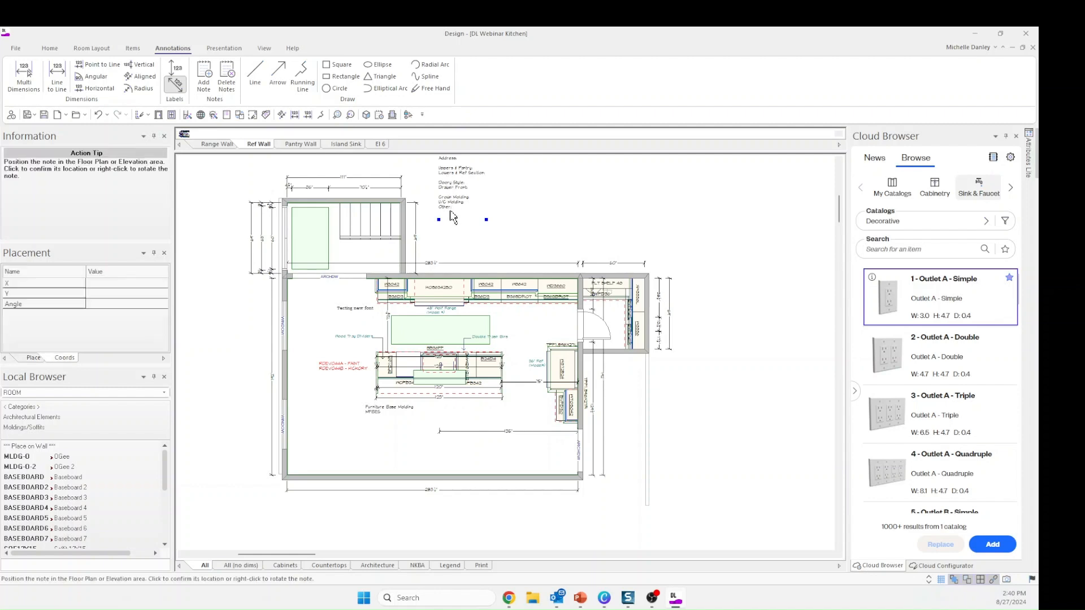
click(504, 225)
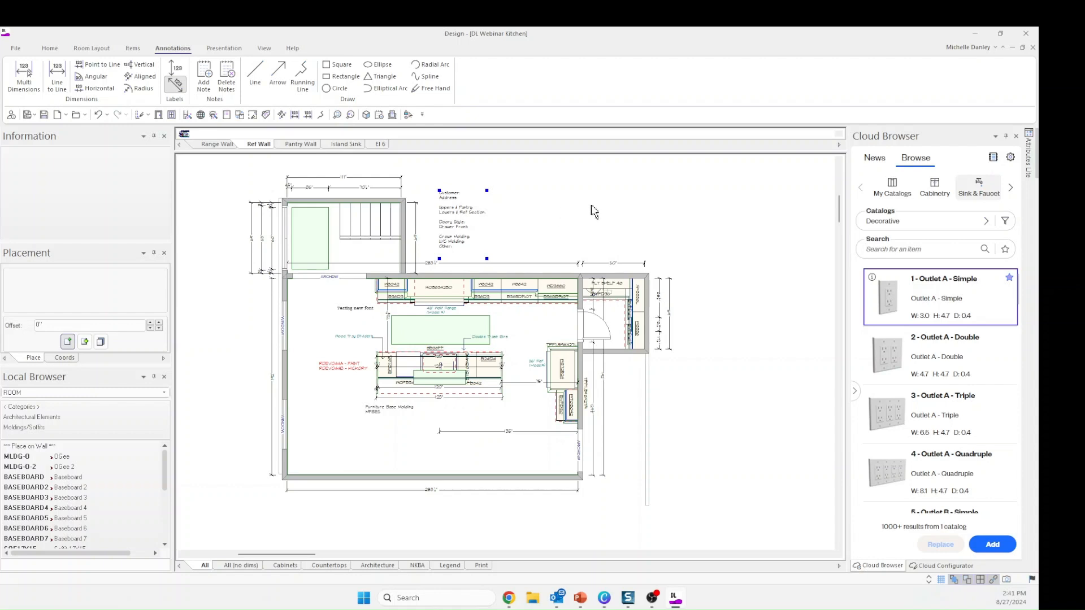
click(584, 208)
scroll(523, 209, up, 1)
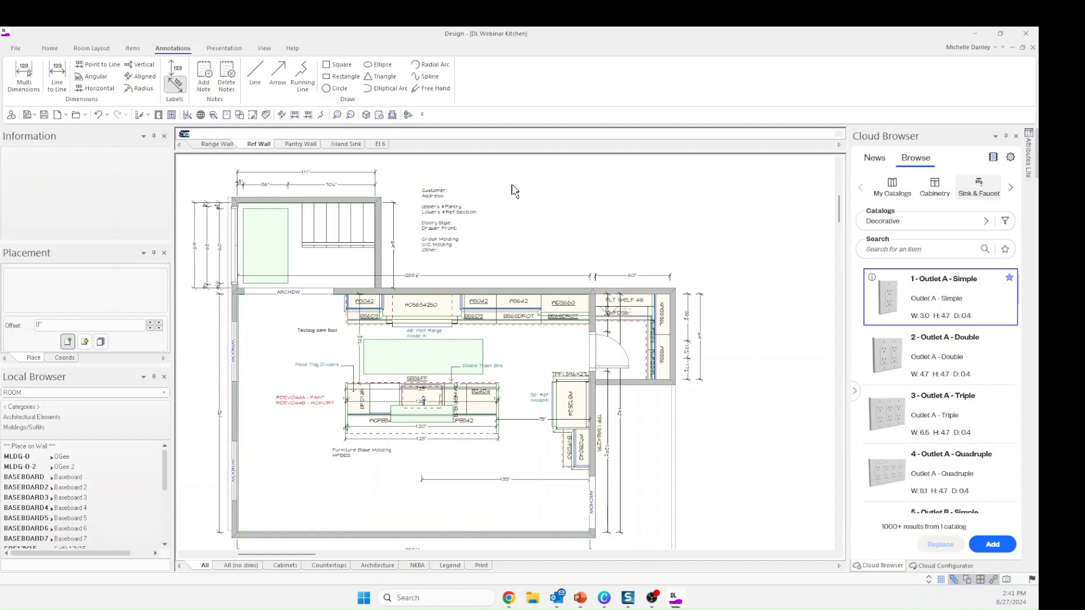
Close the DL Webinar Kitchen design, saving its changes, and bring up the DL Webinar Kitchen Modified design at full size
click(1013, 48)
click(1013, 48)
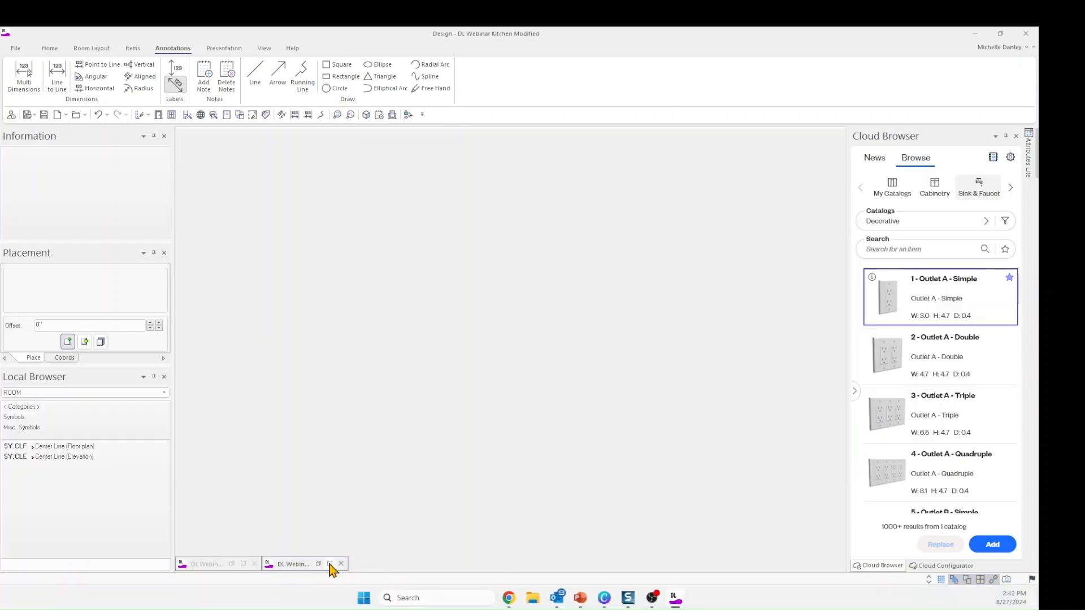
click(254, 565)
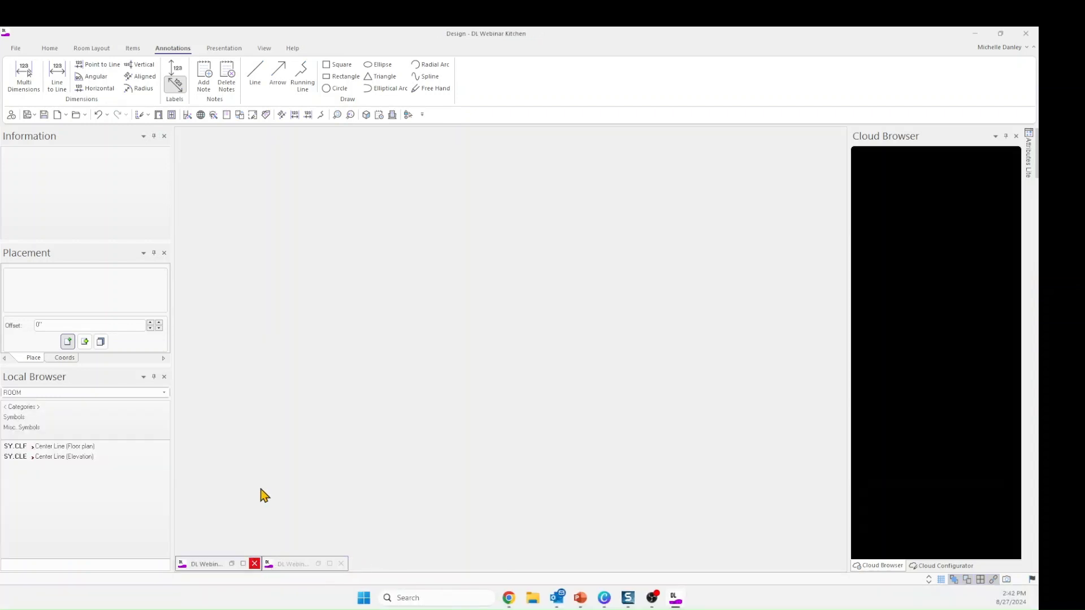
click(340, 564)
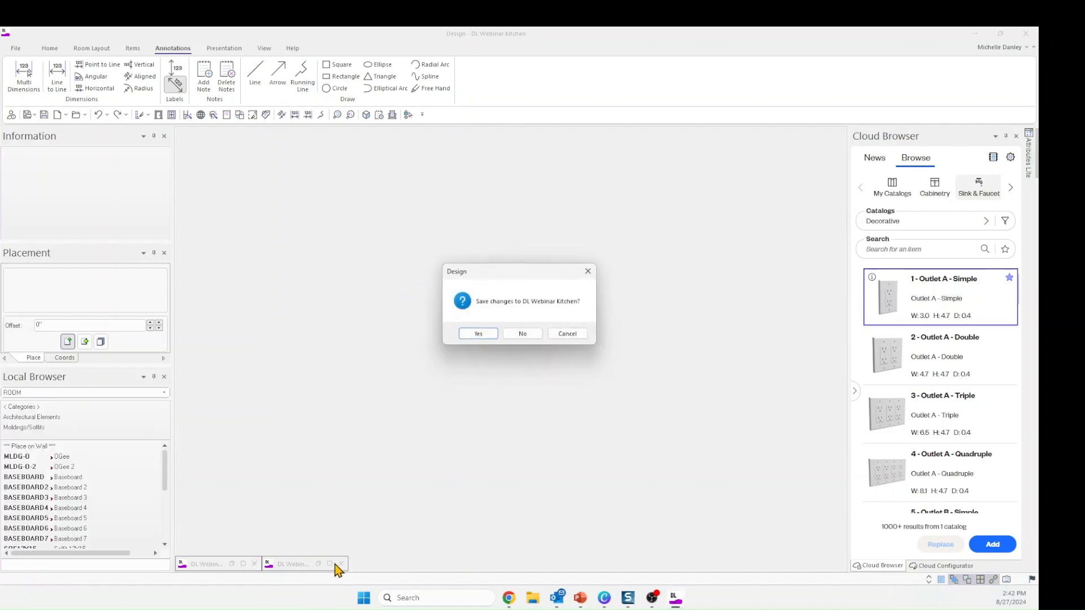
click(485, 335)
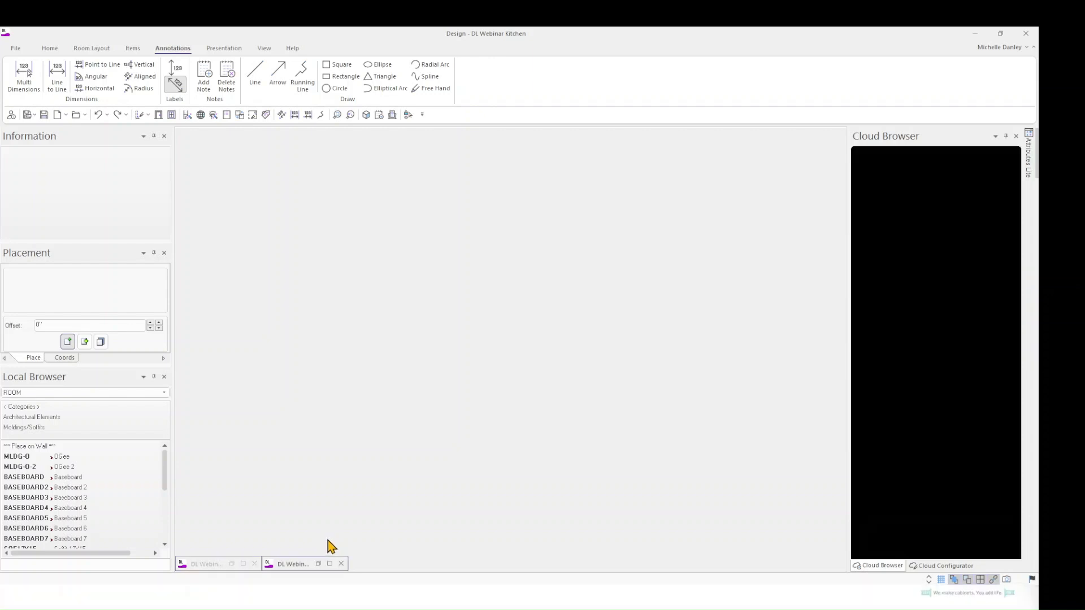
click(329, 564)
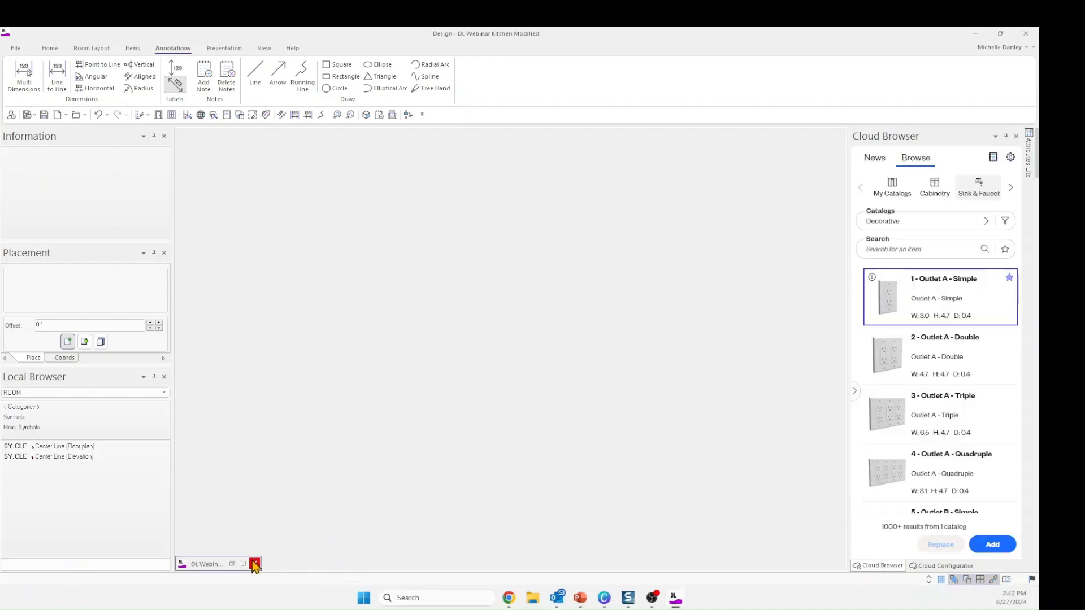
click(243, 565)
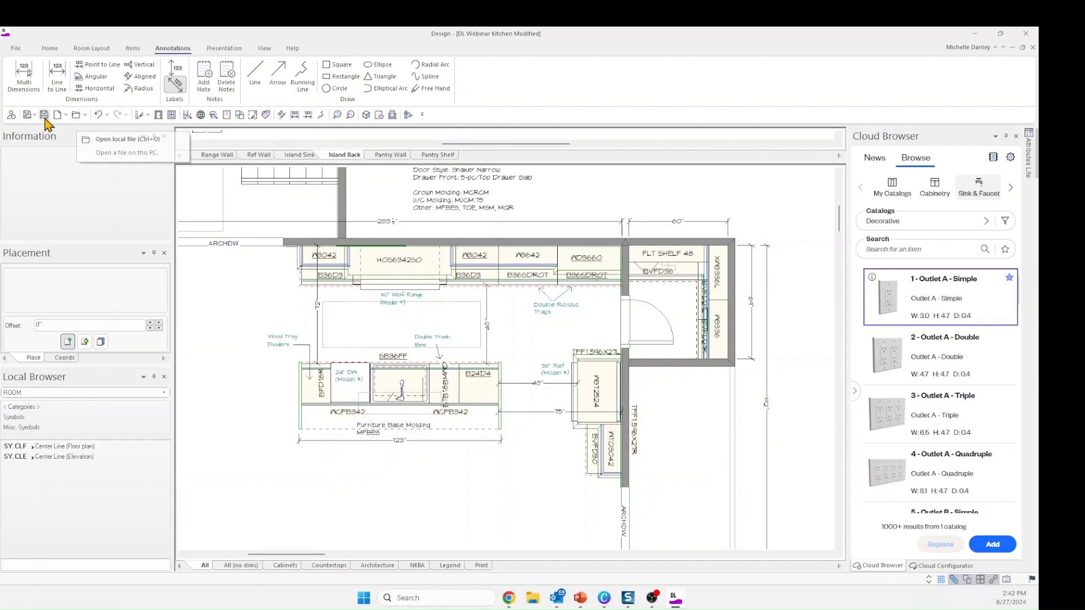
Open the modified kitchen in the Rendering Module, orbit to show the island's side and range wall, and minimize the rendering window
click(367, 116)
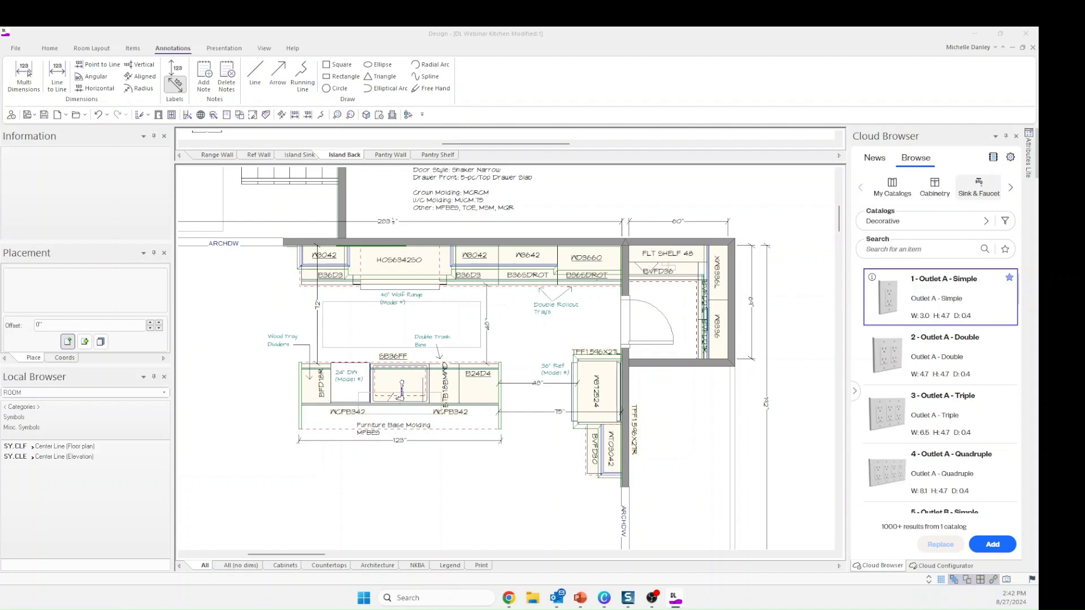
drag(1038, 119, 522, 116)
click(766, 105)
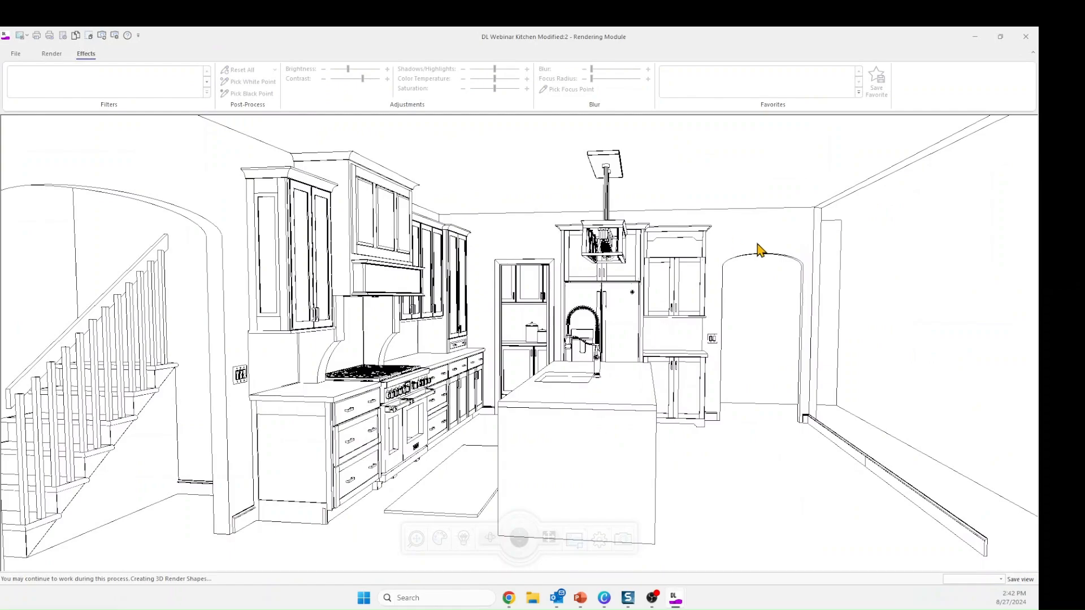
drag(744, 335, 707, 327)
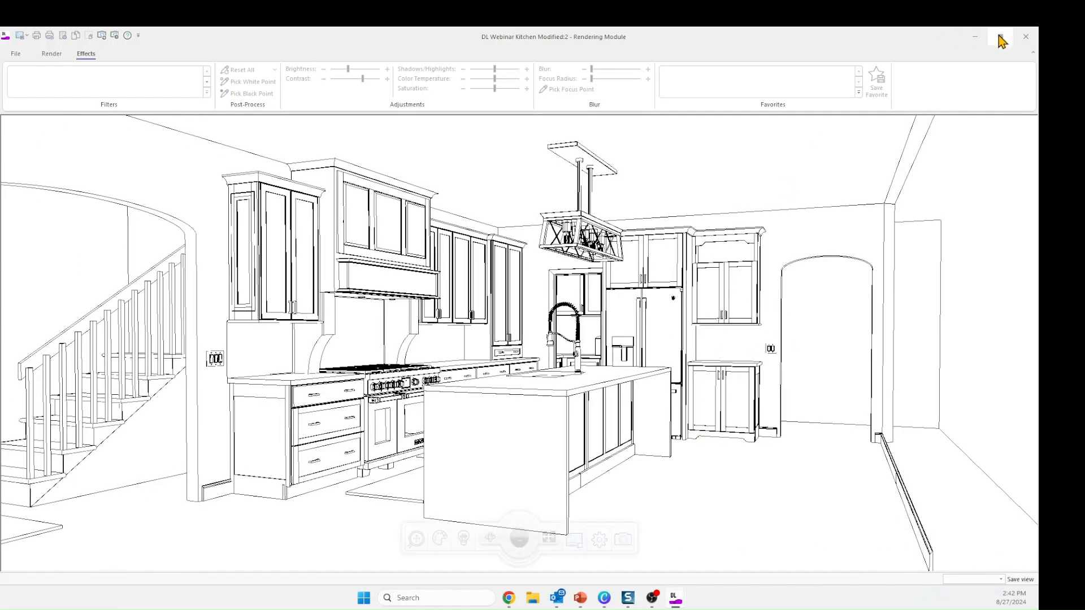
click(975, 36)
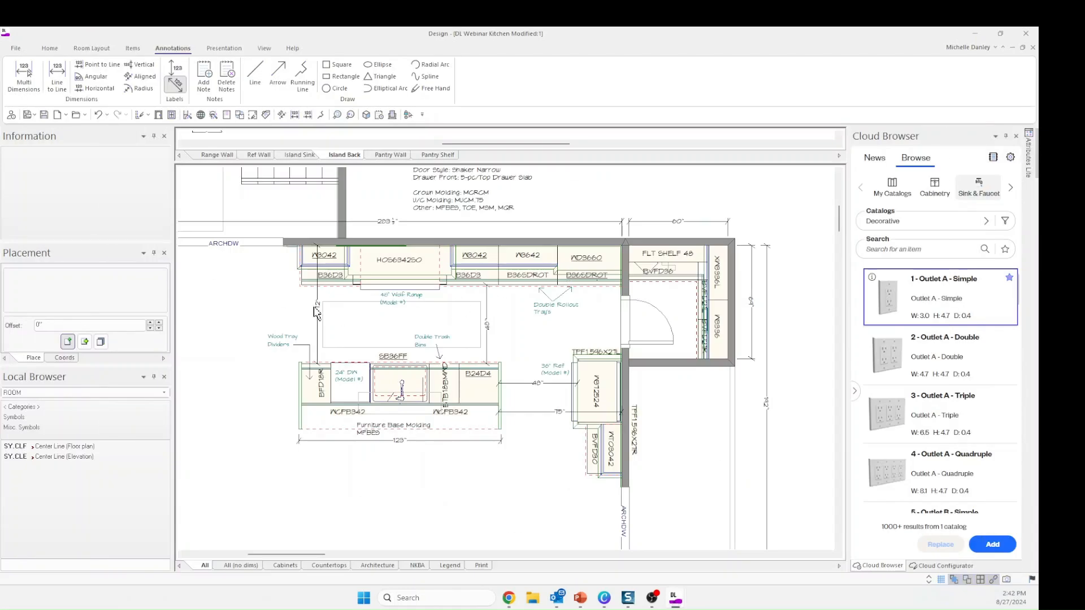
Set the Perspective/Realtime mode to Hidden in the rendering preferences and apply the change
click(17, 50)
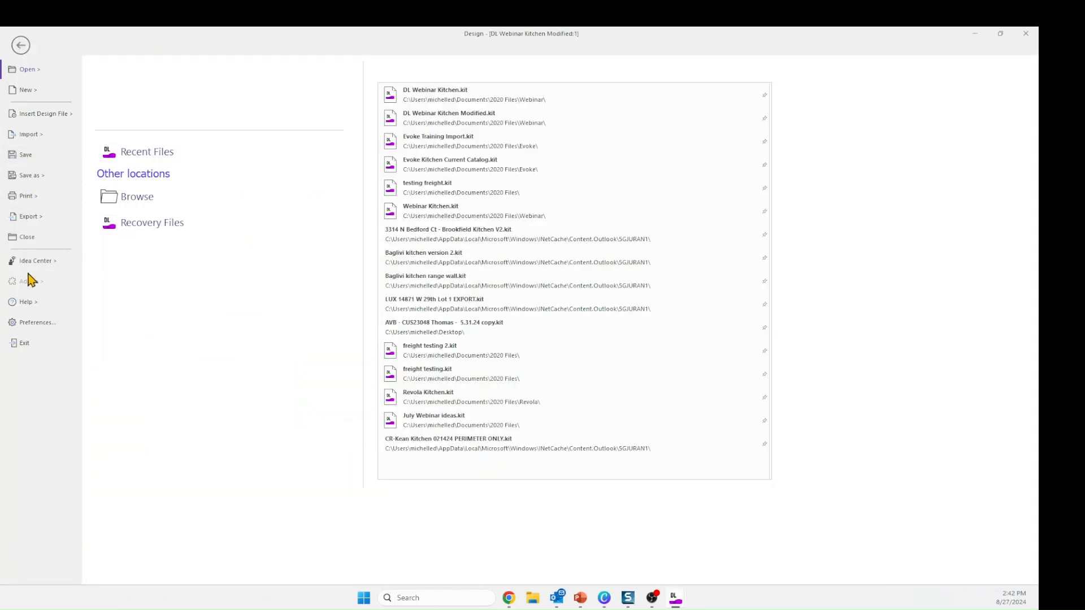
click(36, 325)
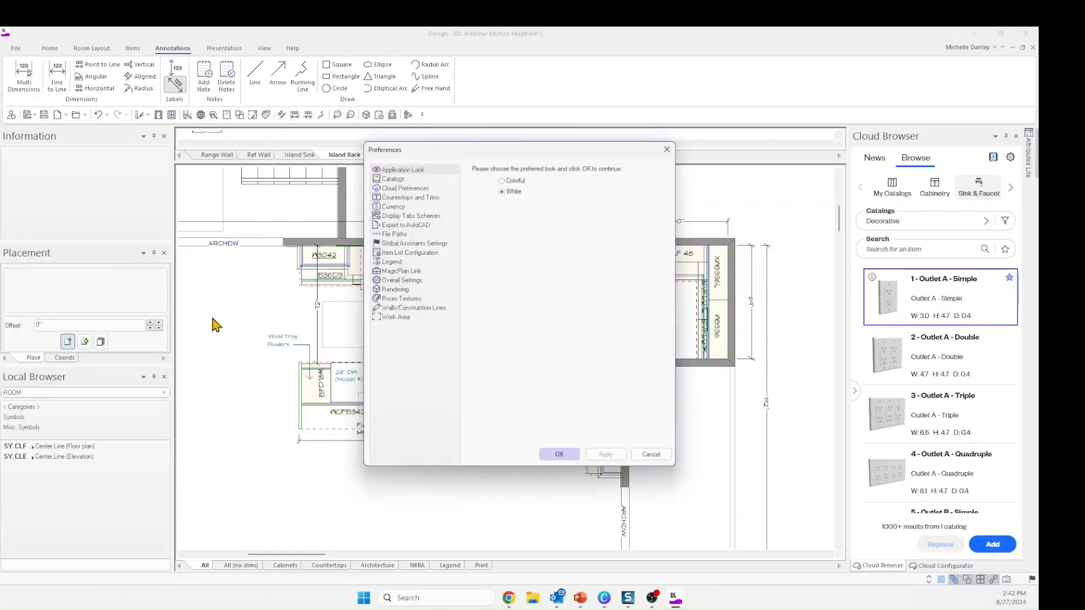
click(403, 289)
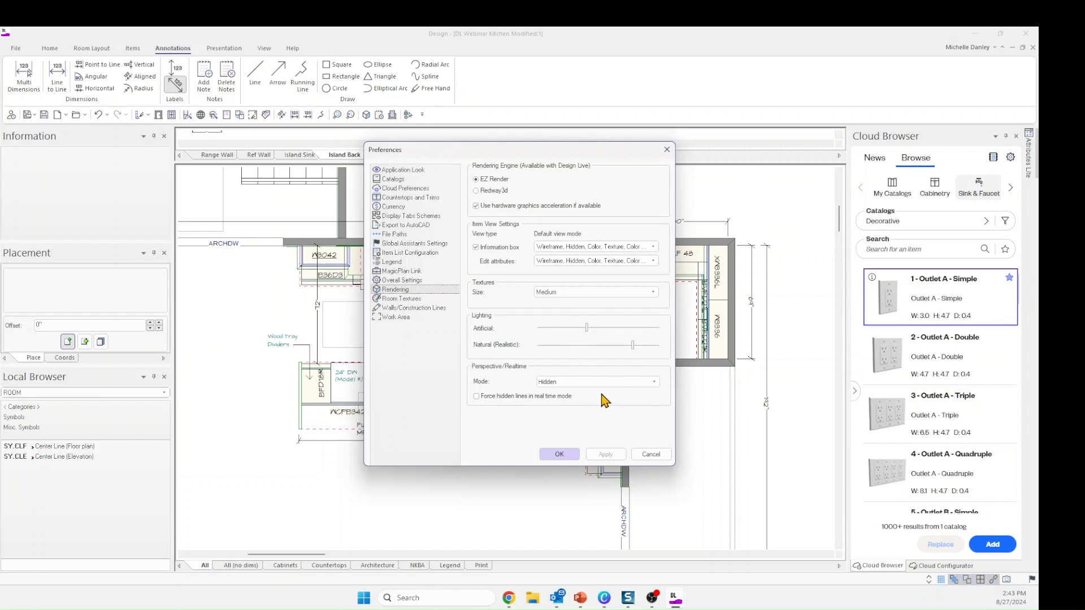
click(654, 382)
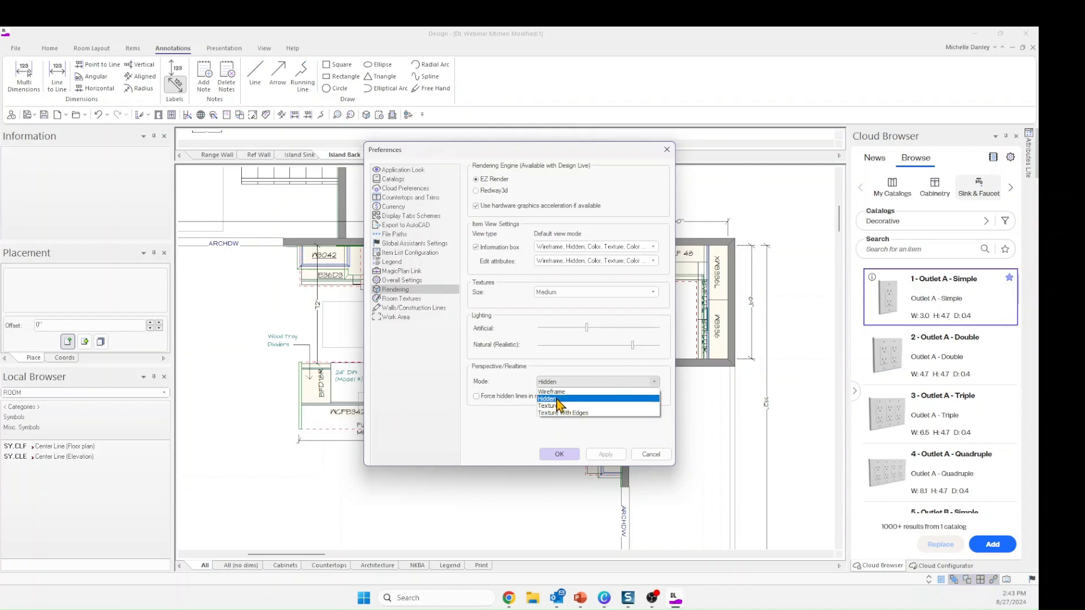
click(557, 399)
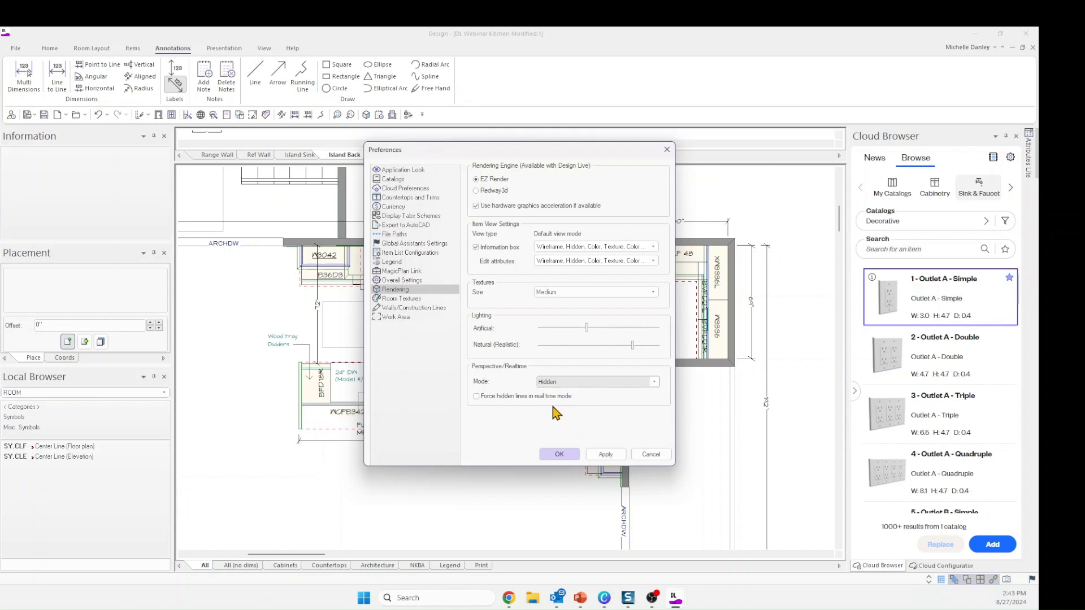
click(605, 454)
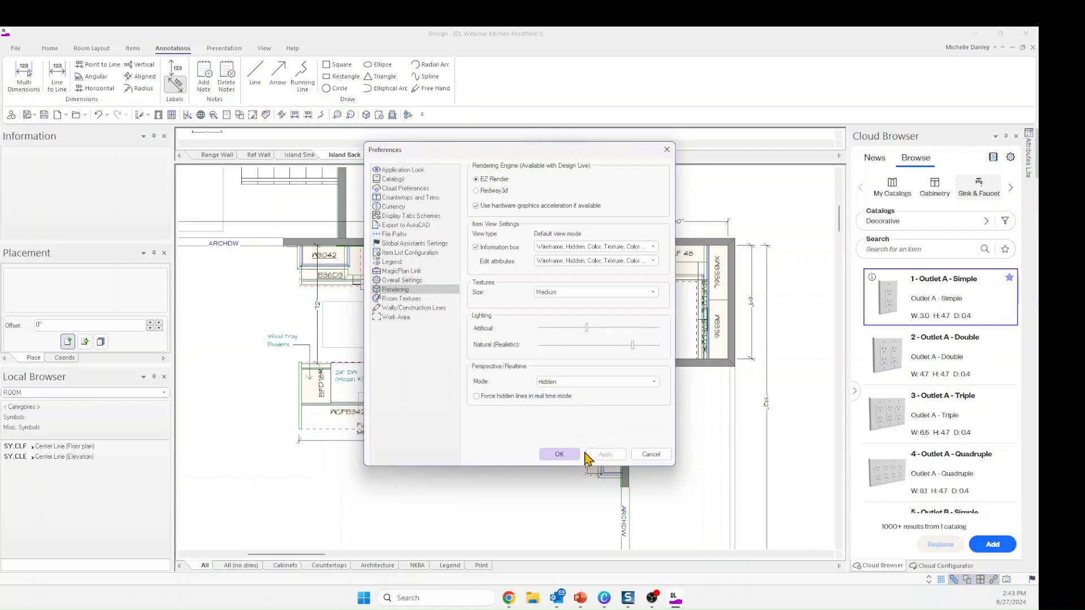
click(555, 454)
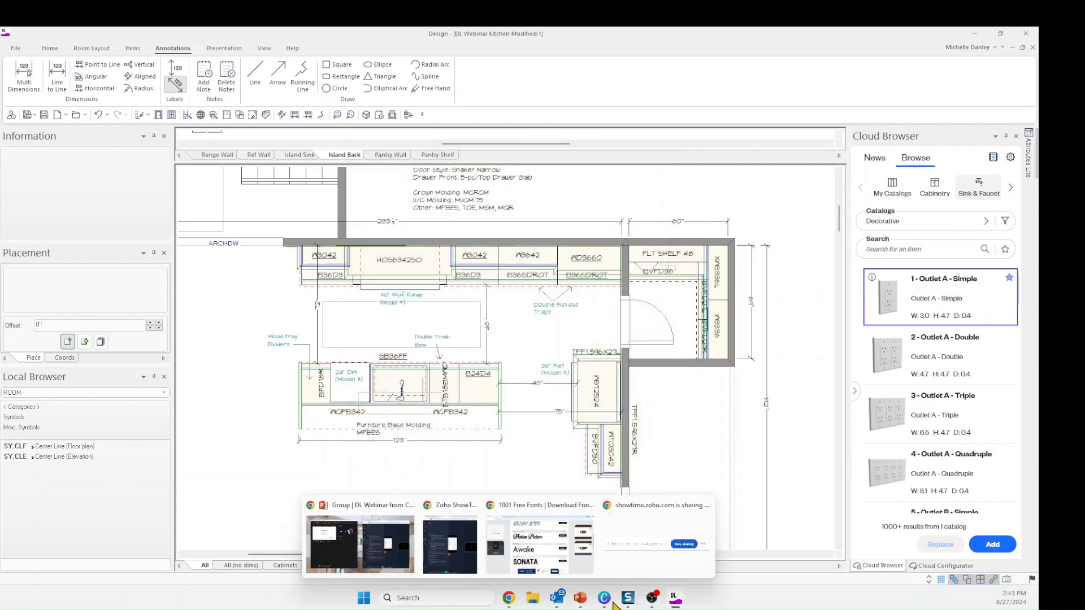
Return to the kitchen's 3D rendering and set its display mode to Textures
mouse_move(679, 602)
click(694, 575)
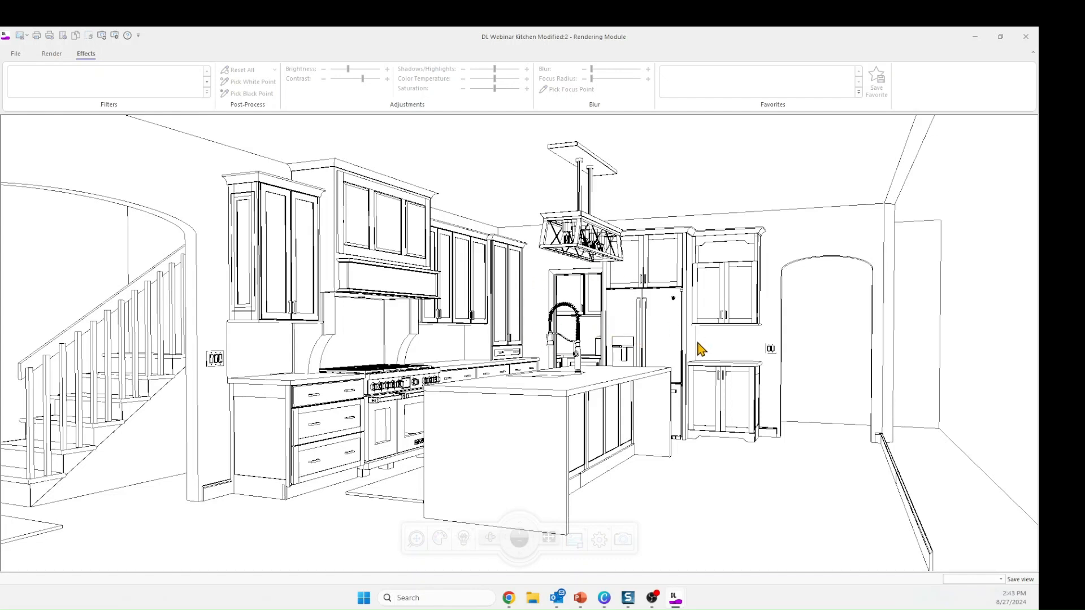
click(600, 541)
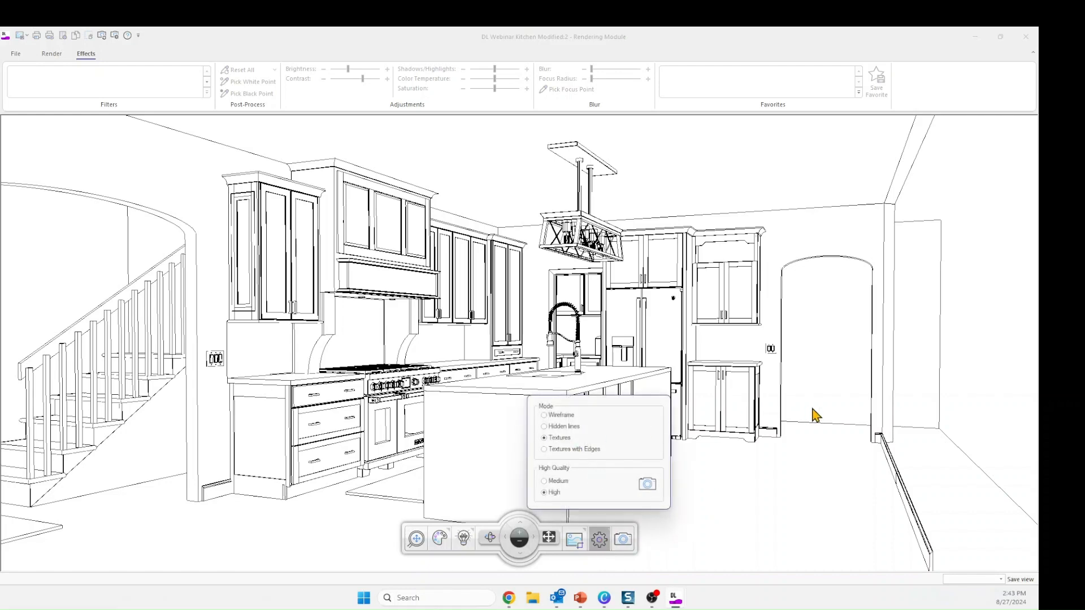
click(838, 414)
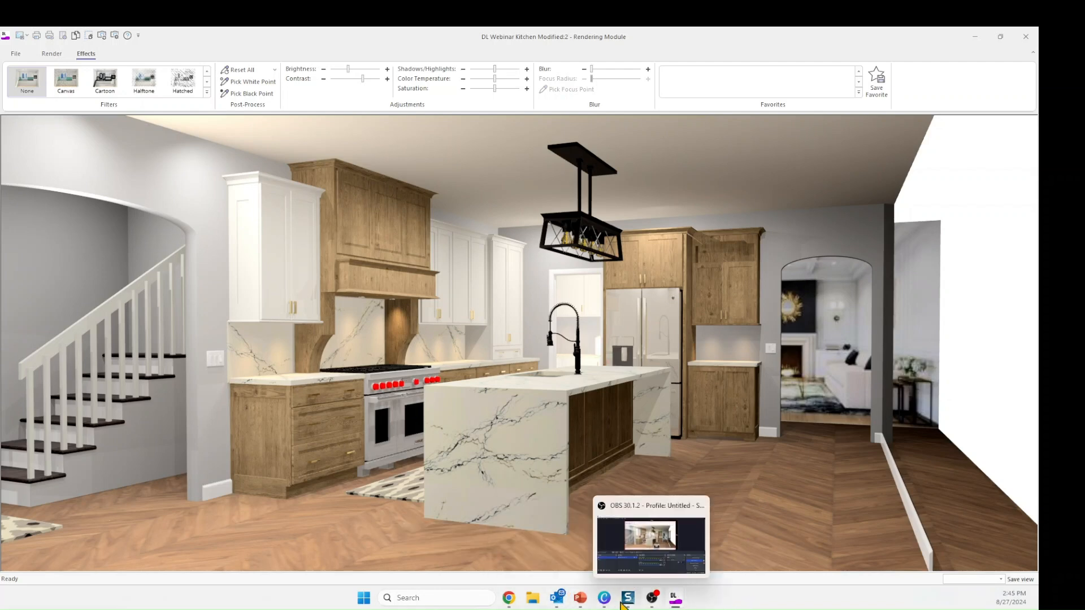
Switch to the Sketchup Texture site in the browser and look through its home page for textures, news and 3D models
mouse_move(509, 600)
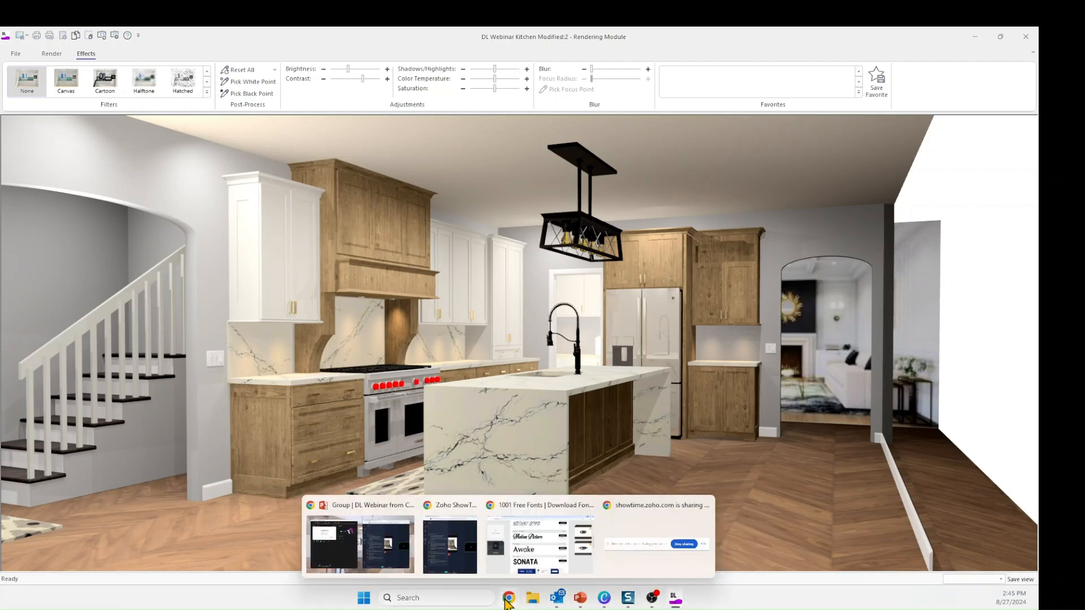
click(529, 544)
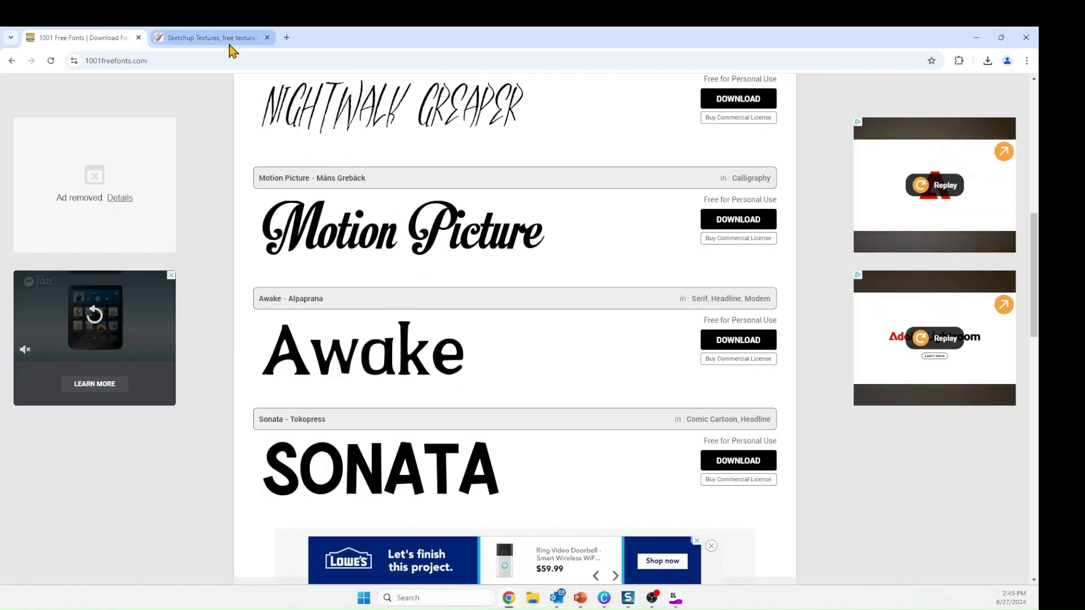
click(229, 41)
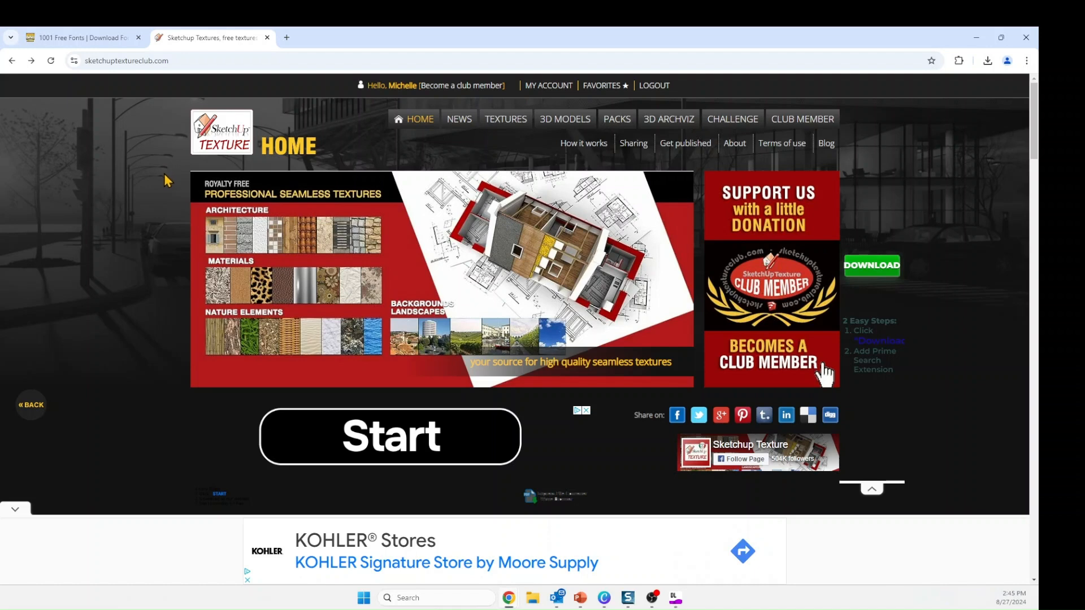
scroll(166, 187, down, 4)
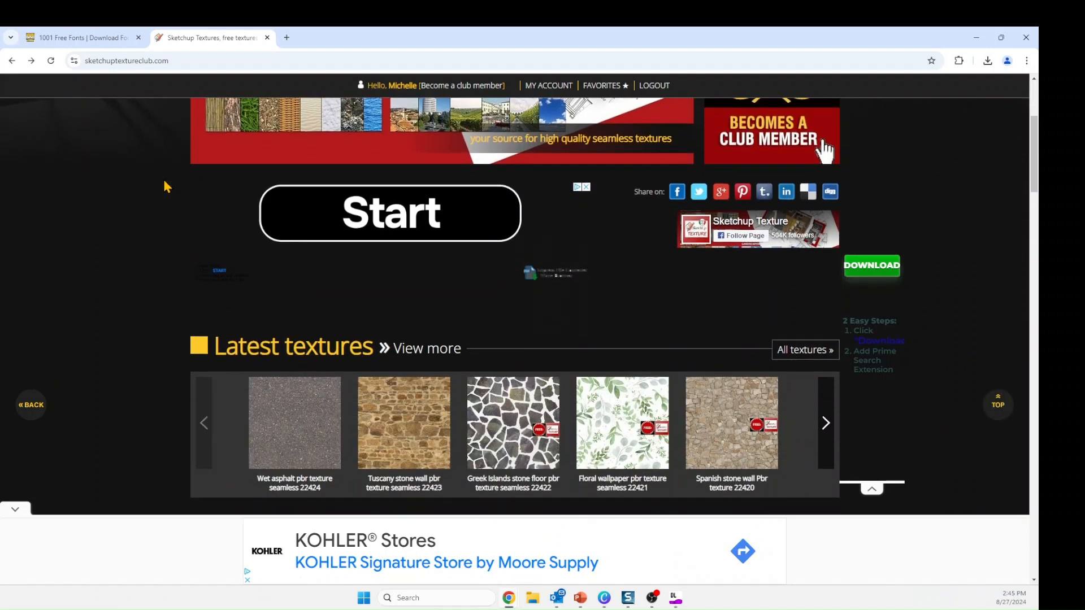
scroll(167, 187, down, 5)
scroll(166, 187, down, 2)
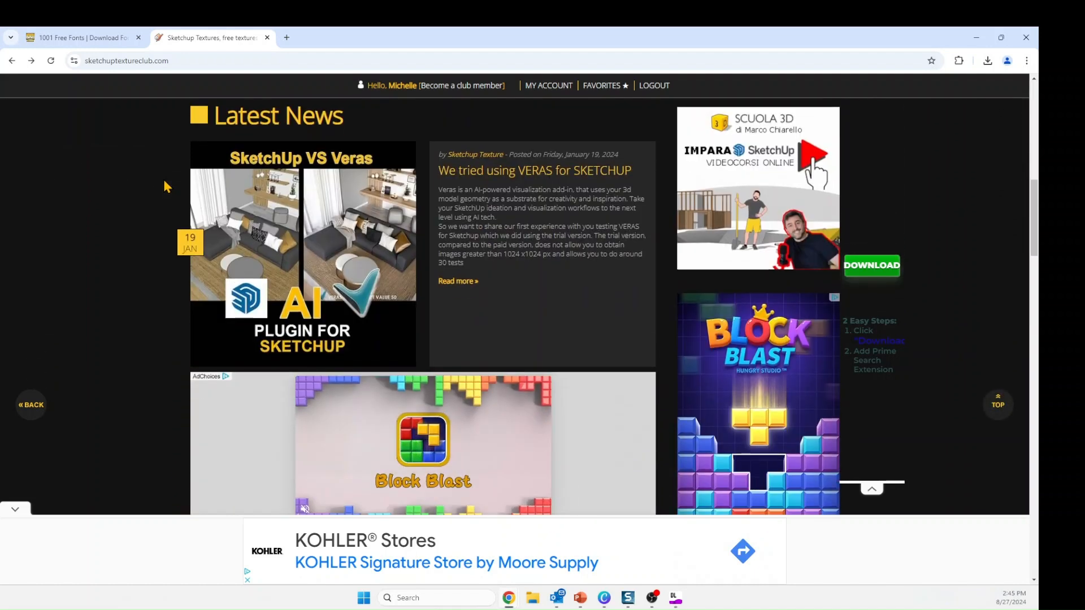
scroll(164, 184, up, 4)
scroll(159, 191, up, 3)
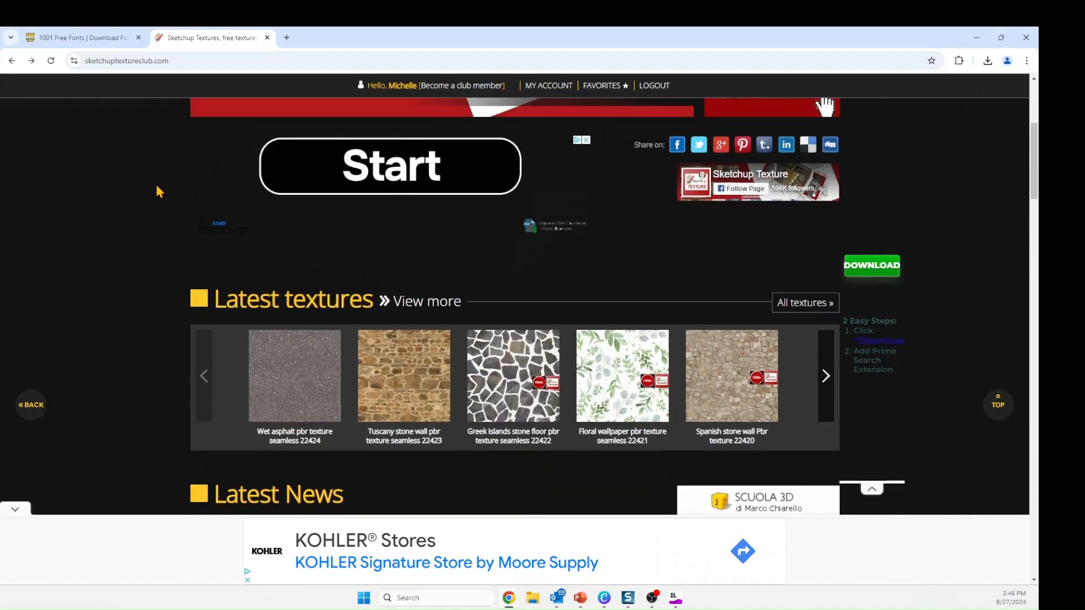
scroll(157, 190, up, 5)
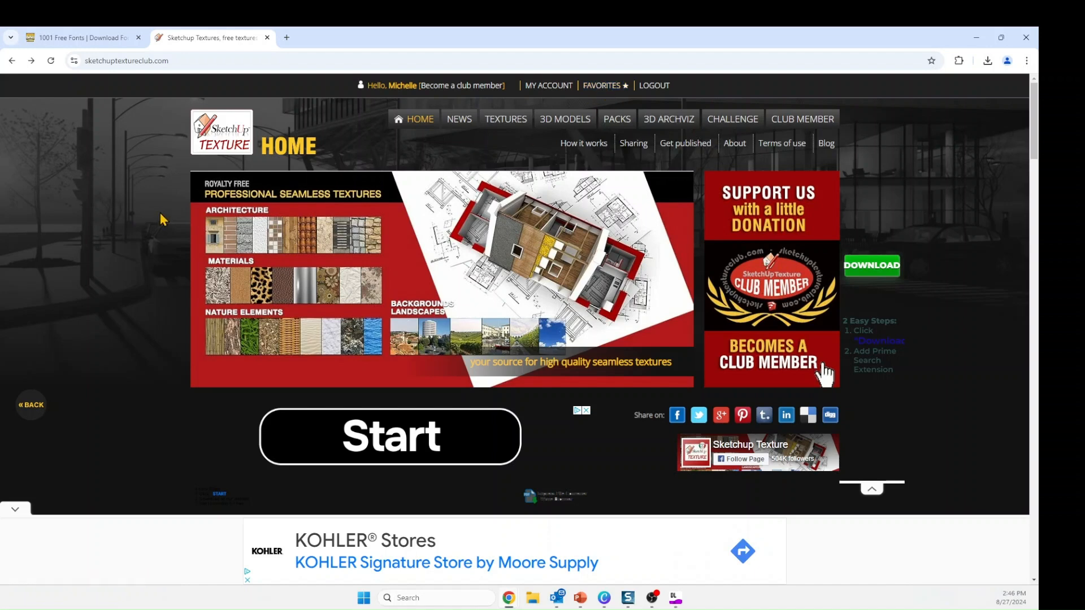
scroll(162, 221, down, 10)
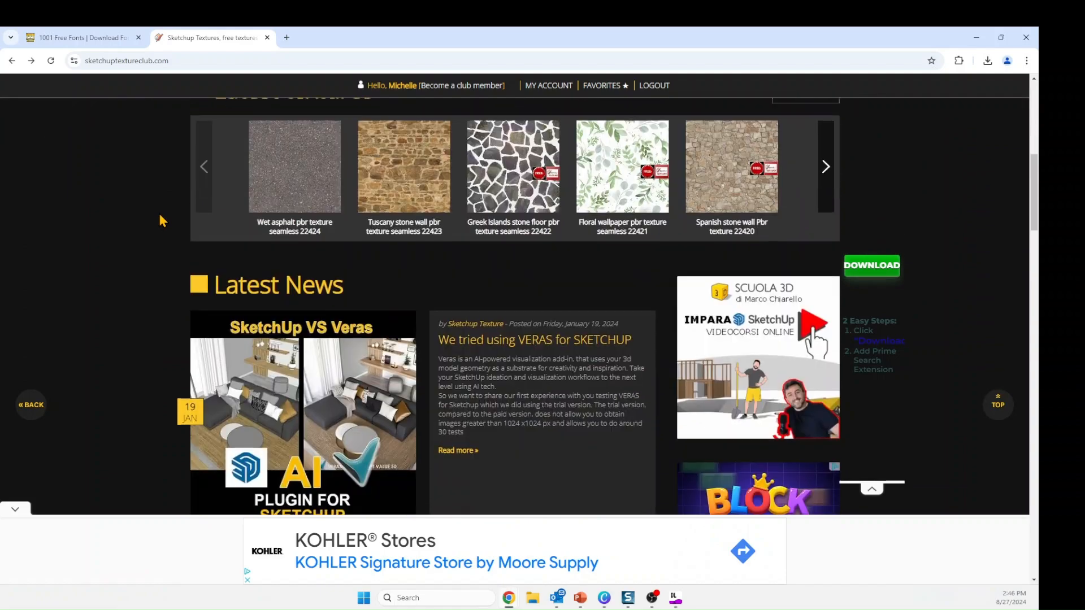
scroll(161, 218, down, 14)
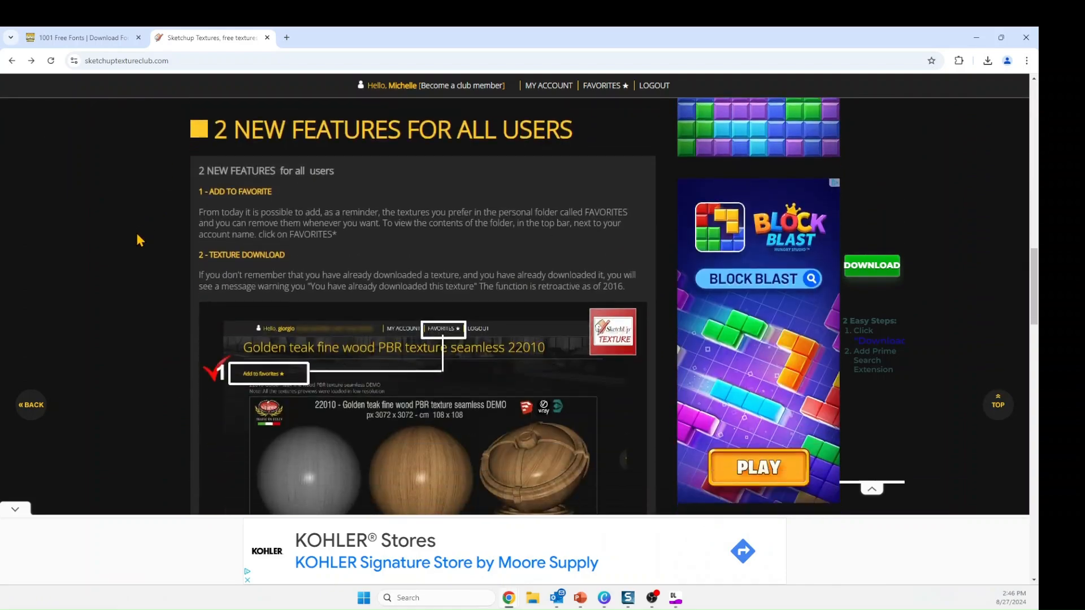
scroll(140, 240, down, 13)
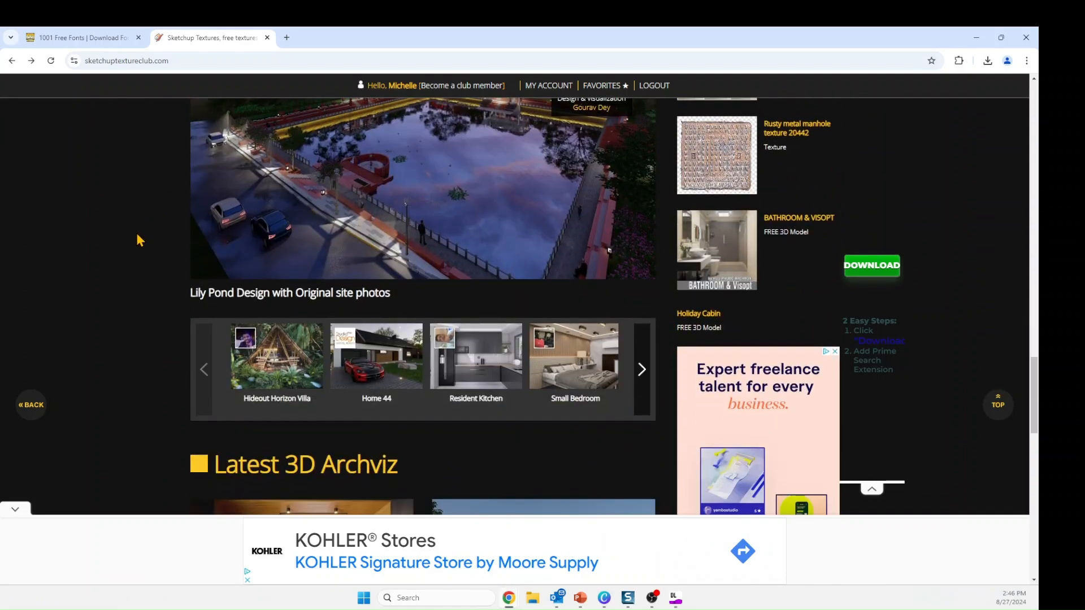
Look through the rest of the Sketchup Texture home page and open the site's Textures catalogue
scroll(141, 241, down, 12)
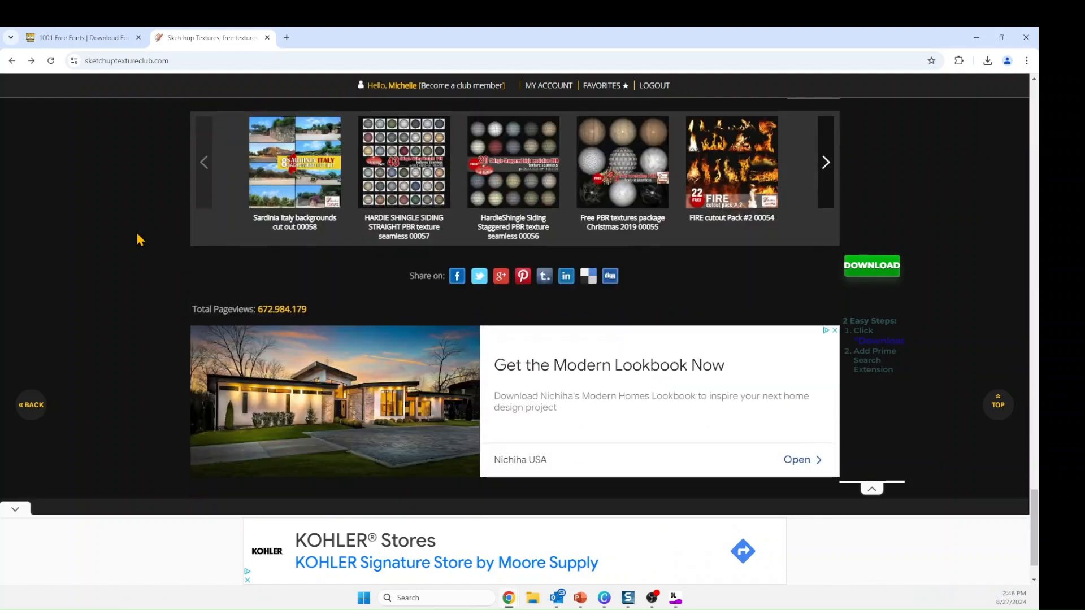
scroll(136, 226, up, 20)
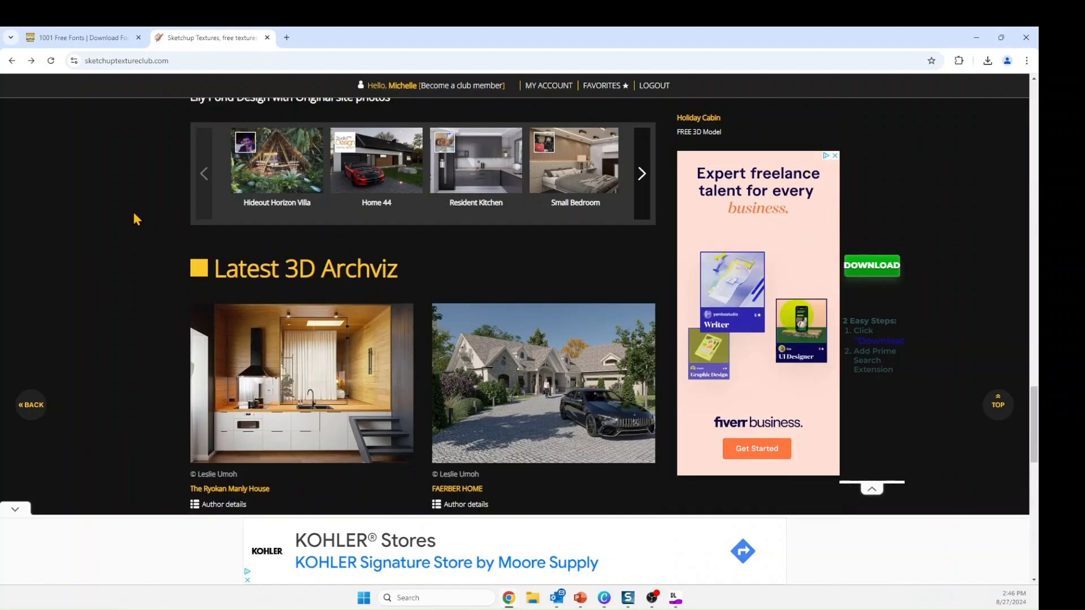
scroll(140, 212, up, 12)
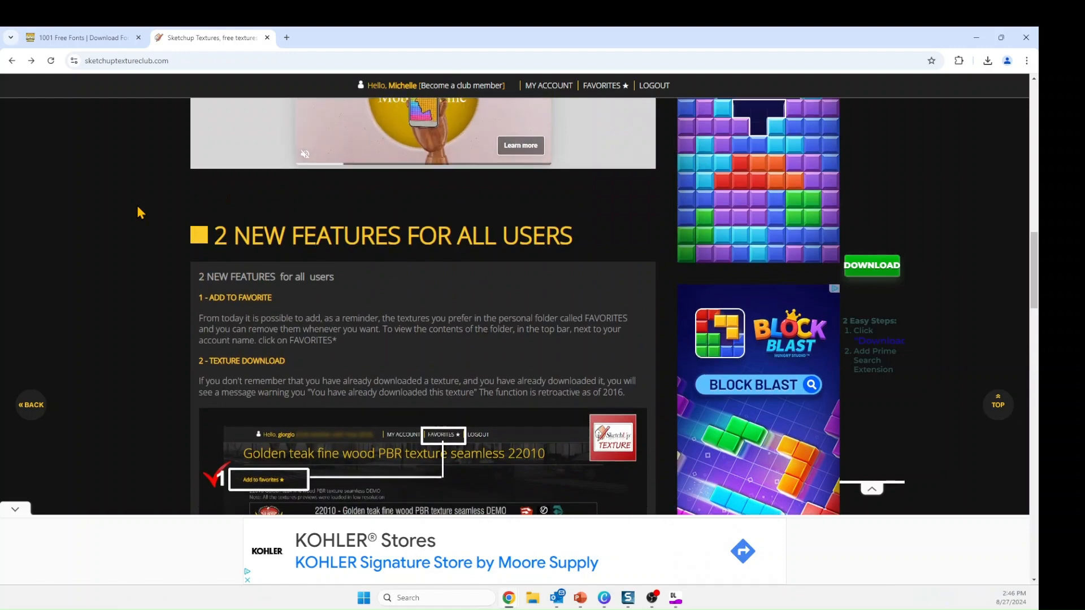
scroll(141, 209, up, 8)
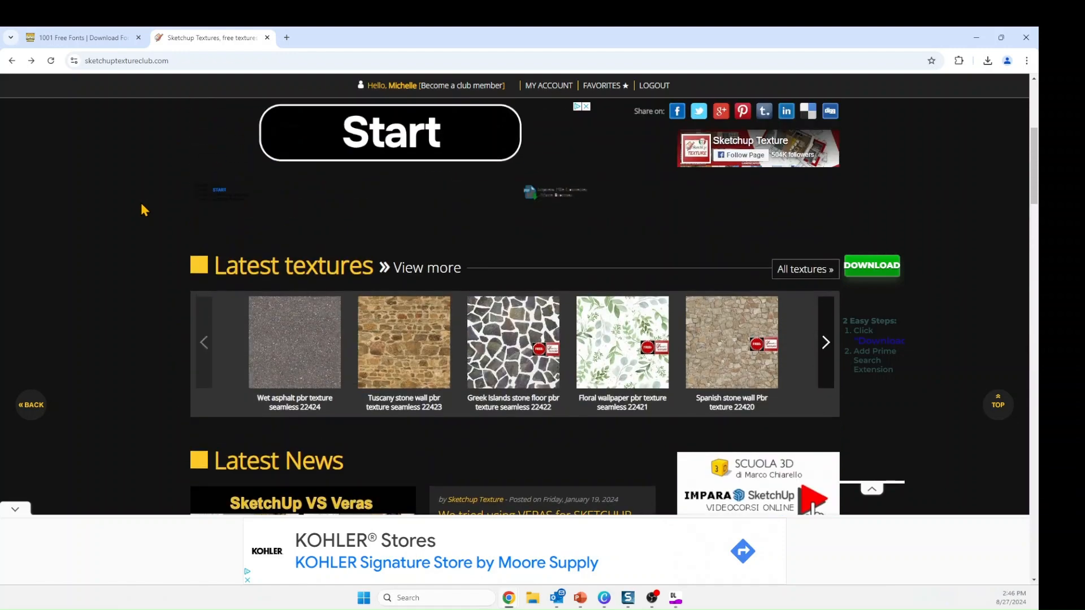
scroll(142, 206, up, 5)
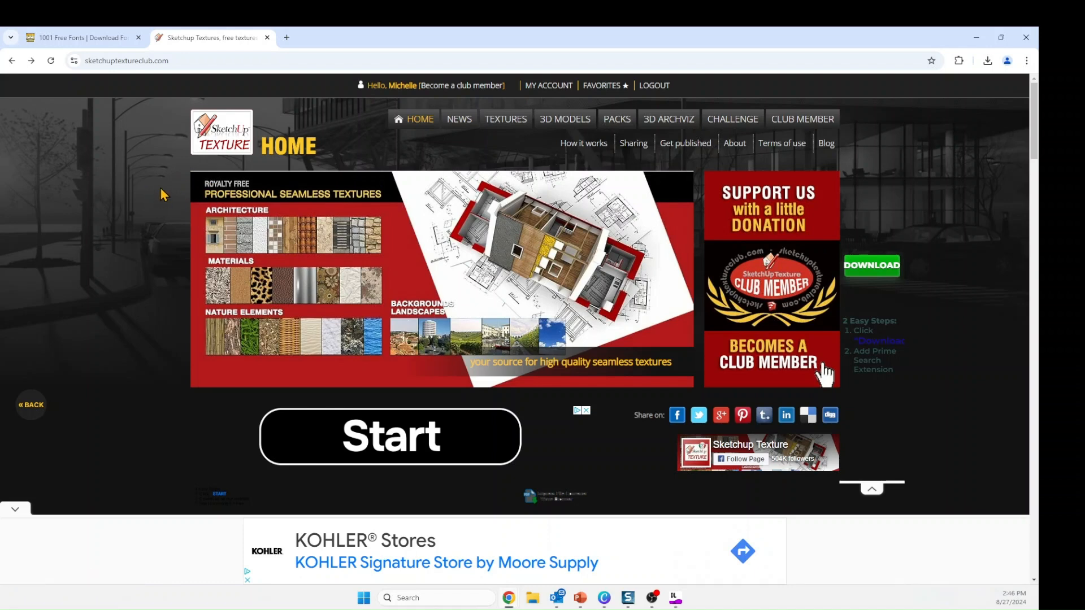
click(234, 261)
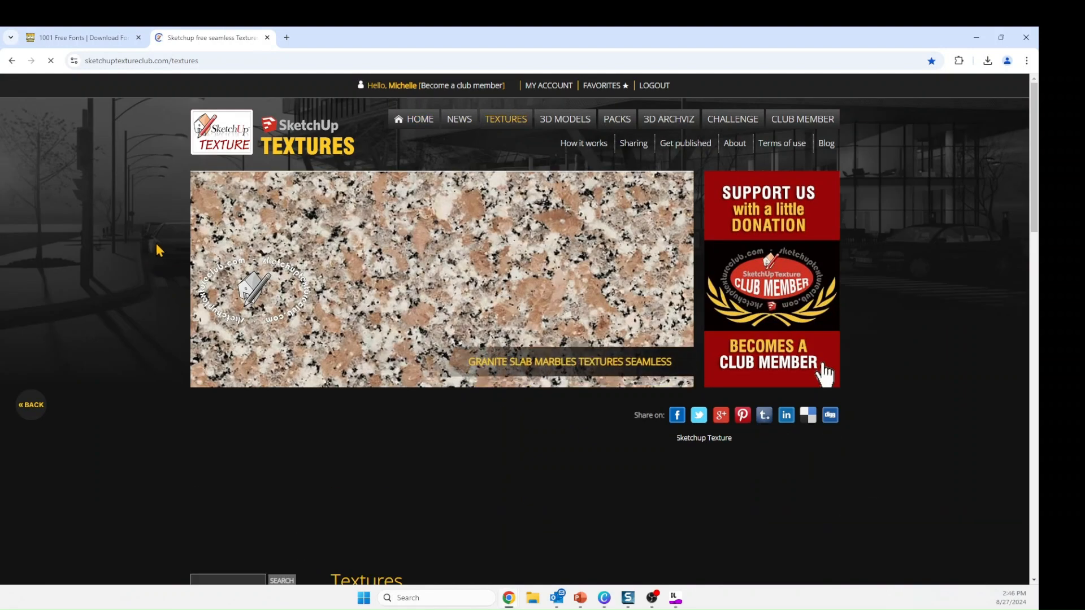
scroll(158, 250, down, 6)
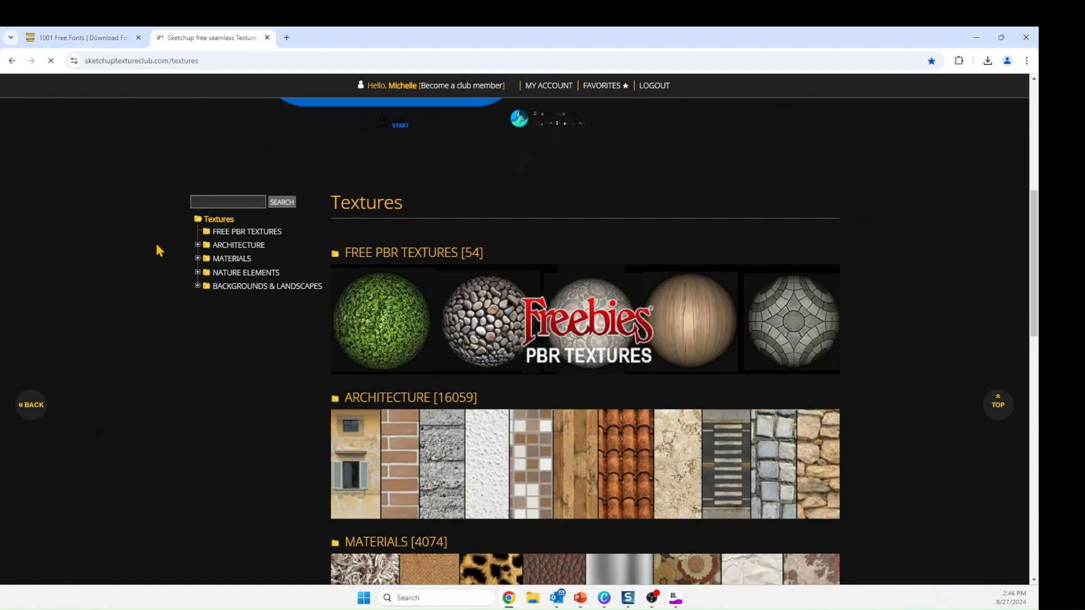
scroll(159, 250, down, 1)
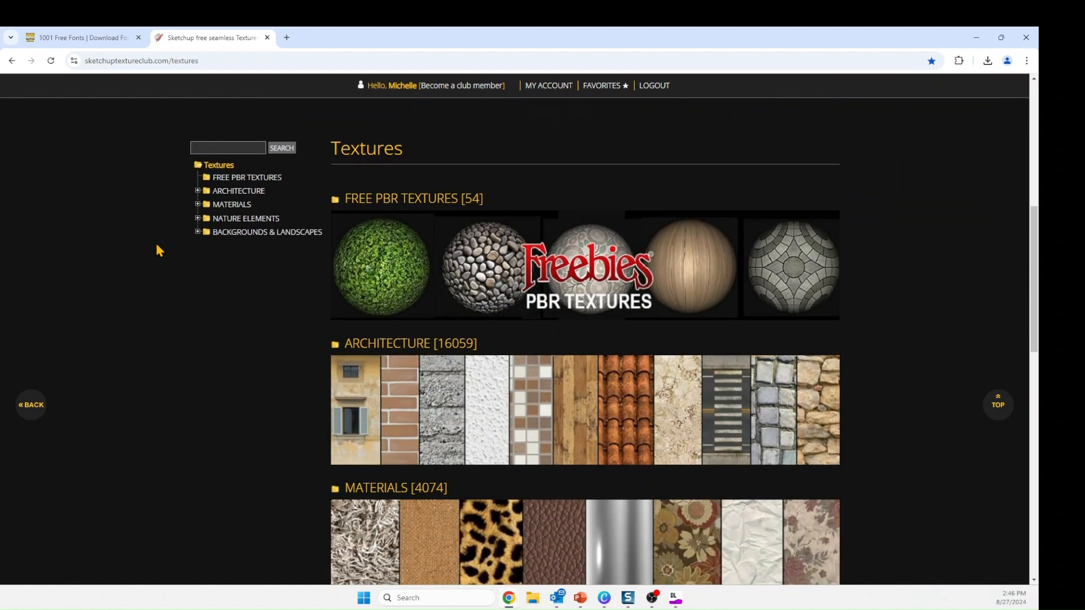
Open the Stone blocks category under Architecture, Stones Walls, and look at its textures
click(198, 191)
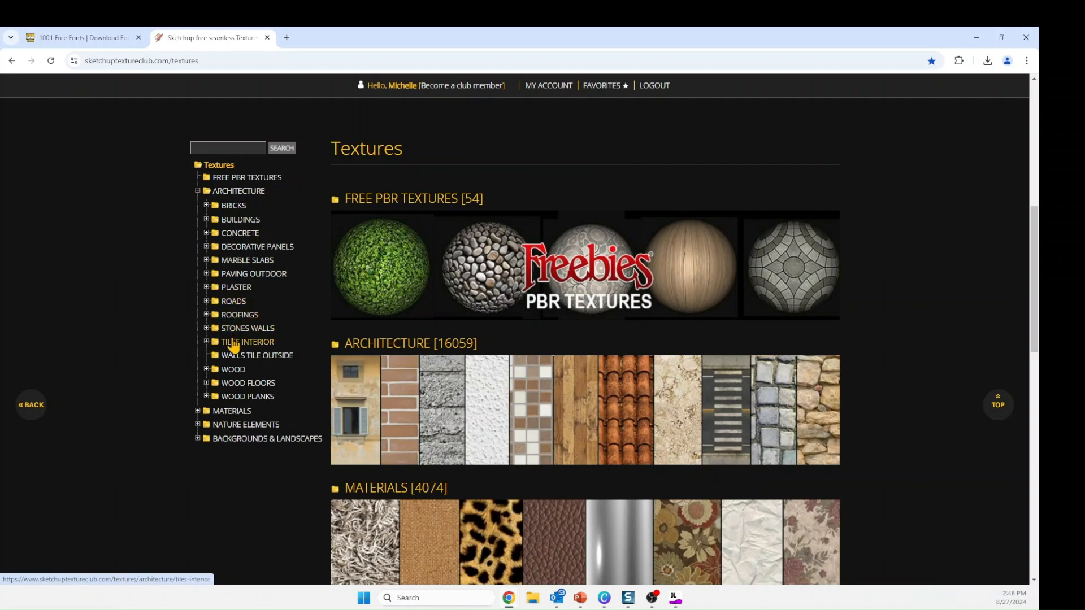
click(207, 329)
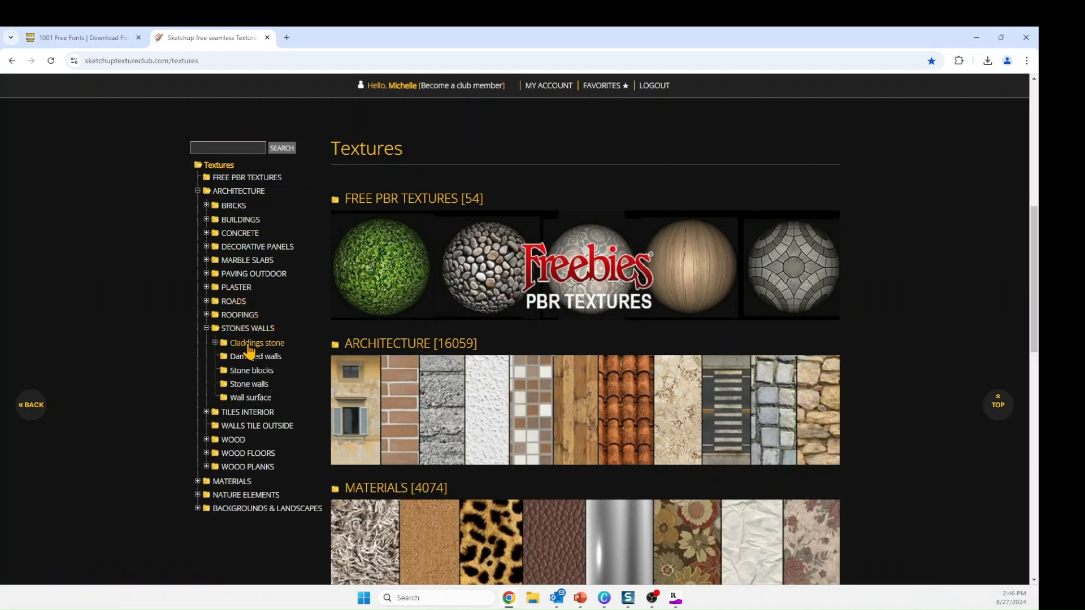
click(234, 373)
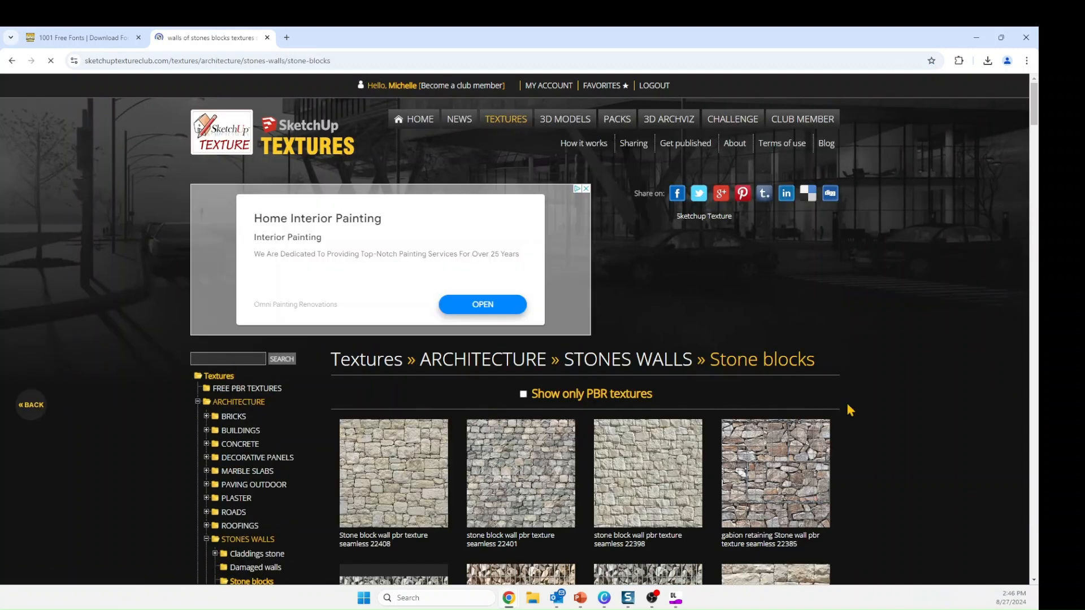
scroll(846, 402, down, 4)
scroll(846, 404, down, 1)
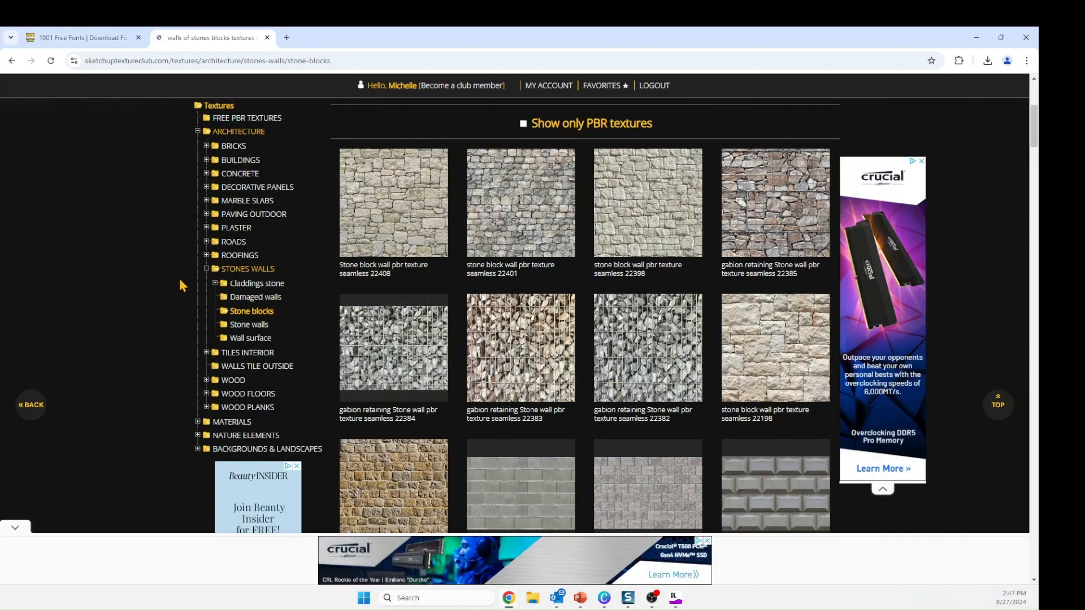
Collapse Stones Walls and open the Geometric patterns category under Tiles Interior, Ornate tiles, dismissing the advertisement
click(206, 269)
click(206, 282)
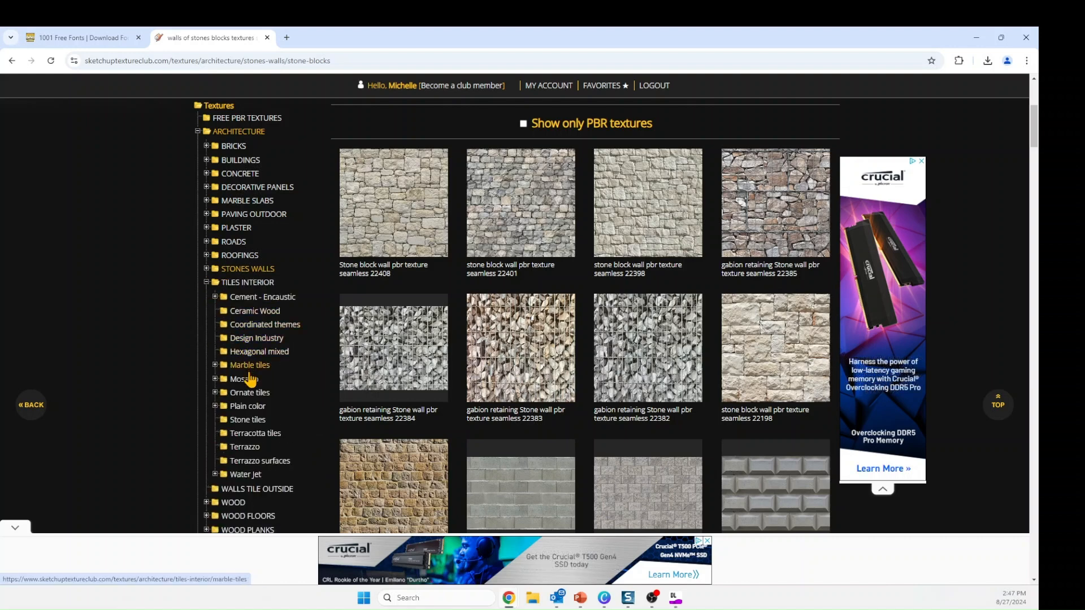
click(215, 393)
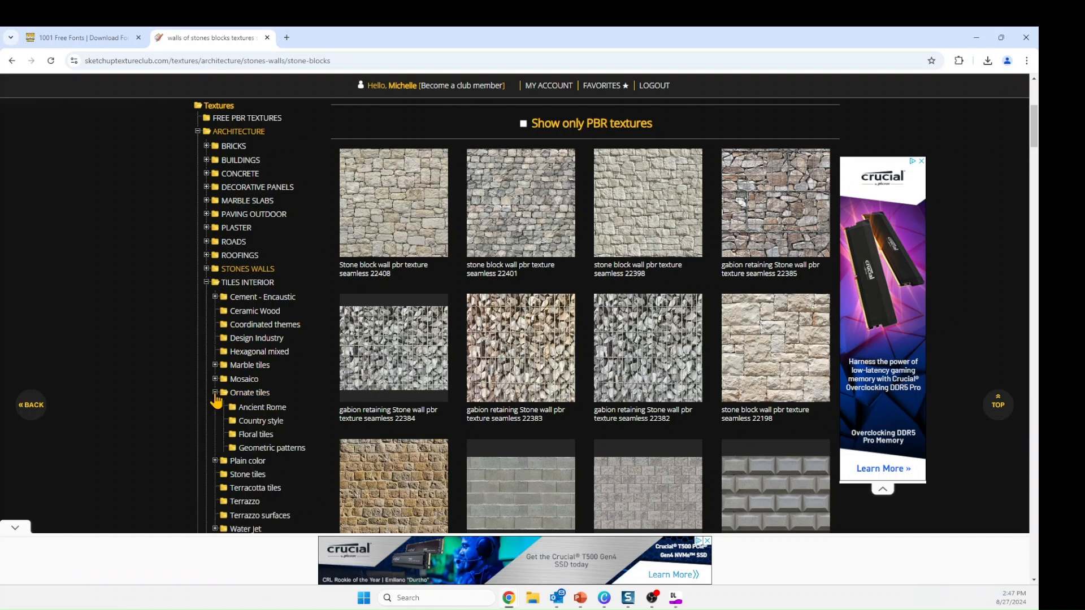
scroll(246, 399, down, 1)
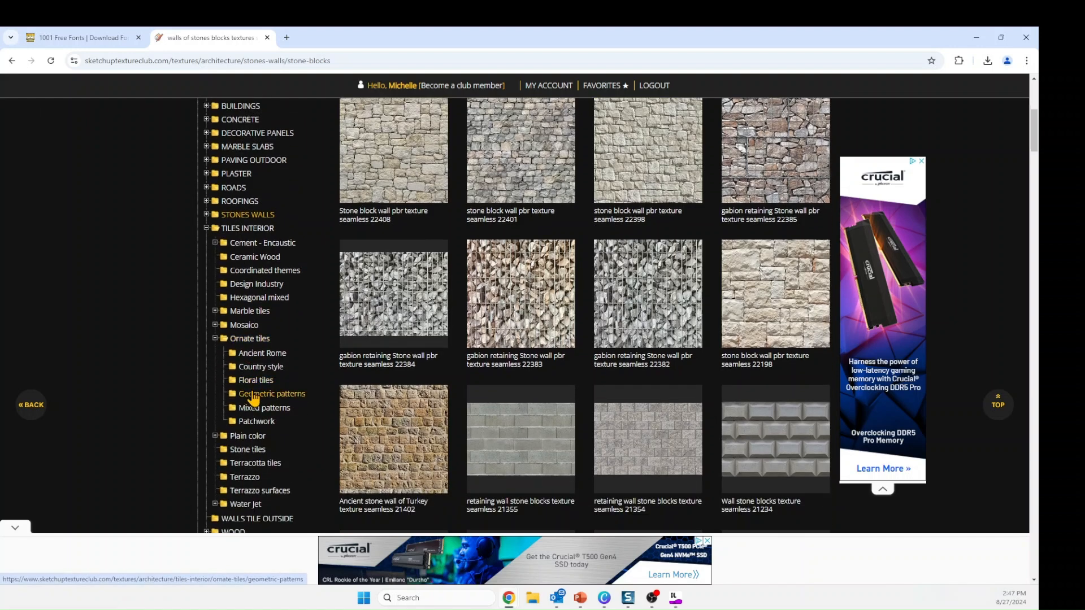
click(254, 394)
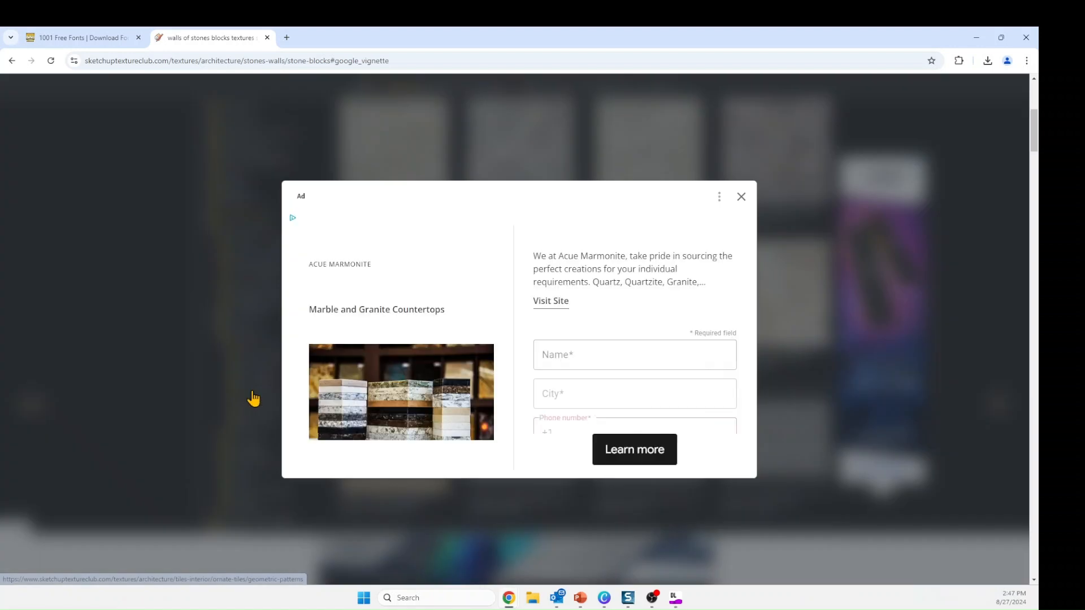
click(740, 197)
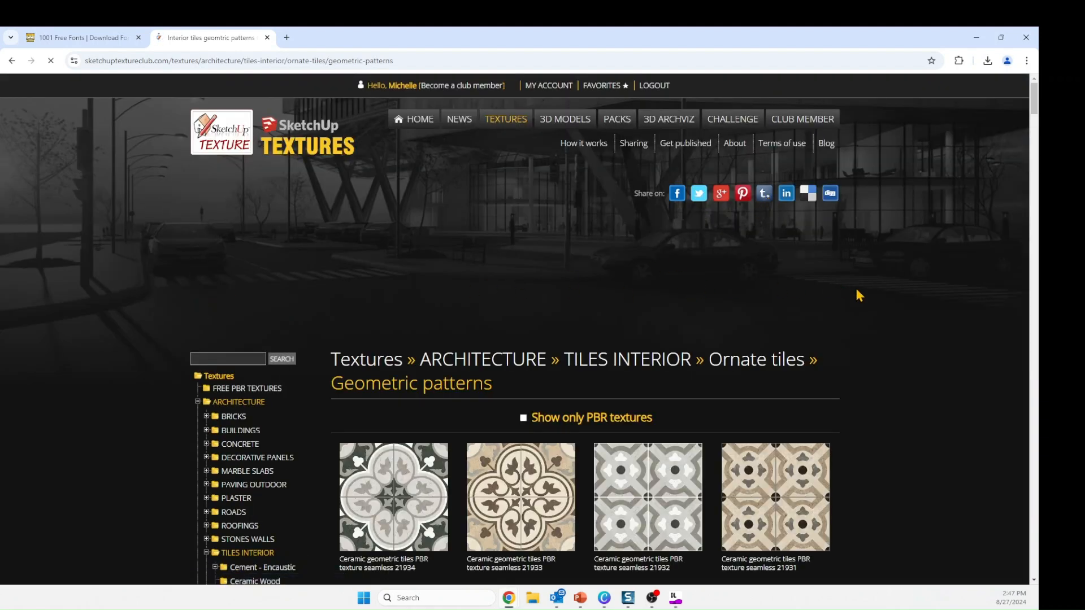
Look through the geometric pattern tile textures for designs and colours
scroll(856, 287, down, 4)
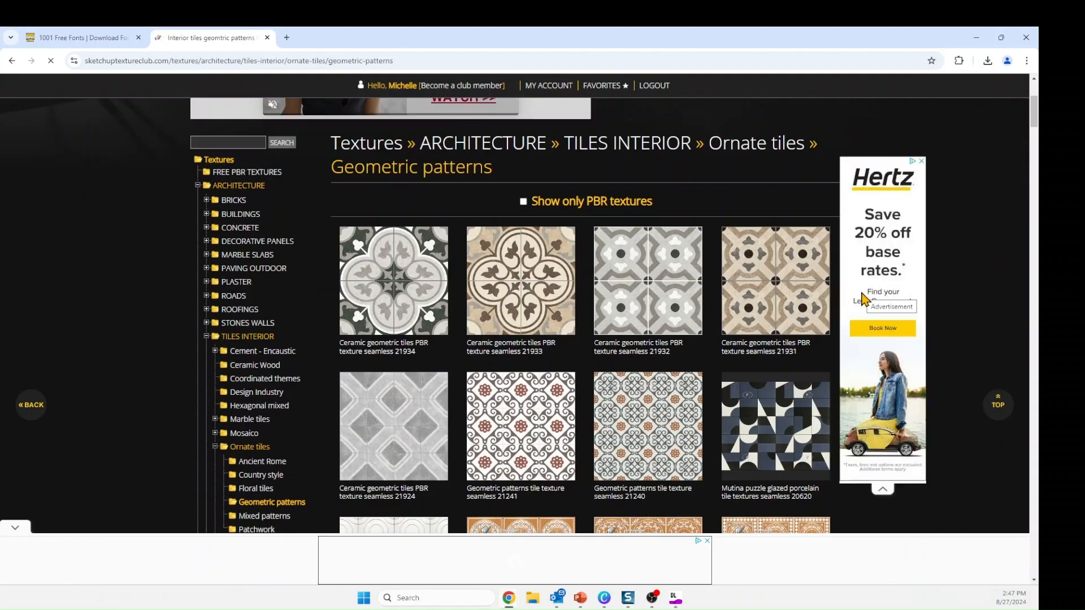
scroll(829, 300, down, 1)
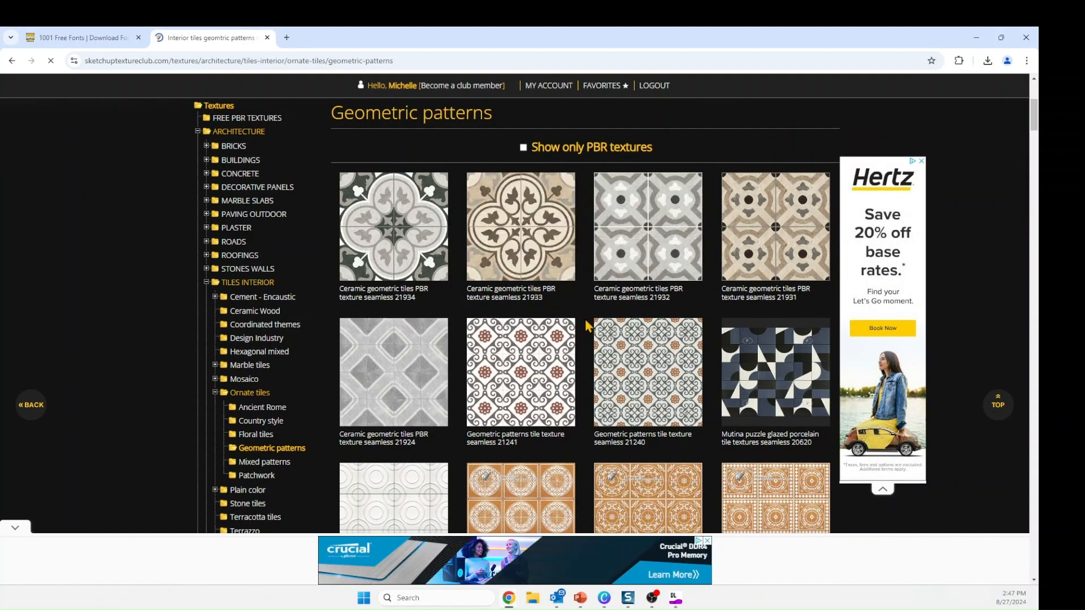
scroll(588, 334, down, 1)
scroll(588, 334, down, 3)
scroll(588, 335, down, 9)
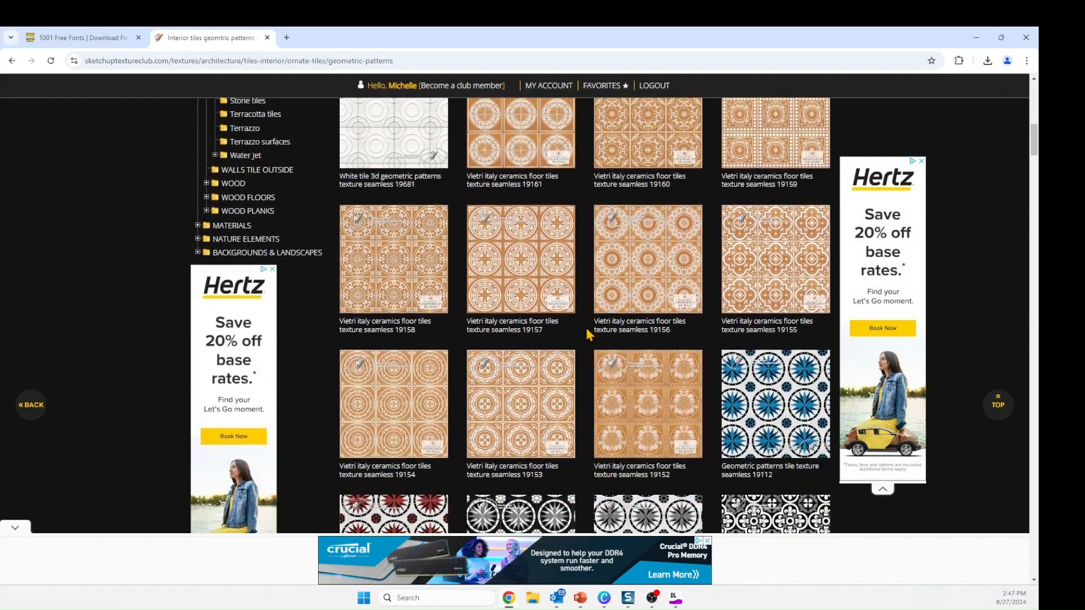
scroll(587, 334, down, 6)
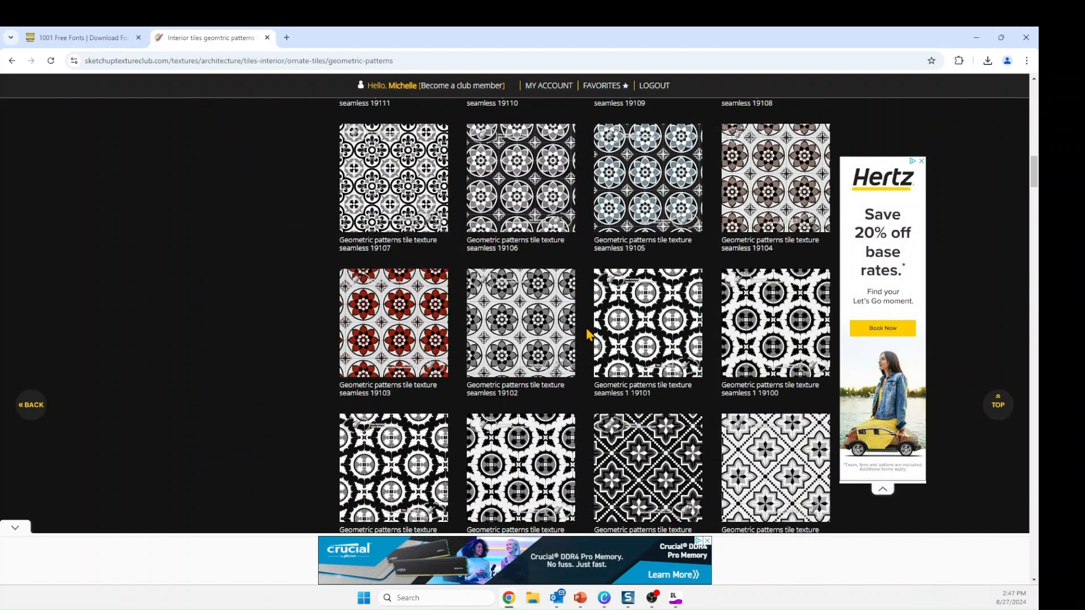
scroll(588, 335, up, 20)
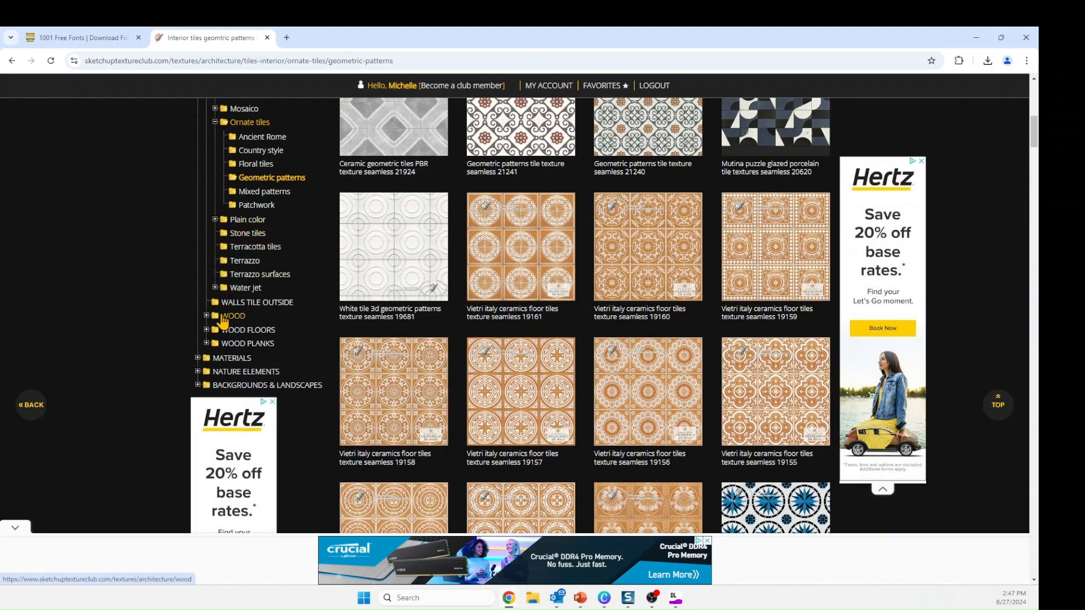
Open the Black category under Marble tiles and look at its textures
scroll(215, 137, up, 1)
scroll(216, 141, up, 1)
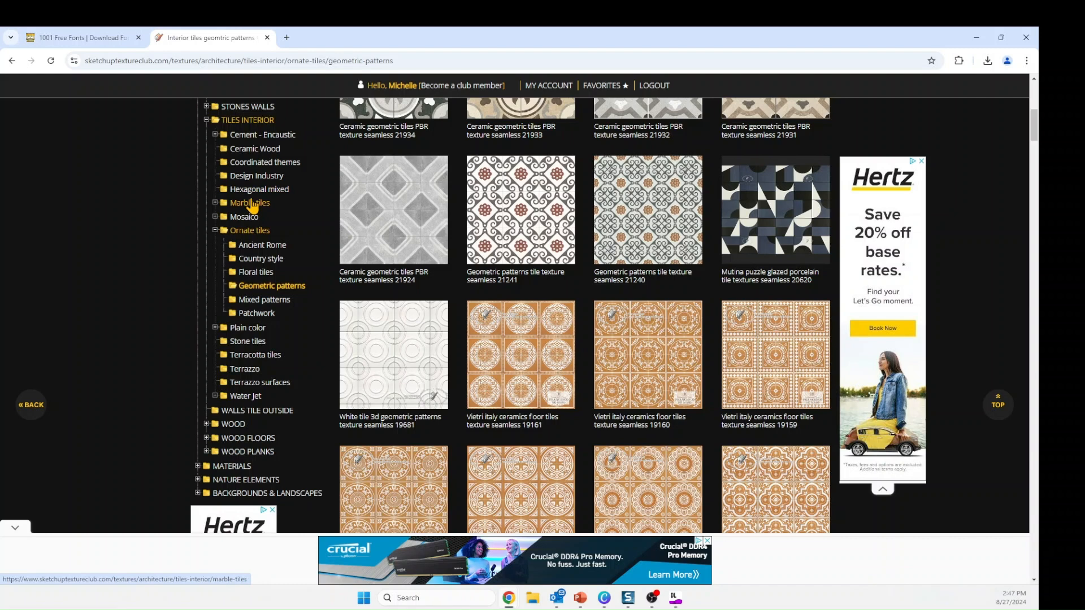
click(215, 203)
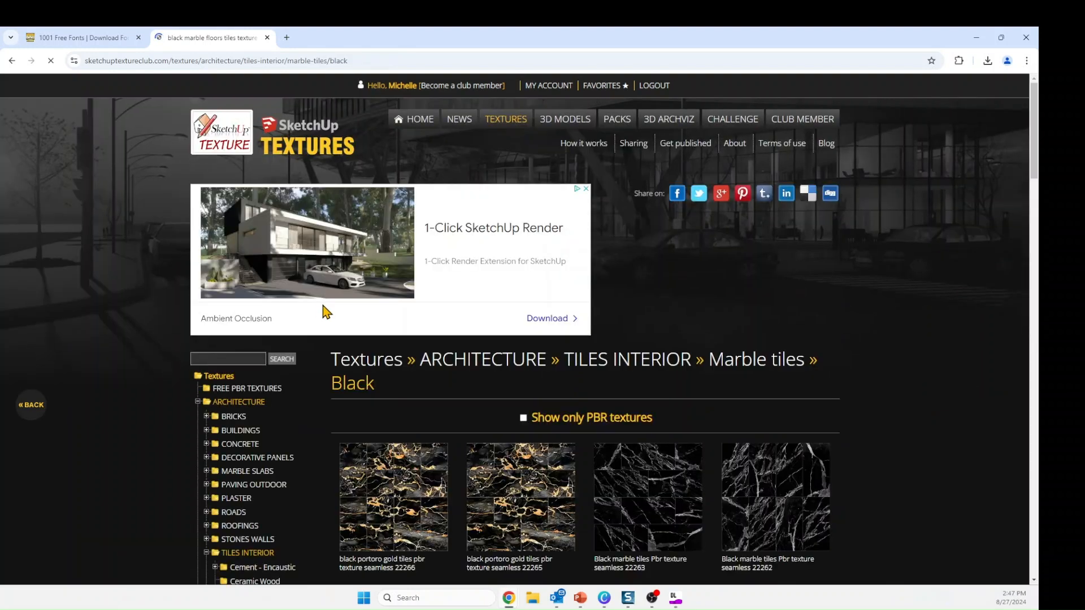
scroll(326, 375, down, 5)
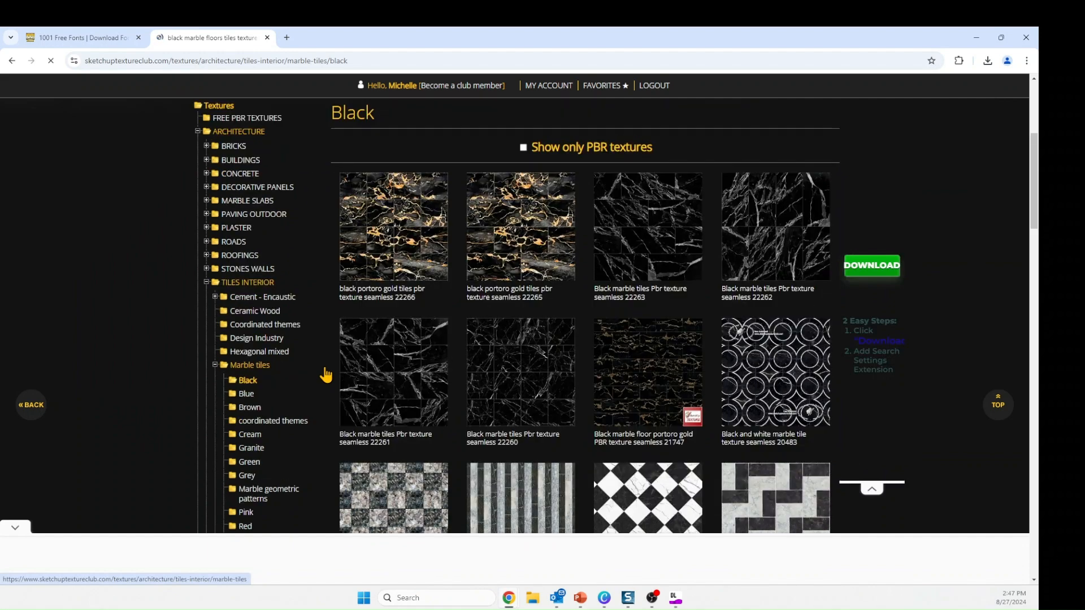
scroll(324, 373, down, 3)
scroll(322, 373, up, 3)
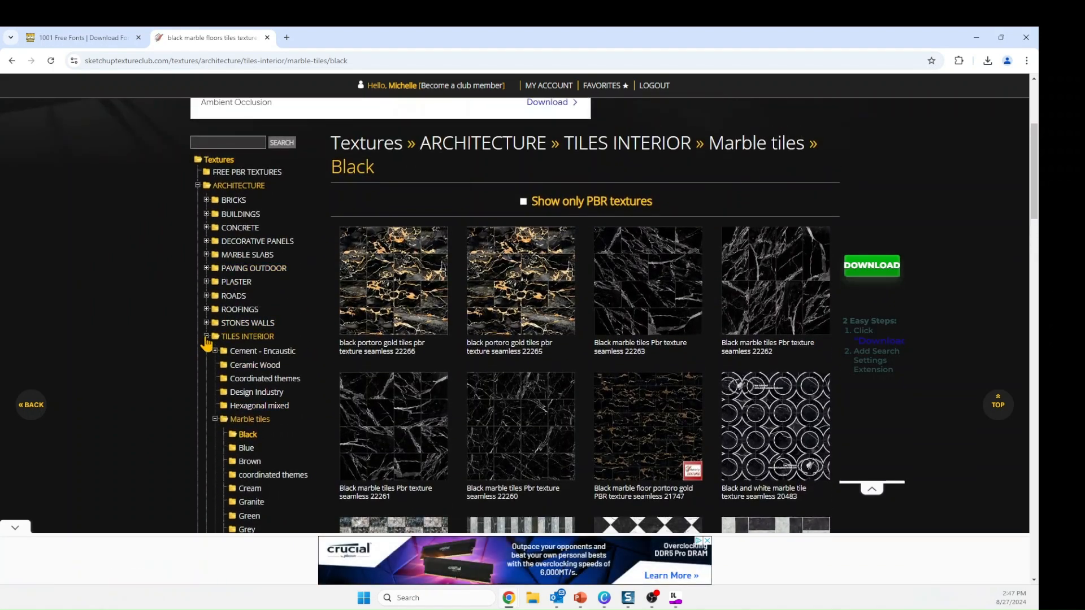
Collapse Tiles Interior, open the Geometric patterns category under Materials, Wallpaper, and look through its textures
click(206, 338)
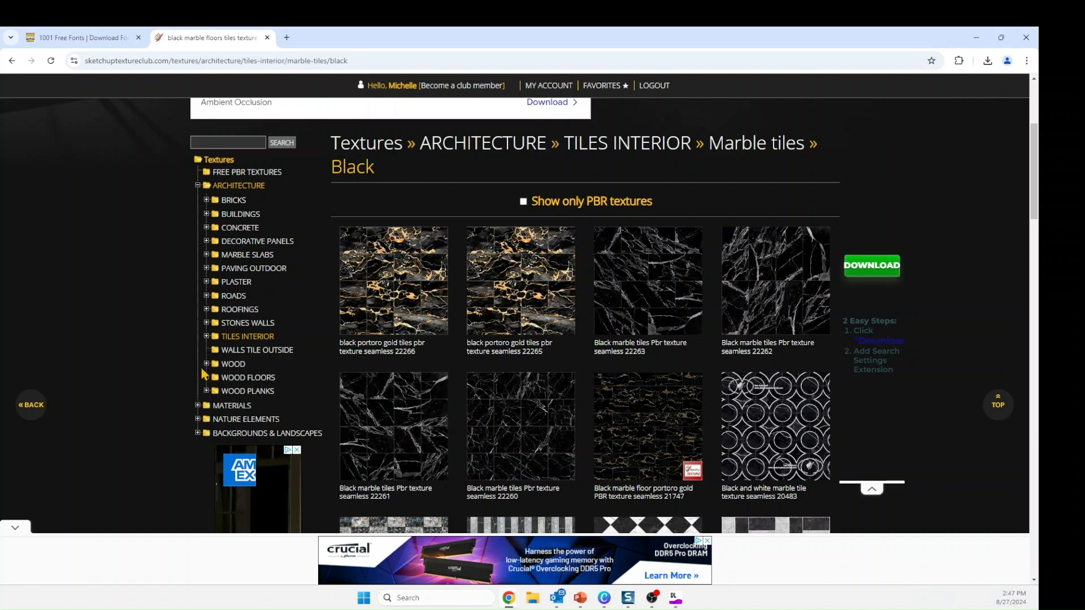
click(199, 409)
scroll(235, 417, down, 2)
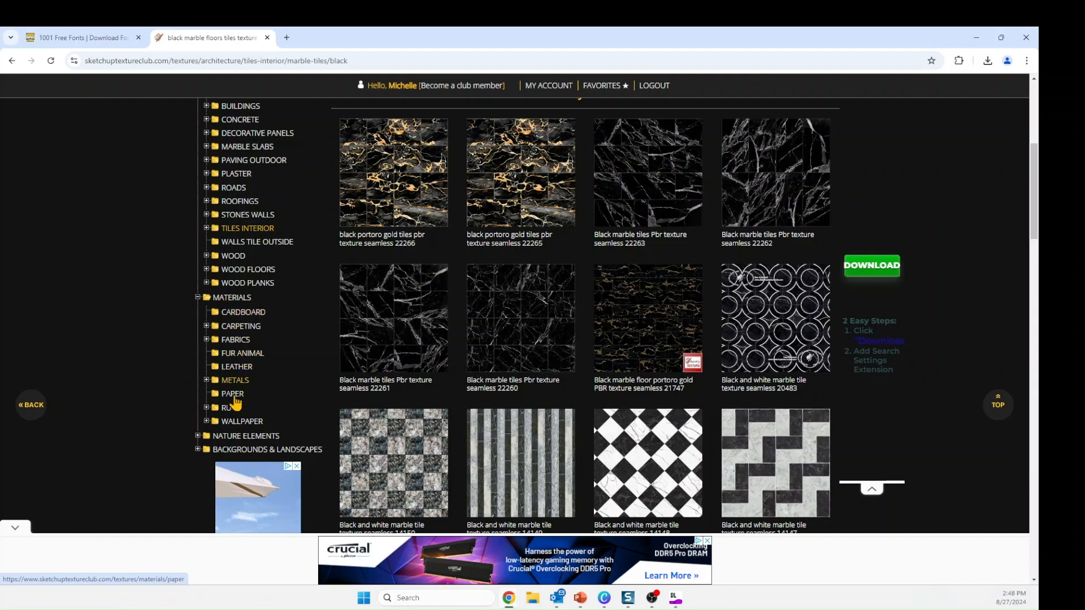
click(205, 421)
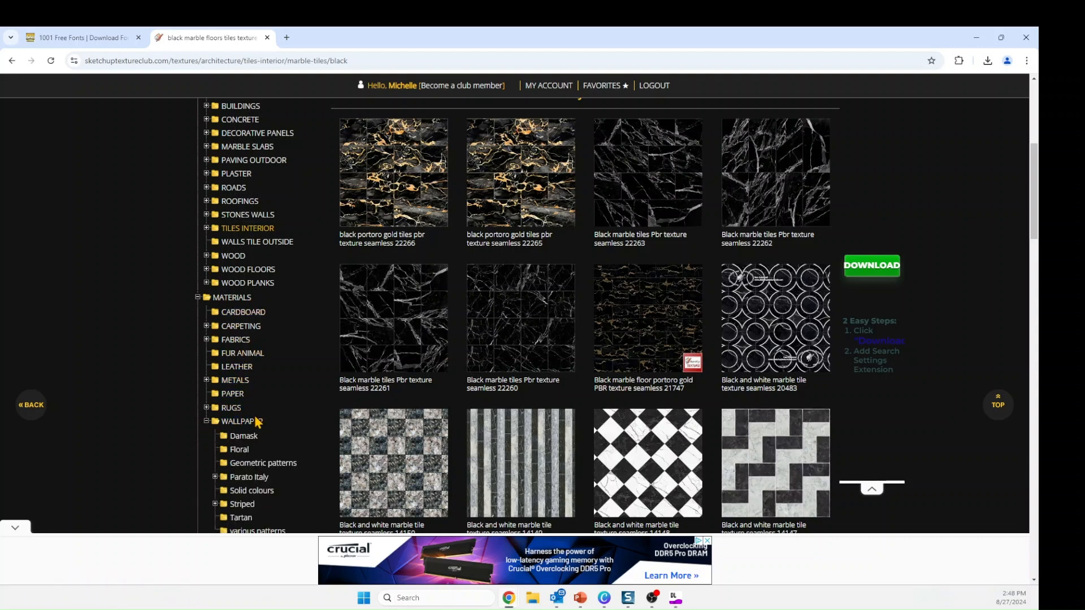
scroll(257, 383, down, 2)
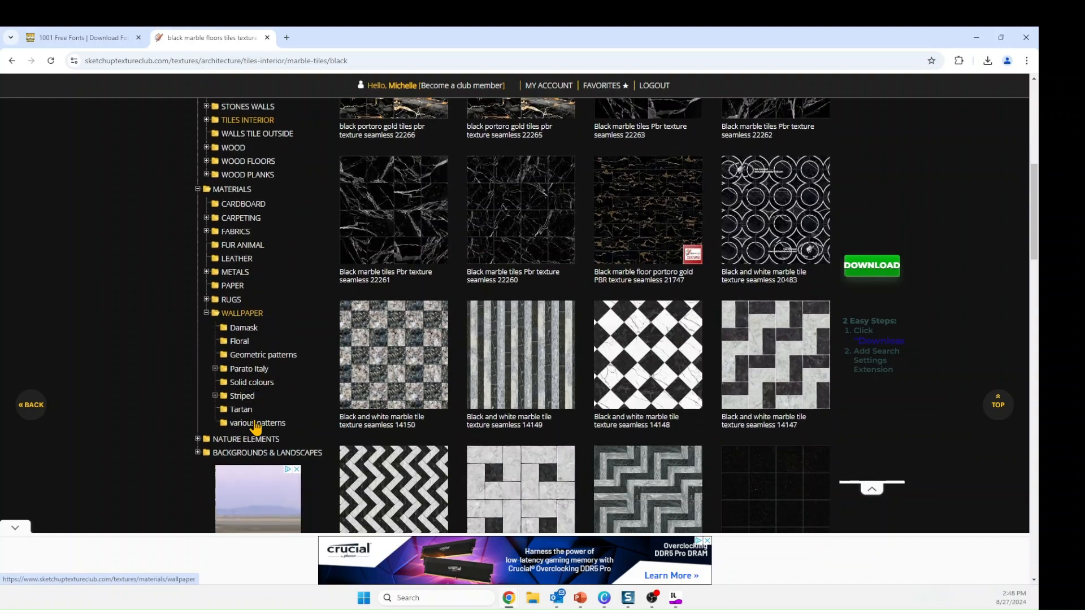
click(243, 356)
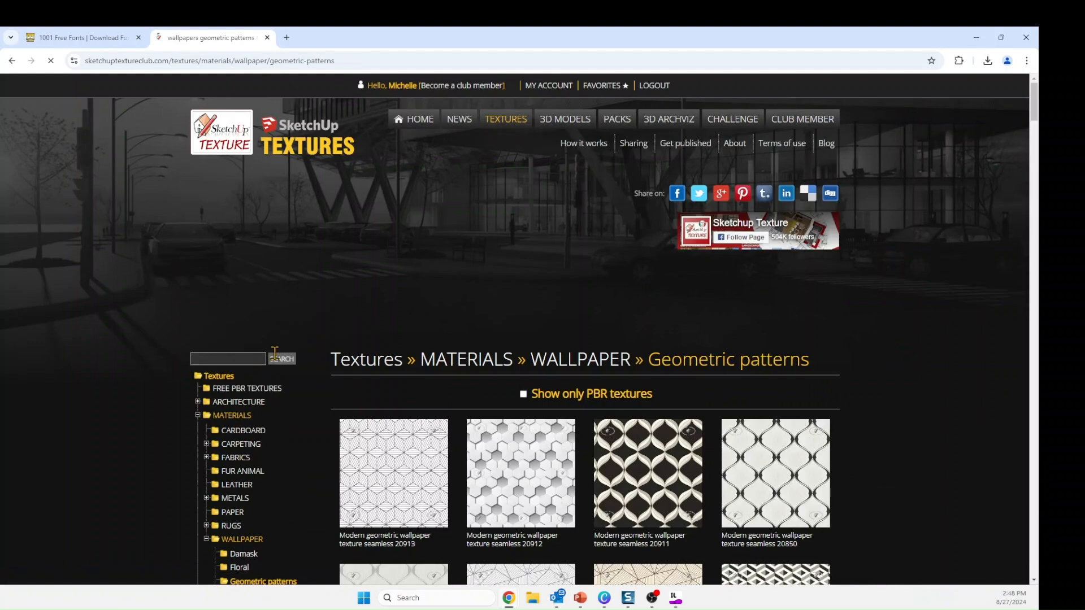
scroll(312, 382, down, 4)
scroll(314, 384, down, 7)
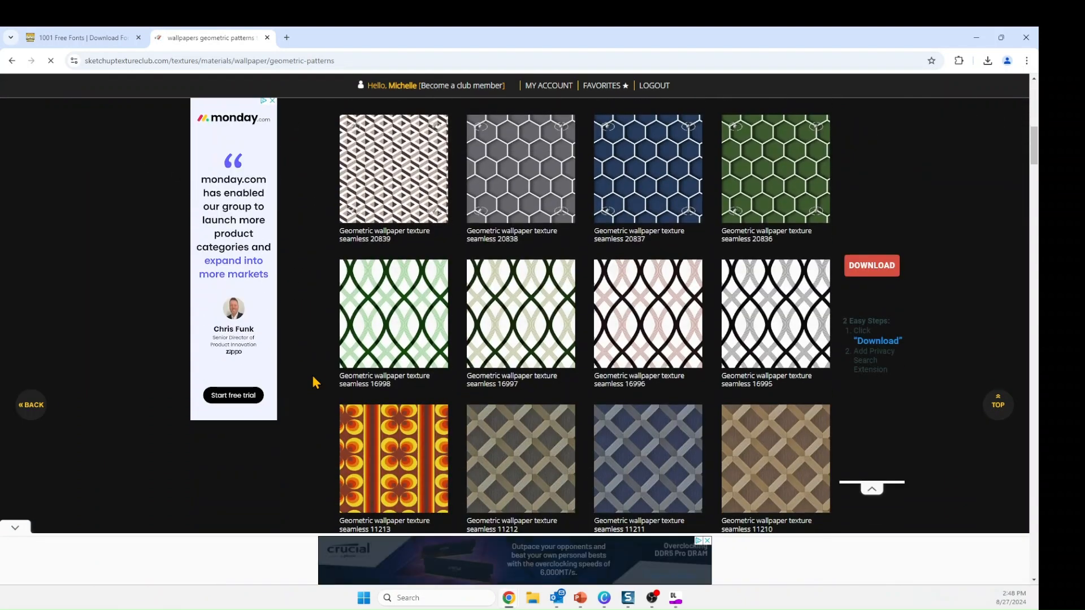
scroll(315, 383, up, 8)
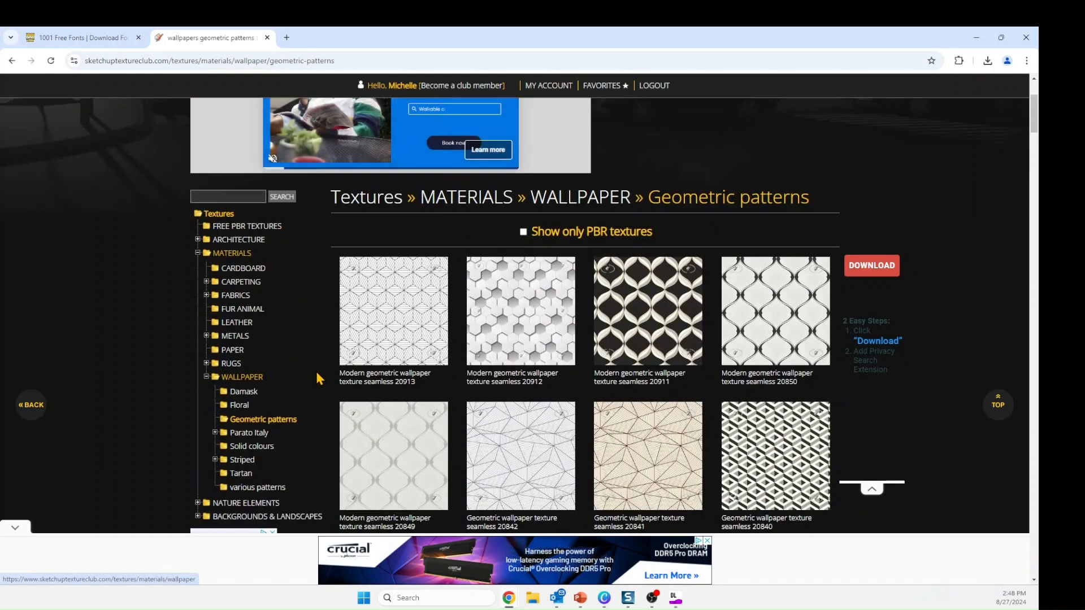
Open the Patterned rugs category under Materials, Rugs
click(206, 364)
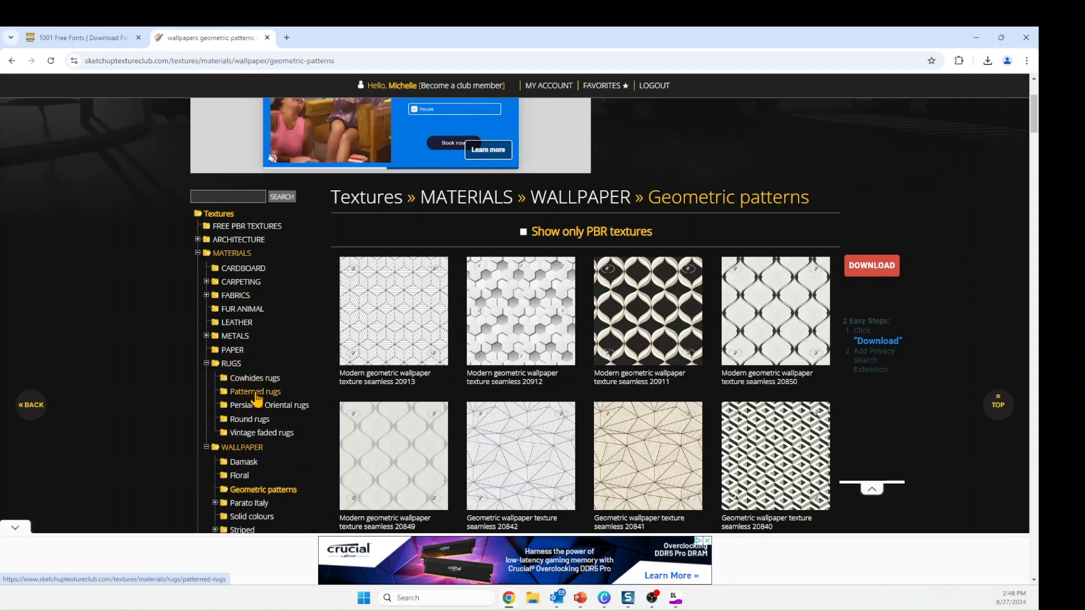
click(256, 394)
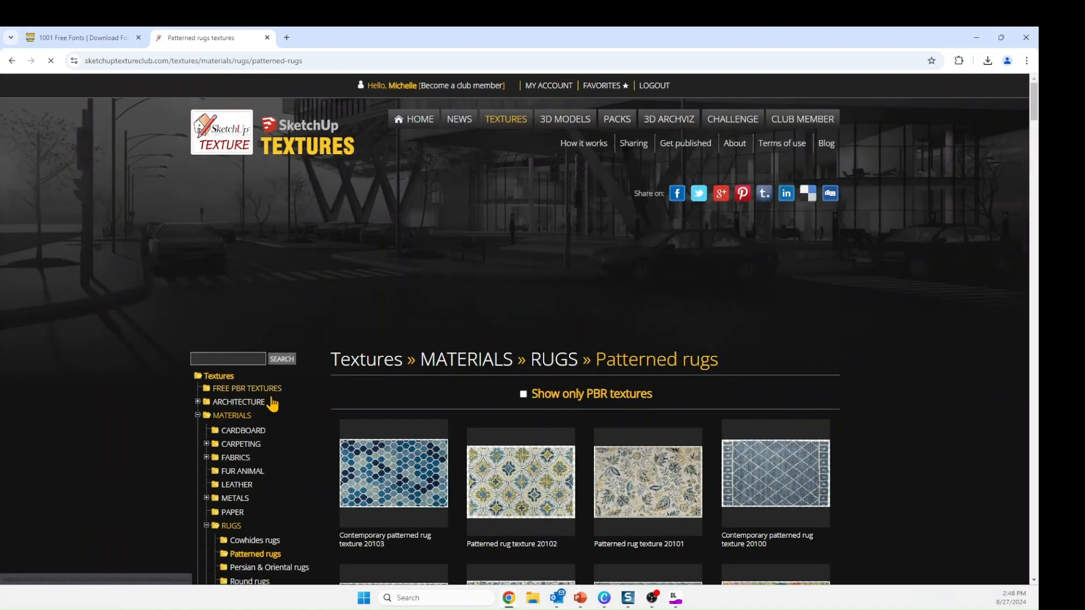
Look through the patterned rug textures for available designs and colours
scroll(327, 424, down, 8)
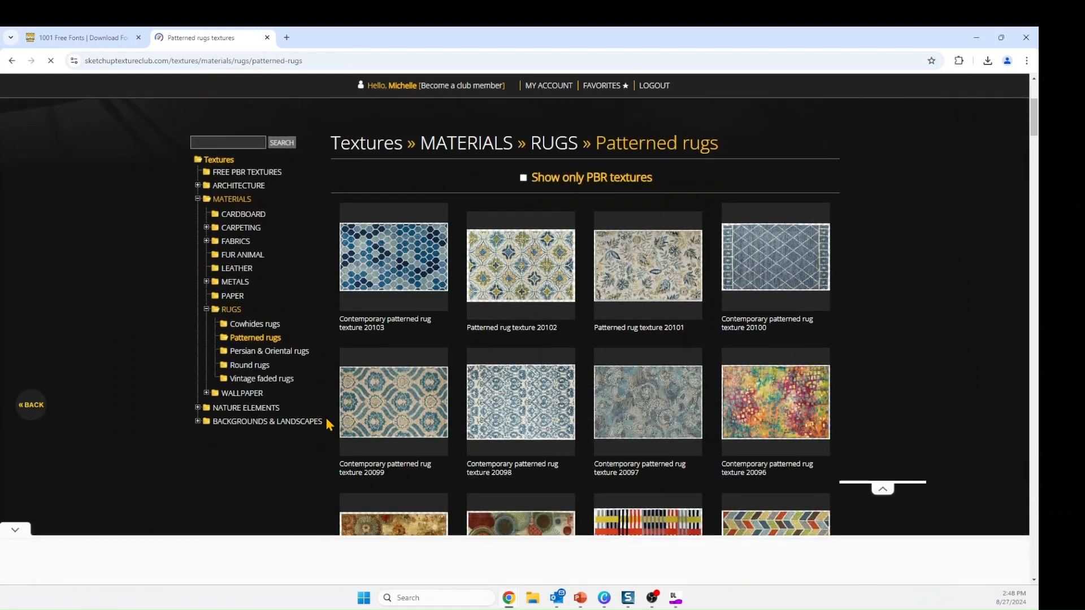
scroll(325, 423, down, 6)
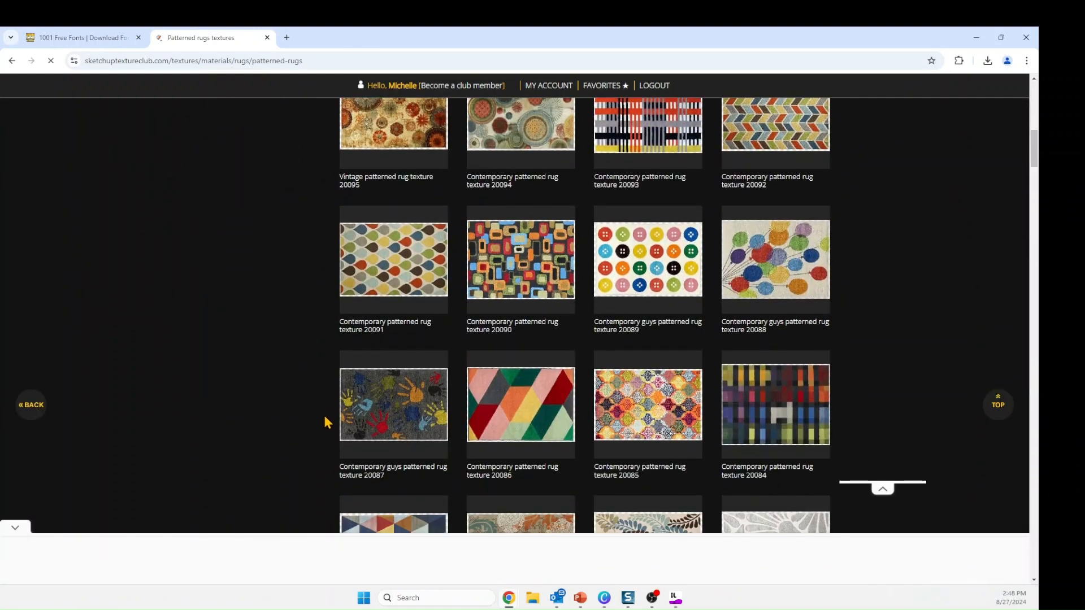
scroll(325, 421, down, 2)
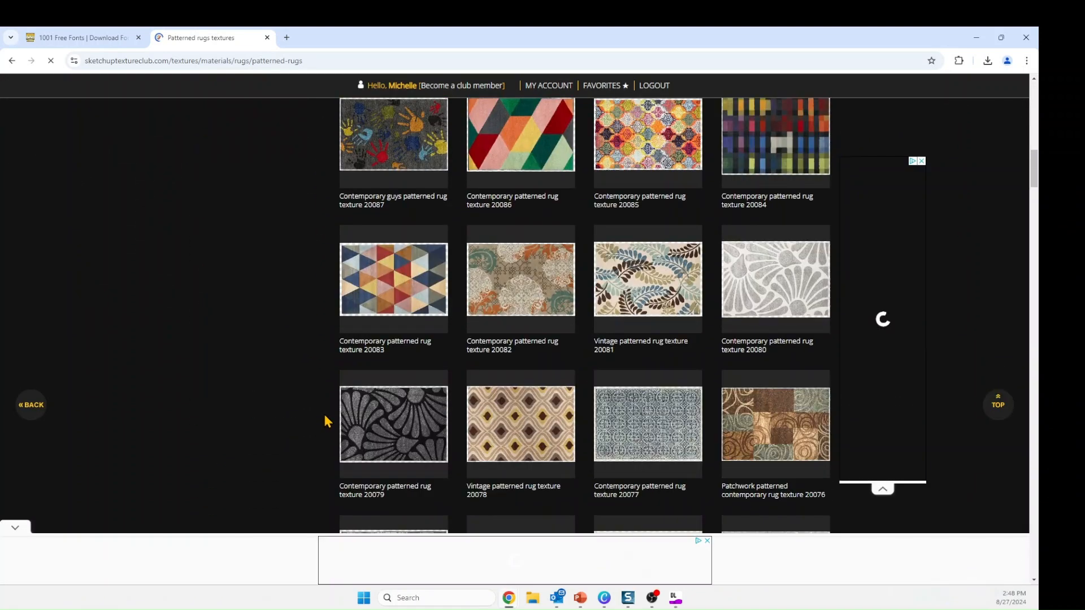
scroll(325, 421, up, 15)
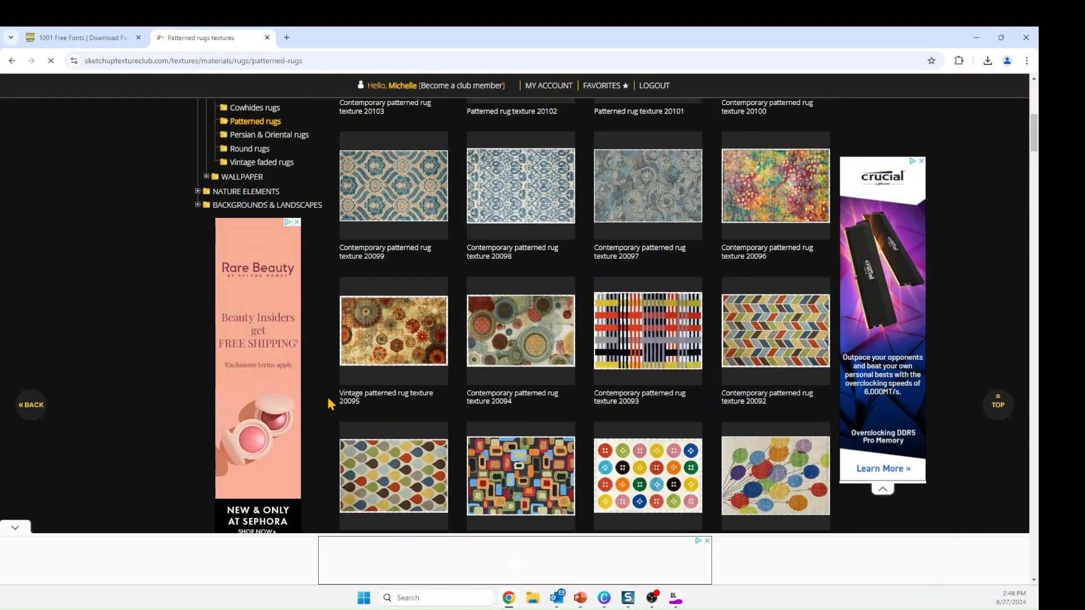
scroll(327, 397, up, 3)
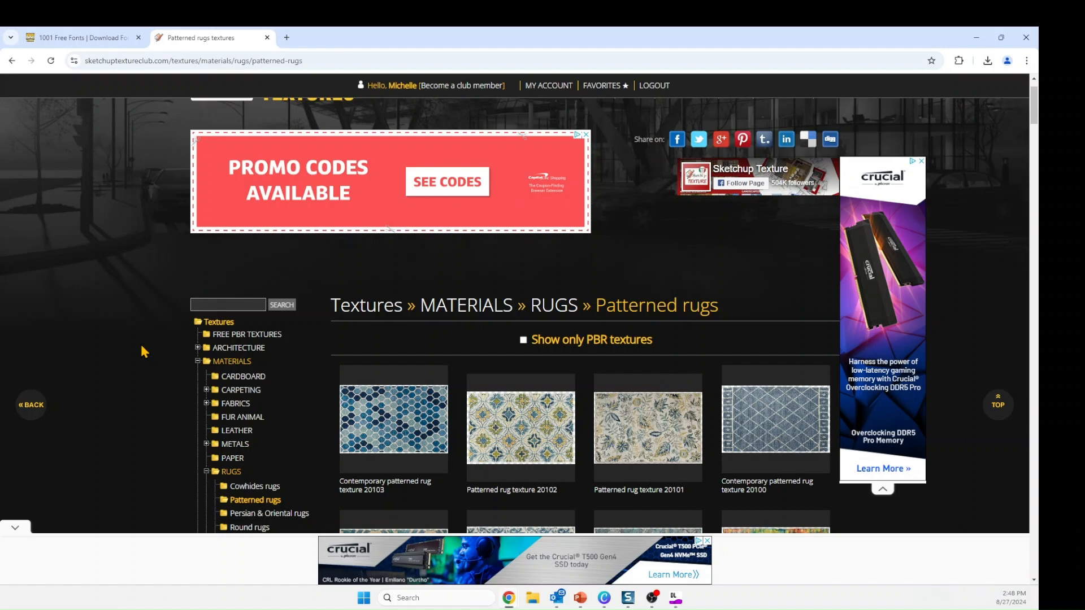
scroll(140, 342, up, 1)
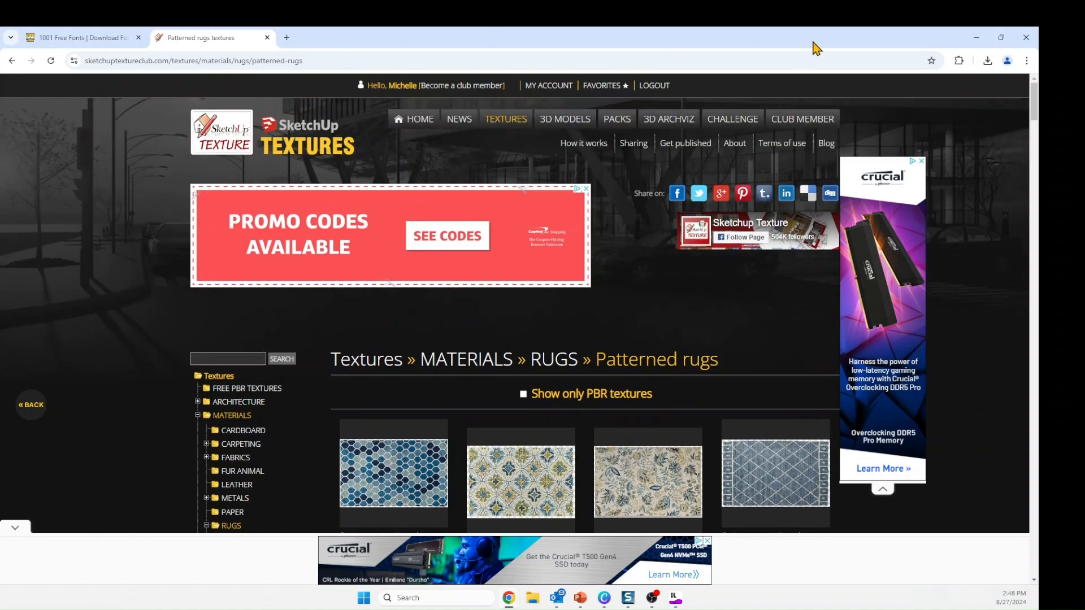
Switch back to the Rendering Module, orbit to see the whole island and kitchen, and set the display mode to Hidden lines
click(977, 37)
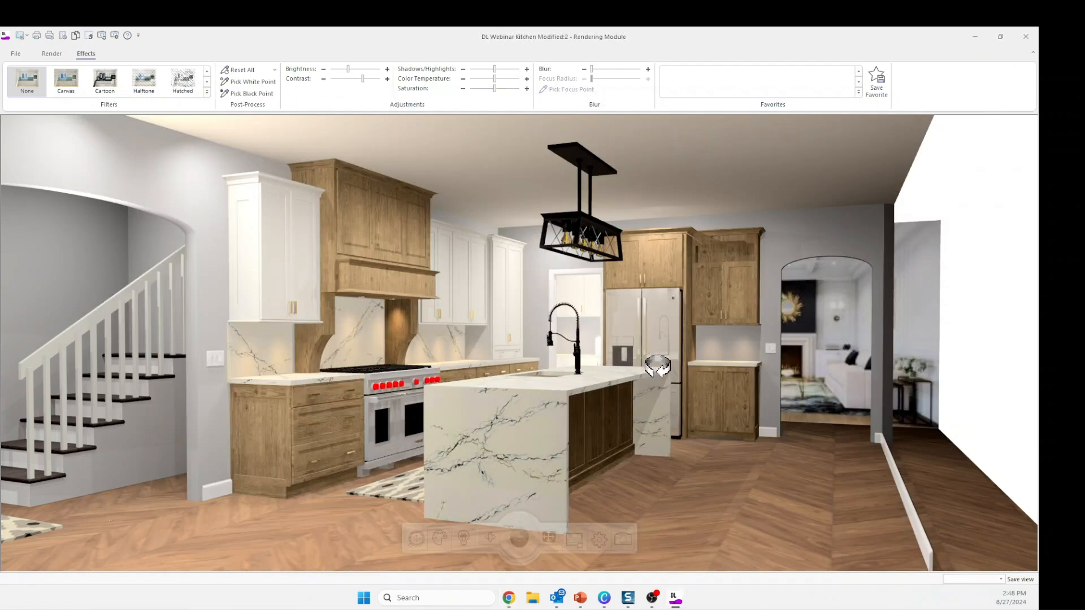
click(591, 388)
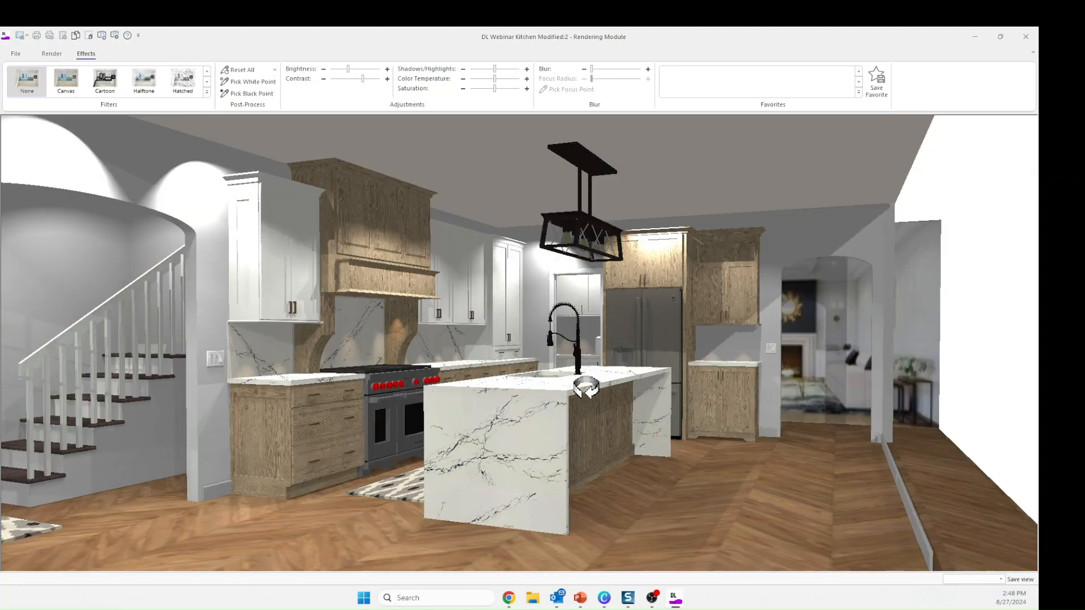
drag(586, 388, 584, 387)
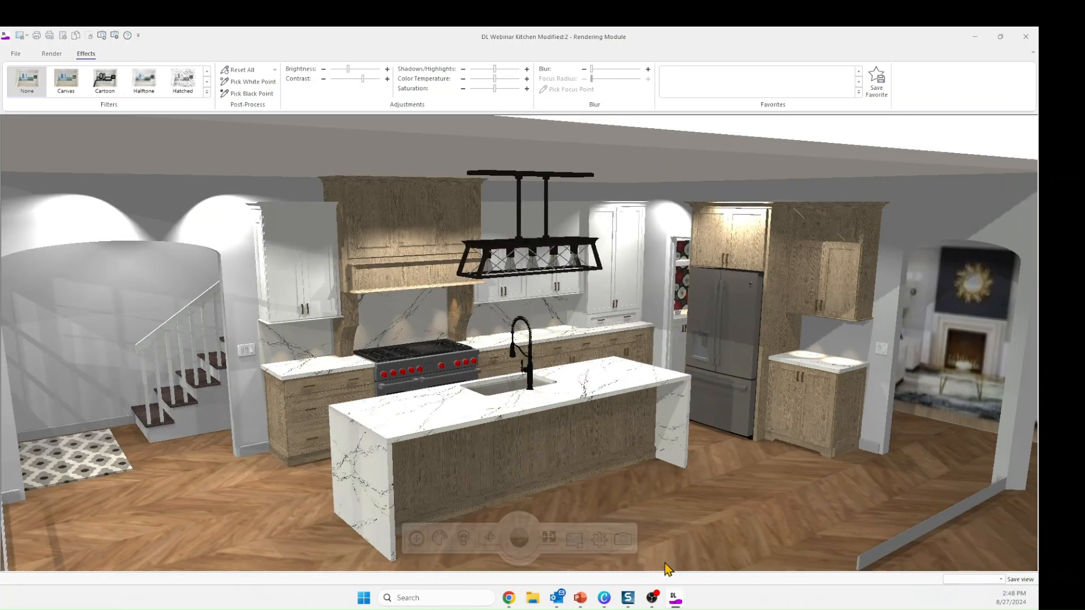
click(599, 541)
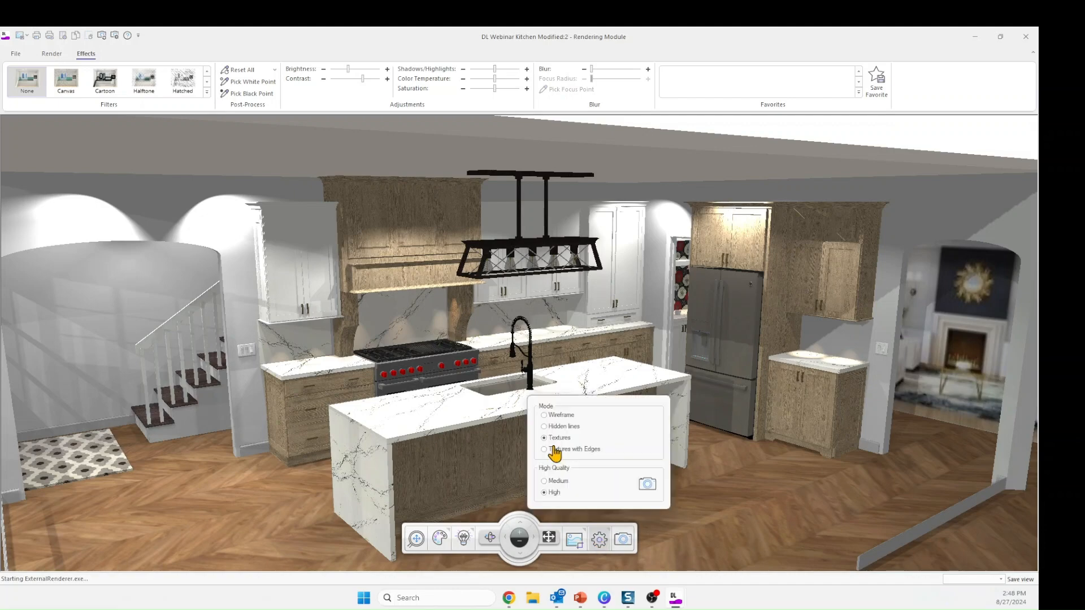
click(544, 427)
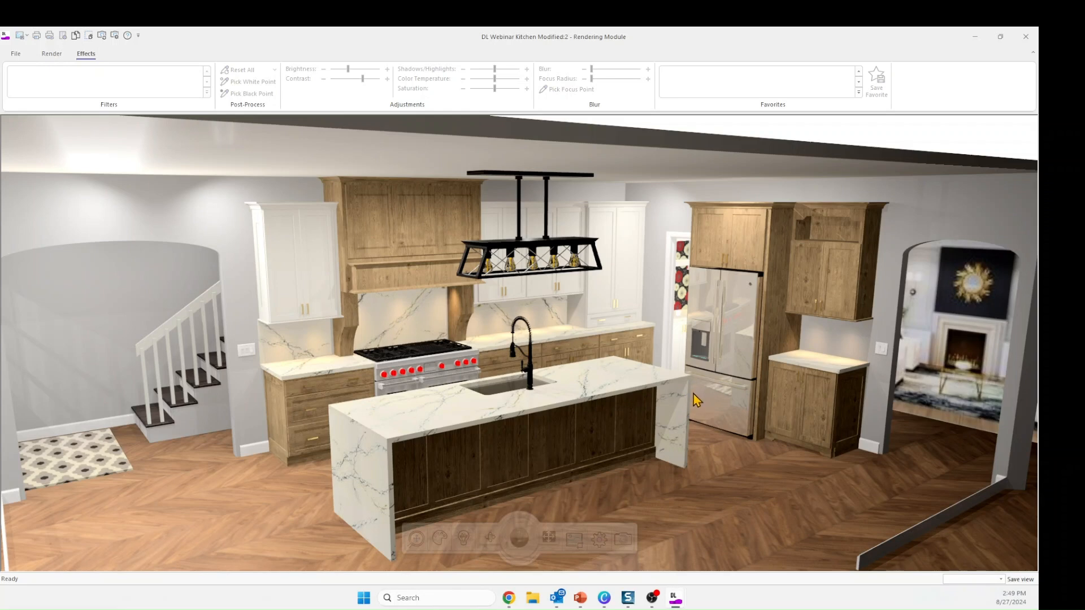
click(599, 538)
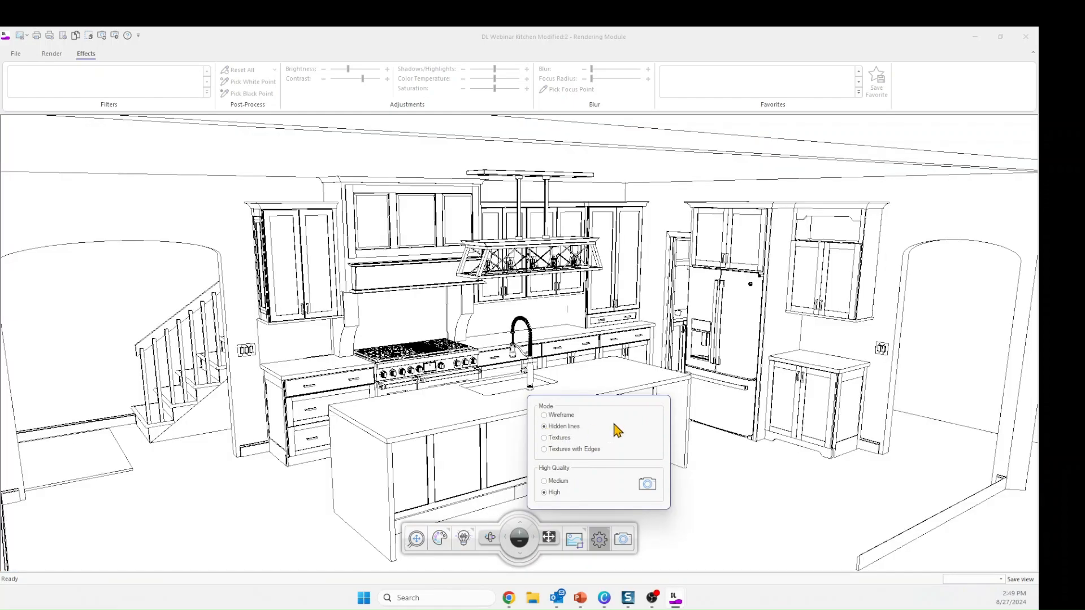
Adjust the object clipping plane and turn the view to the pantry corner cabinets with the floating shelves
drag(694, 424, 626, 339)
scroll(627, 339, up, 3)
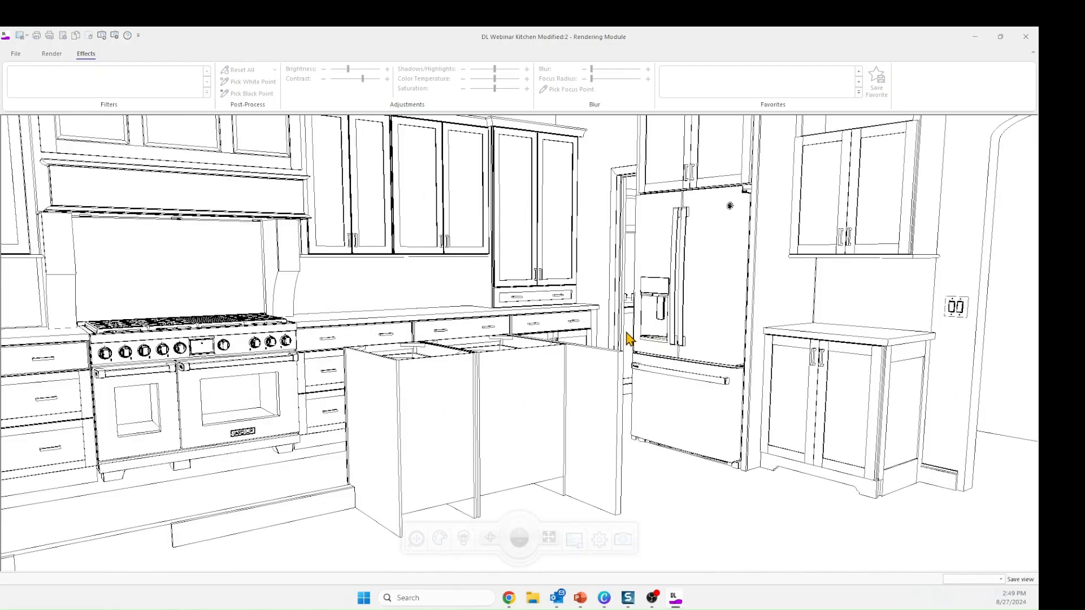
scroll(640, 324, down, 3)
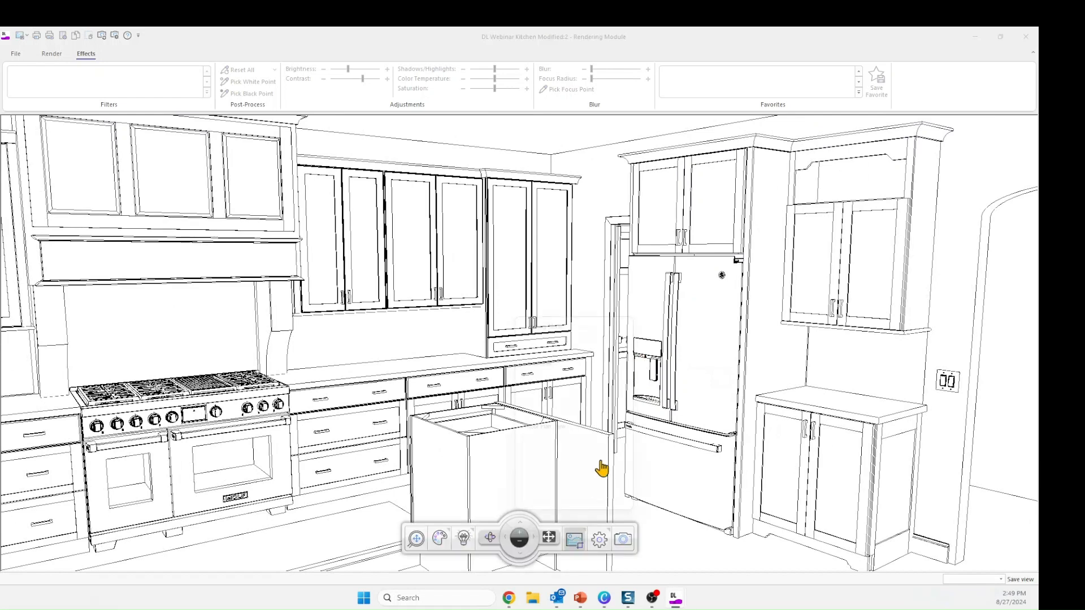
click(553, 392)
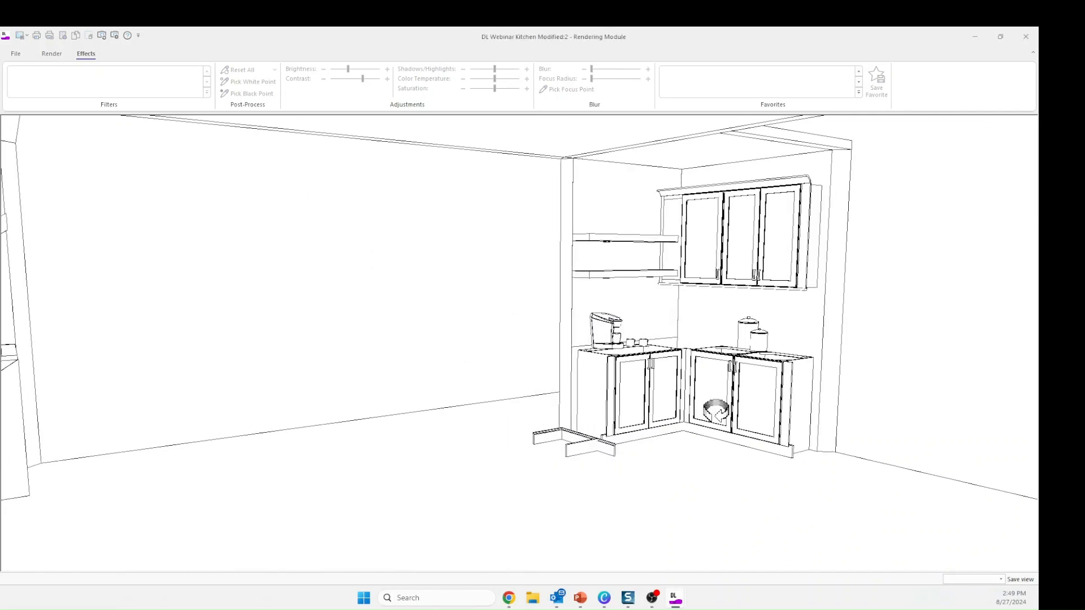
drag(710, 412, 669, 411)
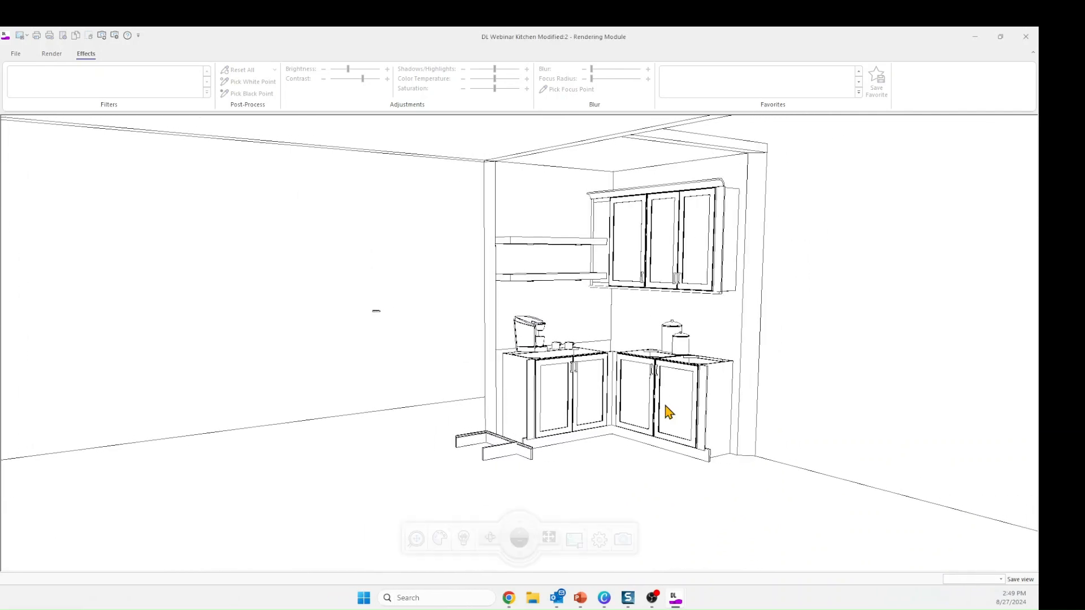
Preview the pantry corner in Textures mode and return it to Hidden lines
click(598, 540)
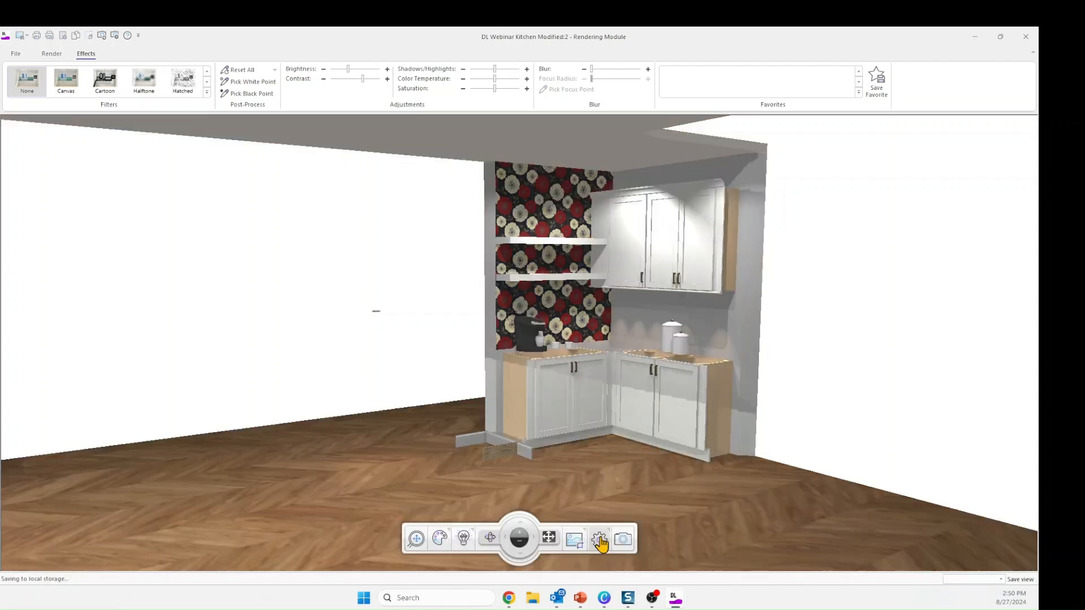
click(599, 539)
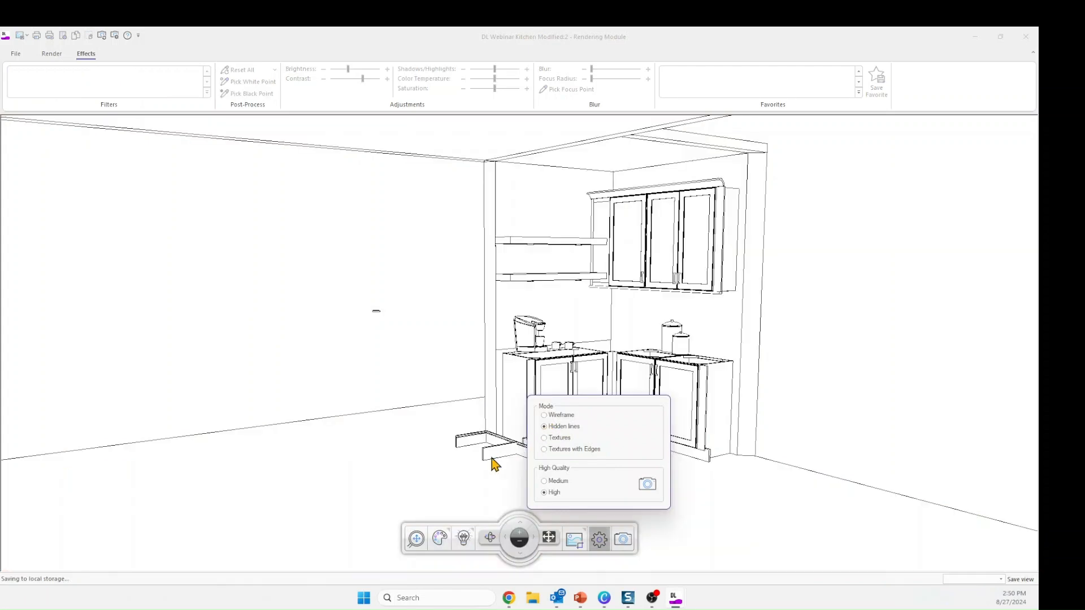
click(491, 459)
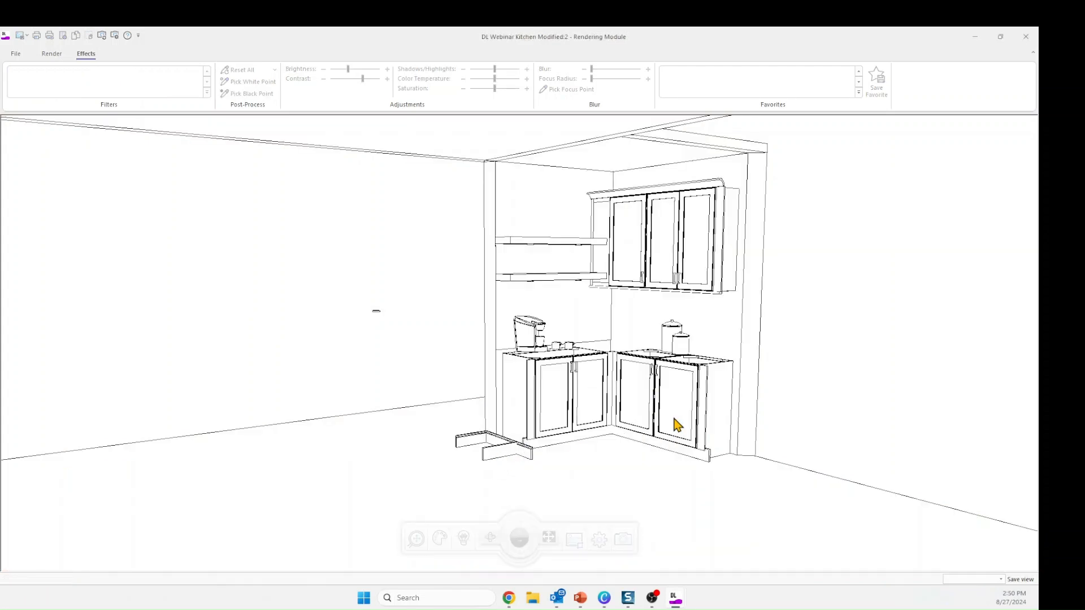
Frame the island and range wall head-on, moving the camera farther back in the floor plan view, and render the scene with Textures
scroll(701, 410, down, 5)
middle_drag(547, 415, 673, 413)
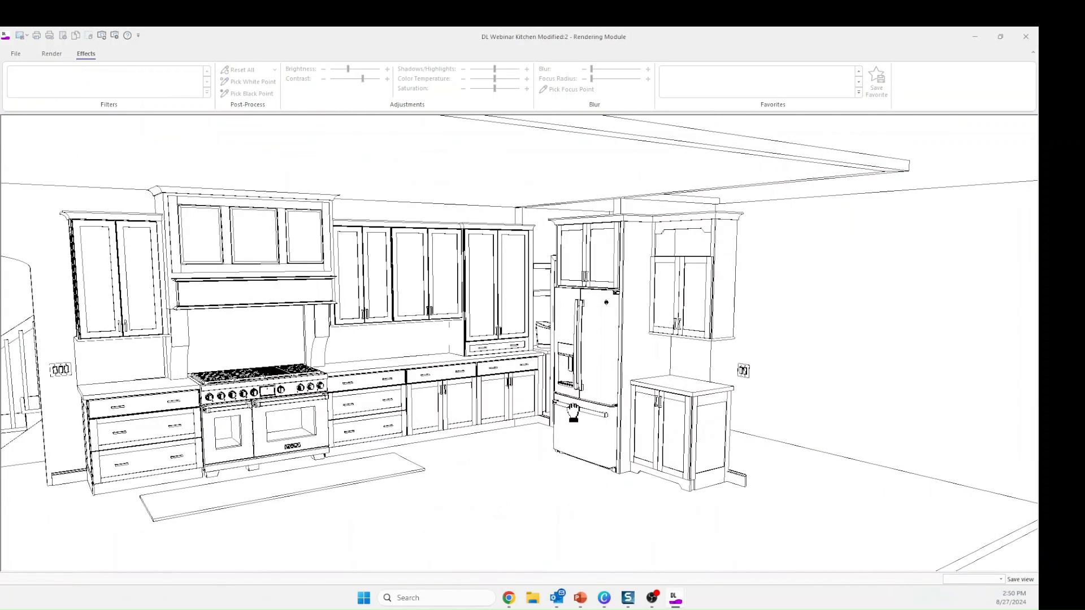
middle_drag(673, 414, 583, 414)
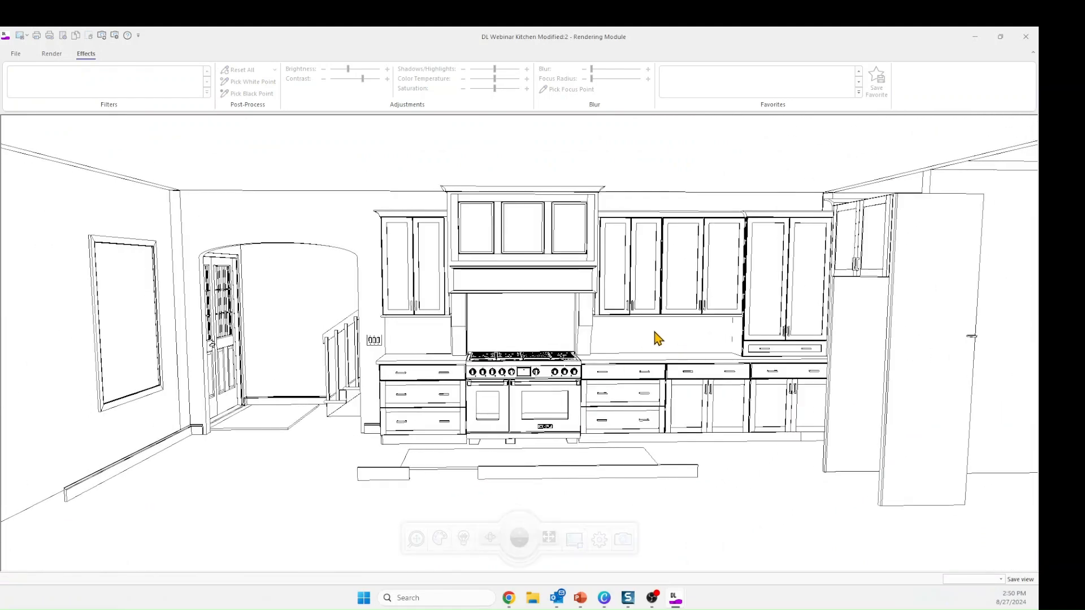
click(574, 540)
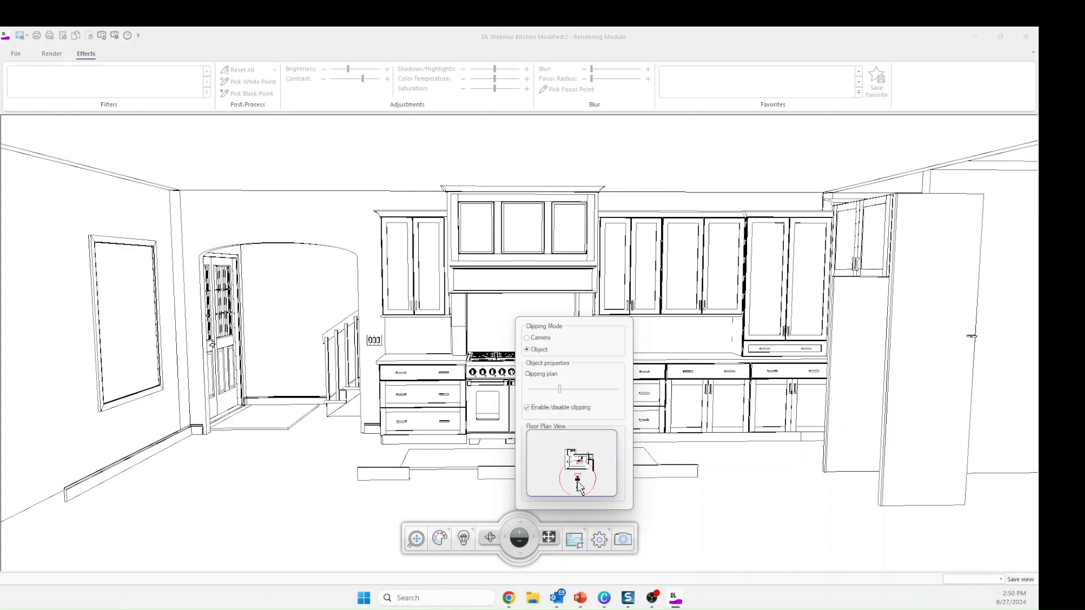
drag(577, 482, 581, 487)
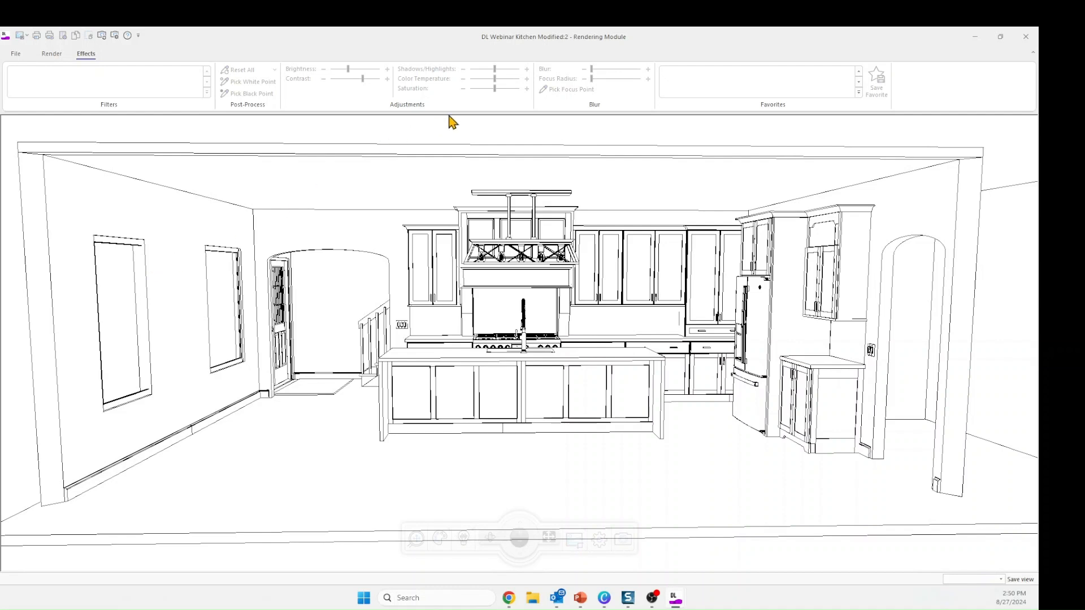
click(599, 540)
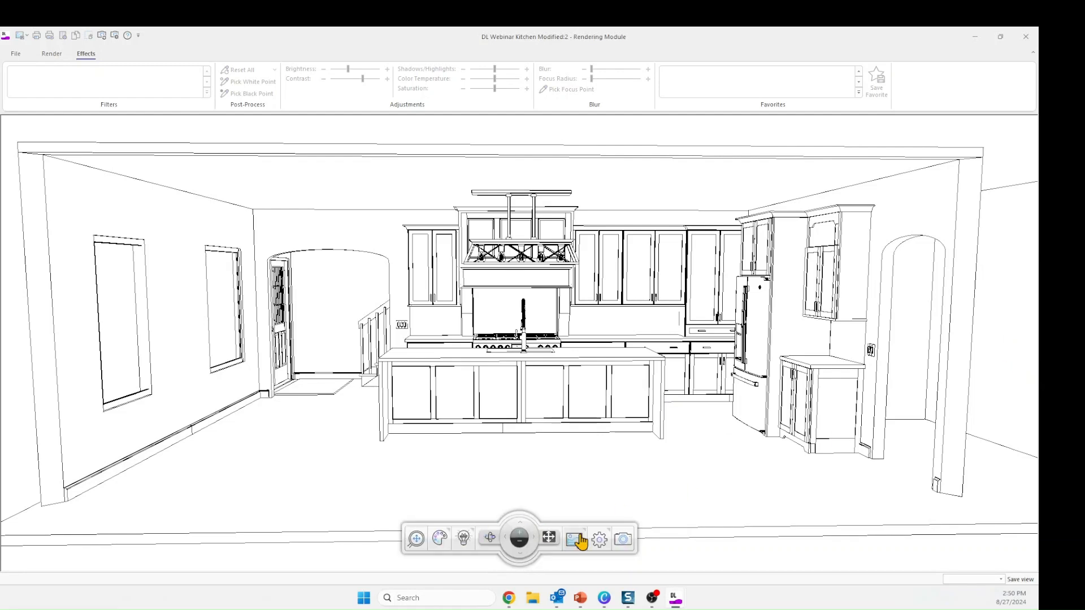
click(599, 539)
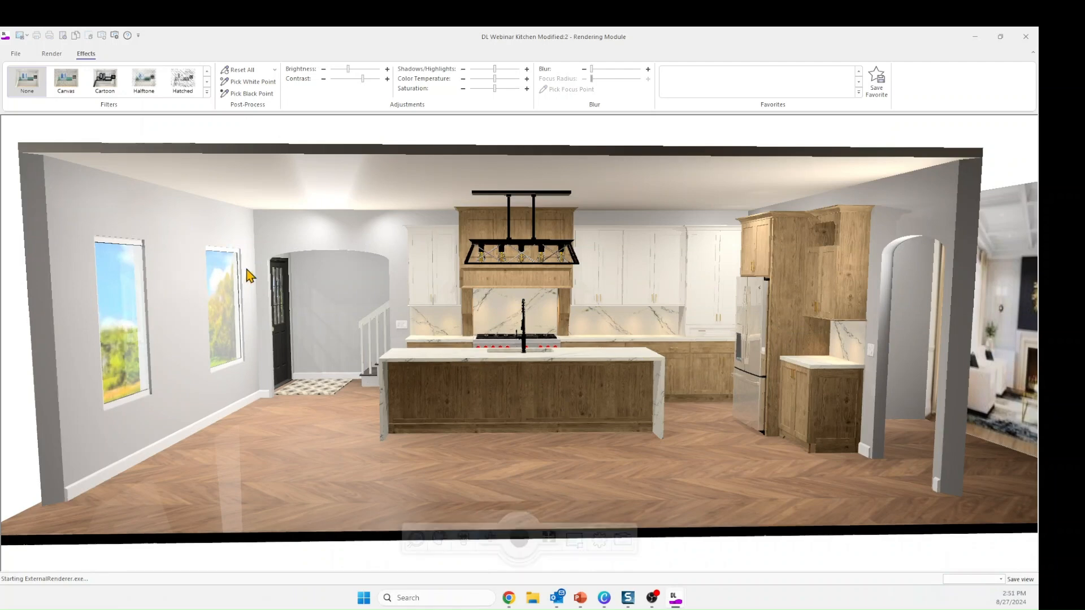
Switch to the design's floor plan and open the attributes of the scenery item standing outside the archway
click(974, 36)
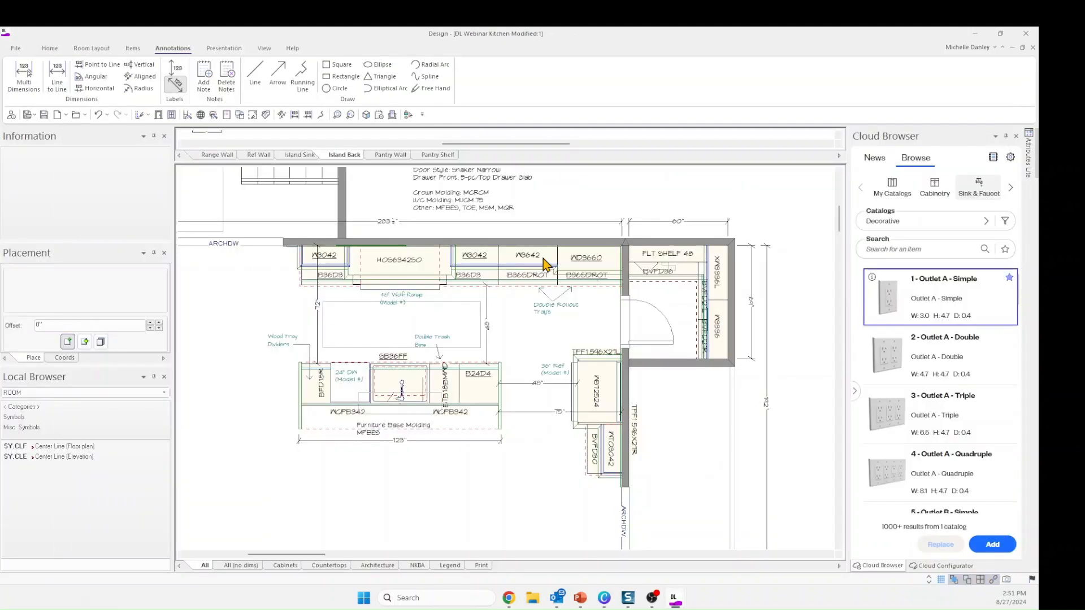
scroll(538, 346, down, 3)
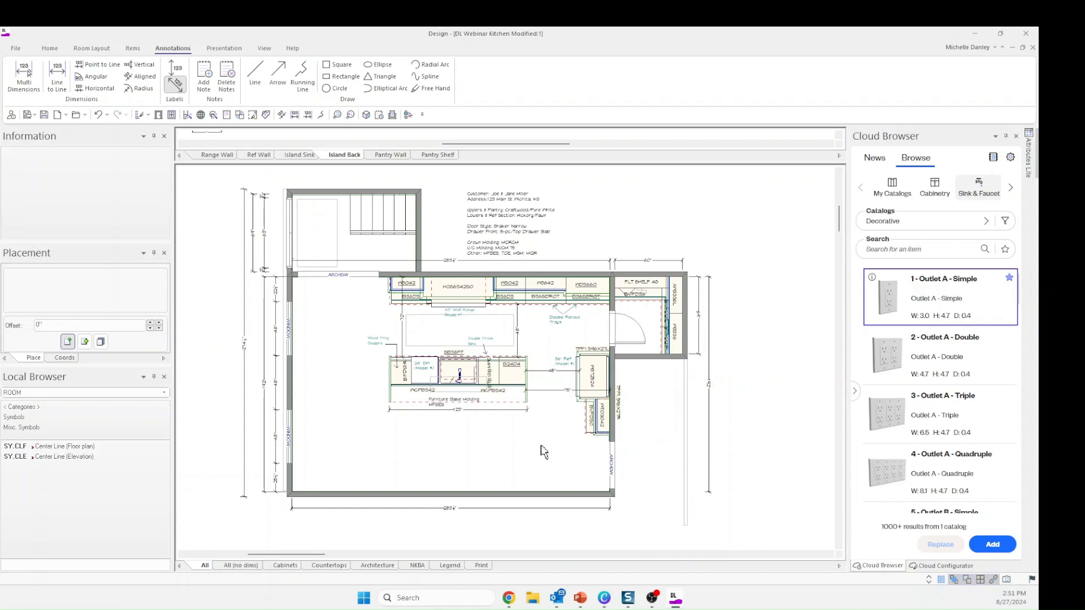
scroll(435, 447, up, 1)
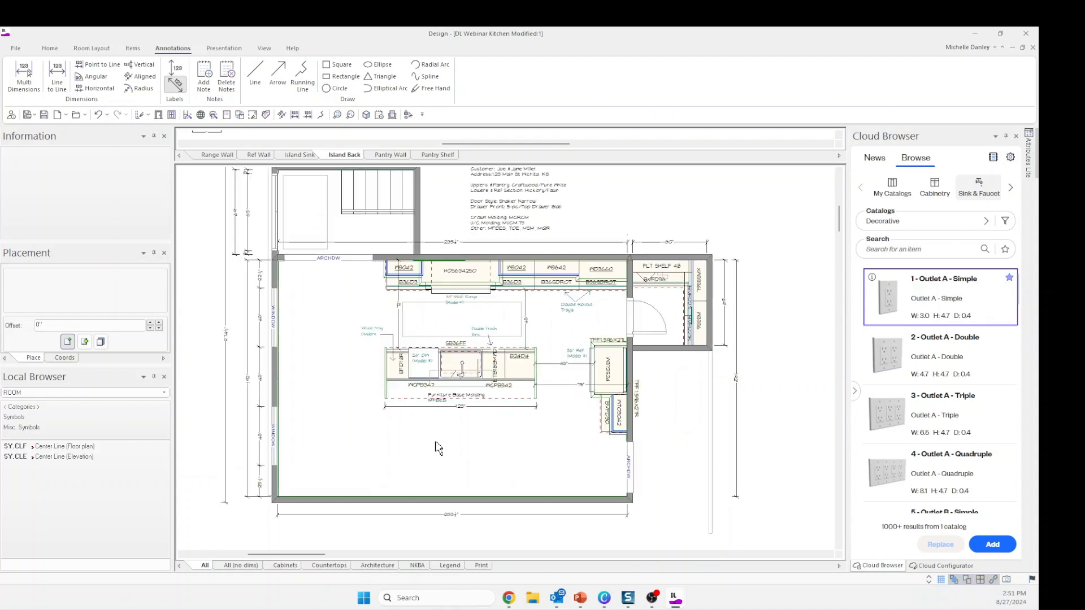
click(715, 411)
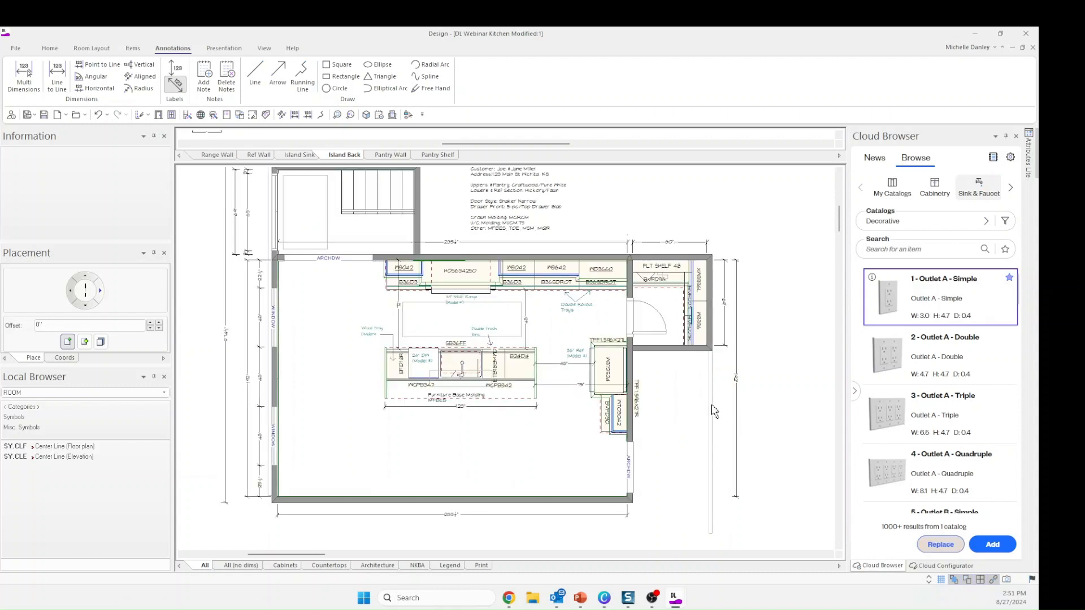
right_click(716, 412)
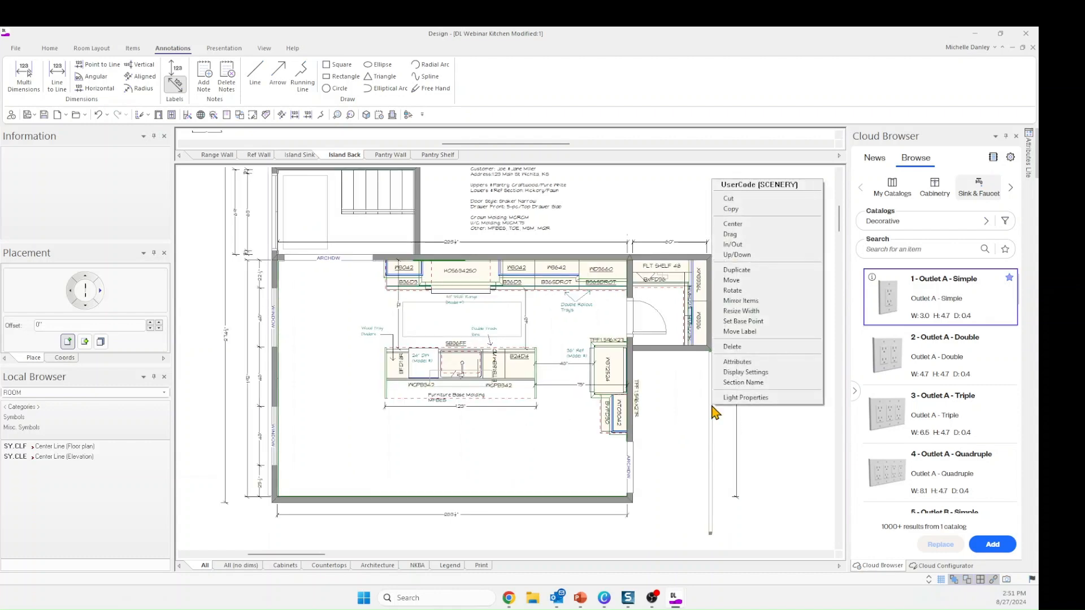
click(729, 363)
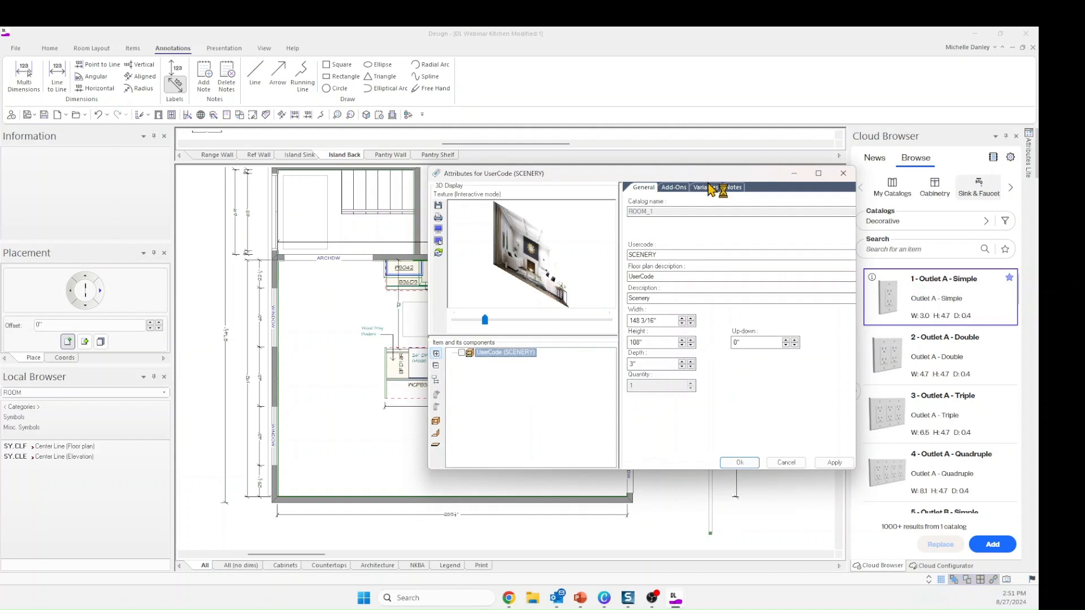
Open the texture selection for the Scenery Image variable and look at the living room image among the textures in the current design
click(707, 187)
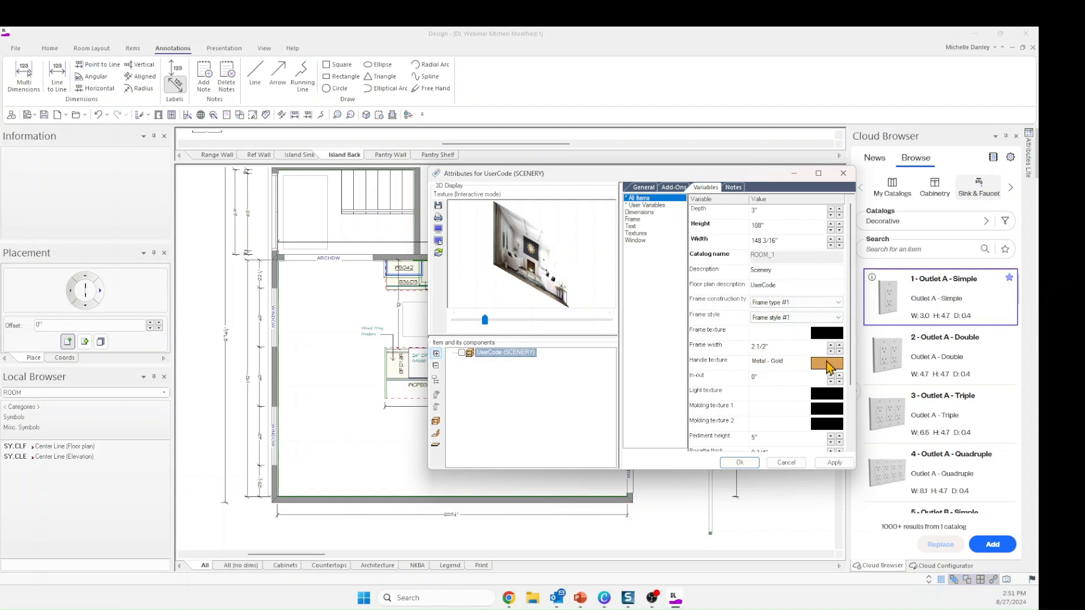
scroll(769, 373, down, 2)
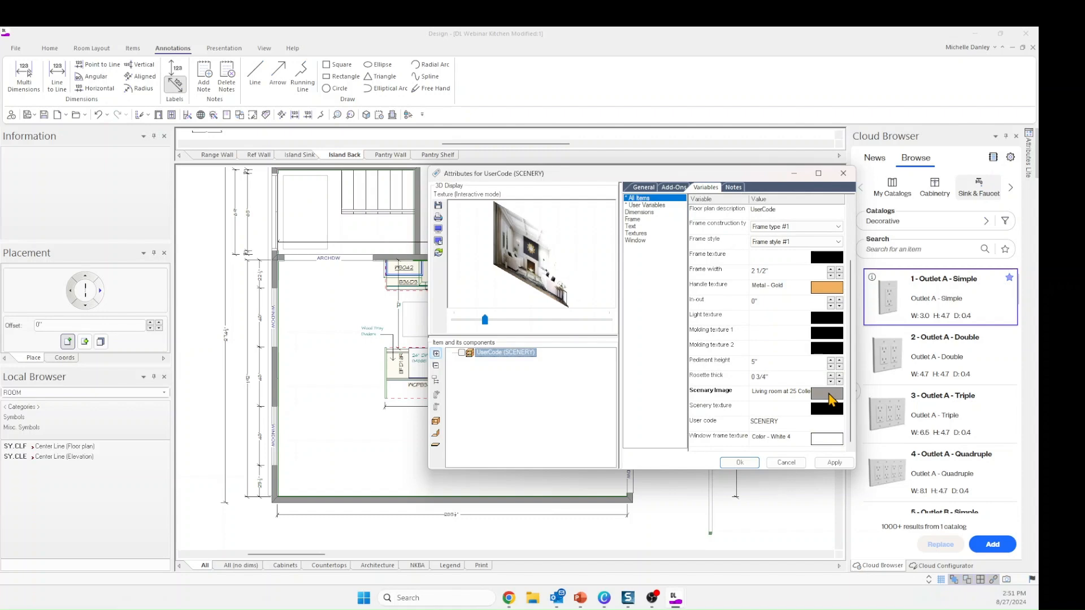
click(829, 393)
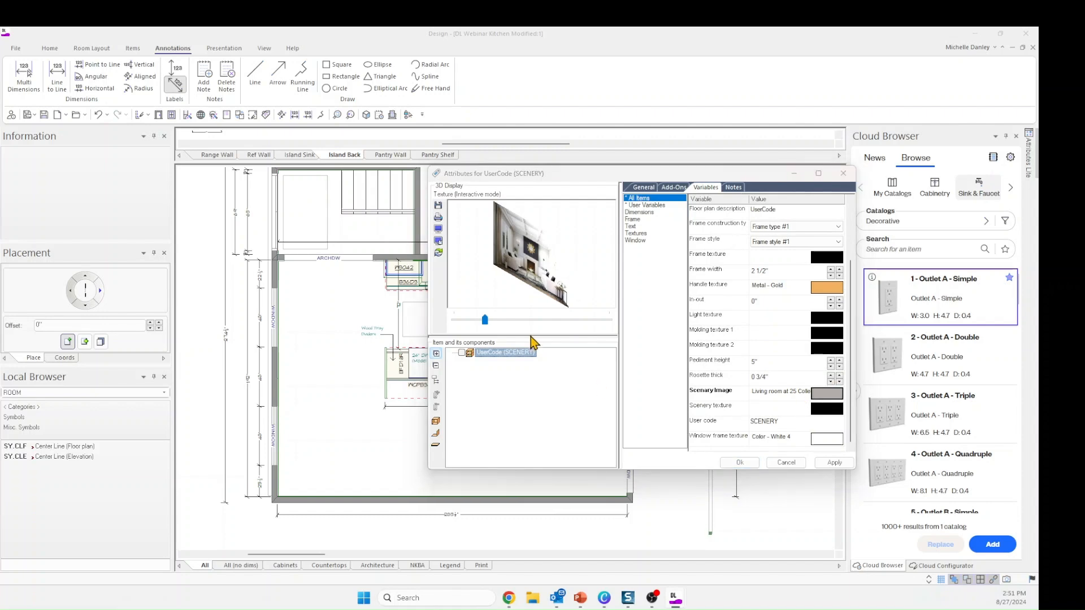
drag(1037, 161, 533, 147)
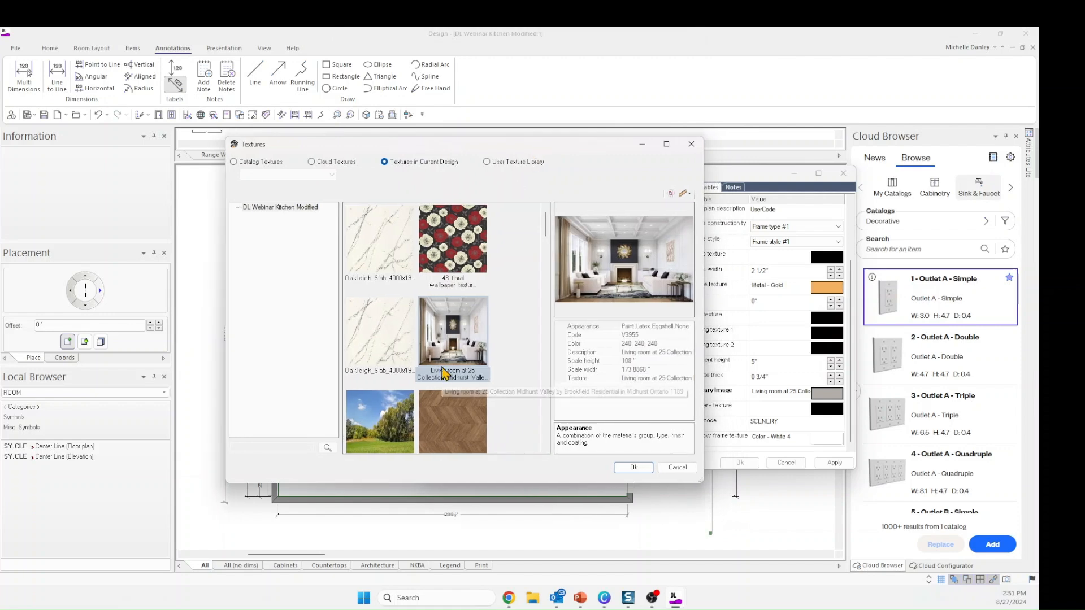
Look over the textures in the current design and show the User Texture Library
scroll(444, 361, down, 6)
scroll(445, 361, up, 6)
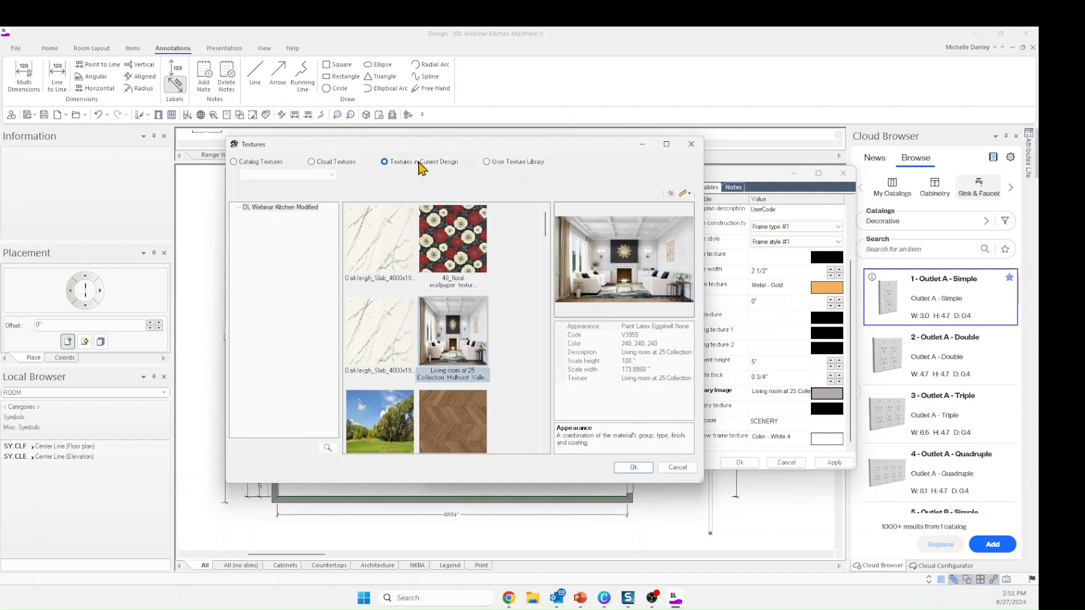
click(487, 162)
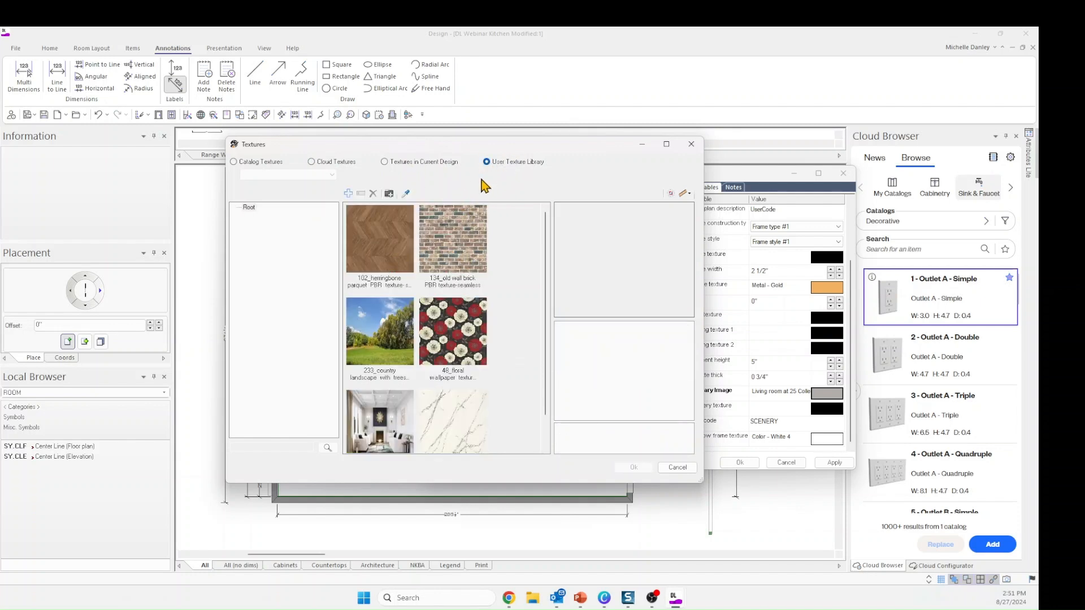
Browse for image files to add in Documents > Seamless Textures > Scenery, and leave the scenery item's texture and attributes without changes
click(389, 194)
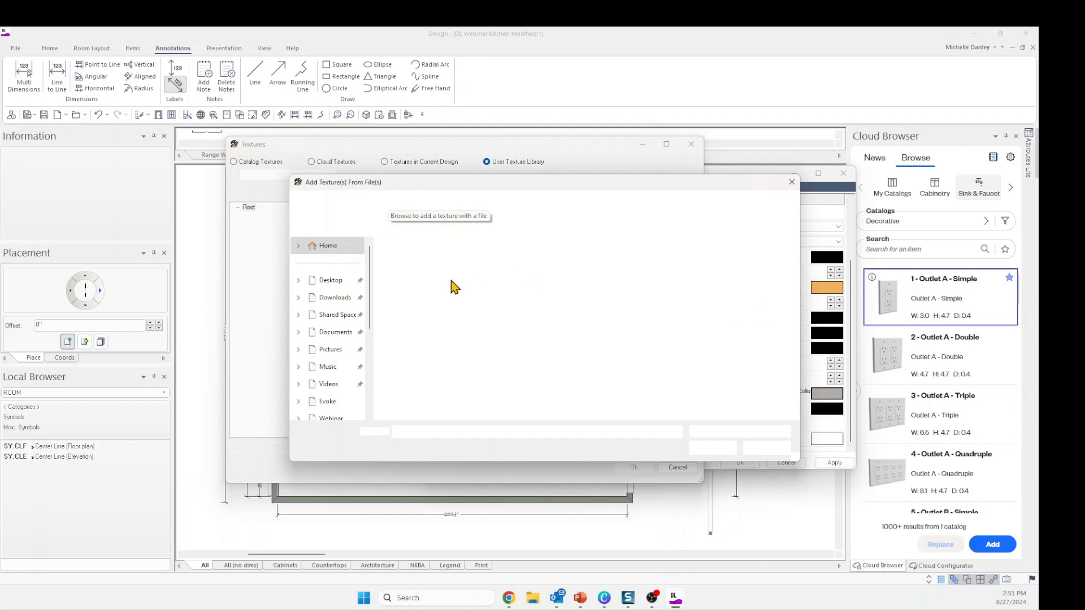
click(336, 333)
scroll(461, 338, down, 6)
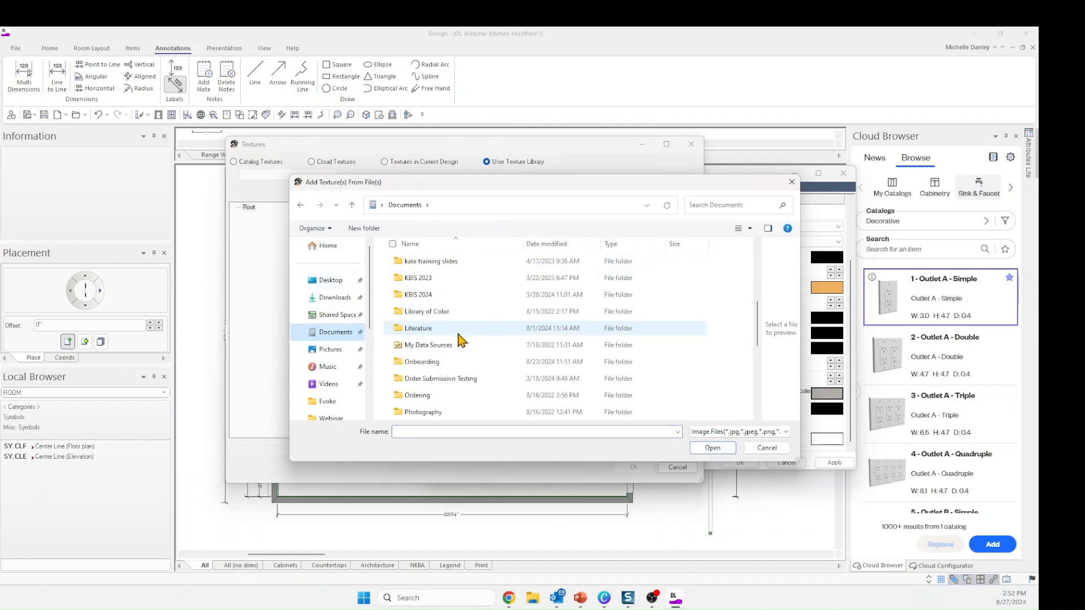
scroll(455, 341, down, 4)
click(440, 346)
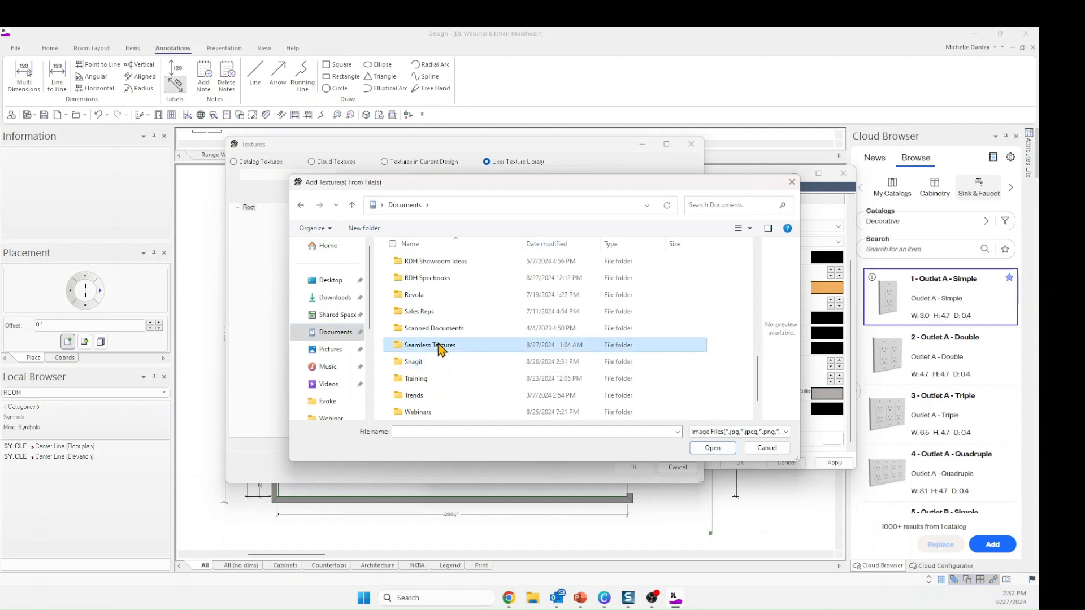
double_click(439, 346)
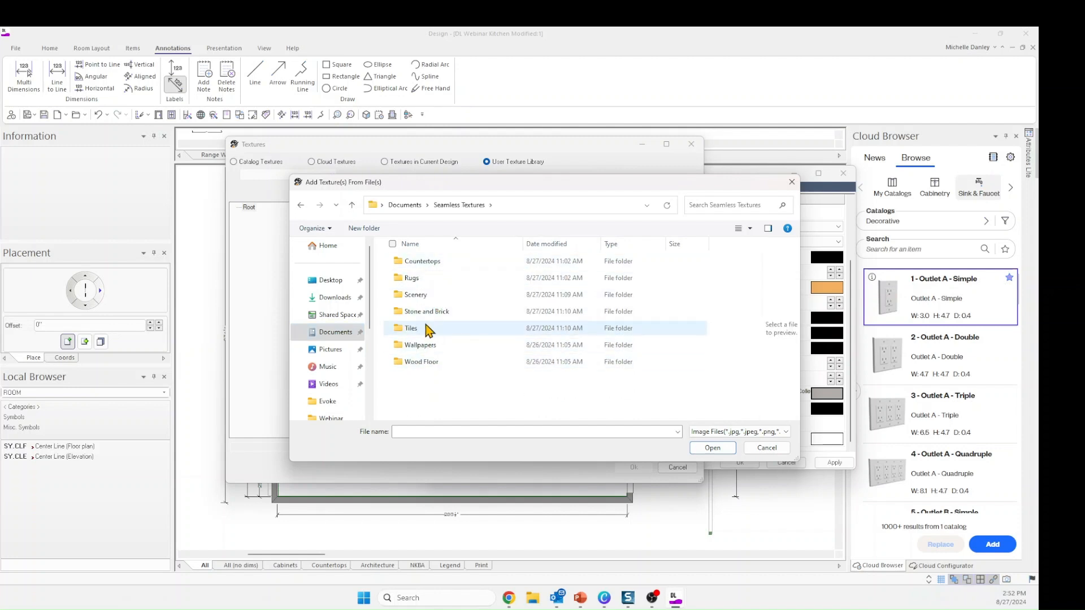
double_click(421, 295)
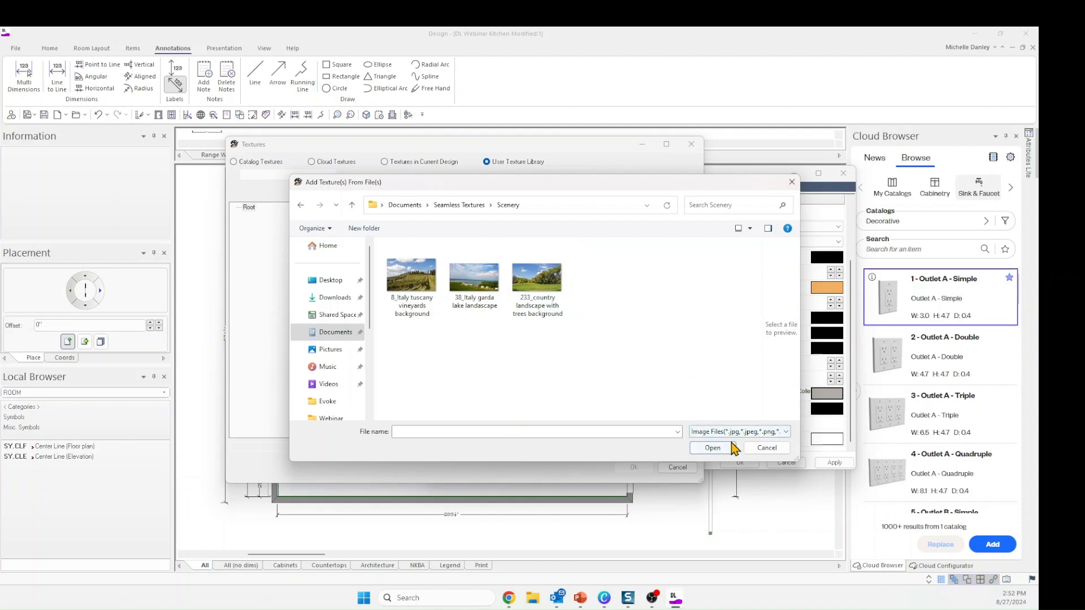
click(760, 449)
click(677, 468)
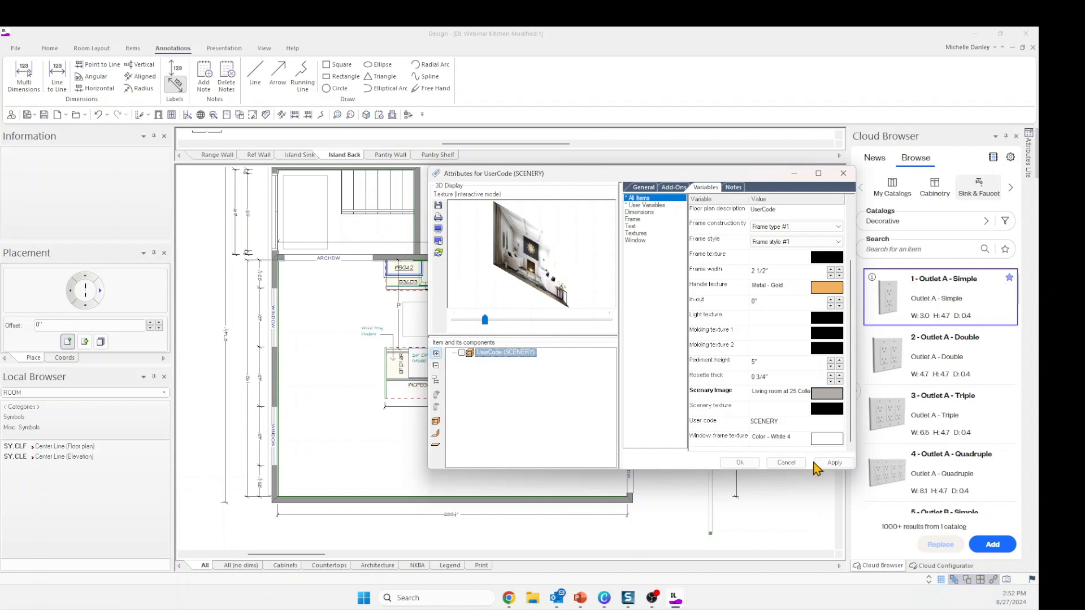
click(792, 463)
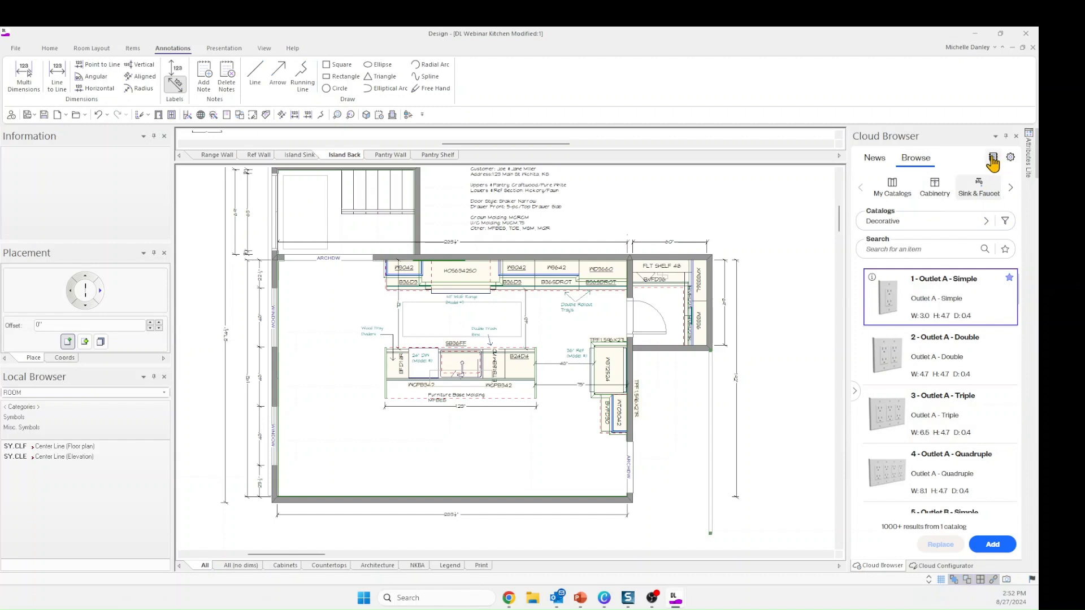
Present the Cloud Browser results in Gallery view and look through the outlet items
mouse_move(993, 160)
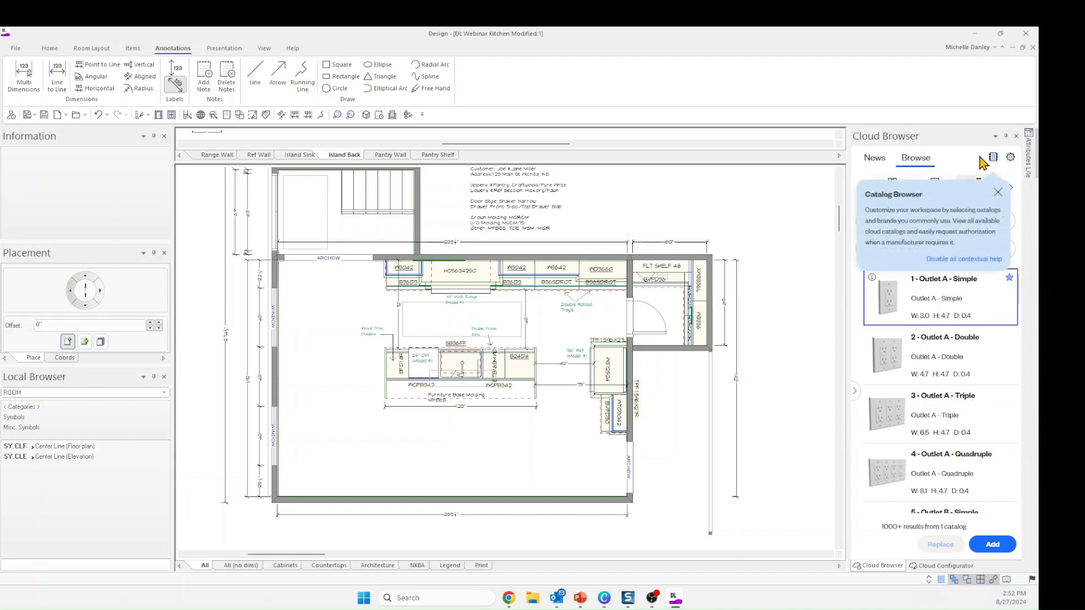
click(1010, 159)
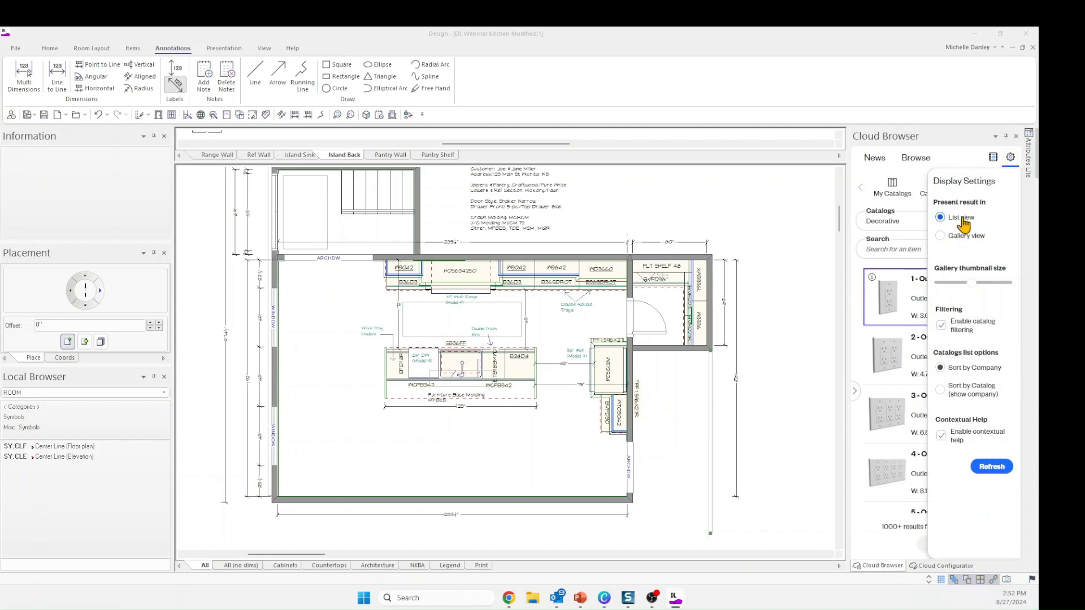
click(941, 237)
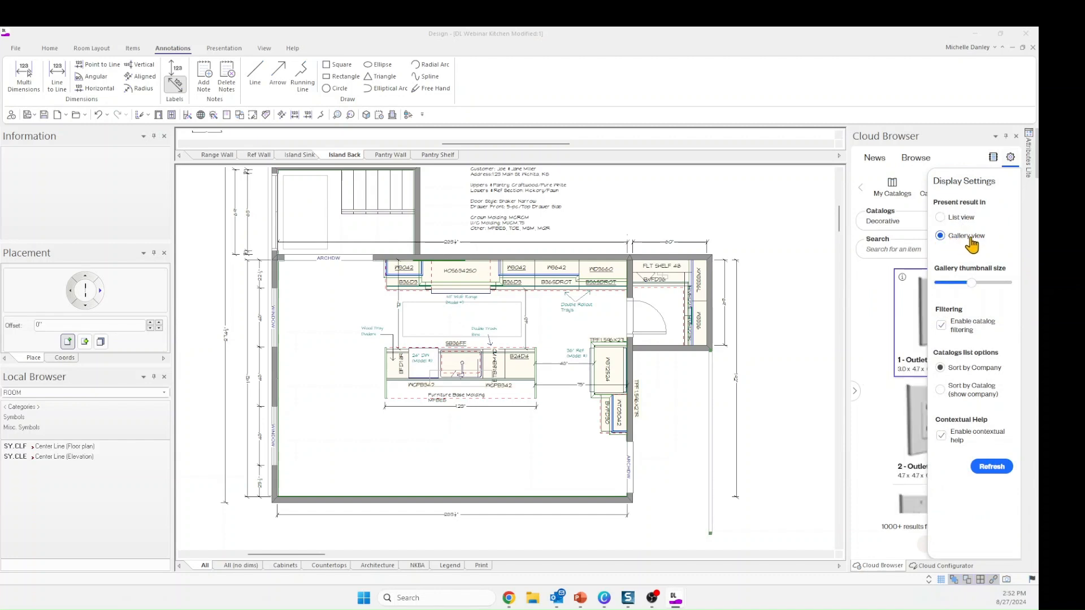
click(1003, 160)
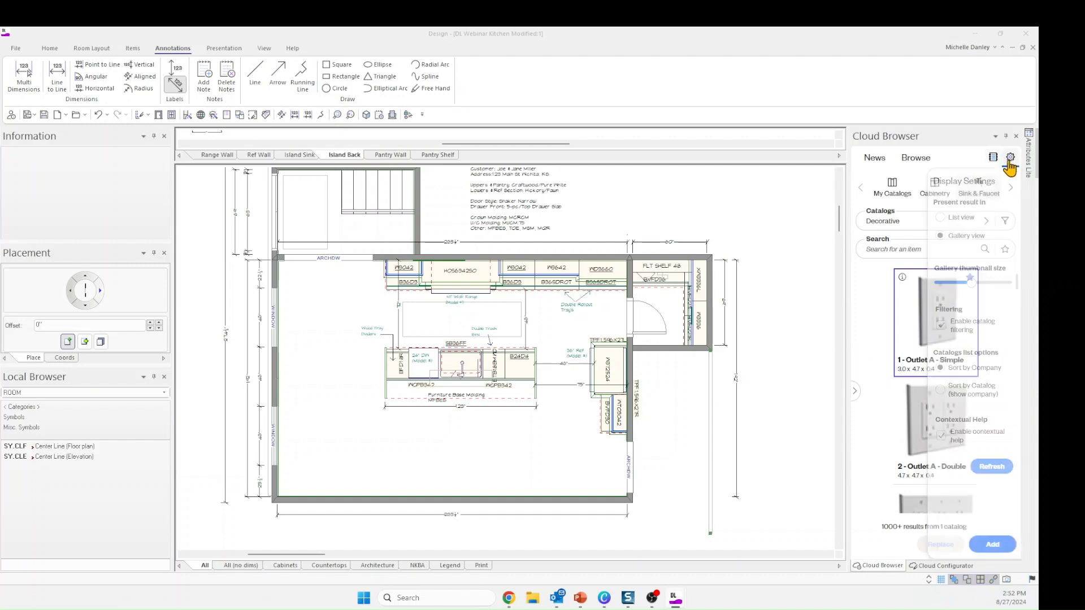
scroll(941, 340, down, 1)
scroll(941, 342, down, 2)
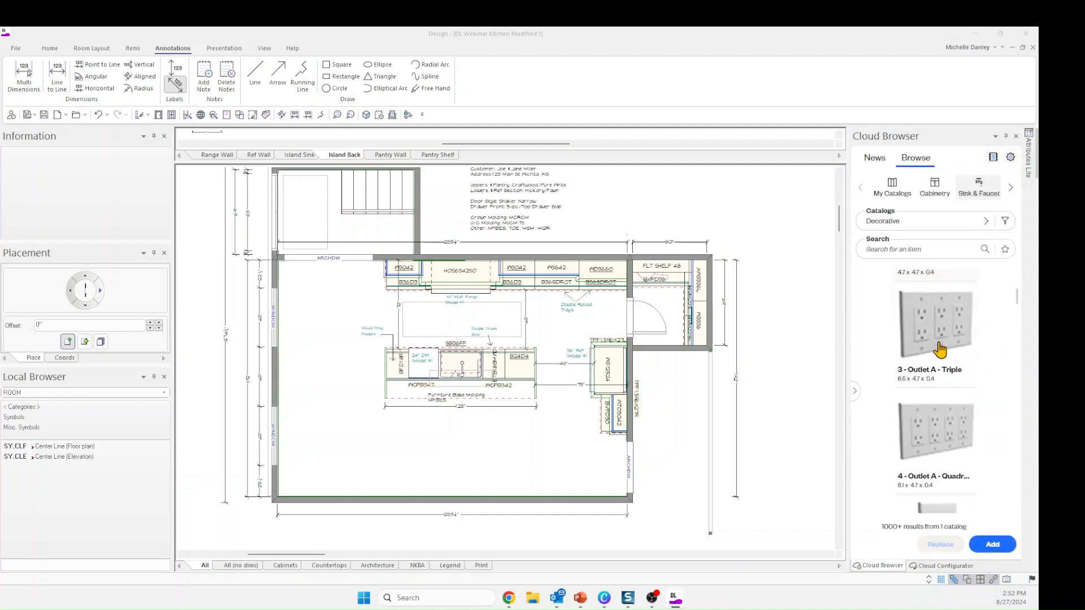
scroll(941, 350, up, 2)
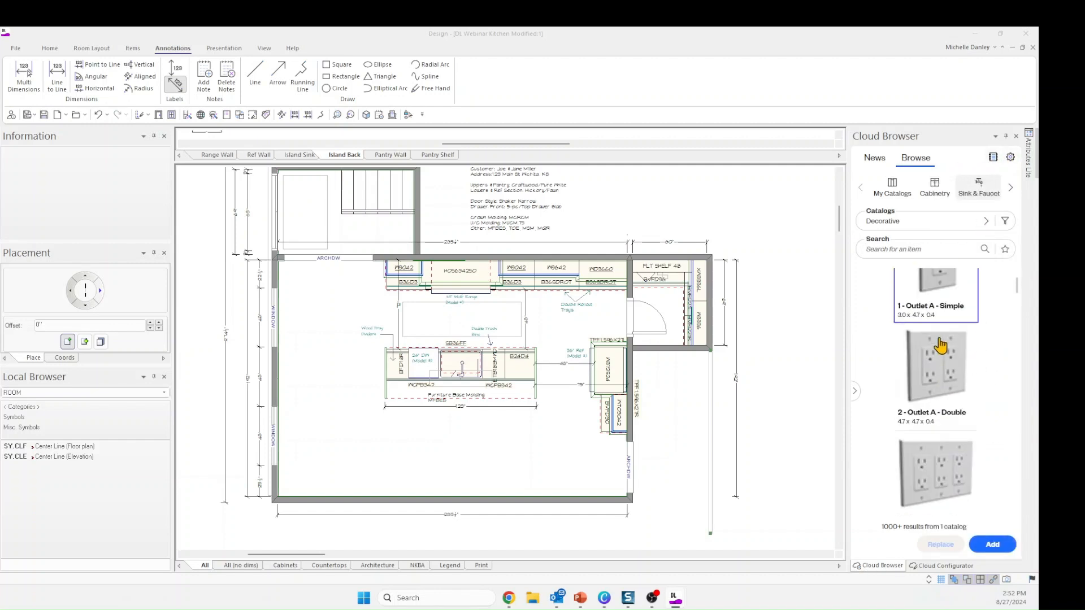
Return the Cloud Browser results to List view
click(1011, 157)
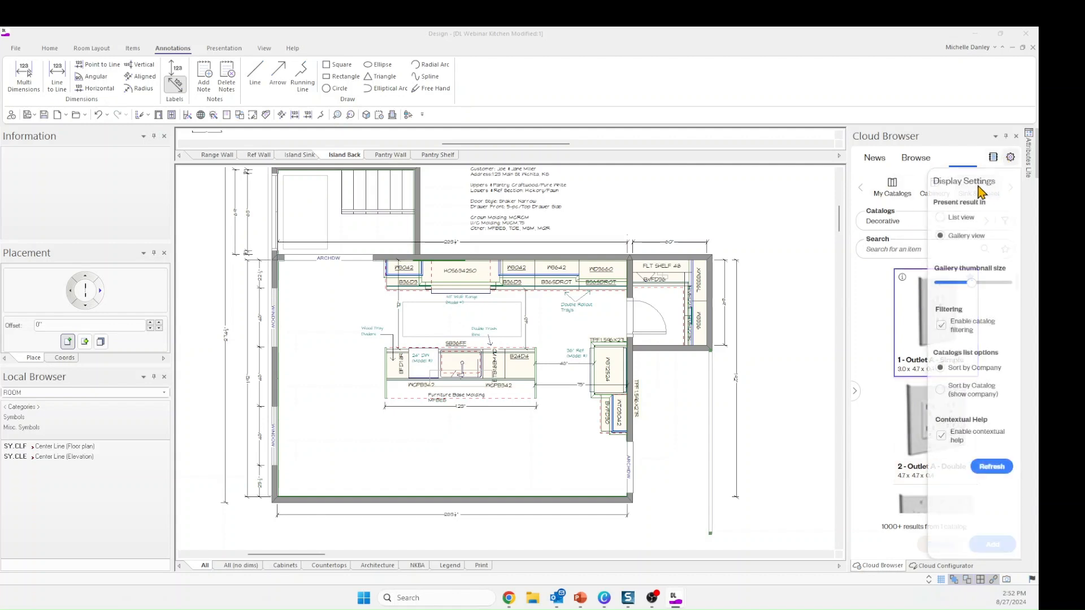
click(941, 217)
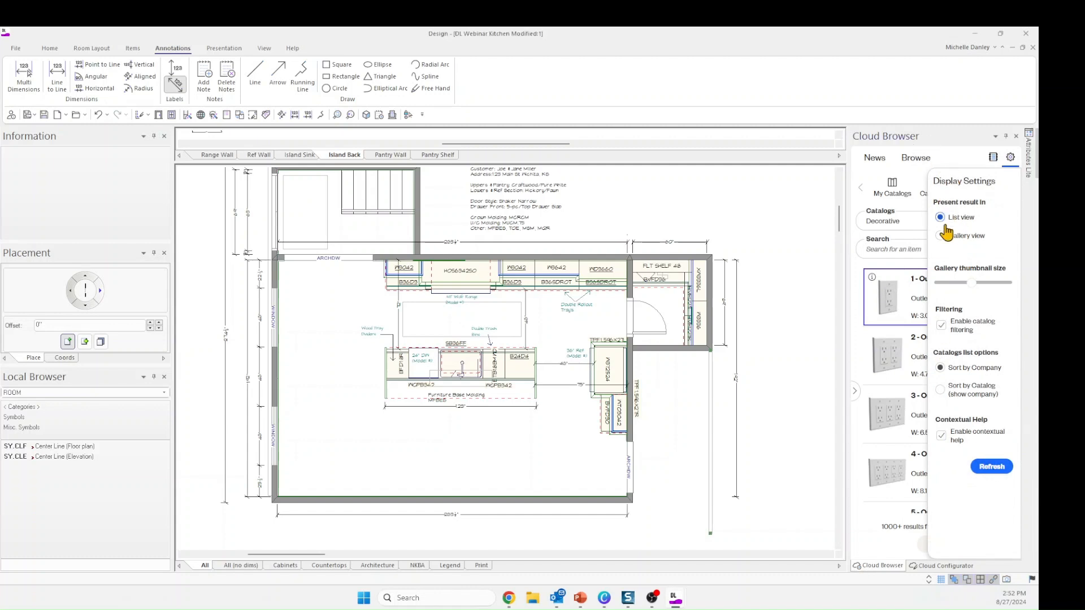
click(1009, 160)
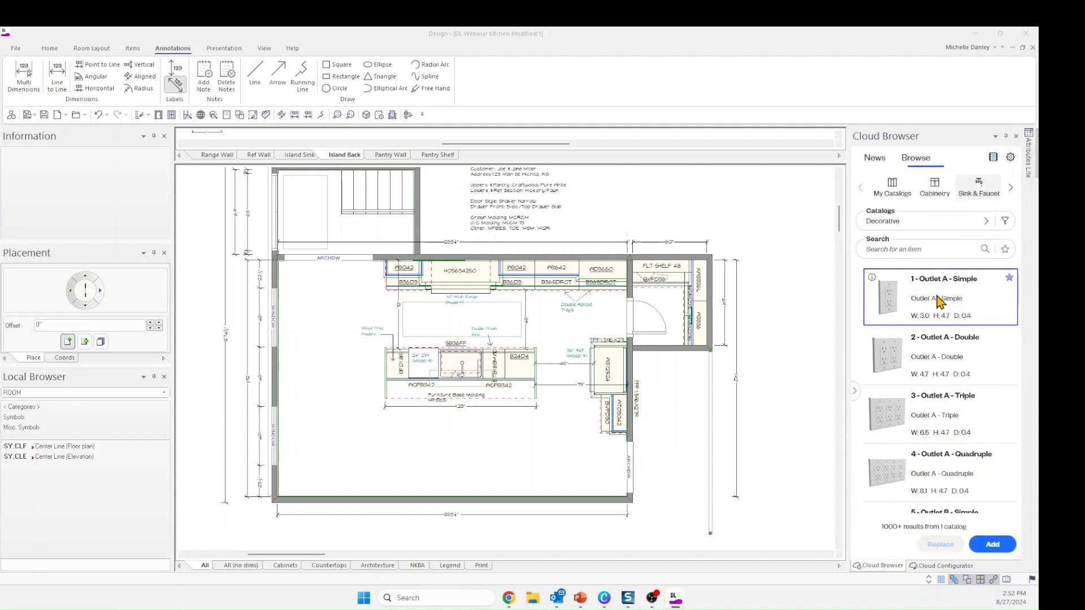
Filter the Cloud Browser to the Sink & Faucet category and select all of its catalogs
click(987, 222)
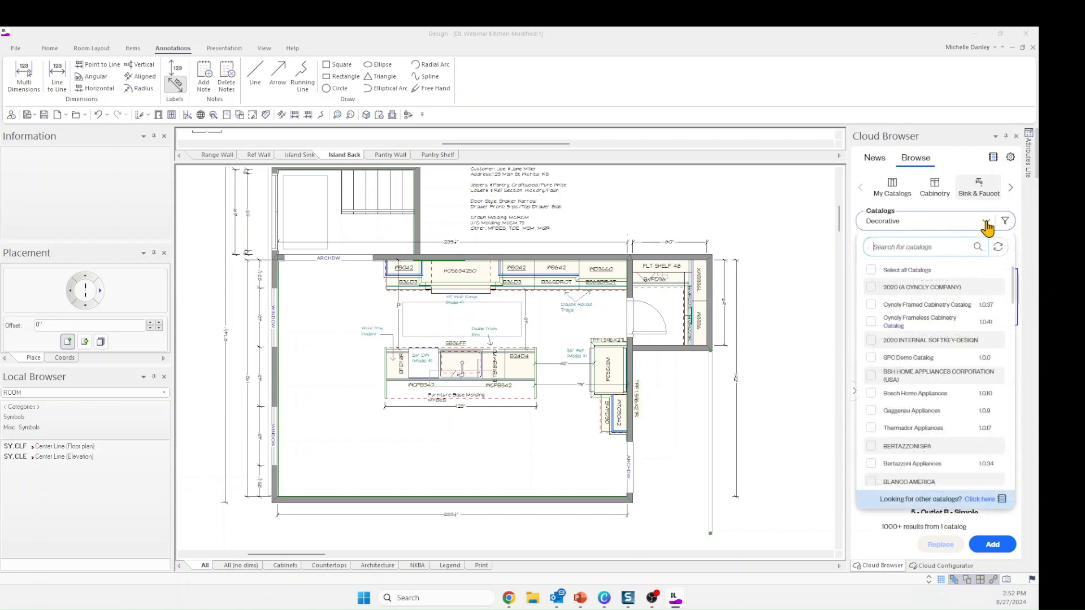
scroll(929, 338, down, 10)
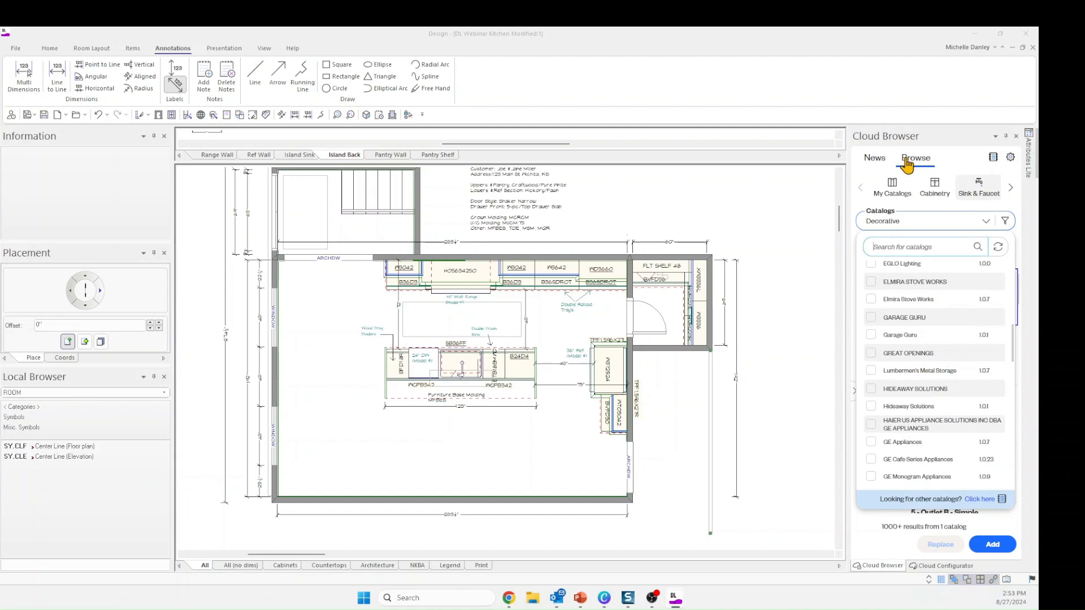
click(981, 189)
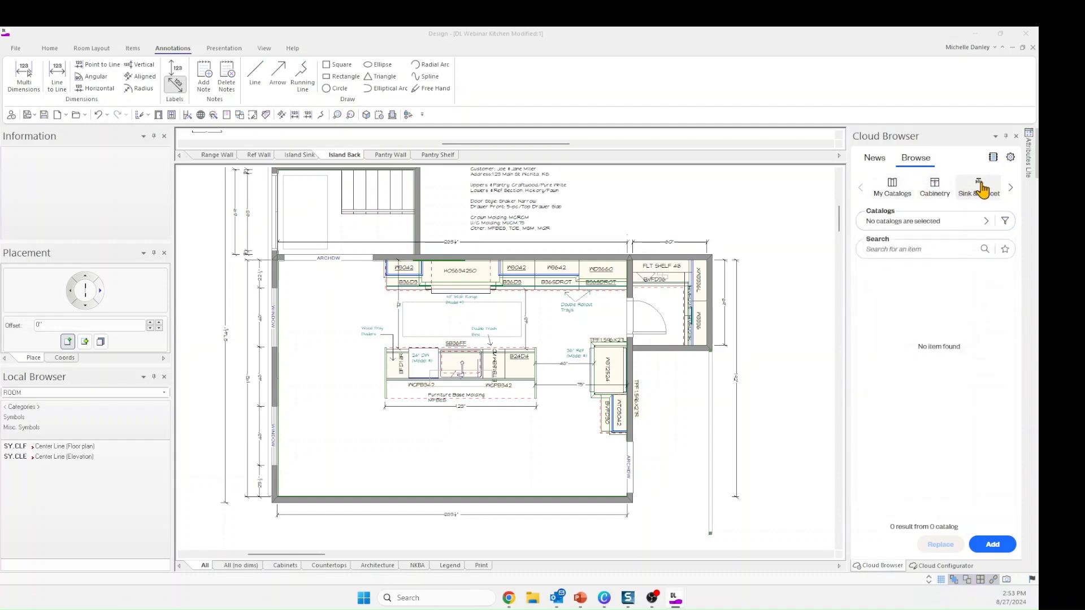
click(984, 223)
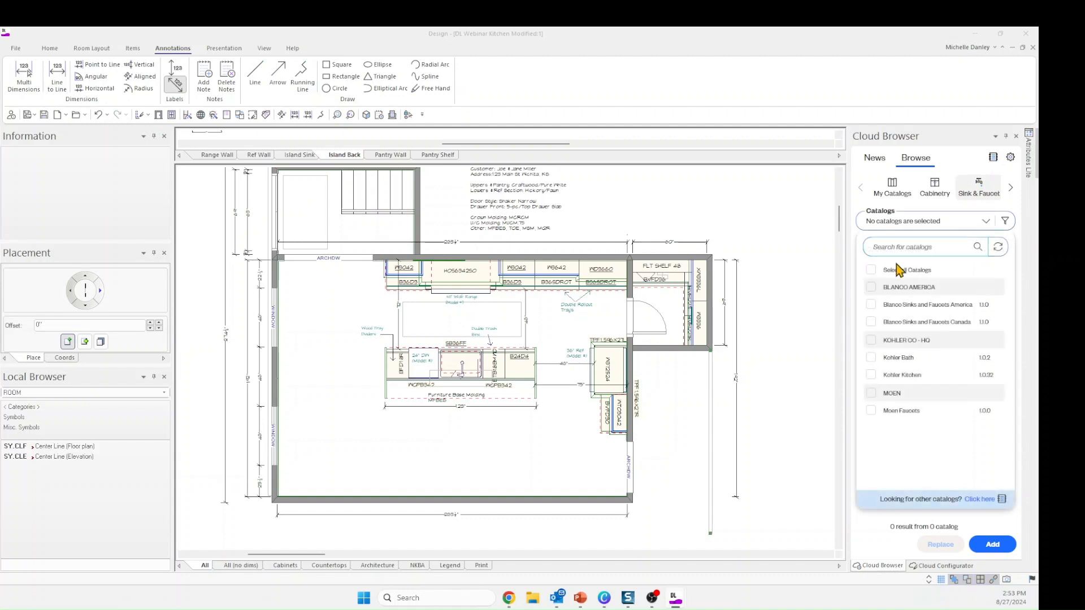
click(872, 271)
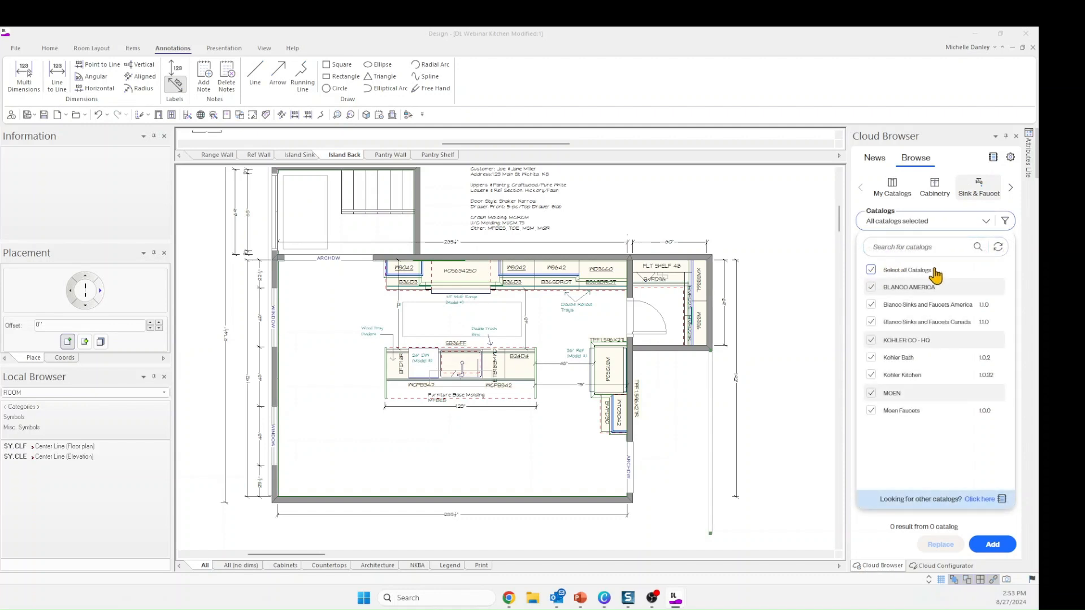
click(945, 164)
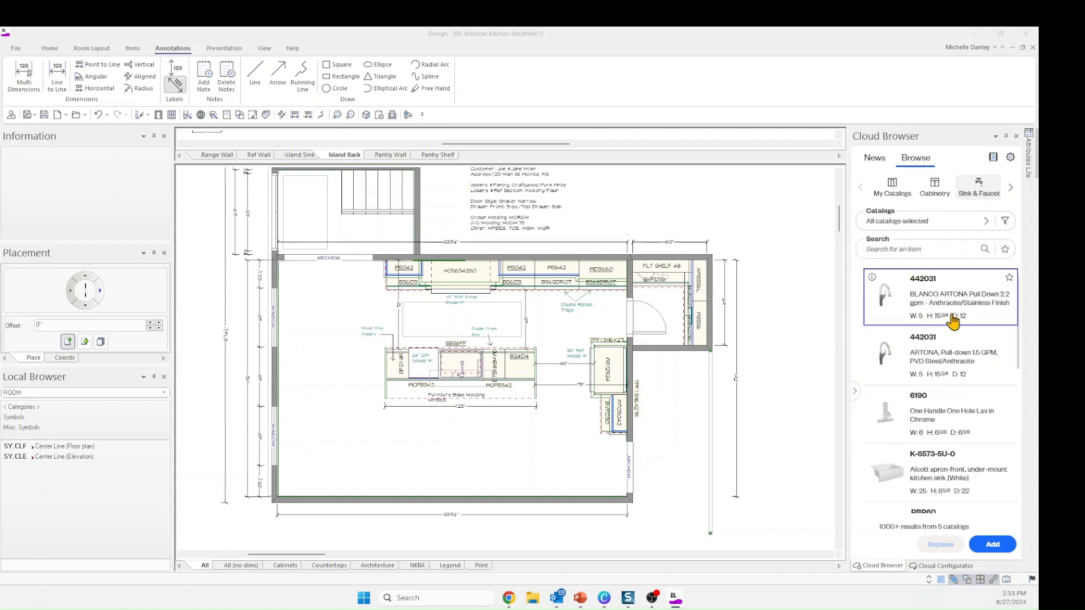
Look through the sink and faucet items and the suggested search terms
scroll(948, 376, down, 5)
scroll(948, 376, down, 8)
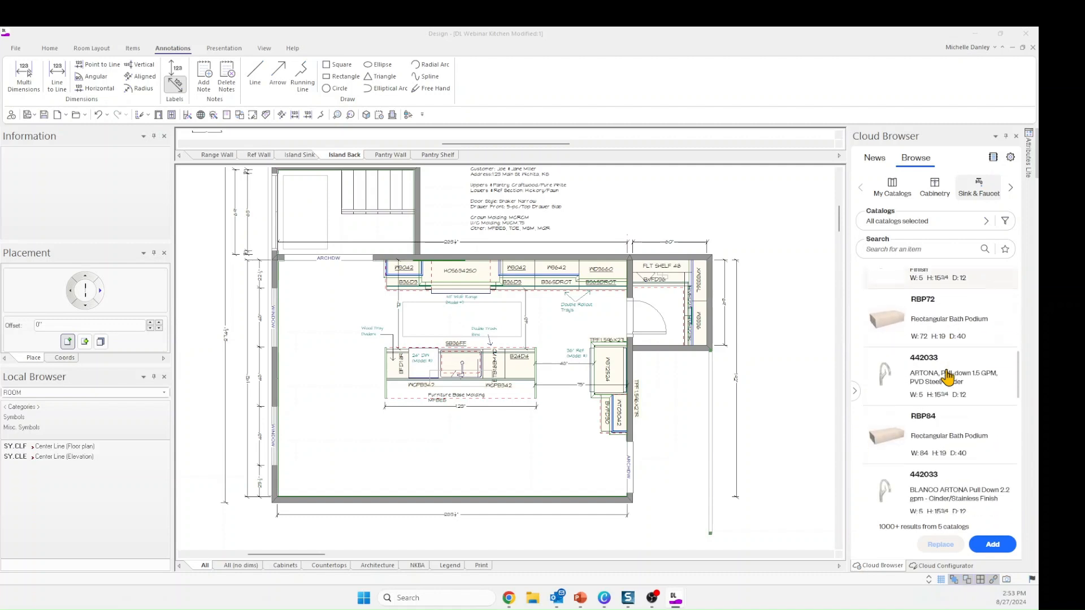
scroll(949, 375, up, 3)
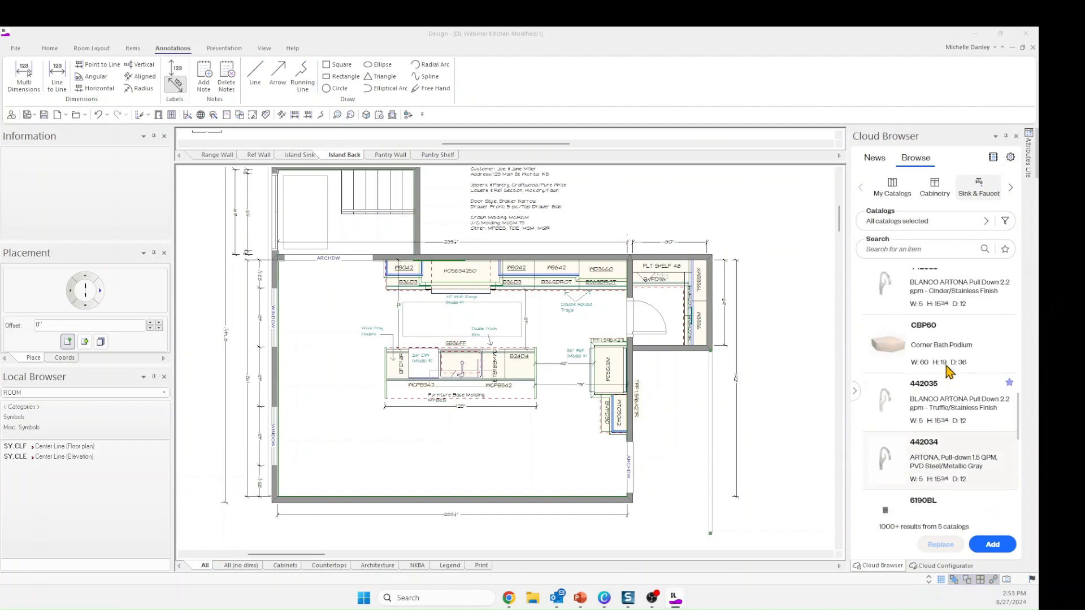
click(925, 249)
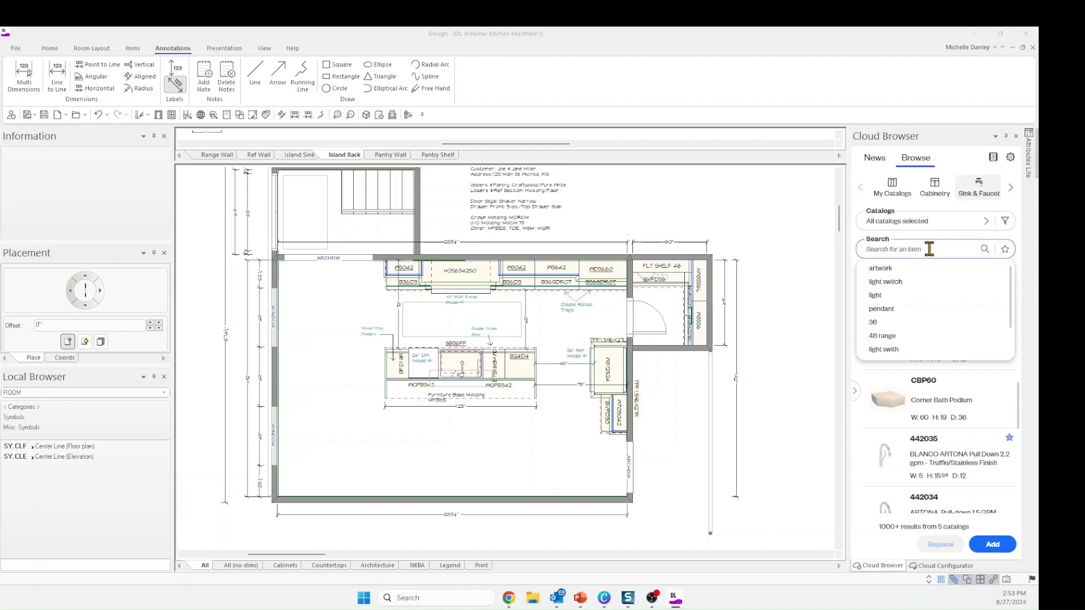
Show the Appliances category and mark the GE Profile dishwasher PDP795SYVFS as a favorite
click(1009, 189)
click(1010, 191)
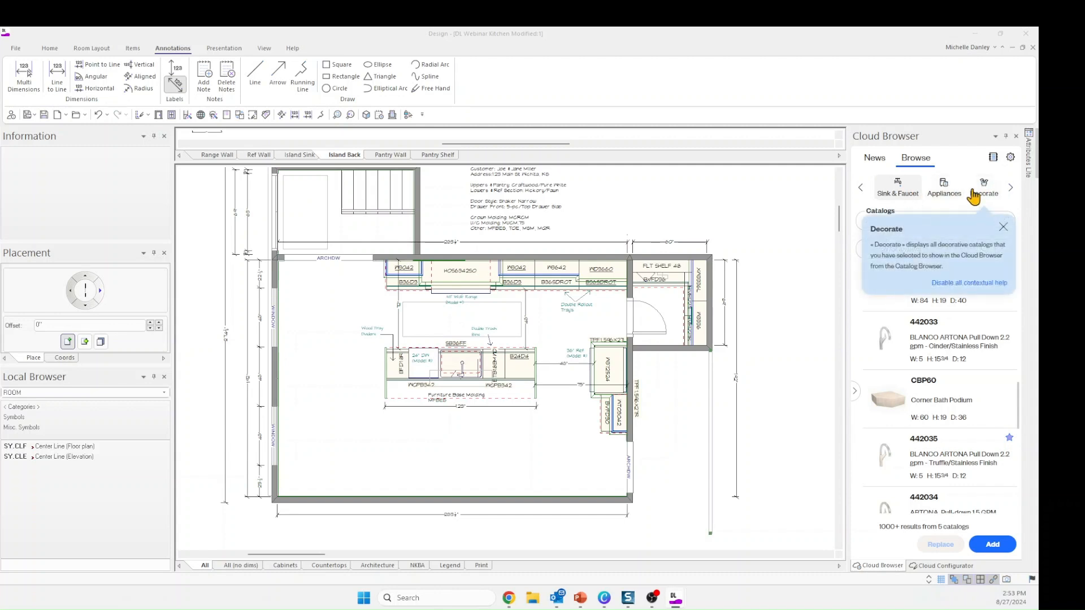
click(941, 188)
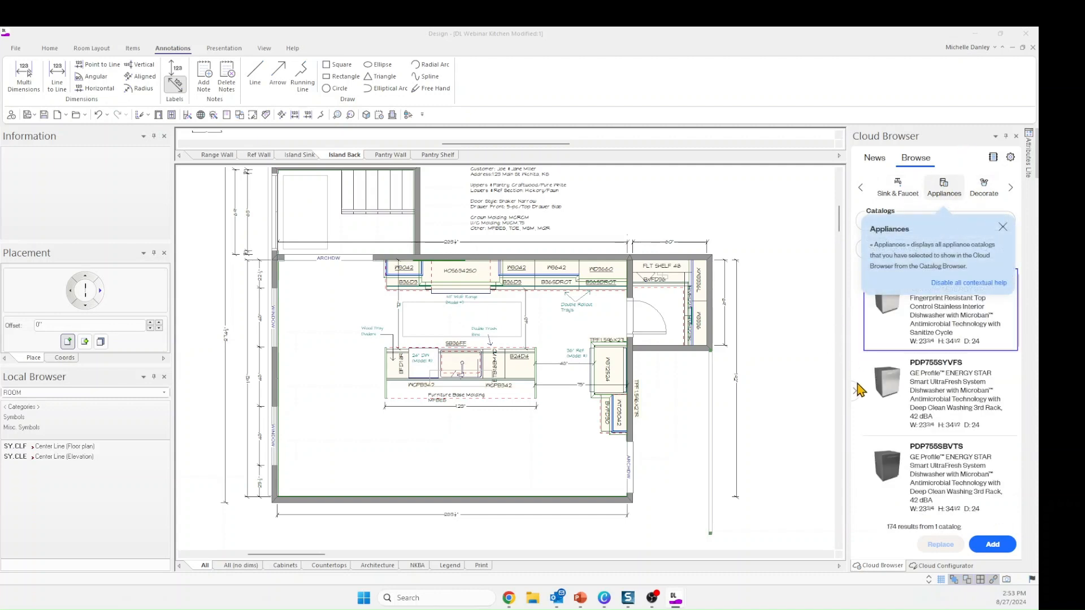
click(1003, 227)
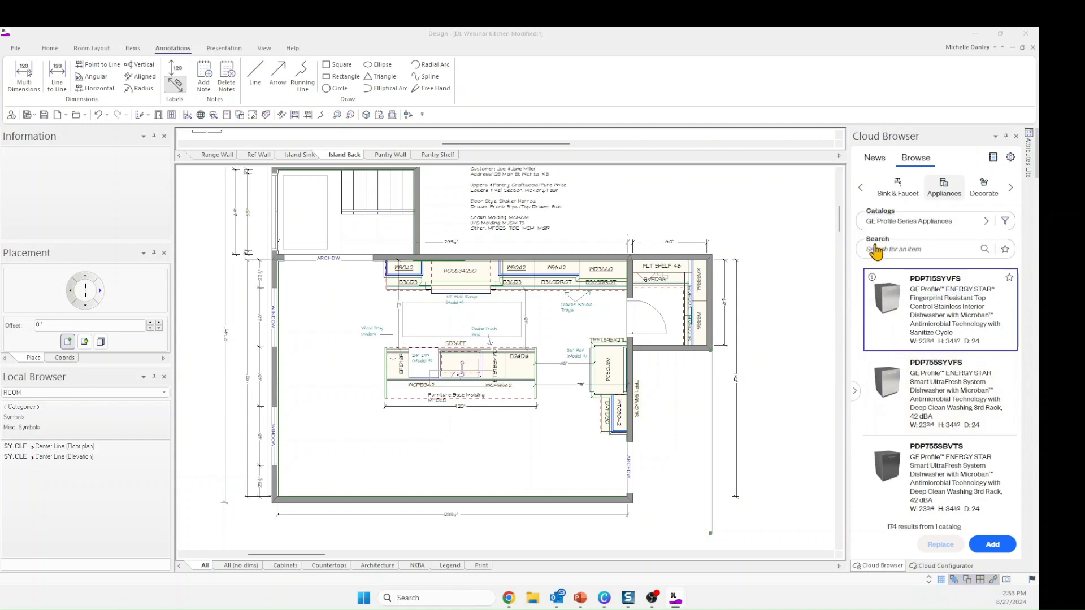
scroll(955, 391, down, 2)
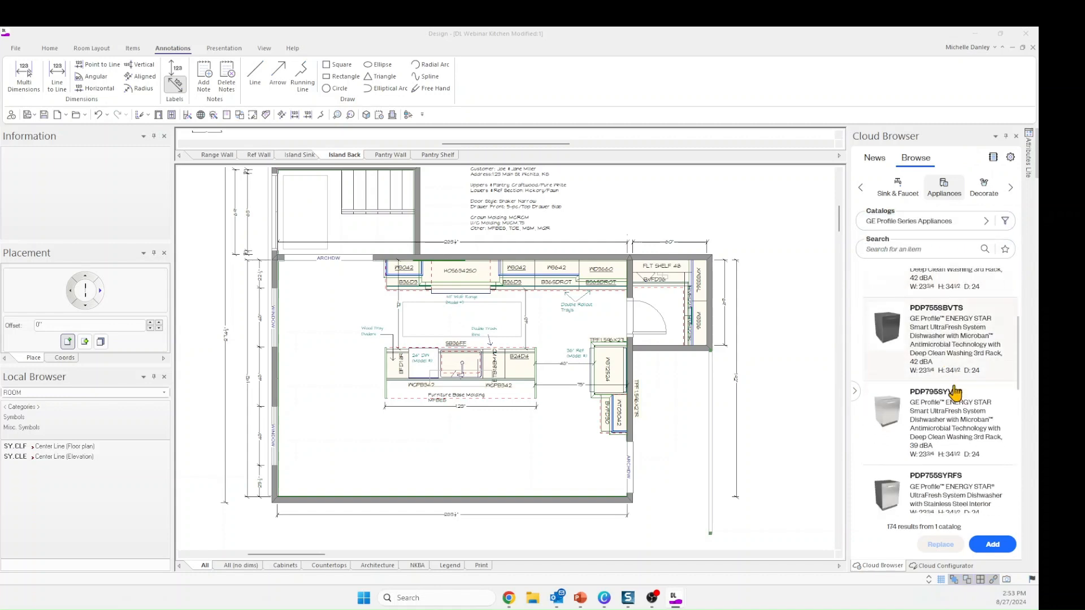
scroll(955, 391, down, 1)
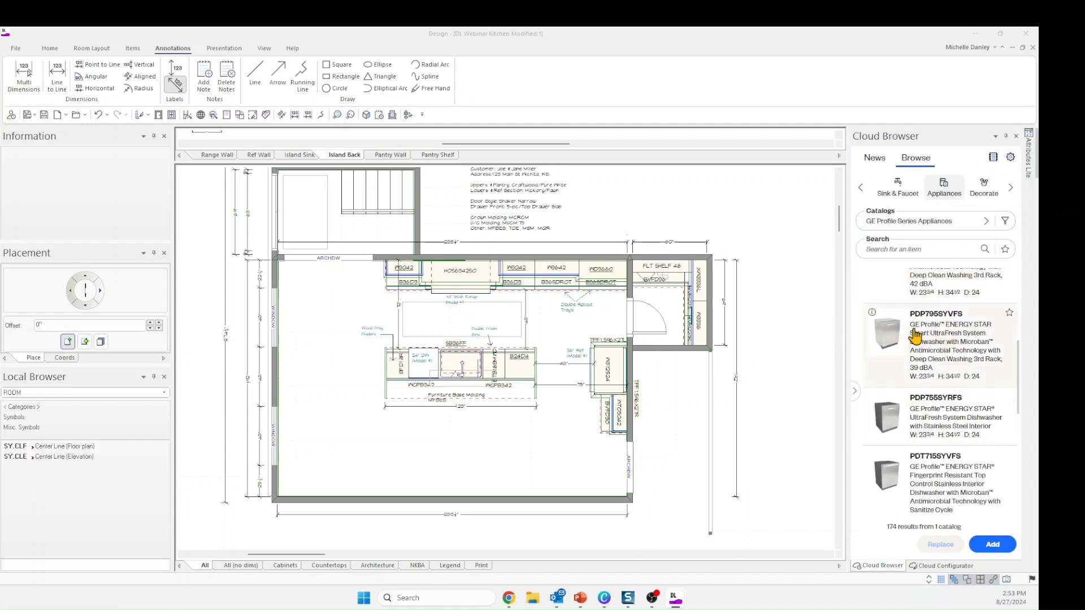
click(1010, 314)
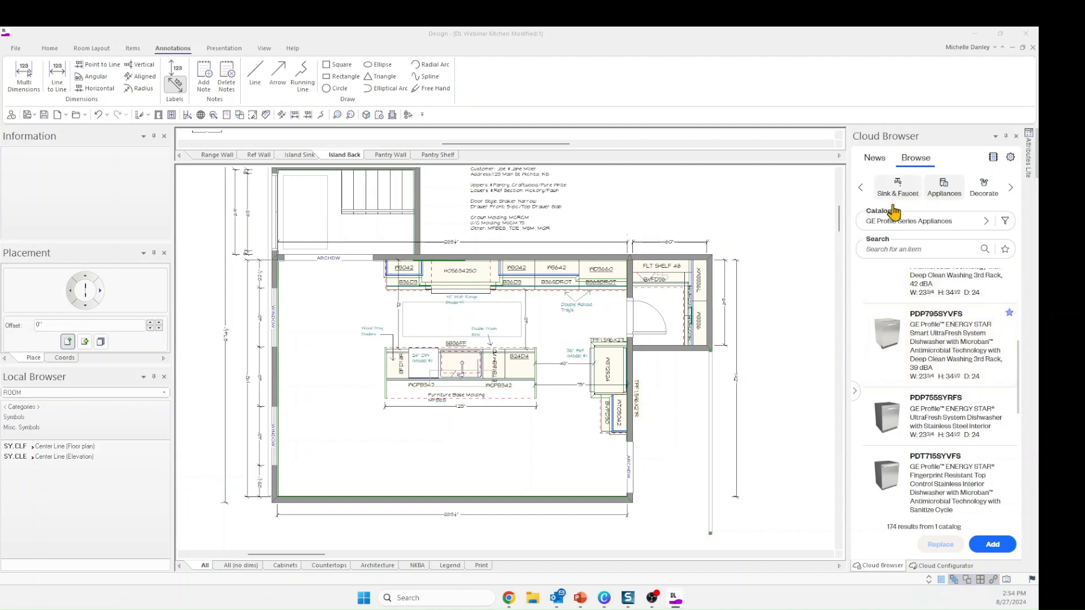
Select all catalogs for the Appliances category and go back to the first categories
click(932, 221)
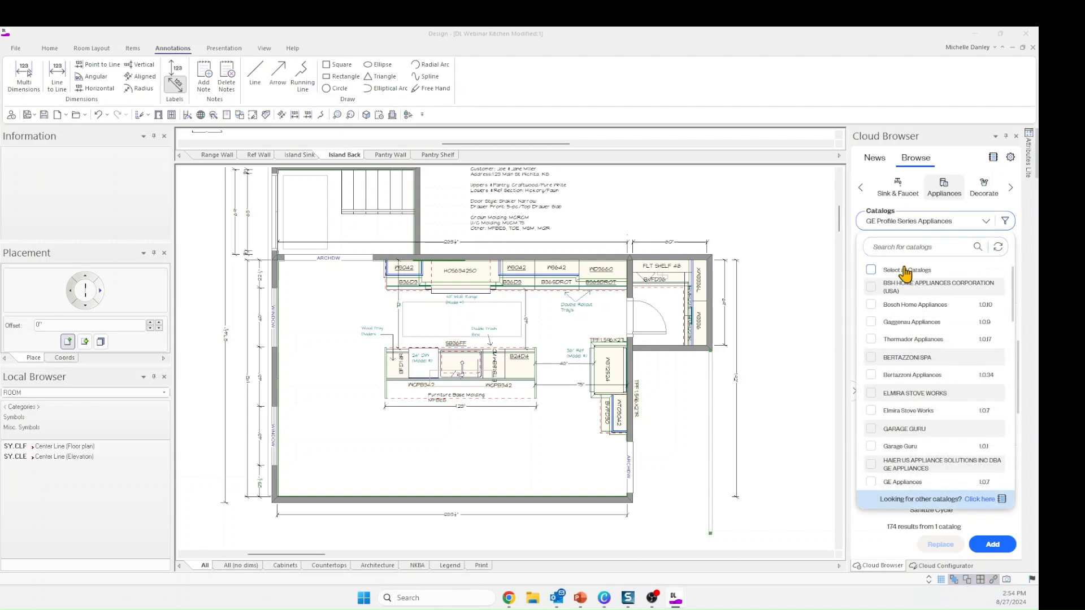
click(905, 270)
click(861, 188)
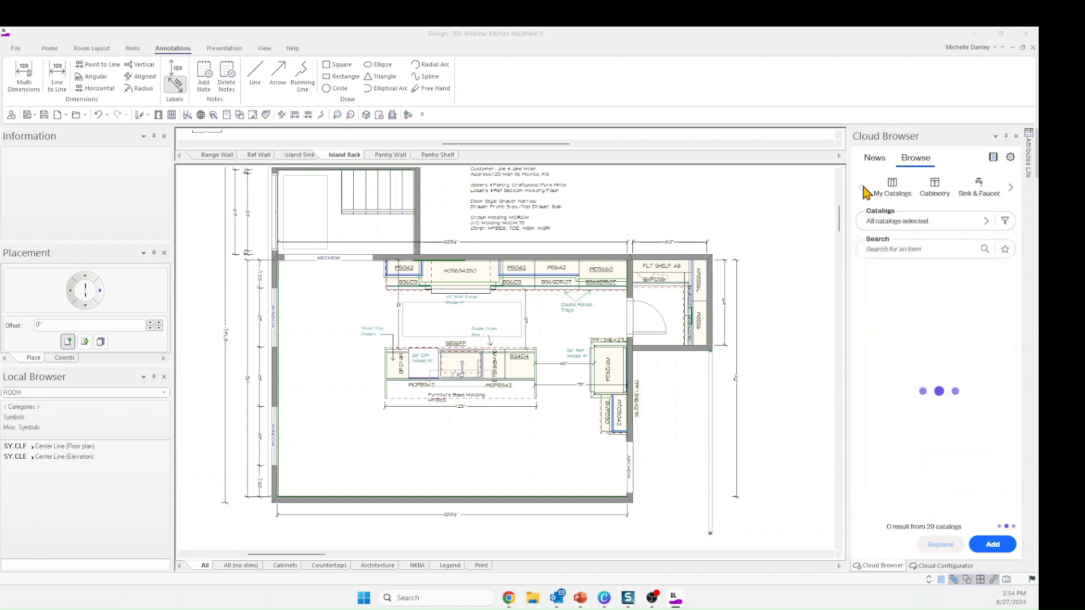
Show only the favorite items in My Catalogs with all catalogs selected
click(891, 191)
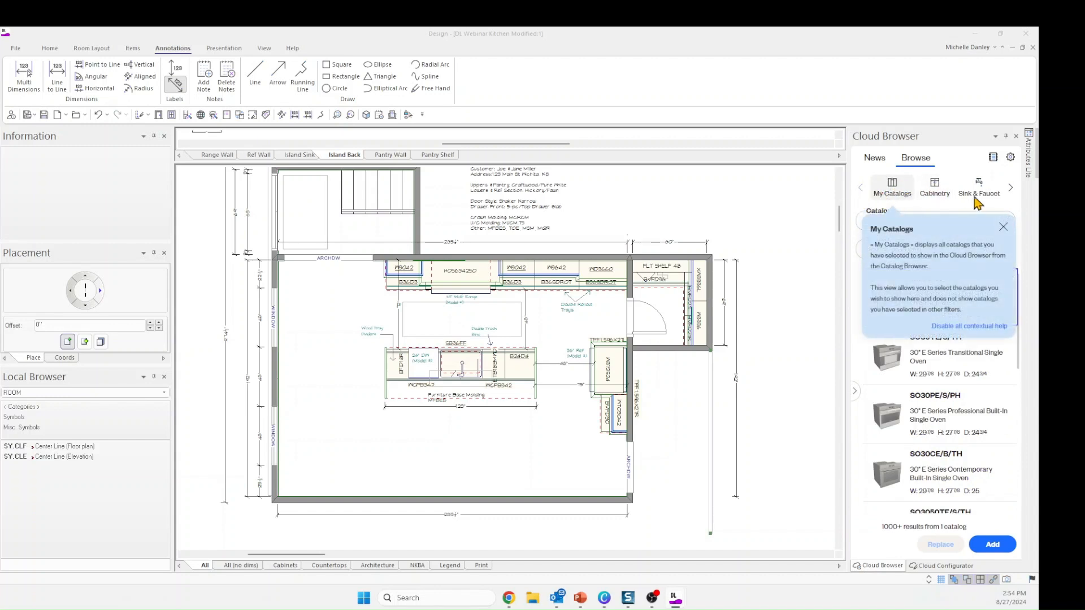
click(1004, 227)
click(1006, 250)
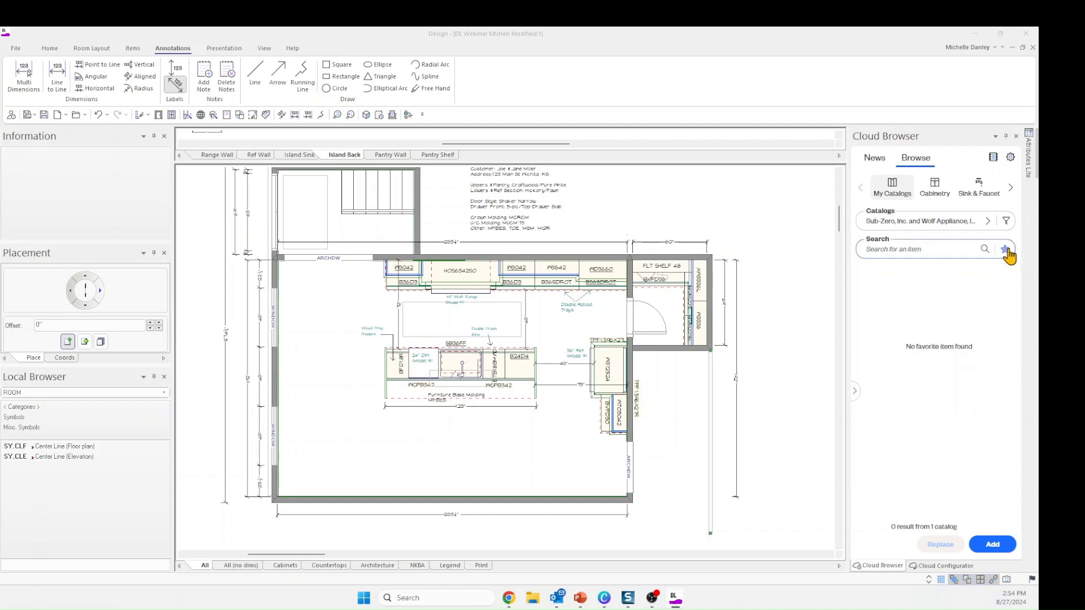
click(988, 221)
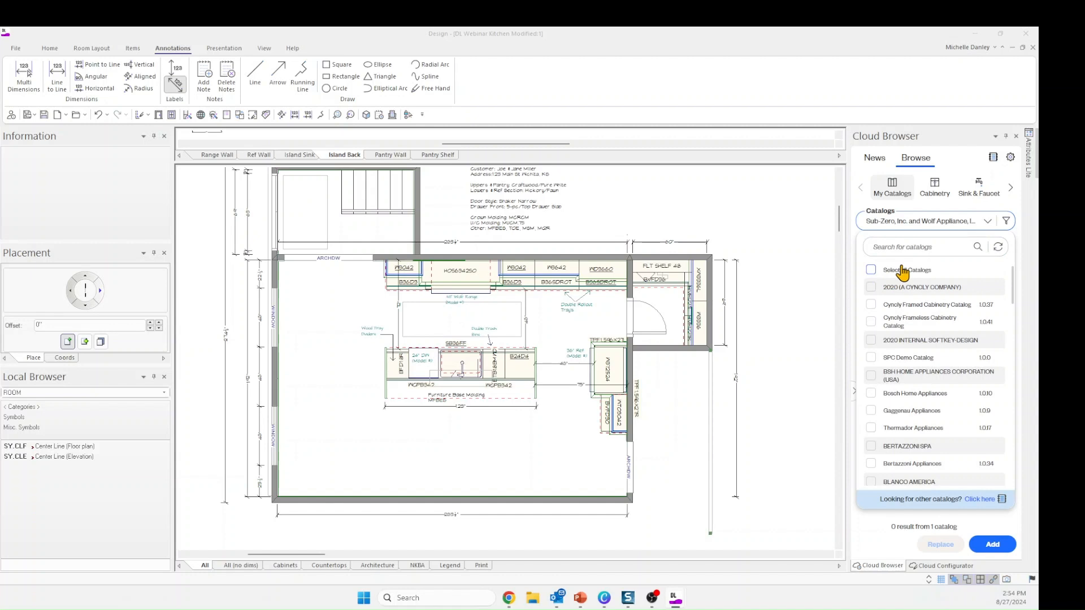
click(872, 270)
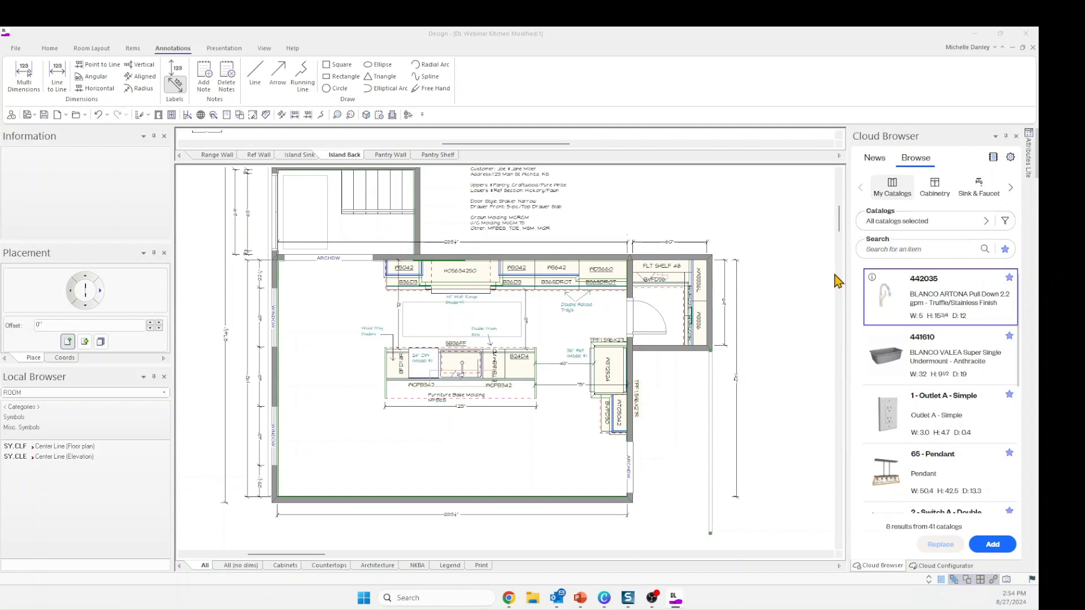
Look through the list of favorite items from all catalogs
scroll(945, 348, down, 1)
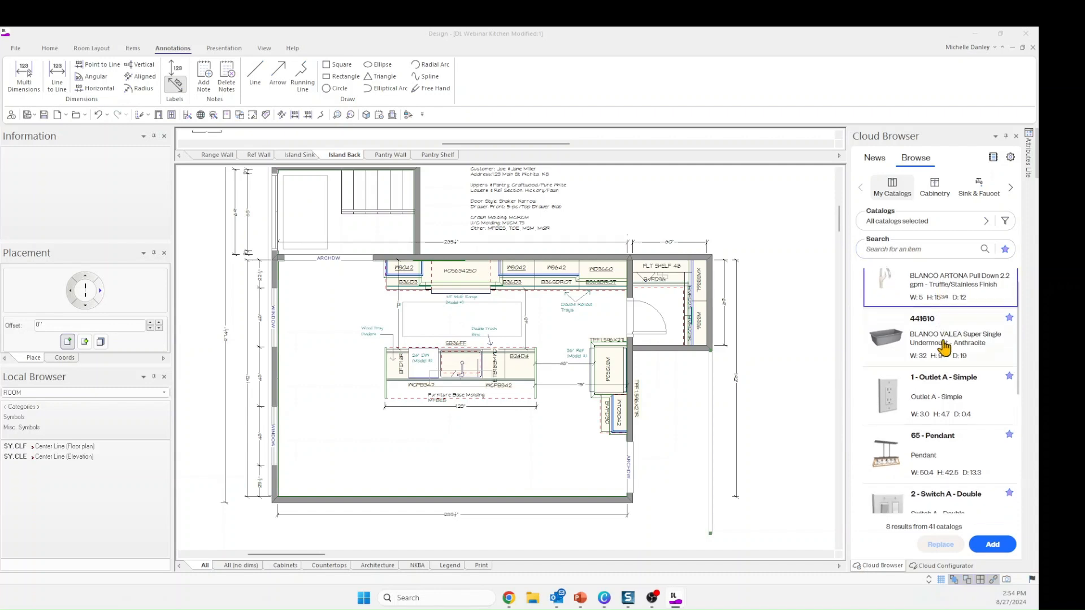
scroll(944, 350, down, 4)
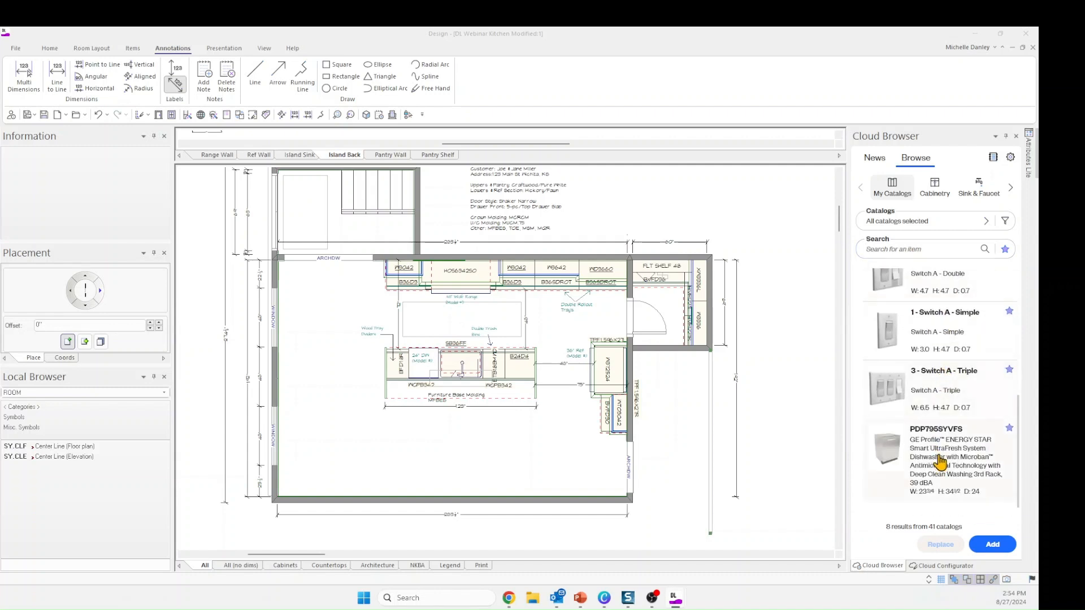
scroll(923, 345, up, 5)
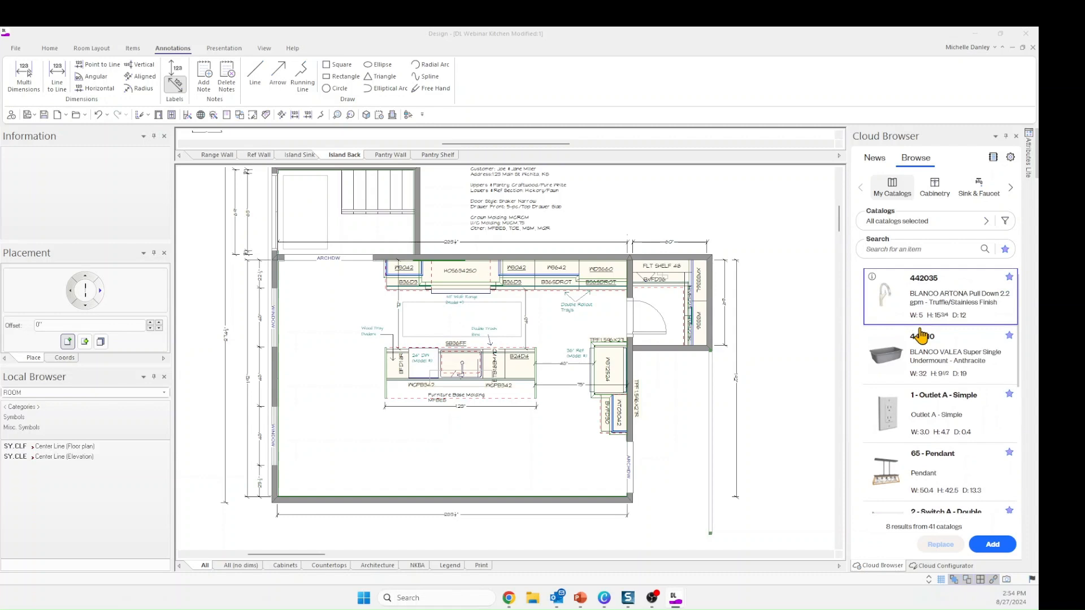
scroll(925, 456, down, 4)
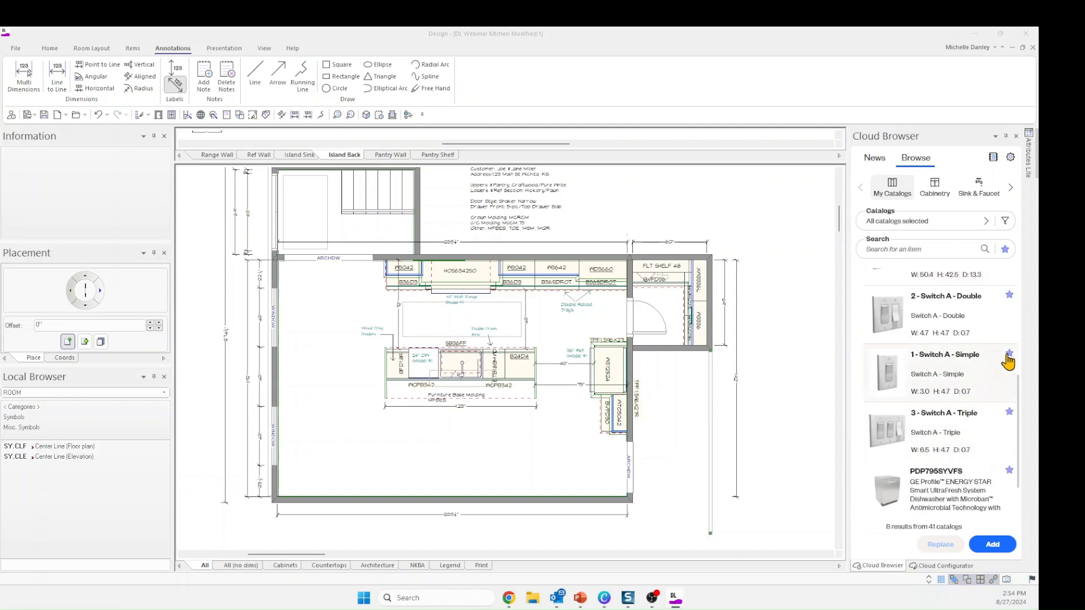
scroll(938, 382, up, 4)
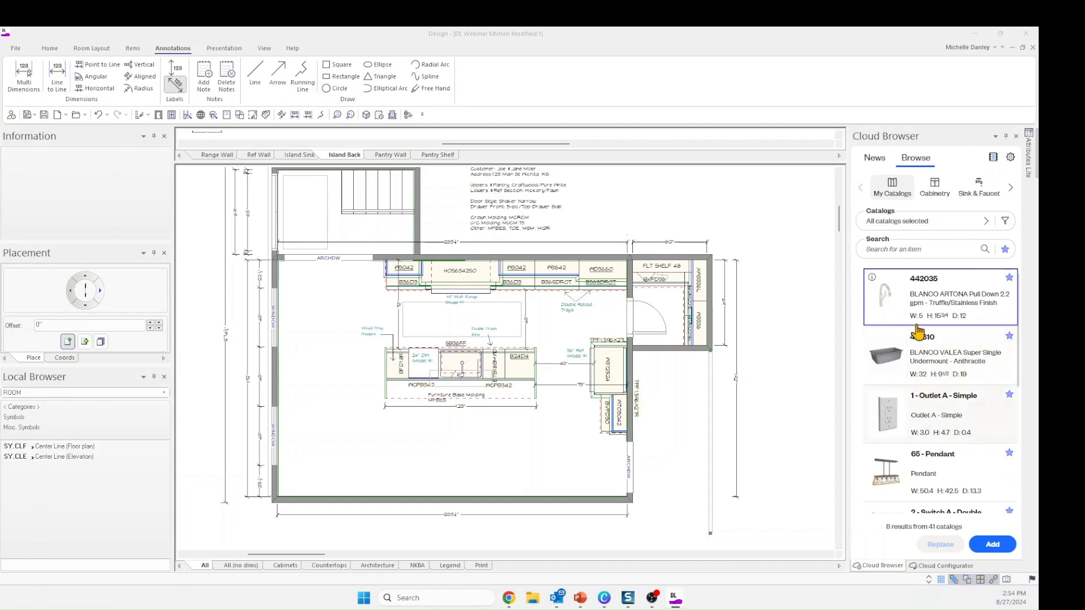
scroll(922, 434, down, 1)
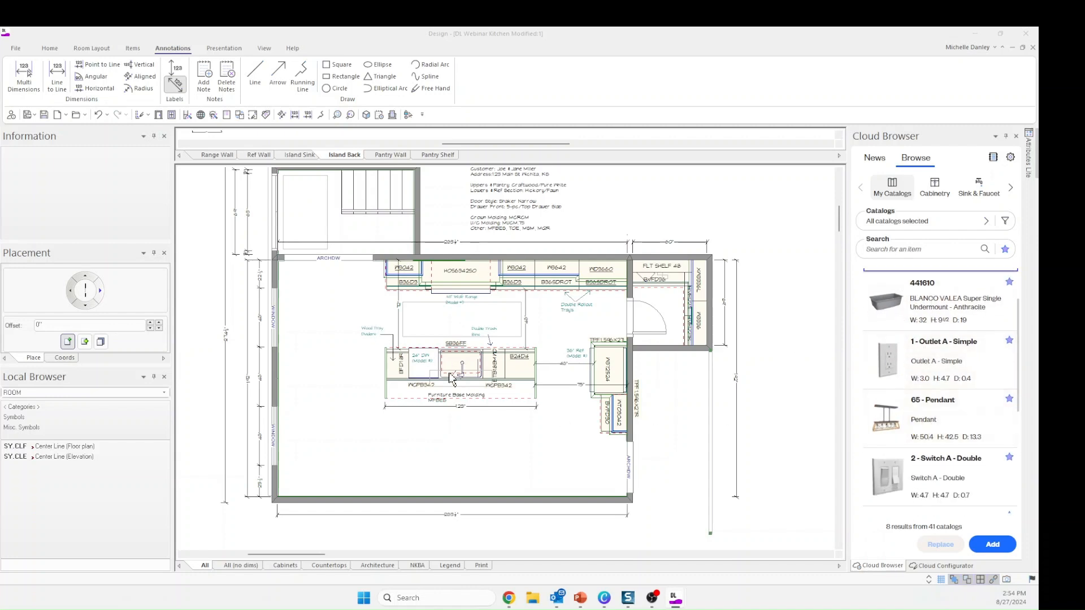
Select the pendant light over the island and filter its Structure 02 options to the Oil rubbed finish
click(437, 379)
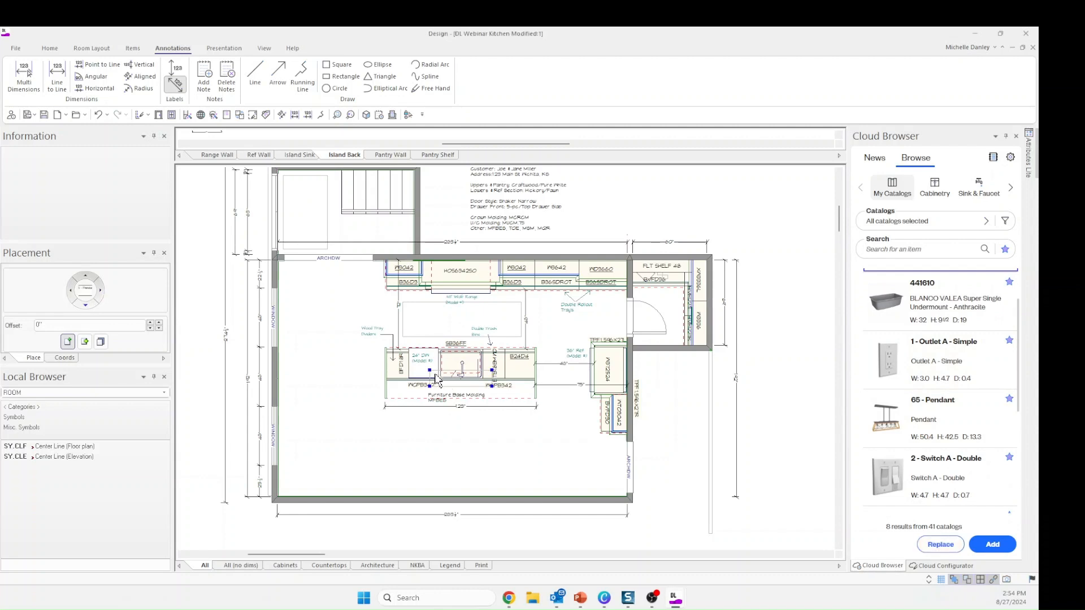
click(947, 566)
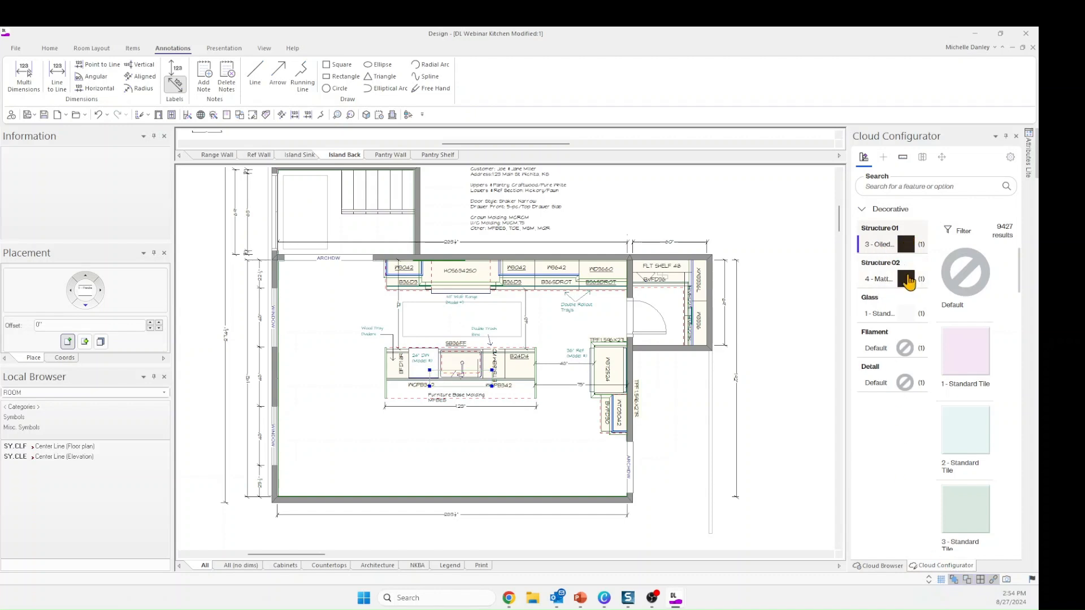
click(907, 279)
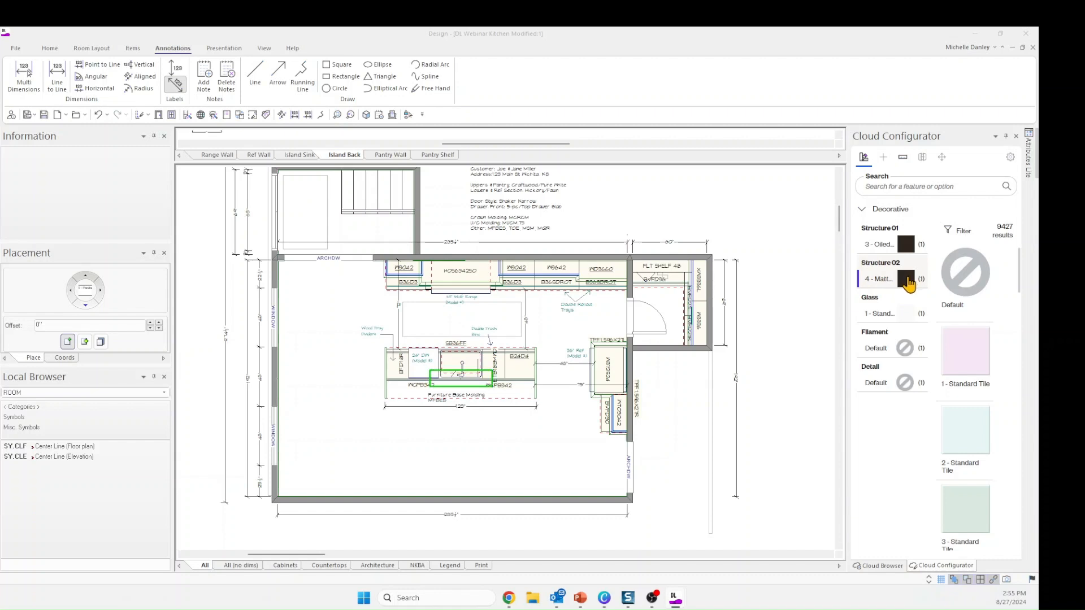
click(963, 234)
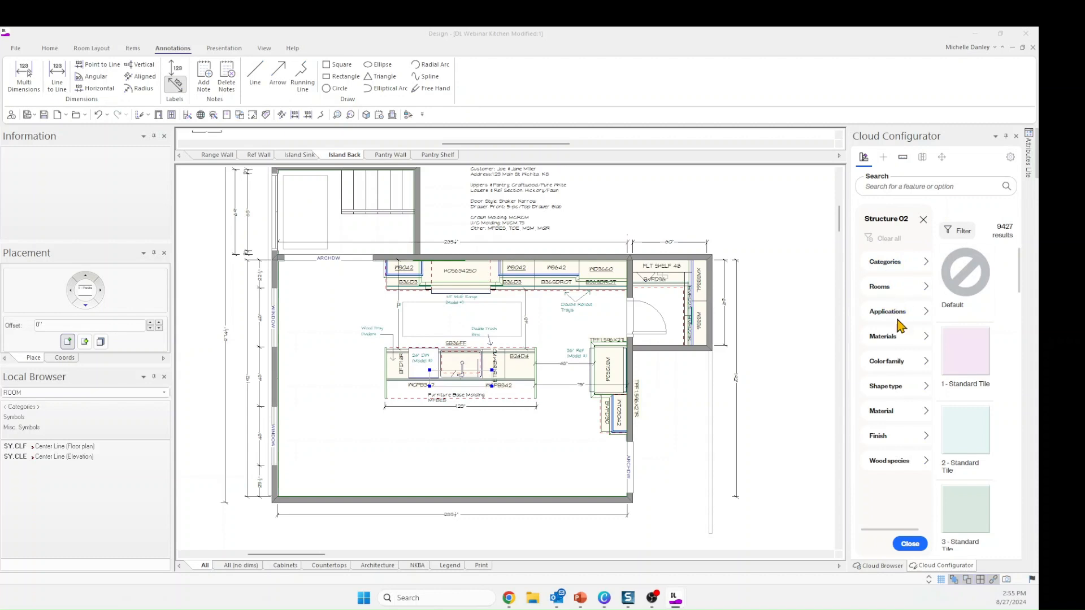
click(920, 414)
click(925, 470)
scroll(906, 446, down, 1)
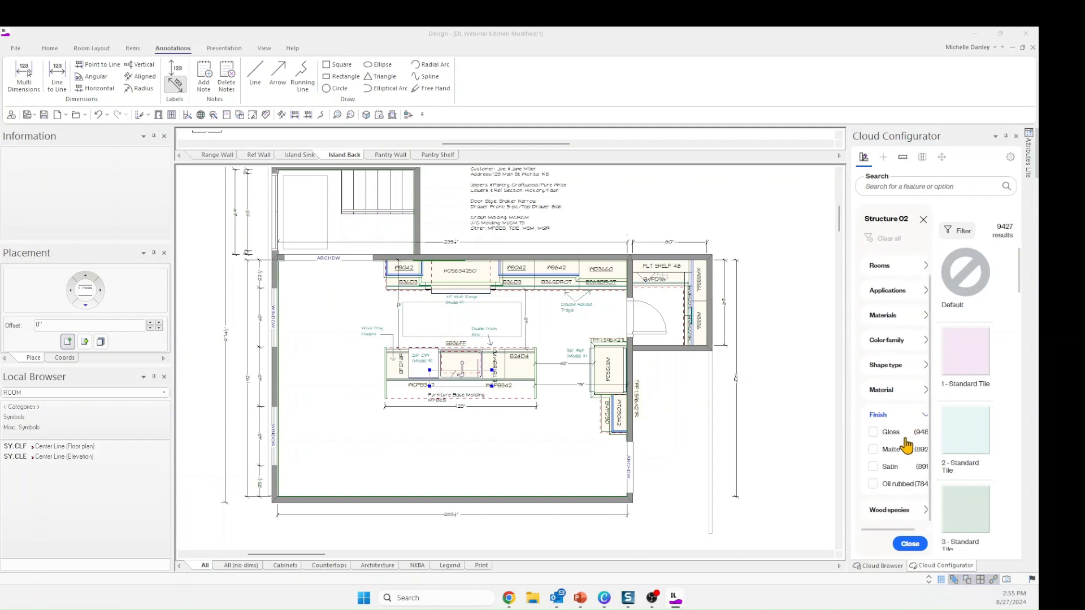
click(874, 484)
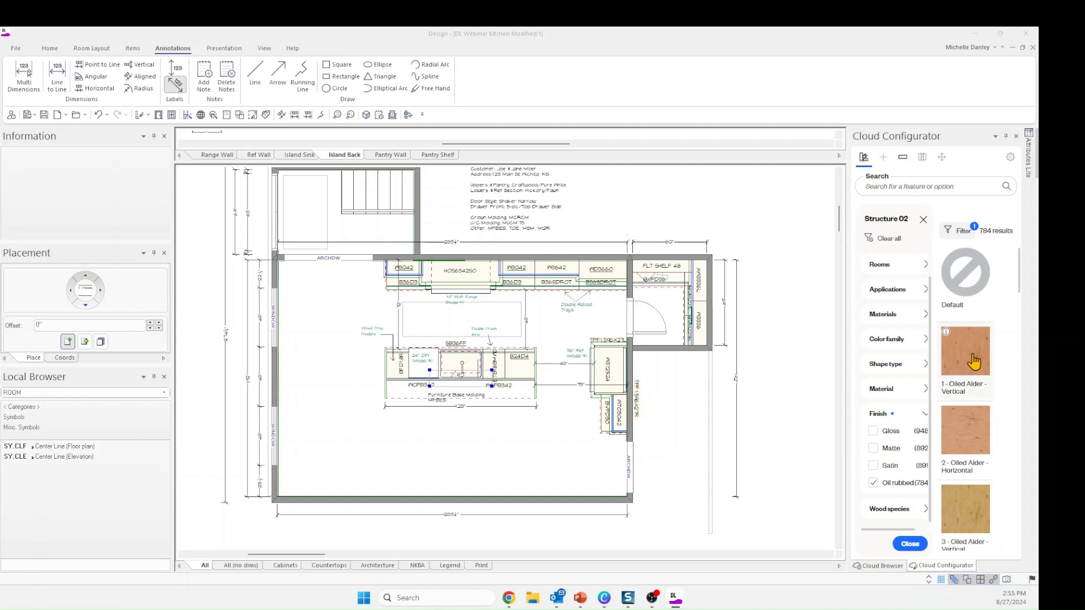
Apply 6 - Oiled Alder - Horizontal to the pendant's Structure 02 and close the filter
scroll(971, 364, down, 2)
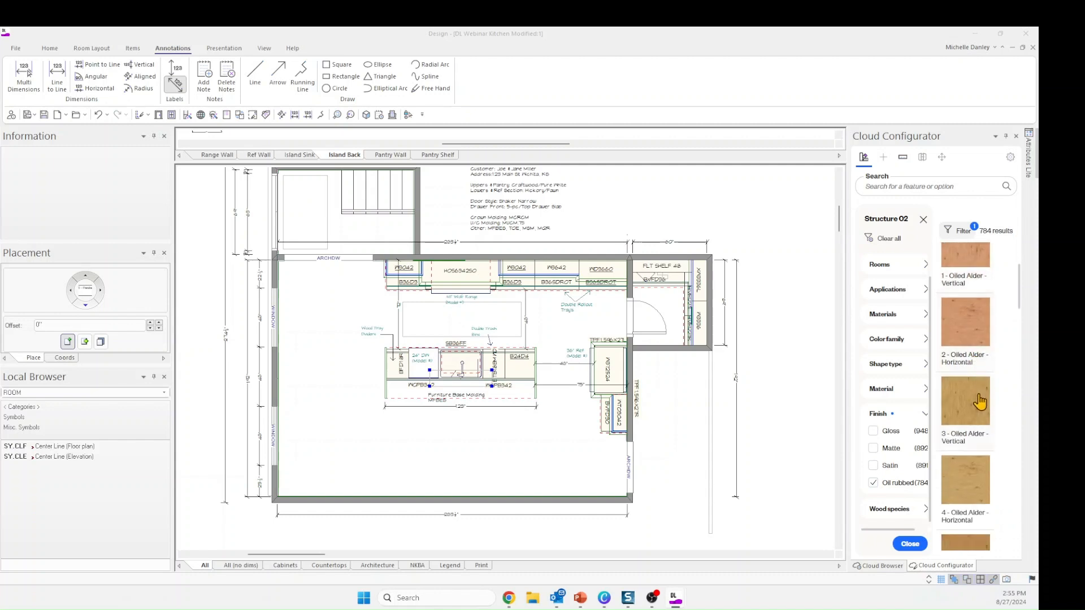
scroll(978, 404, down, 5)
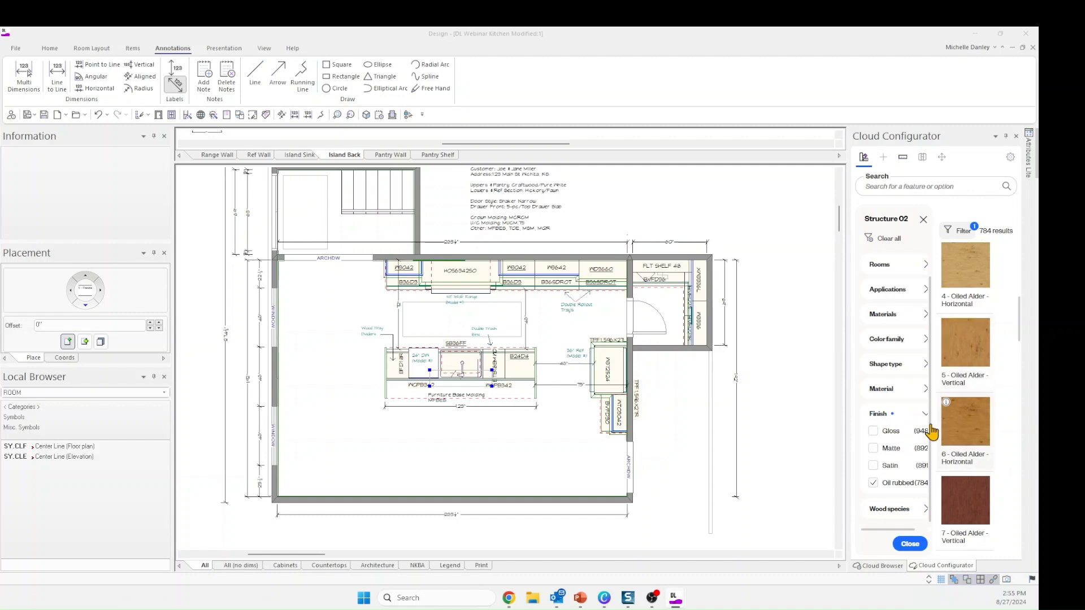
click(968, 419)
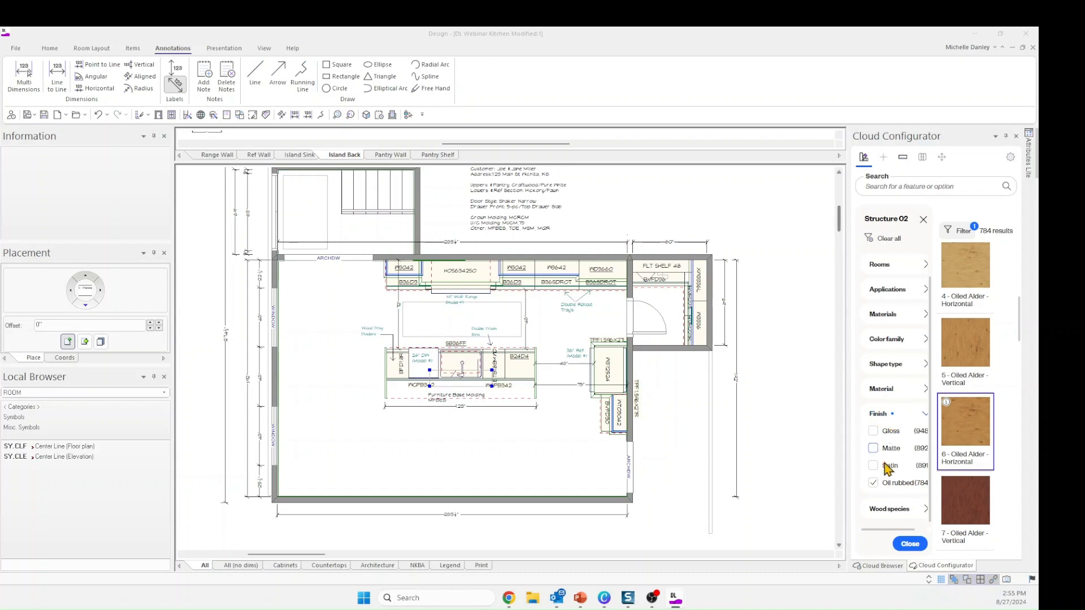
click(910, 544)
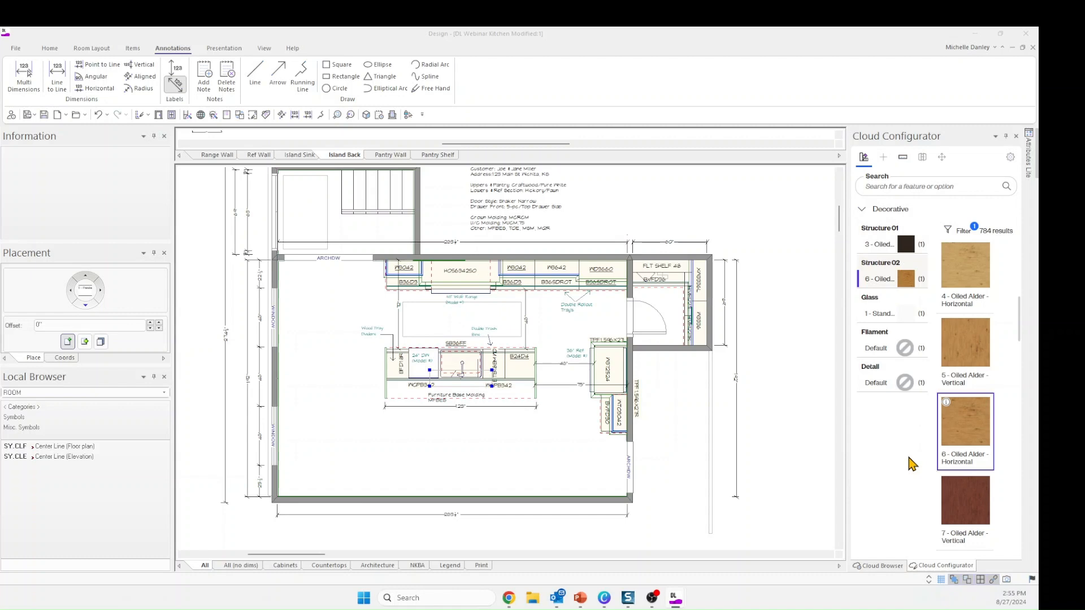
View the kitchen in the Rendering Module and close that window
mouse_move(672, 598)
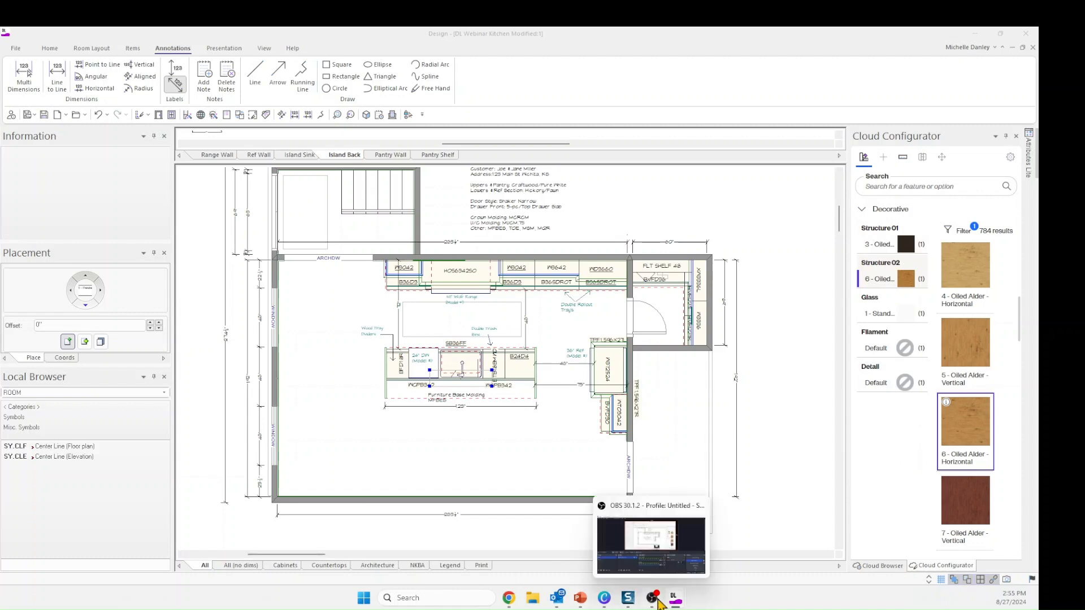
click(717, 556)
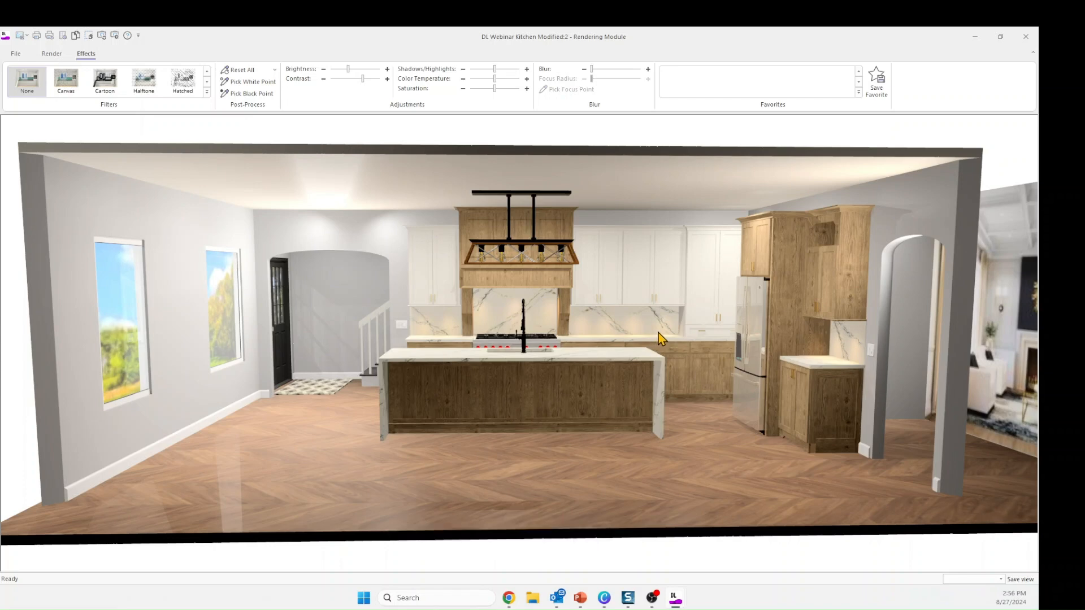
click(1026, 39)
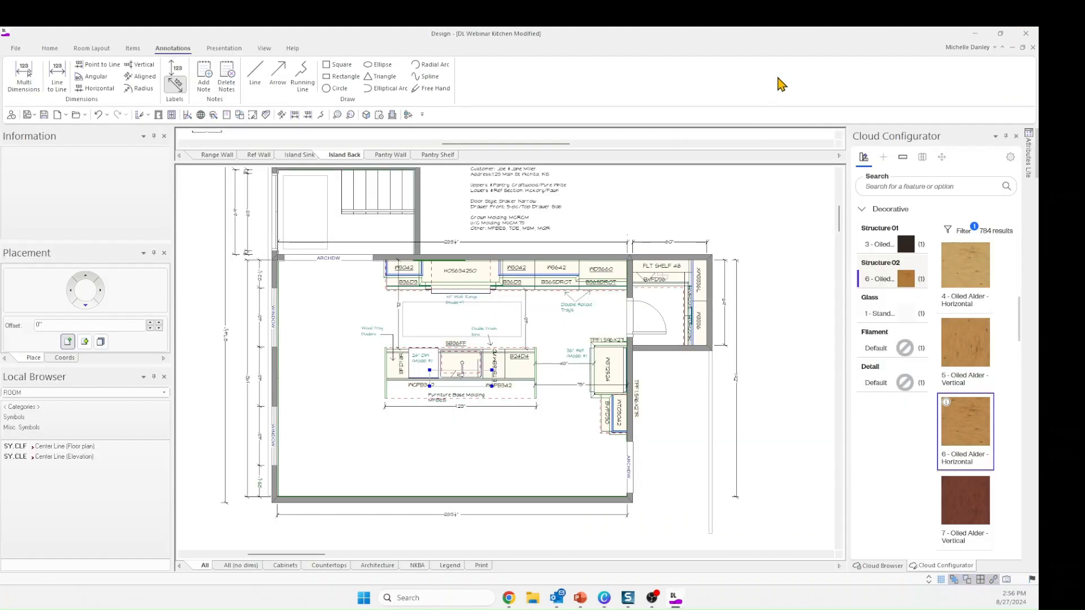
Minimize the design program, advance the slide show and switch to the kitchen client presentation in Canva
click(975, 34)
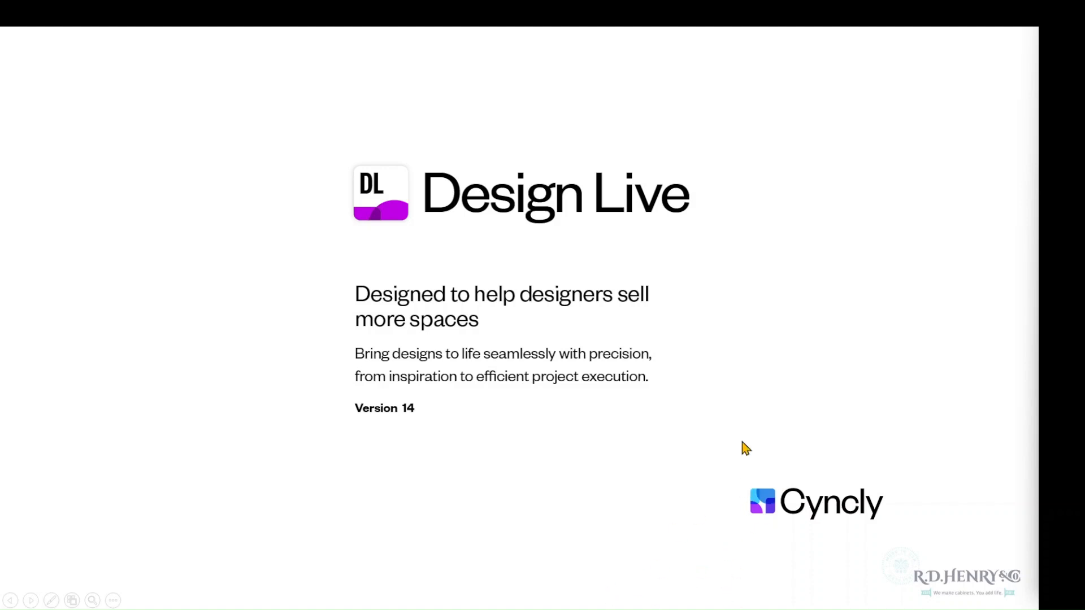
click(833, 139)
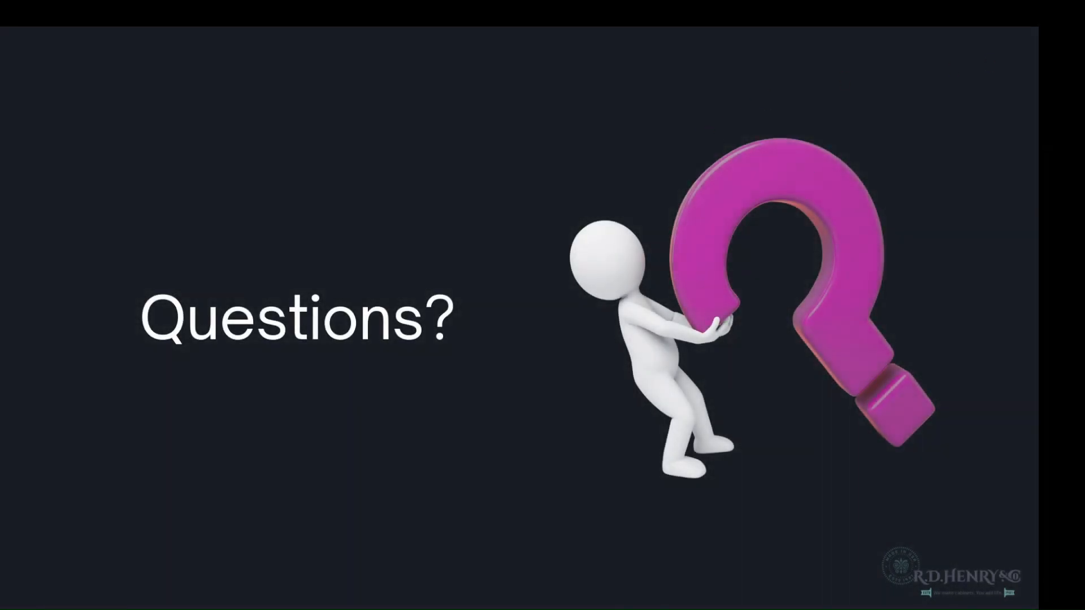
key(alt+Tab)
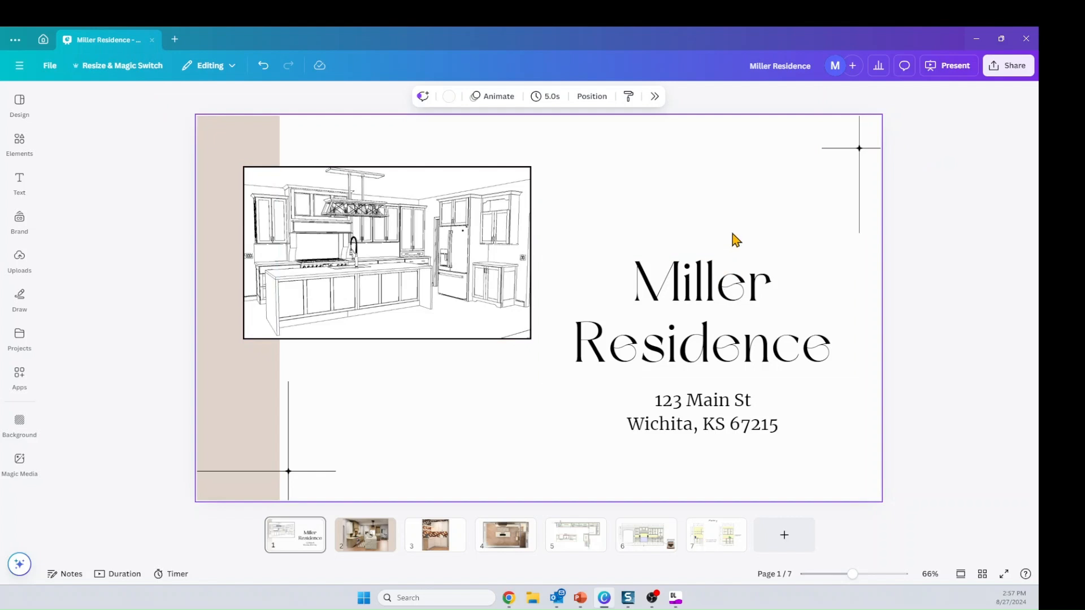
Create a new Presentation (16:9) design and look through the available templates
click(176, 39)
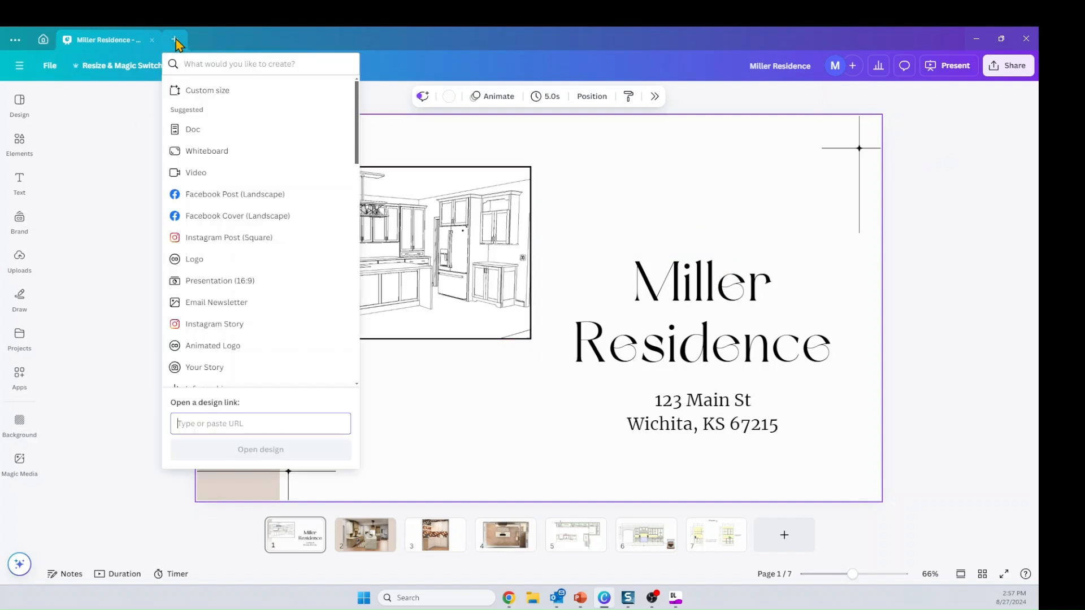
click(222, 283)
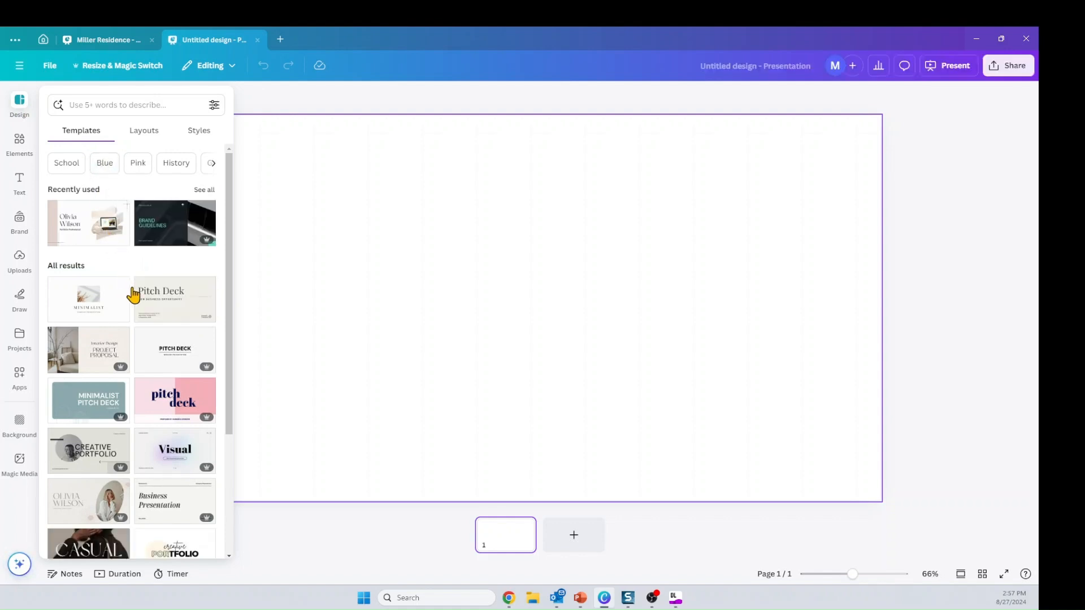
scroll(145, 346, down, 3)
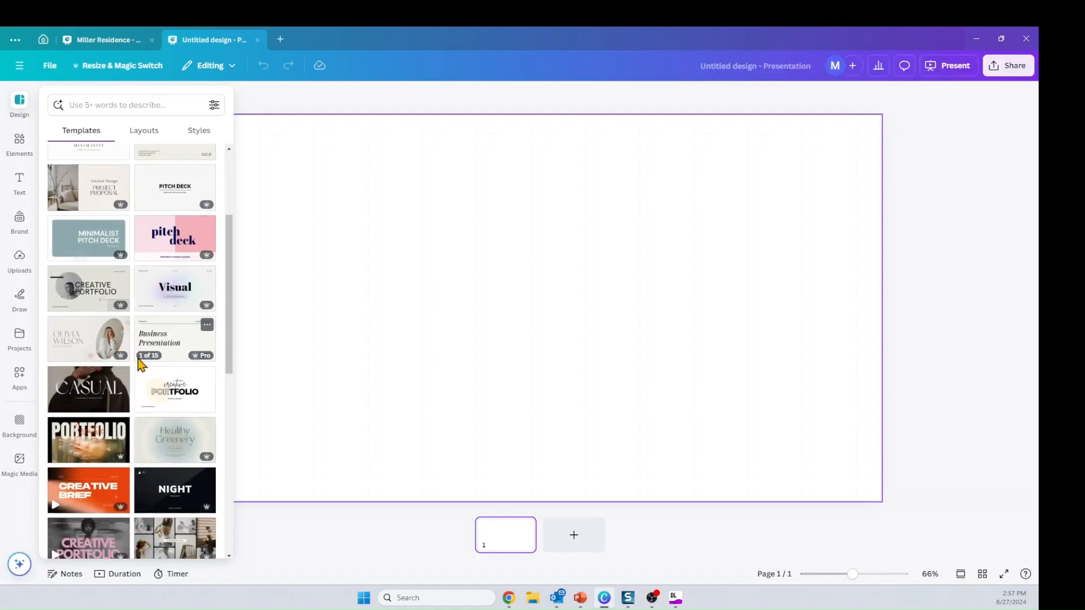
scroll(146, 346, down, 3)
scroll(147, 314, up, 1)
scroll(146, 312, up, 6)
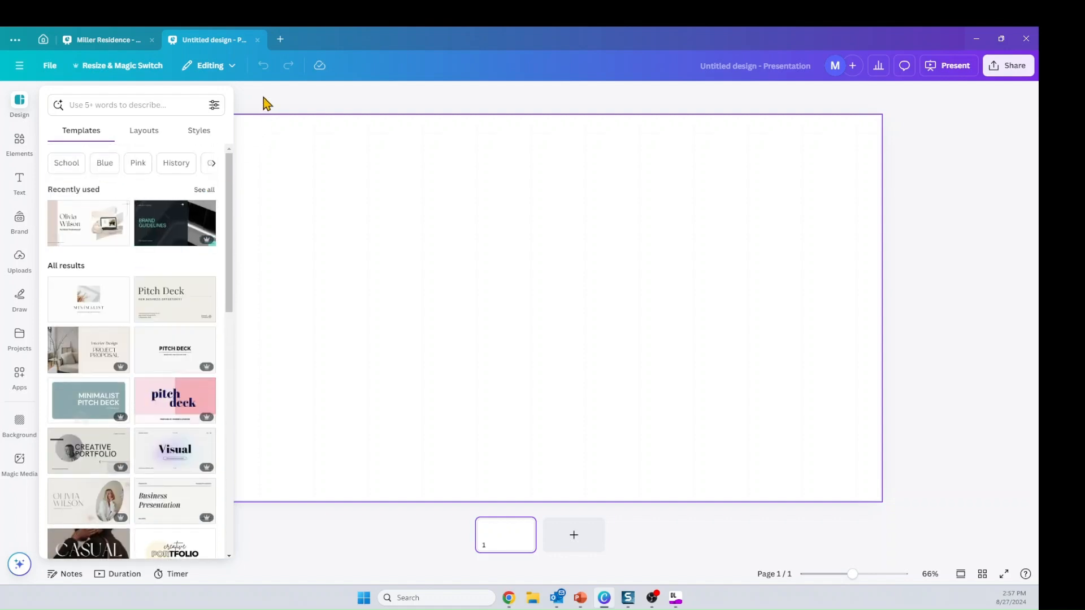
Return to the kitchen client presentation and review pages 2 to 7, covering the renderings, floor plan, range wall elevation and pantry elevations
click(94, 41)
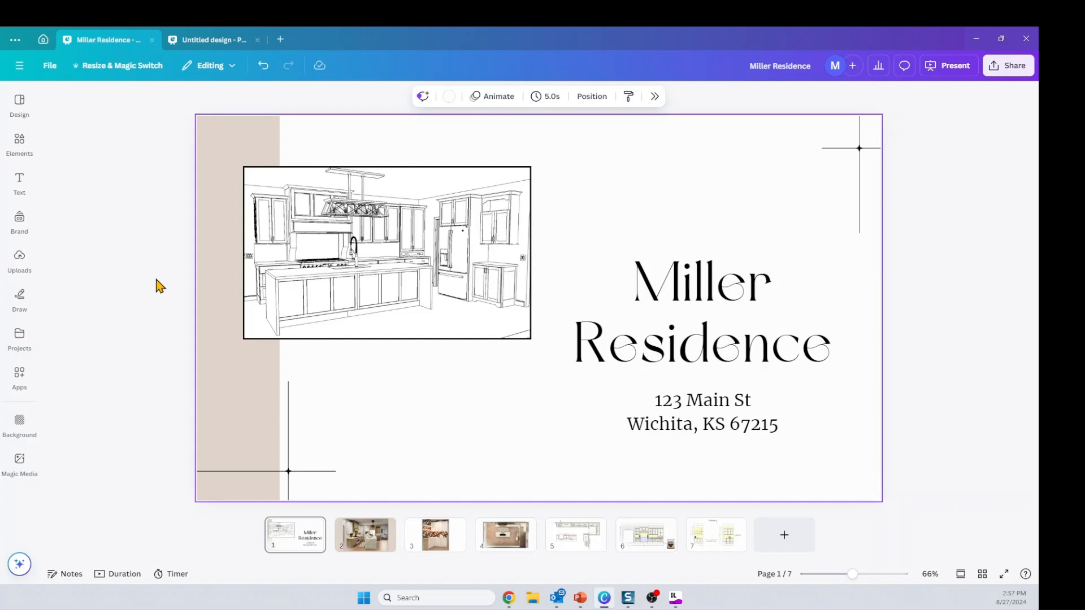
click(365, 539)
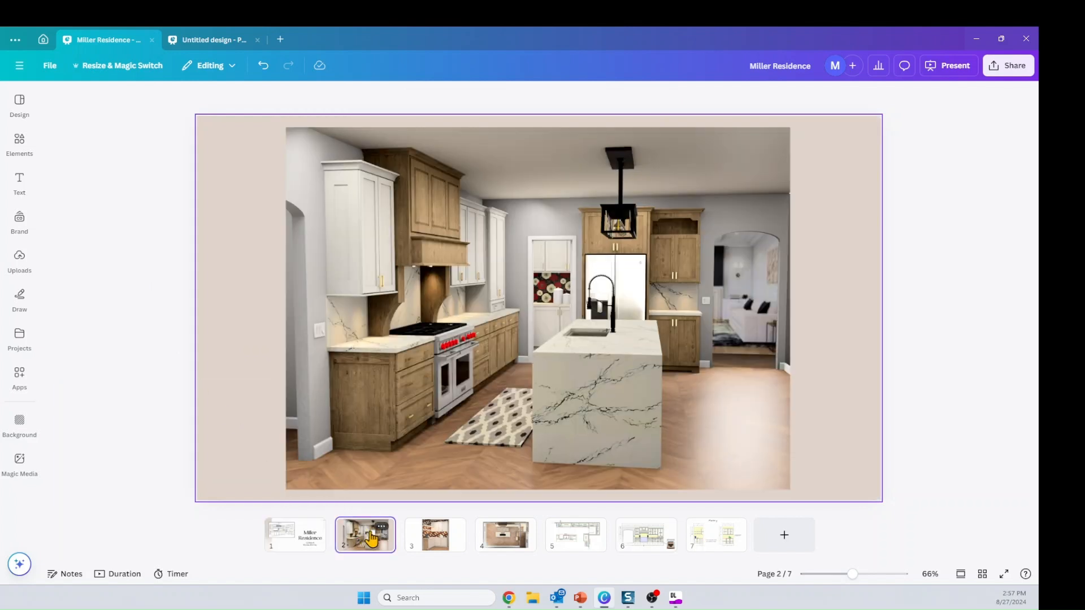
click(240, 346)
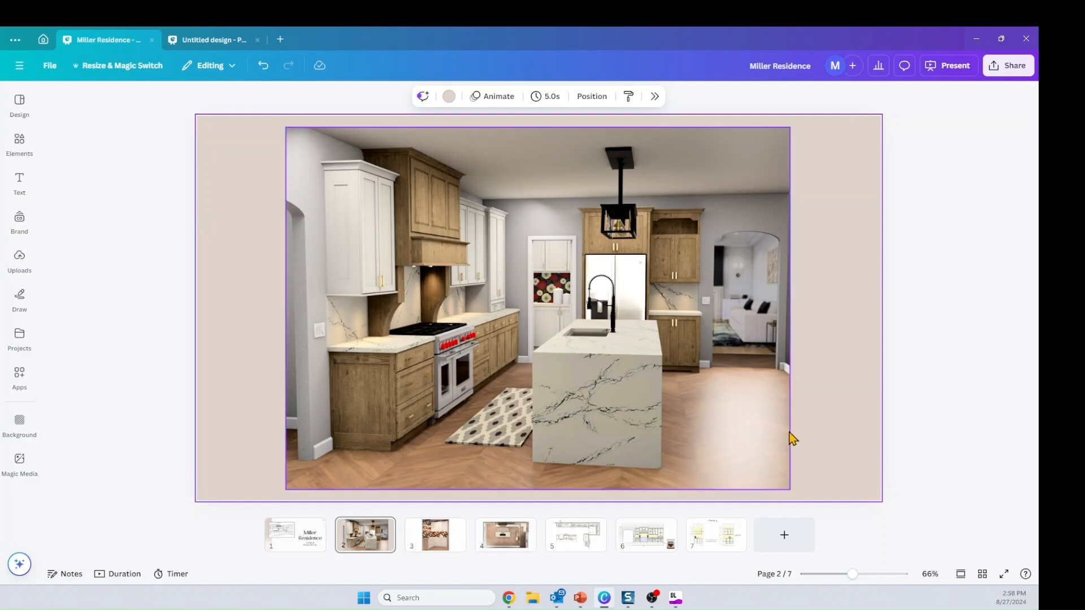
click(434, 541)
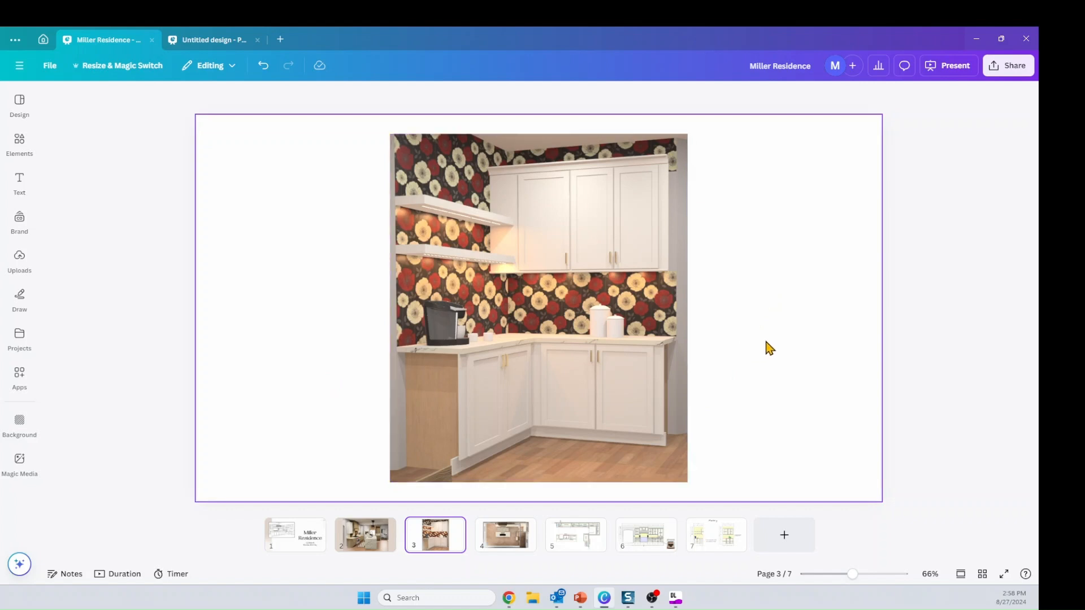
click(508, 542)
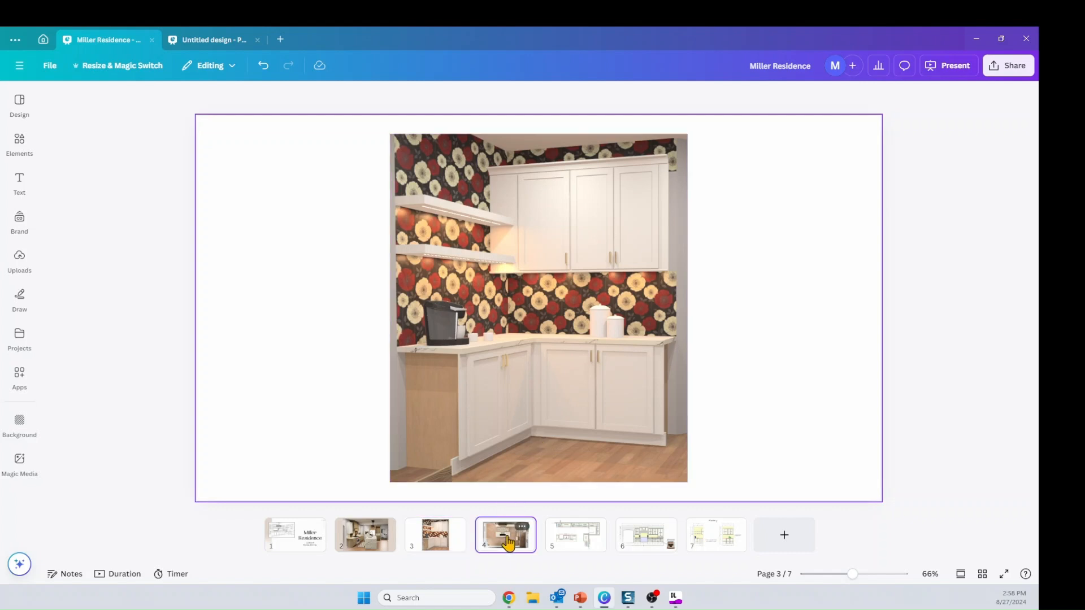
click(572, 542)
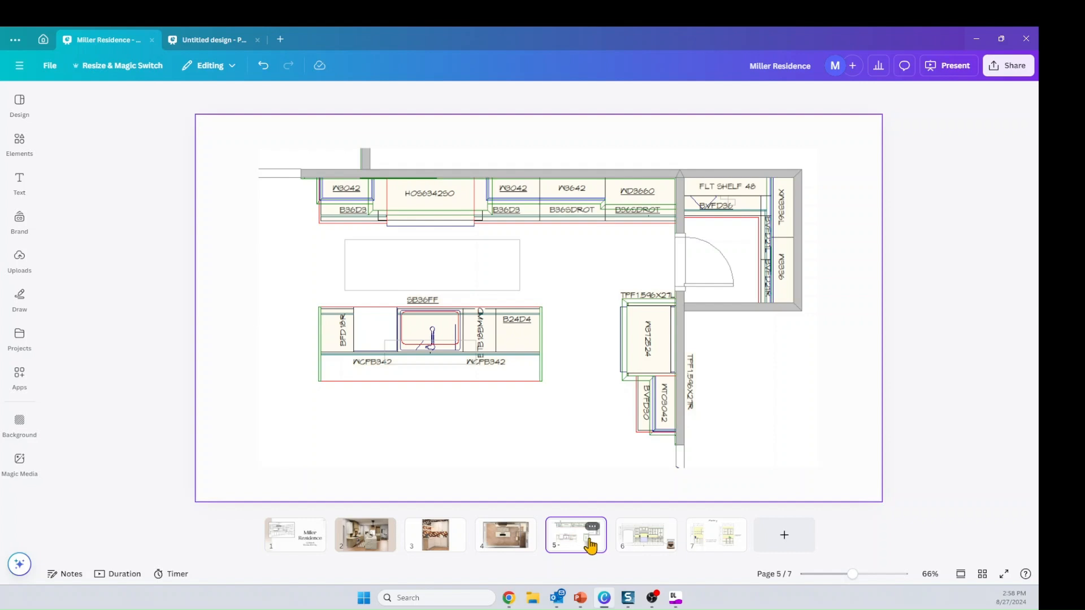
click(640, 541)
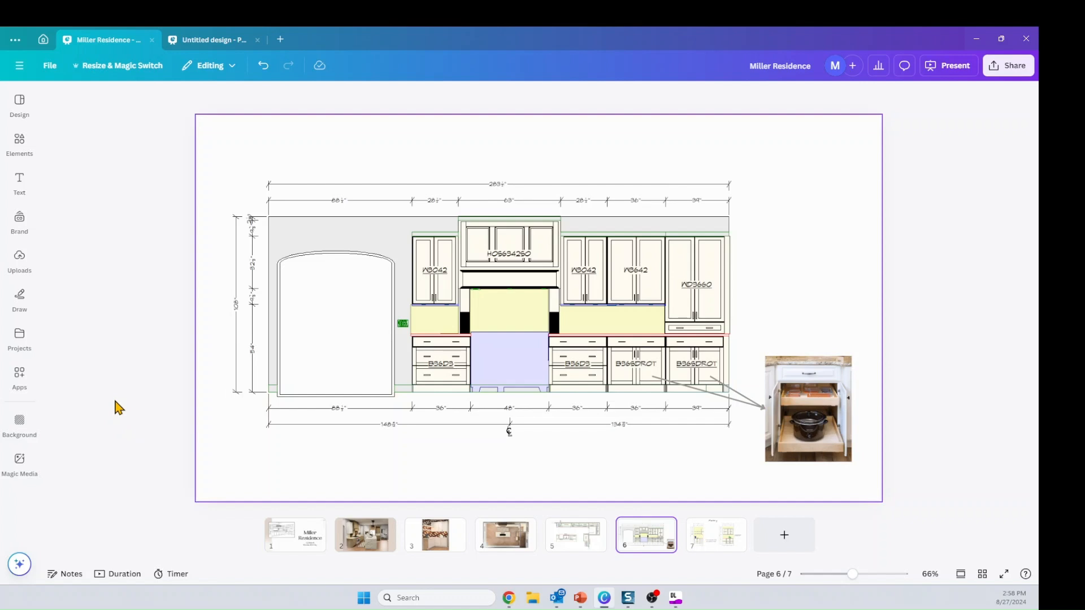
click(710, 535)
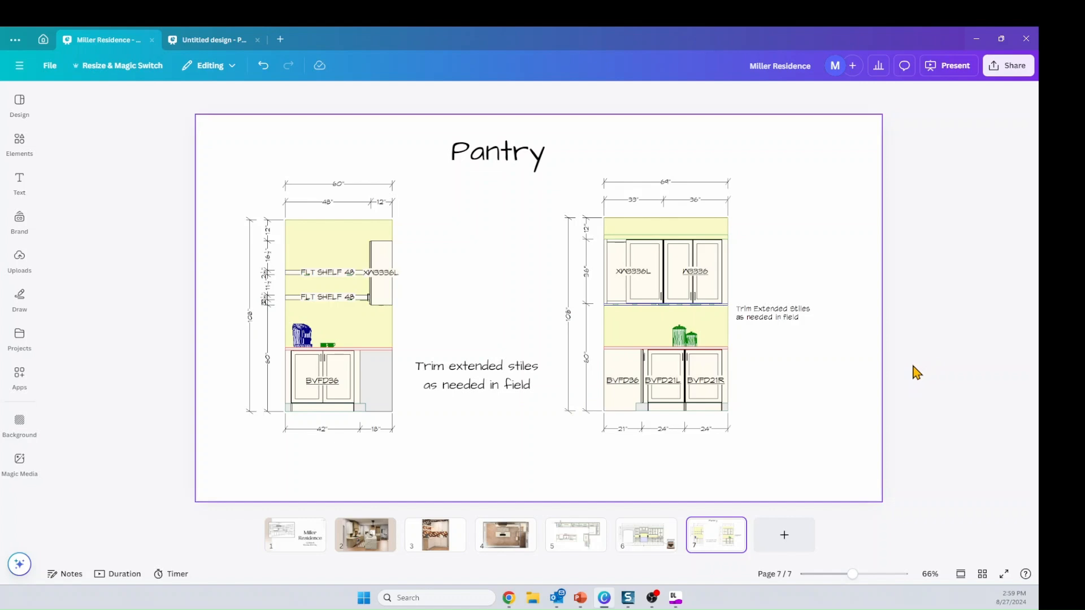
Compare the Canva text note about trimming extended stiles with the same note inside the other pantry elevation image
click(503, 376)
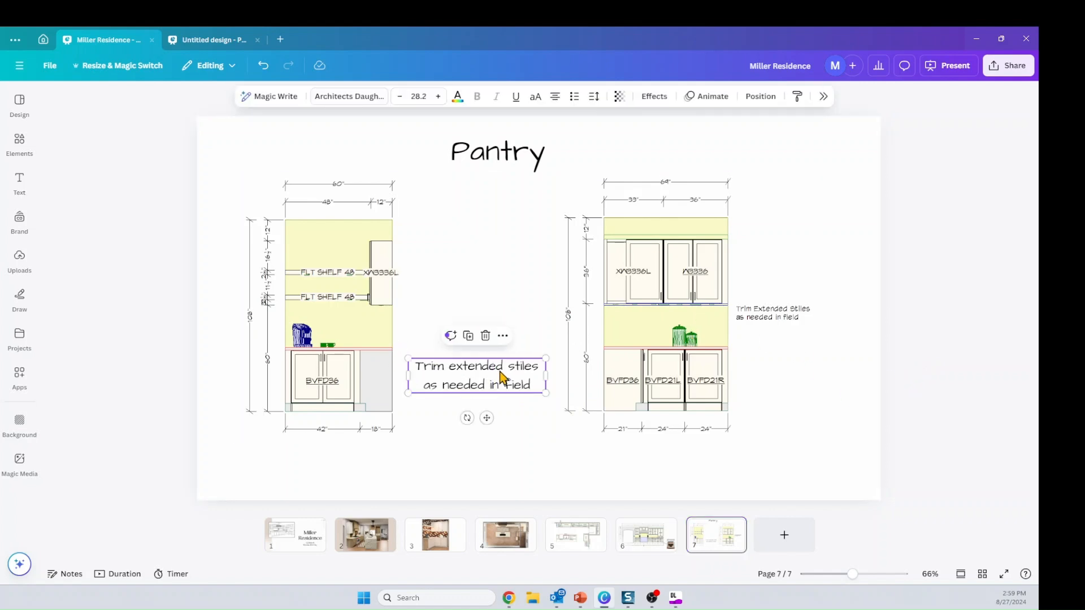
click(758, 310)
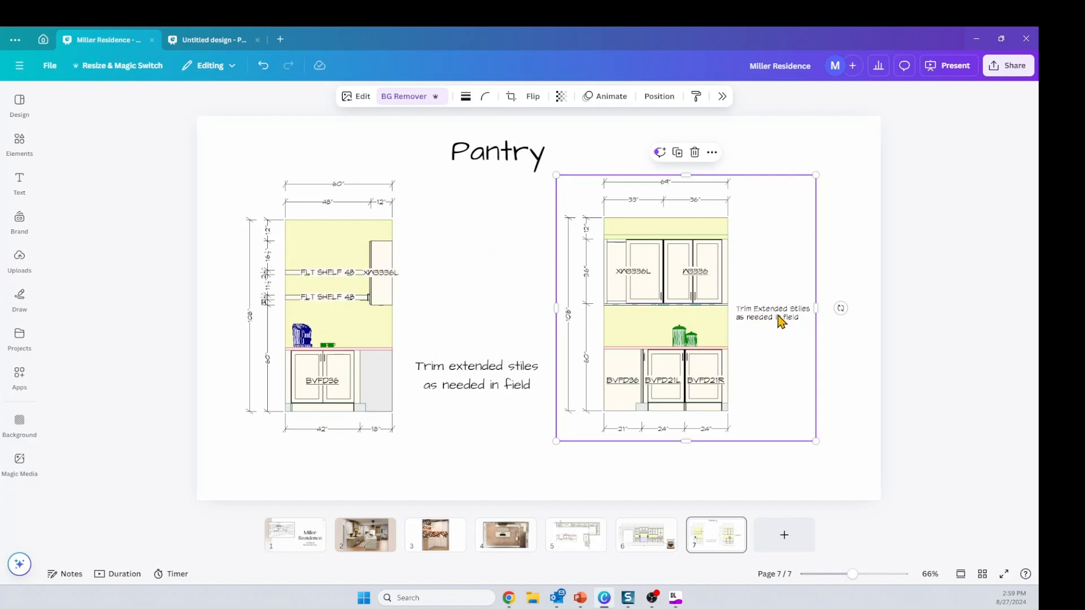
click(335, 317)
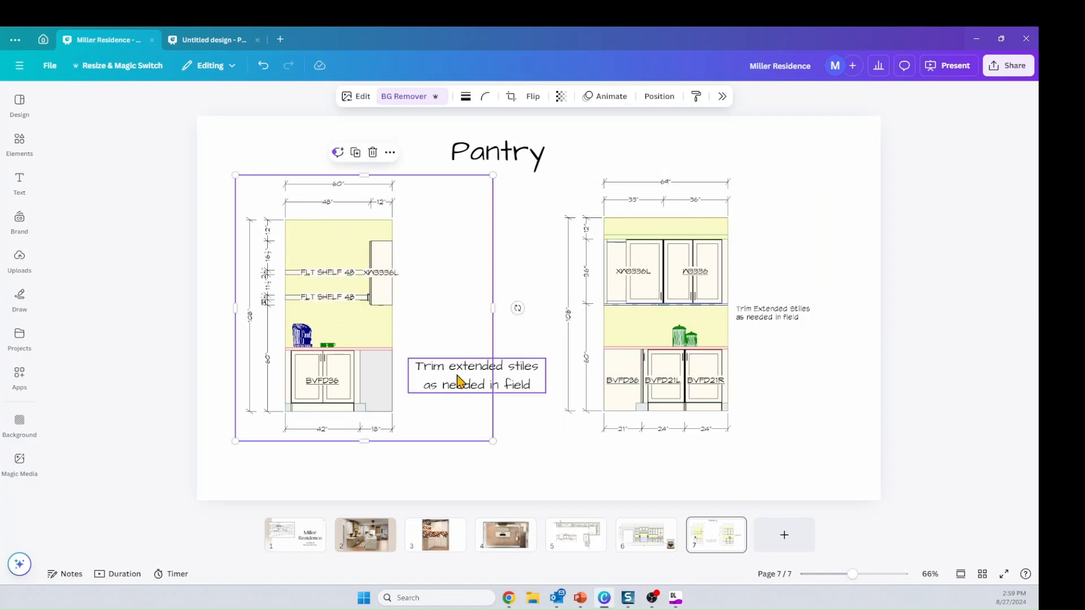
click(855, 247)
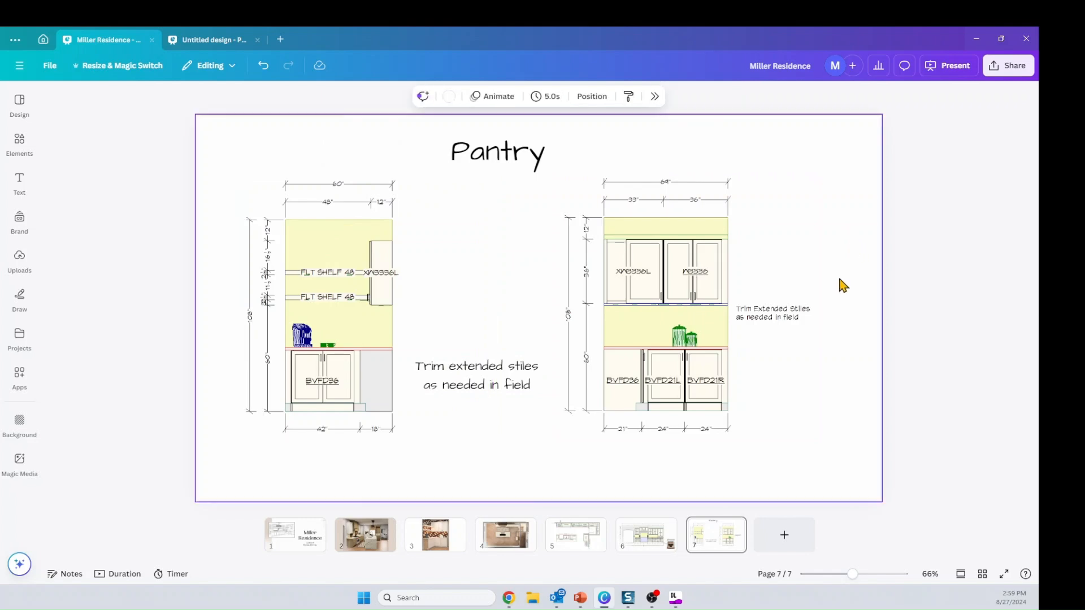
Try photo colors and gradients as the background of page 2, settling on the gray document color
click(361, 538)
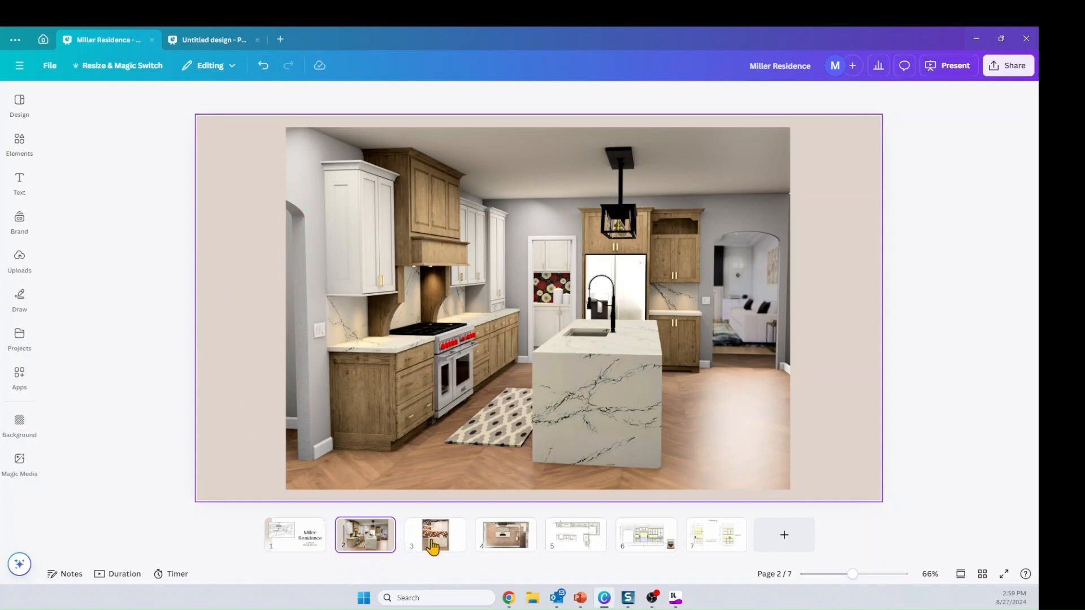
click(249, 157)
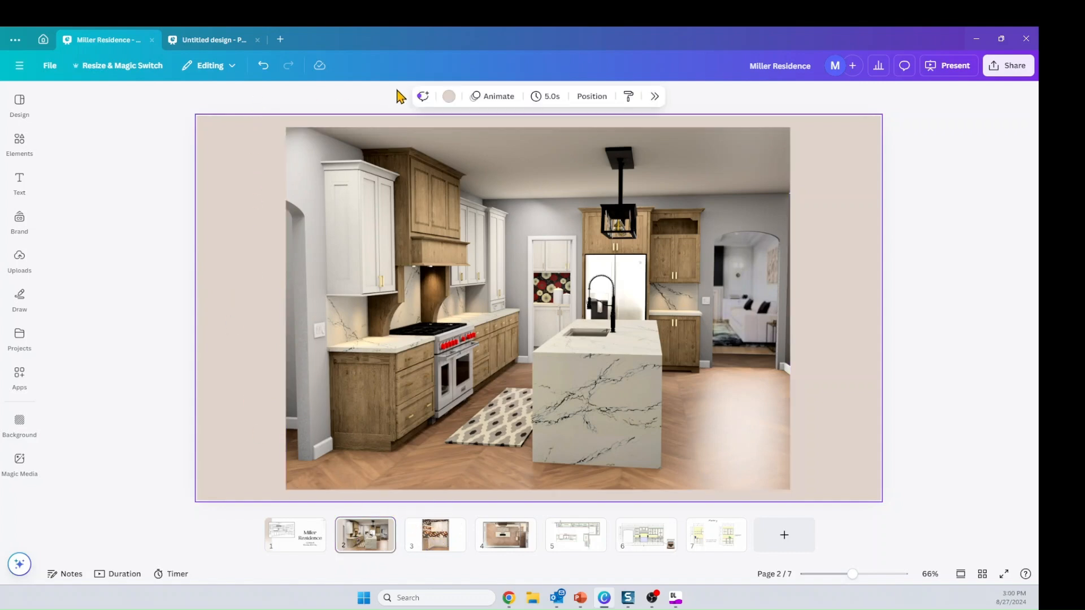
click(448, 97)
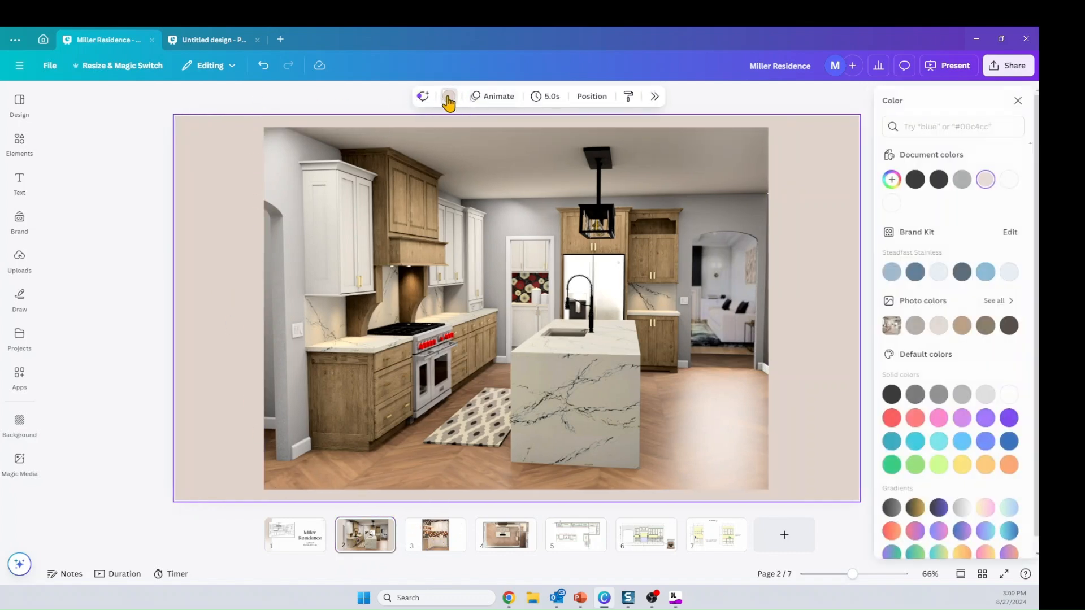
click(906, 326)
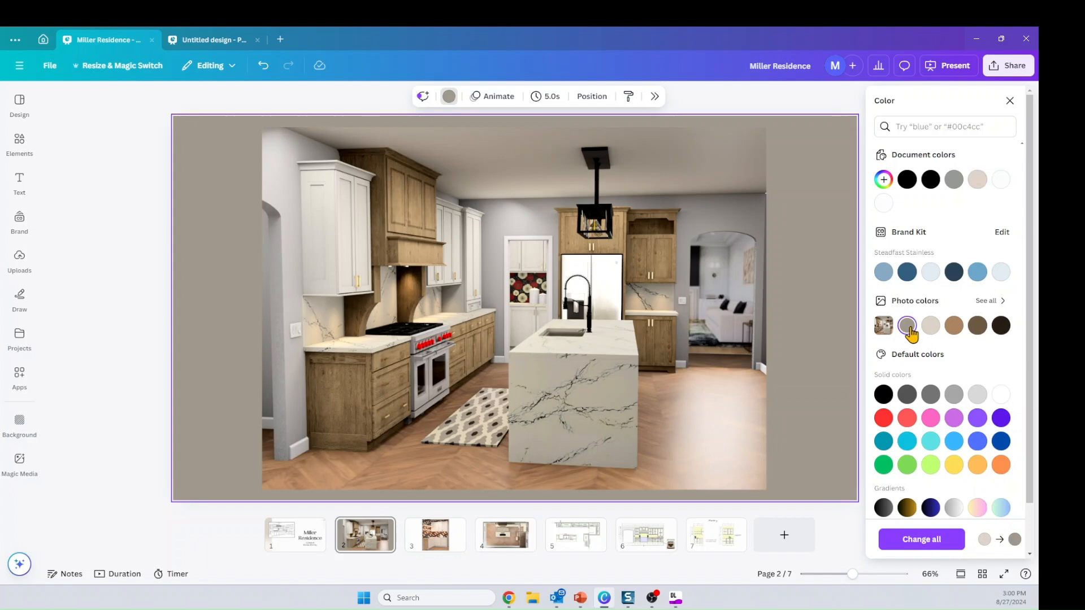
click(1001, 326)
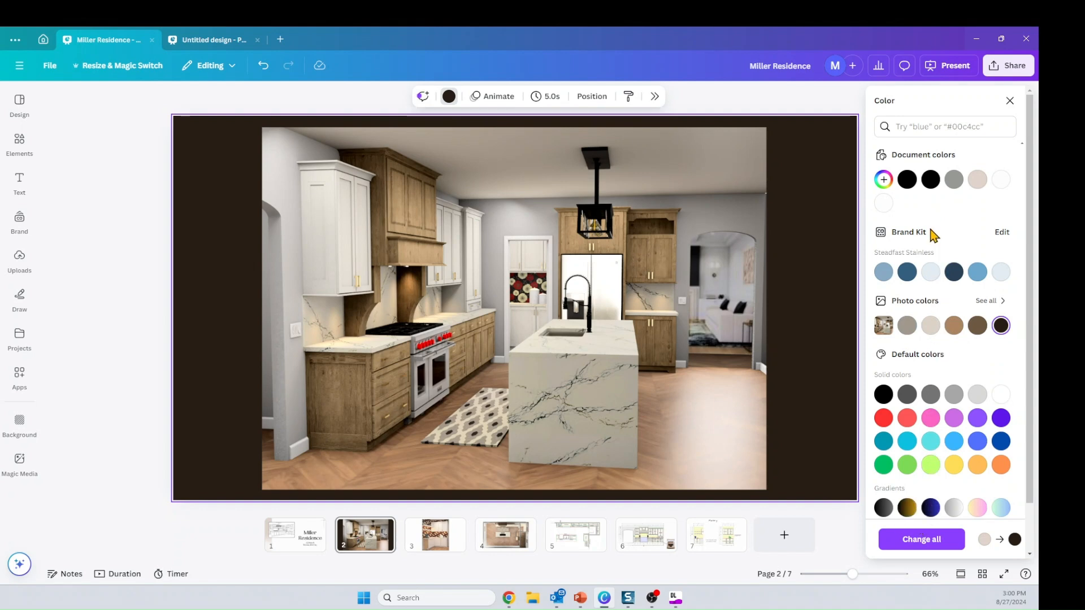
click(907, 508)
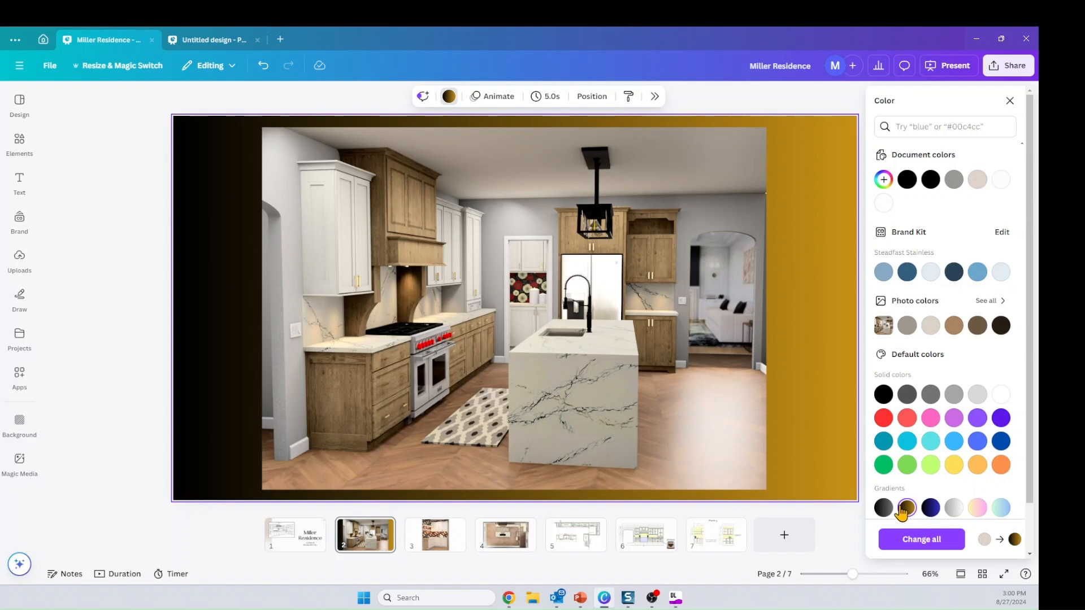
click(884, 507)
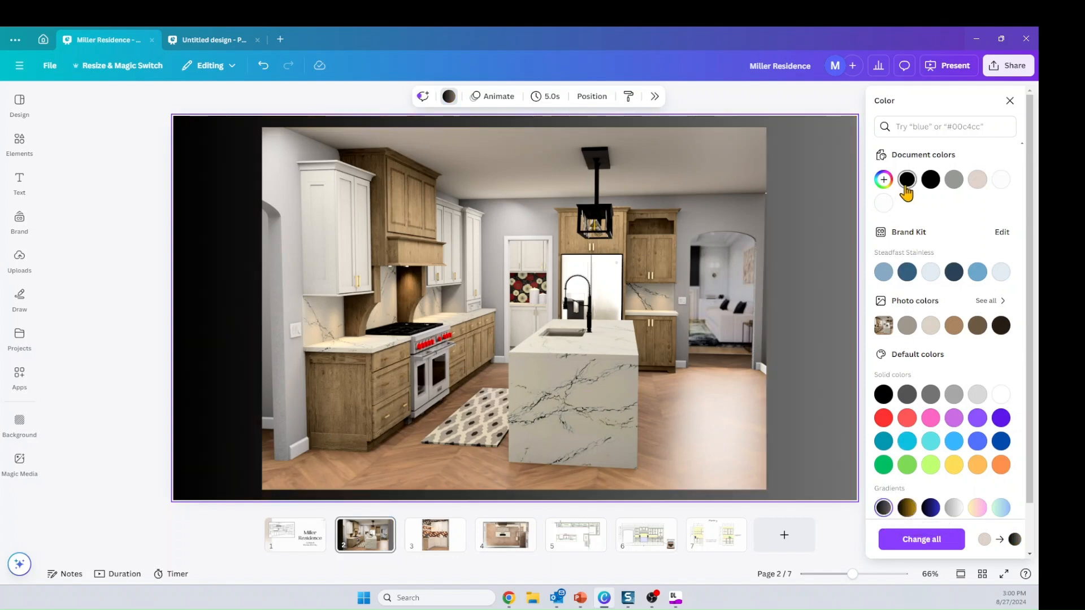
click(955, 180)
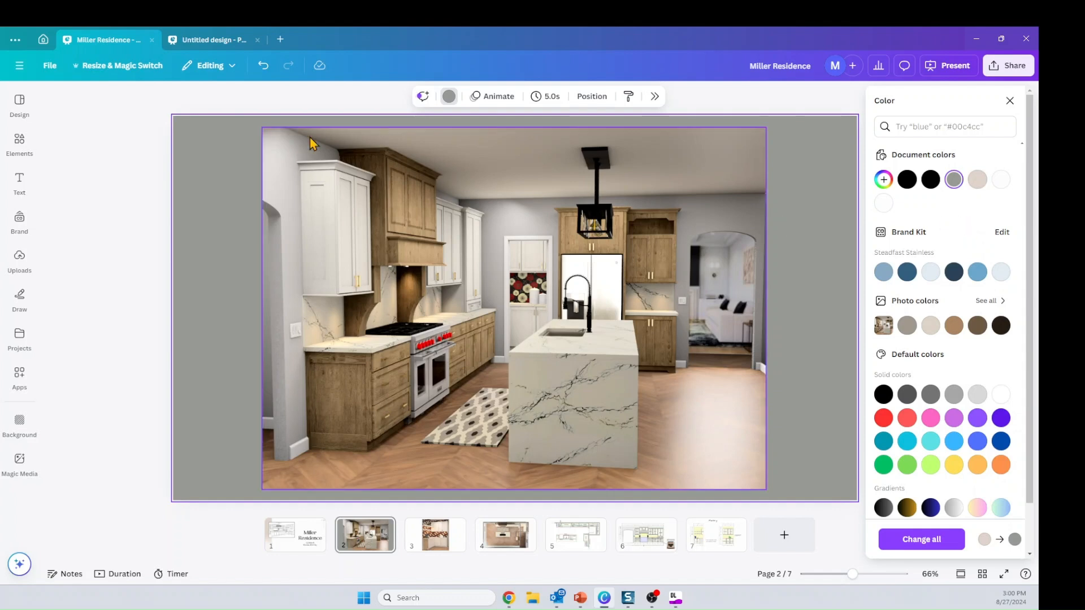
View pages 2 to 6 in full screen, exit that view and minimize Canva to return to the slide show
click(1004, 574)
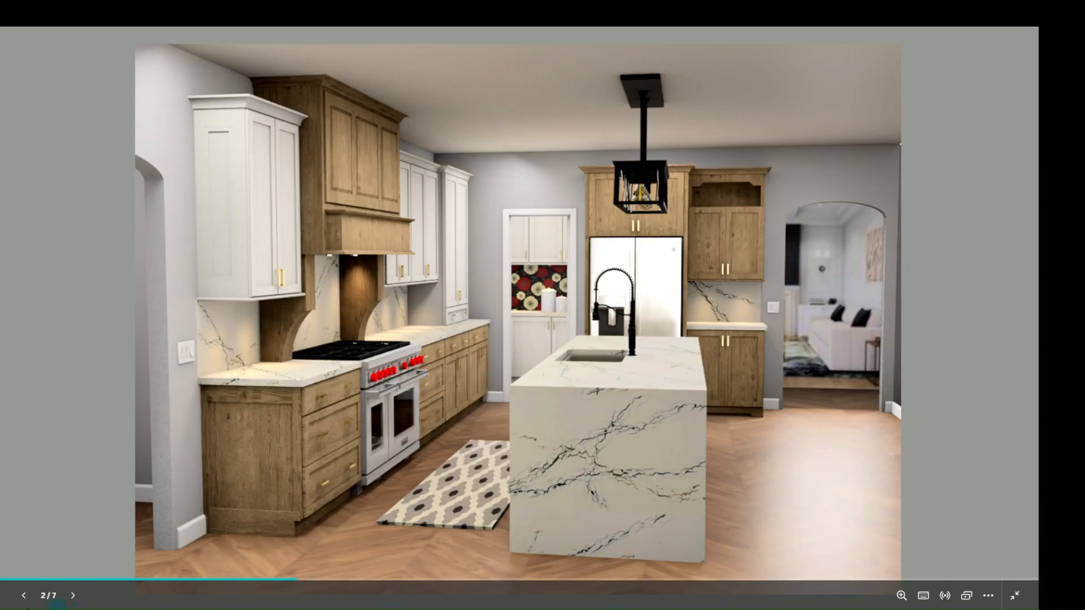
click(73, 600)
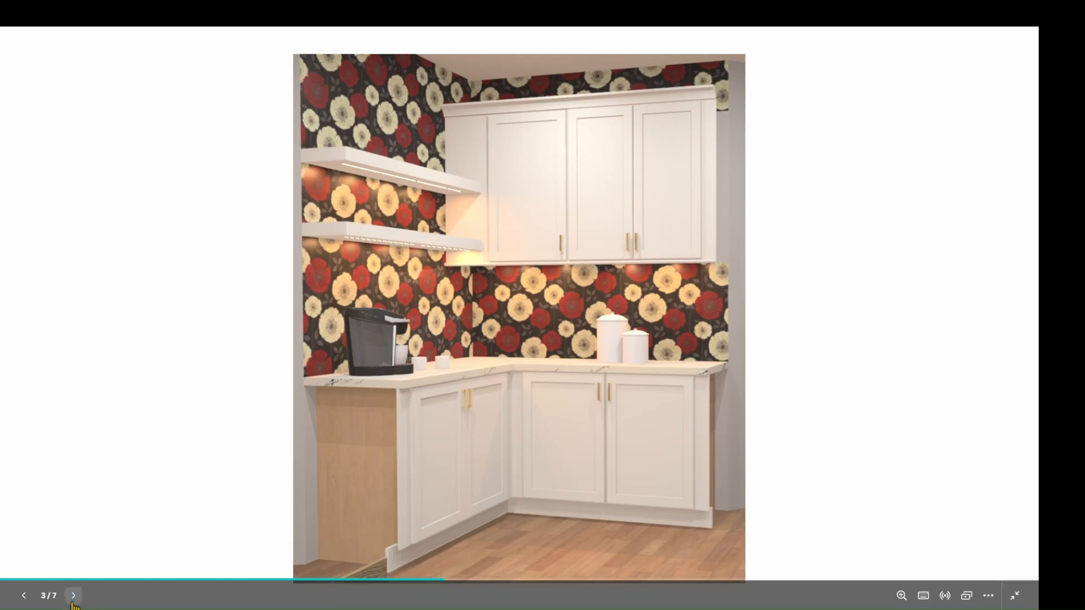
click(72, 600)
click(73, 595)
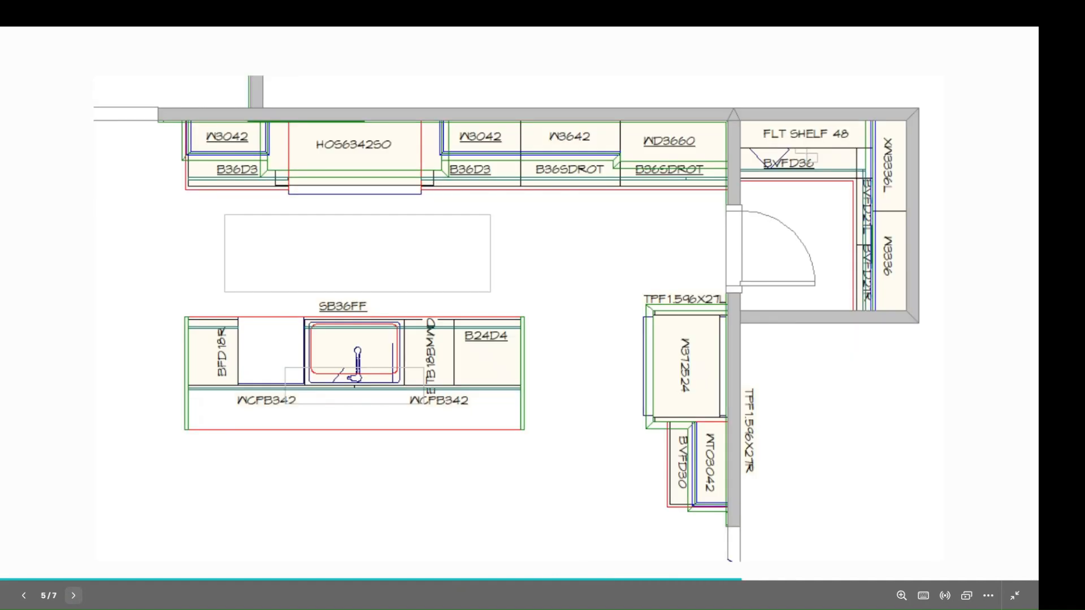
click(73, 596)
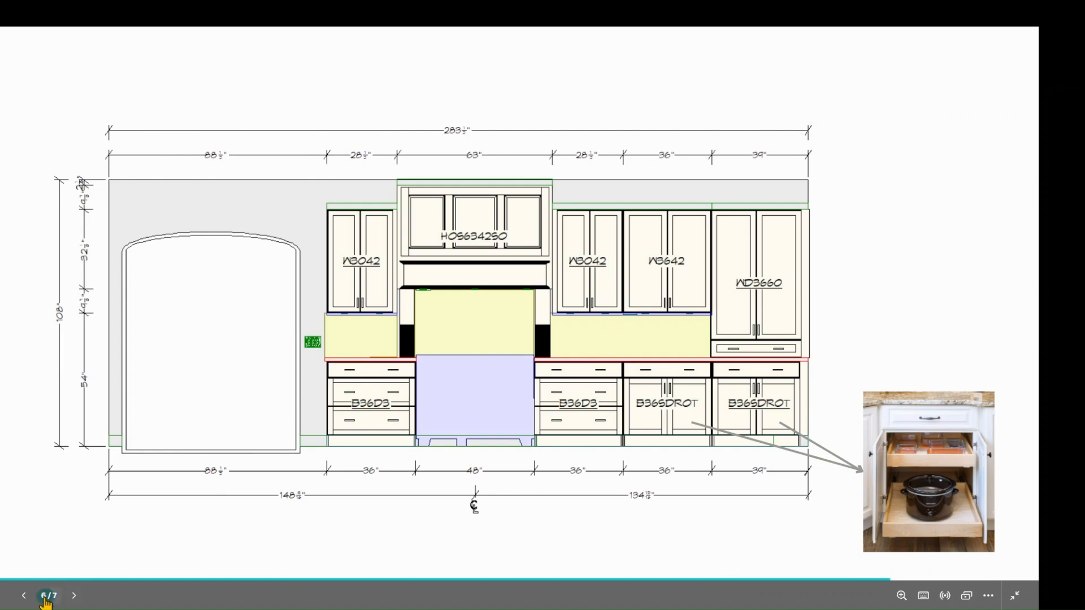
click(1015, 595)
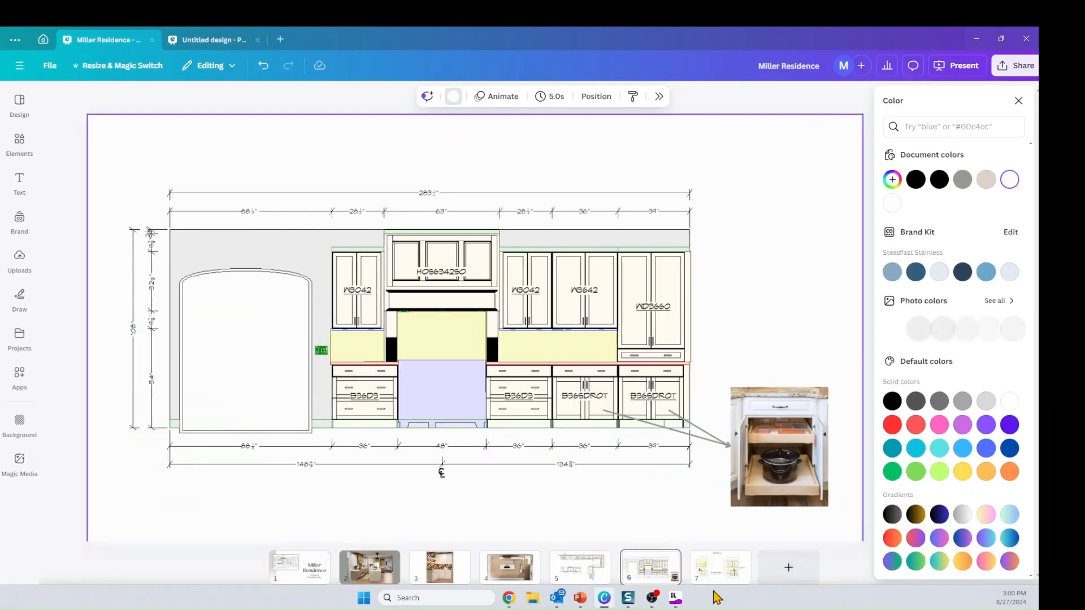
click(979, 39)
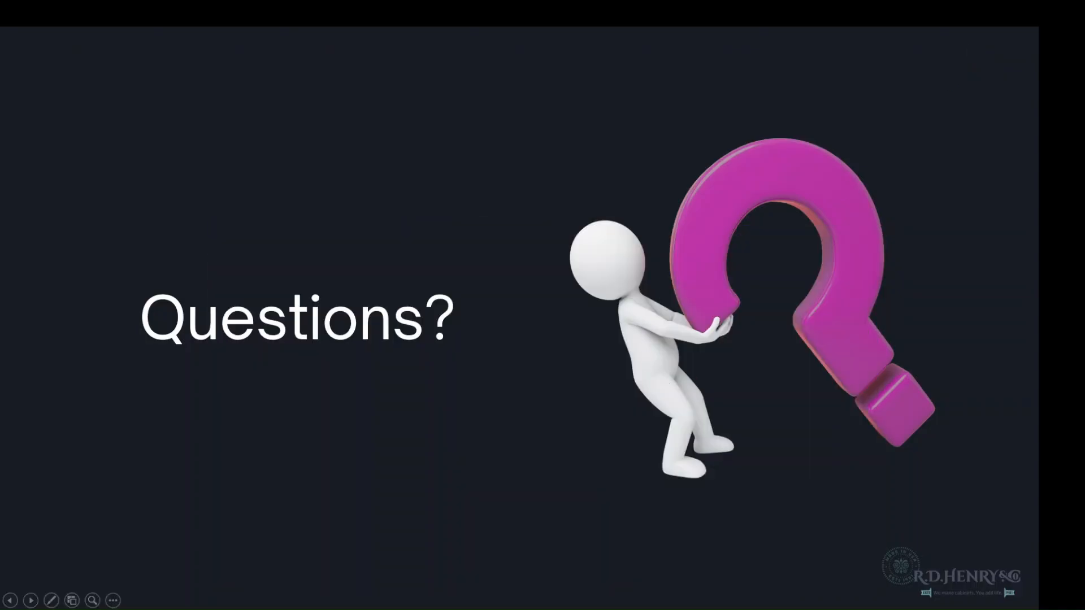